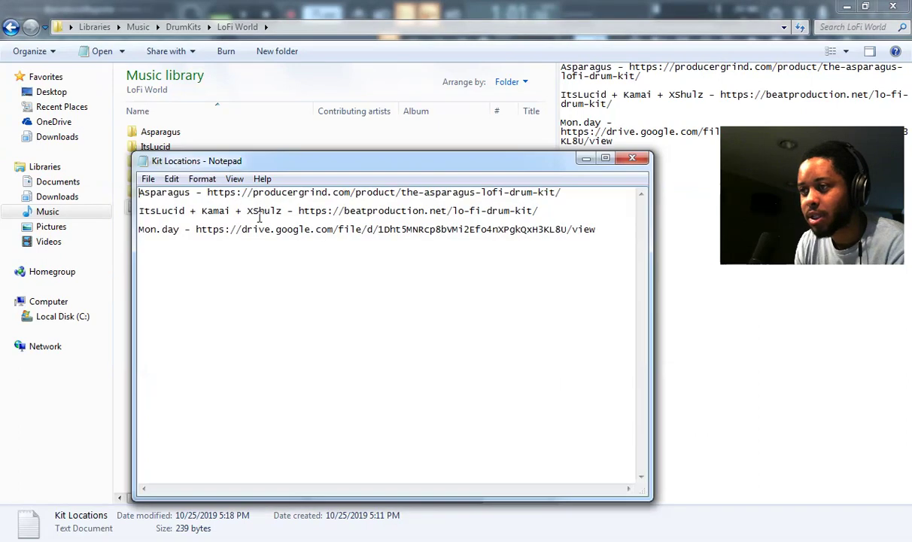
Step: Highlight the three drum kit links in the Kit Locations file, and in FL Studio browse the LoFi World kits, including the Asparagus HiHats
left_click_drag(594, 230, 136, 178)
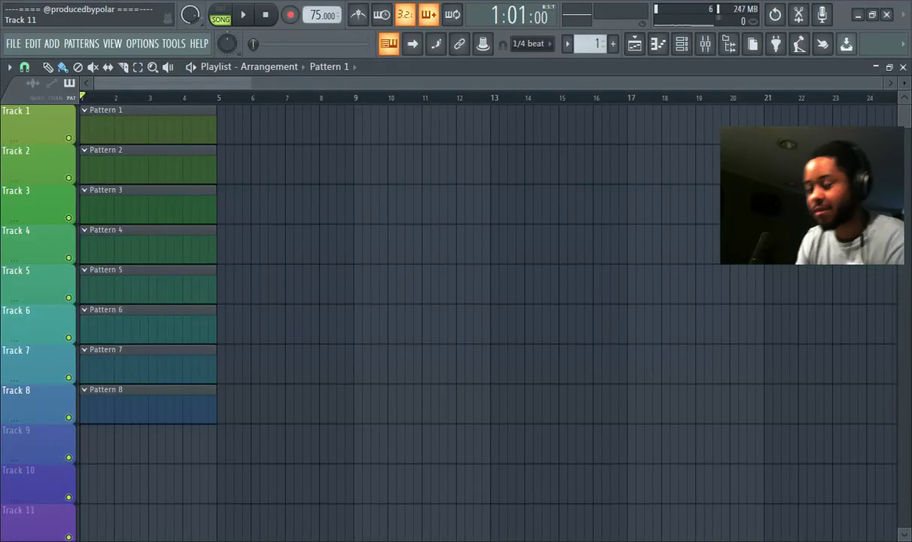
left_click(728, 44)
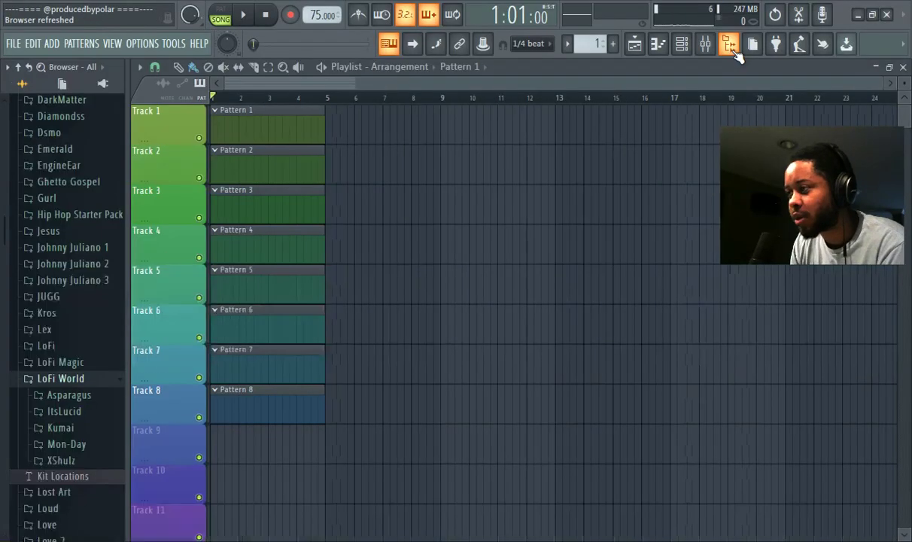
left_click(56, 400)
scroll(71, 428, "down", 4)
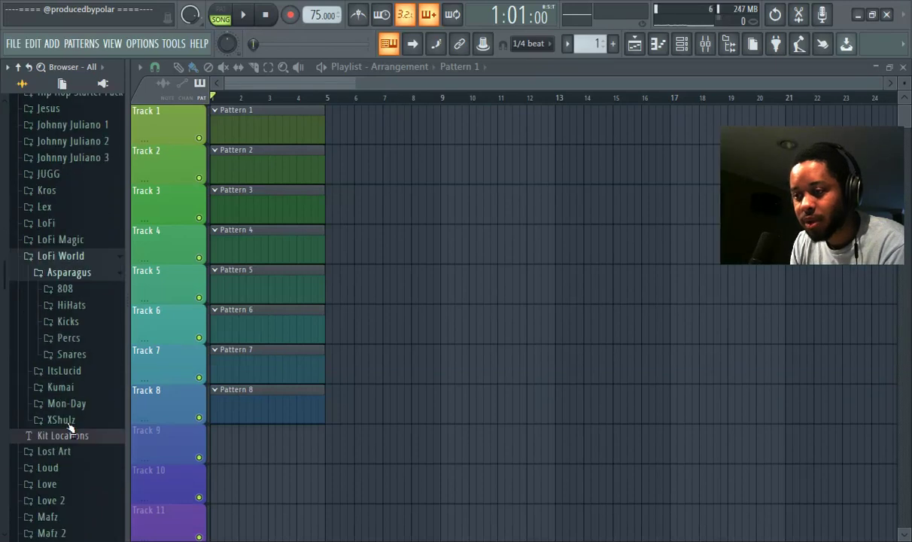
left_click(74, 252)
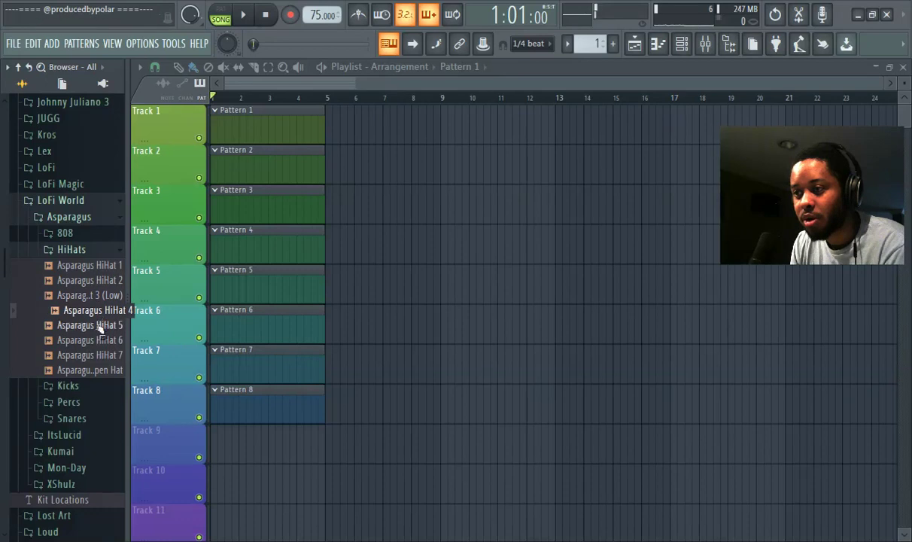
left_click(75, 218)
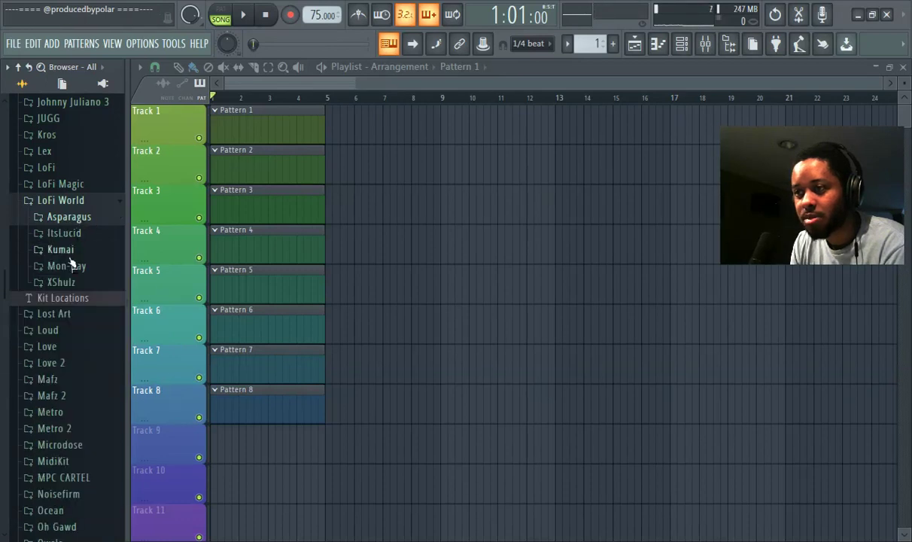
left_click(75, 202)
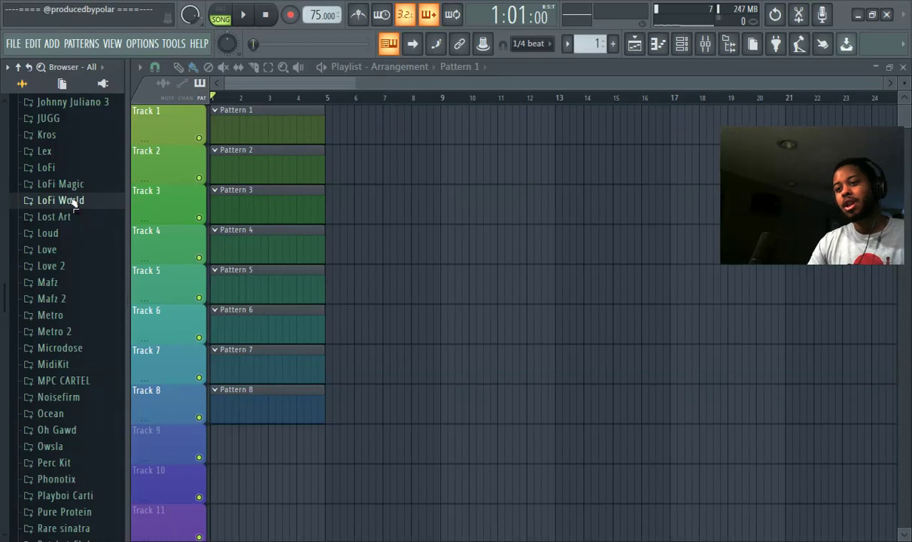
left_click(74, 202)
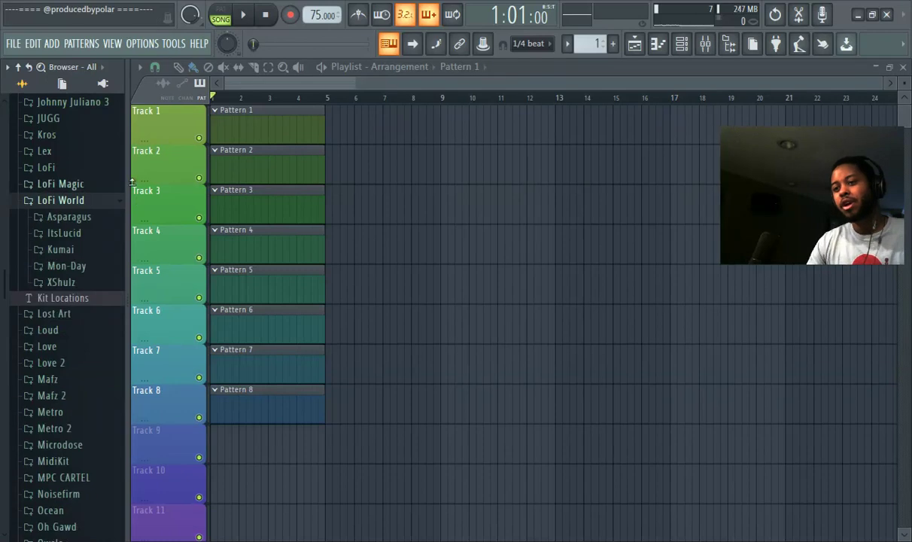
left_click(728, 45)
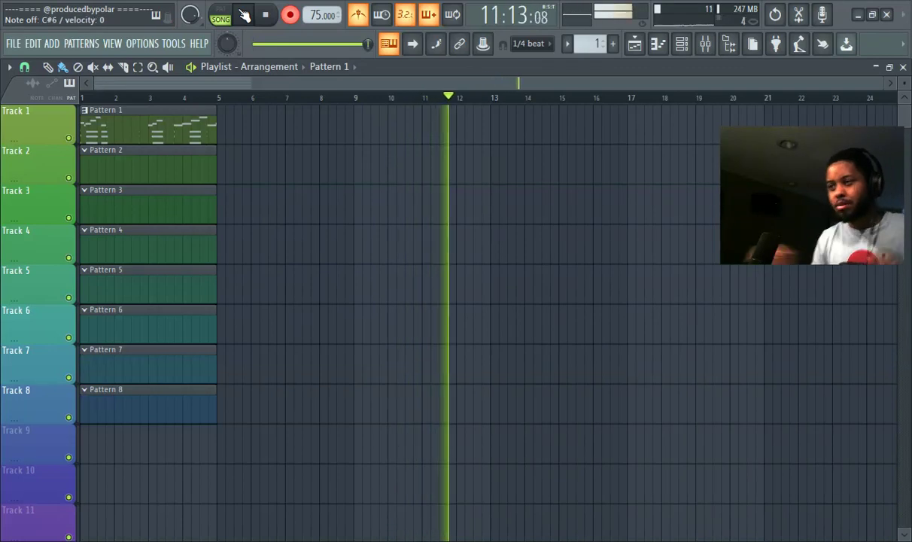
Step: Turn off recording and extend the Pattern 1 clip on Track 1 to 11 bars
left_click(294, 15)
left_click_drag(213, 128, 455, 147)
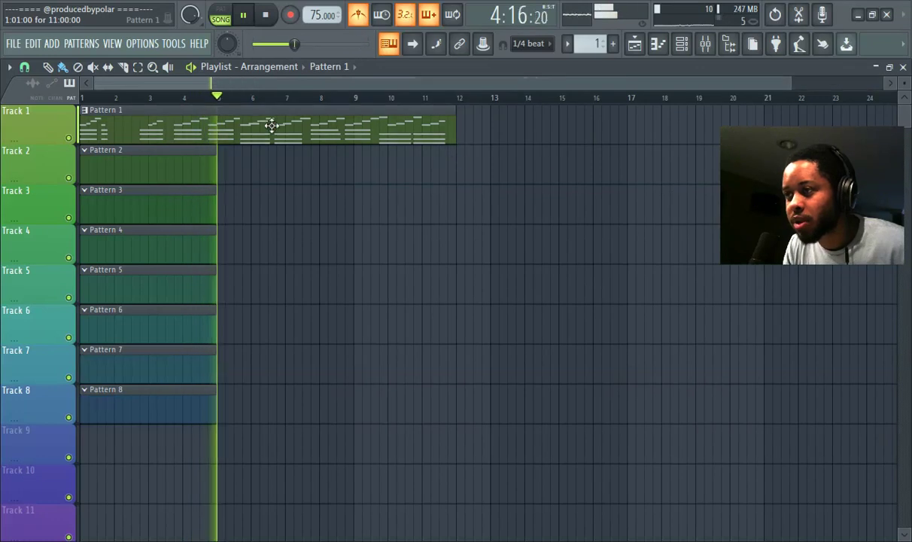
left_click(119, 96)
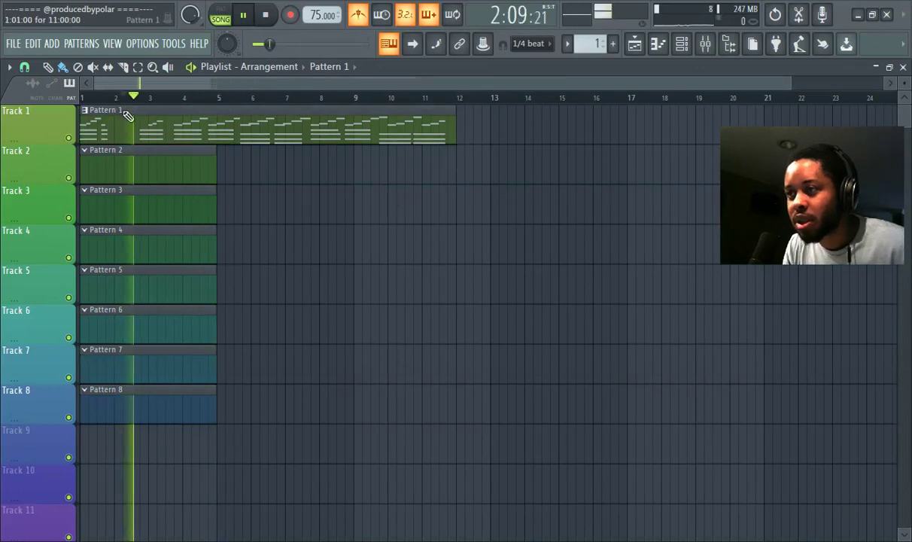
Step: Open Pattern 1's Melody Sakura notes in the piano roll and delete the stray notes in the second half of bar 1
double_click(125, 115)
scroll(128, 119, "up", 3)
scroll(126, 127, "down", 3)
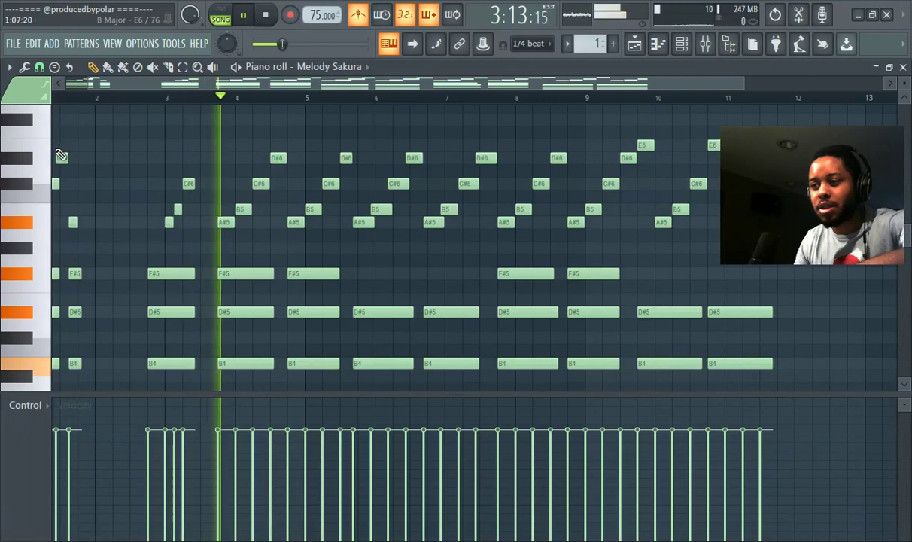
left_click_drag(55, 141, 97, 297)
key("Delete")
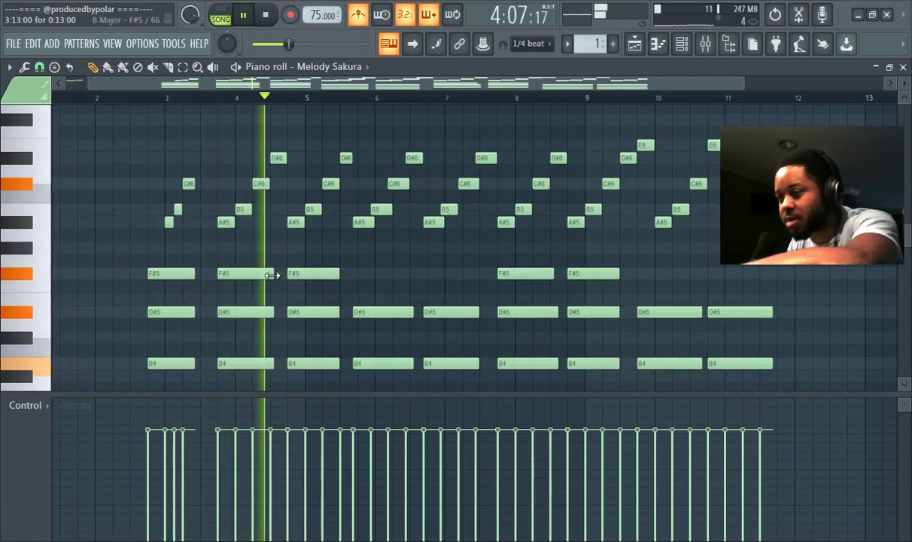
Step: Shift all notes earlier until the first reaches bar 1, and delete the leading A#5 and B5 notes there
key("ctrl+a")
scroll(118, 260, "up", 3)
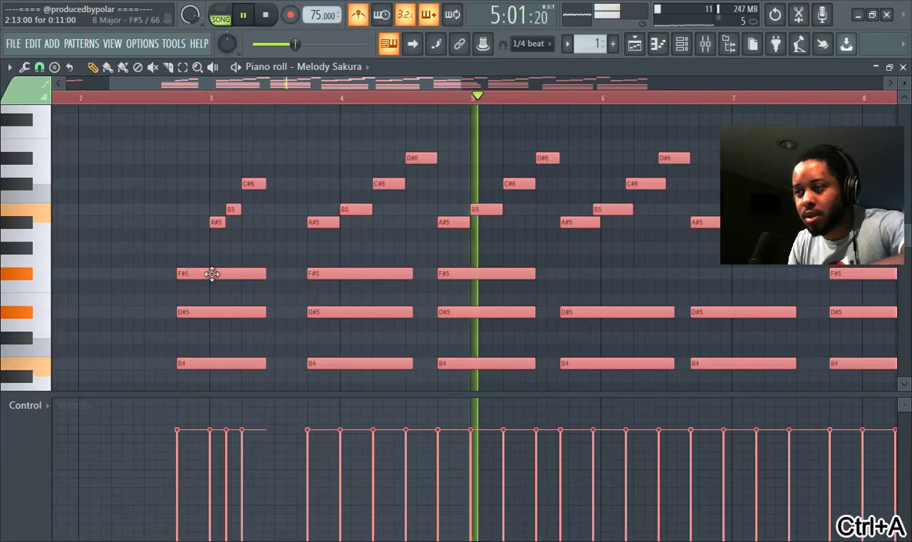
left_click_drag(154, 269, 20, 285)
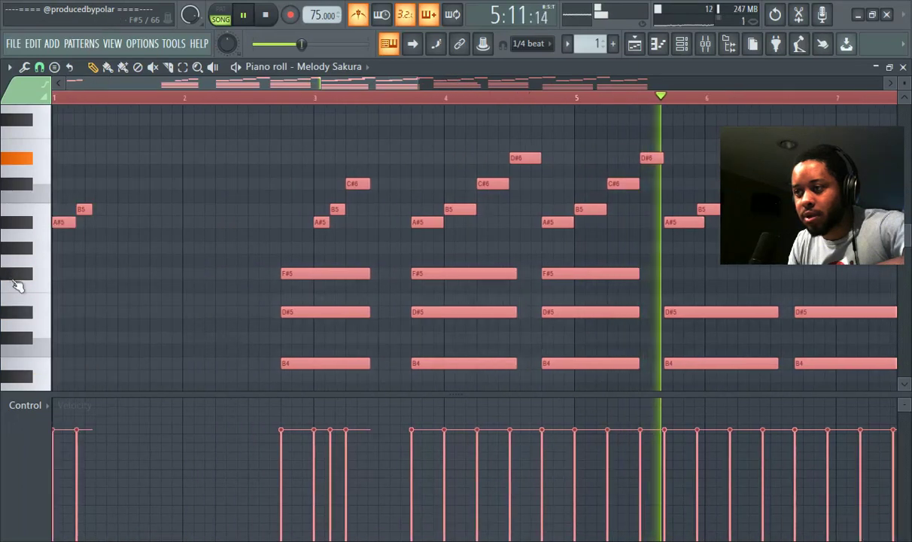
left_click_drag(64, 157, 141, 276)
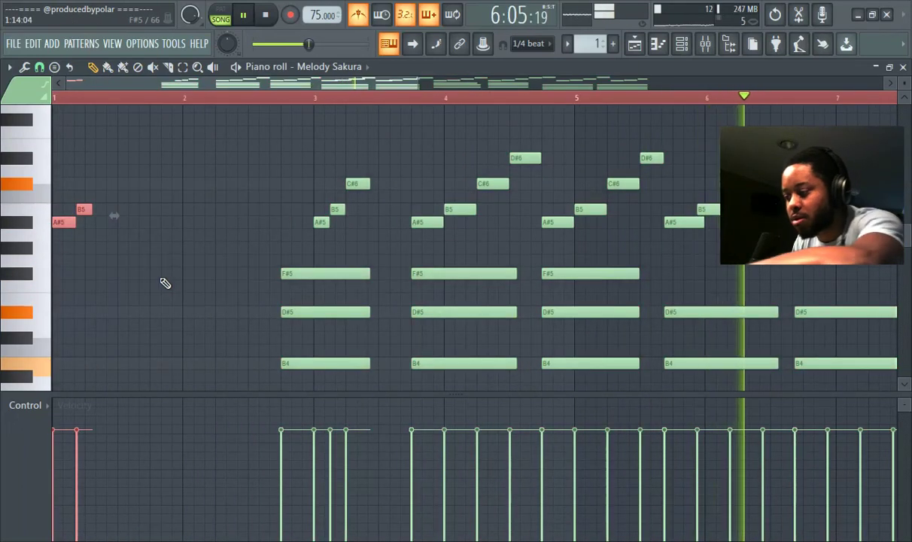
key("Delete")
Step: Move all remaining notes earlier so the first B4, D#5 and F#5 chord starts at bar 1, and play from the start
key("ctrl+a")
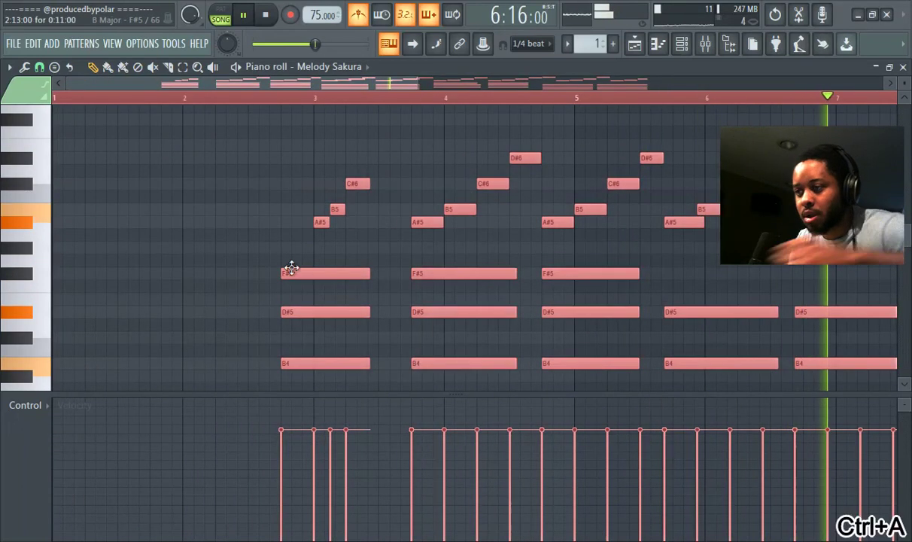
left_click_drag(292, 273, 17, 265)
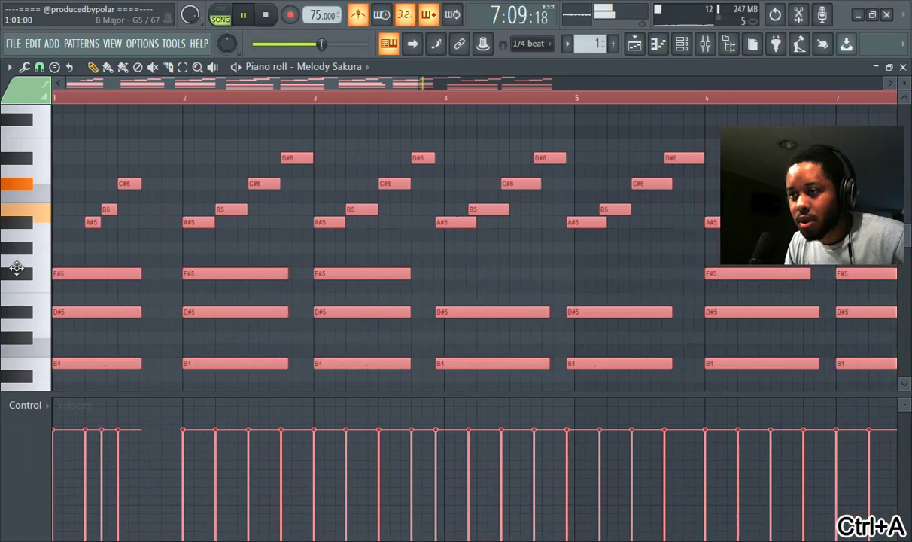
left_click(80, 103)
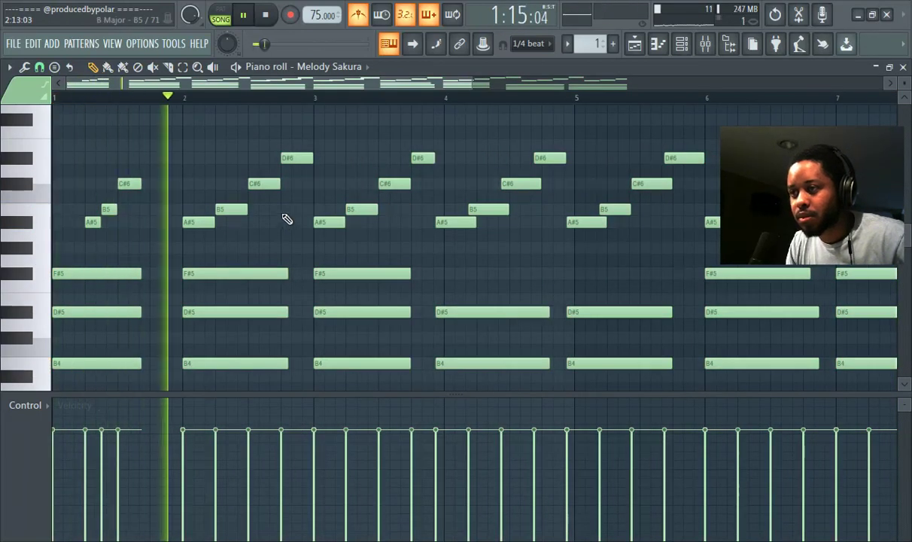
Step: Delete the first bar's chord and short melody notes, and move the remaining notes earlier by about one bar
mouse_move(152, 169)
left_mouse_down()
mouse_move(114, 360)
mouse_move(126, 361)
left_mouse_up()
key("ctrl+a")
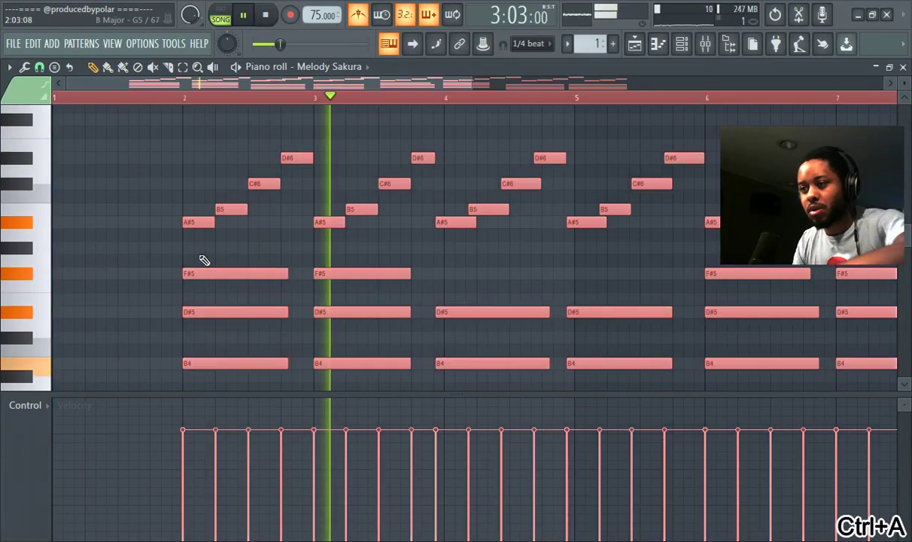
left_click_drag(192, 225, 58, 219)
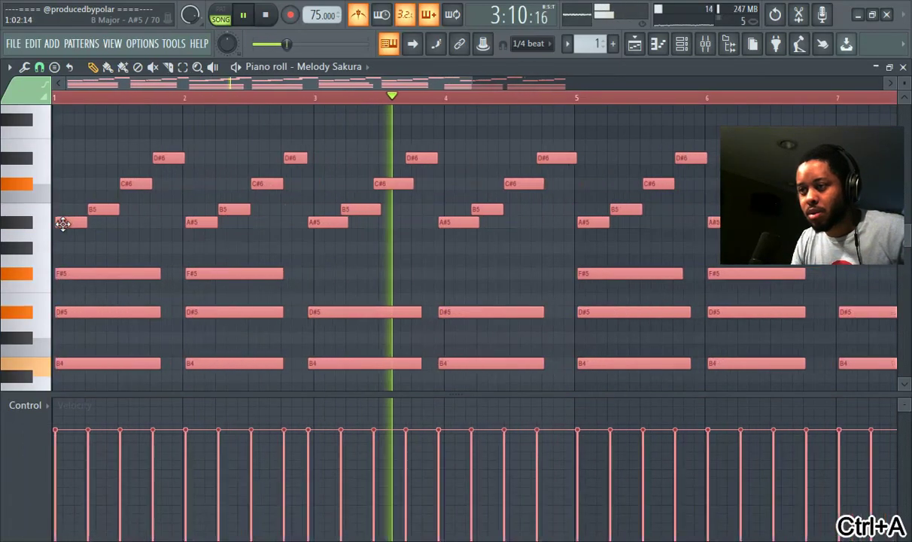
Step: Play the trimmed melody from bar 1 and switch off the metronome
left_click(79, 96)
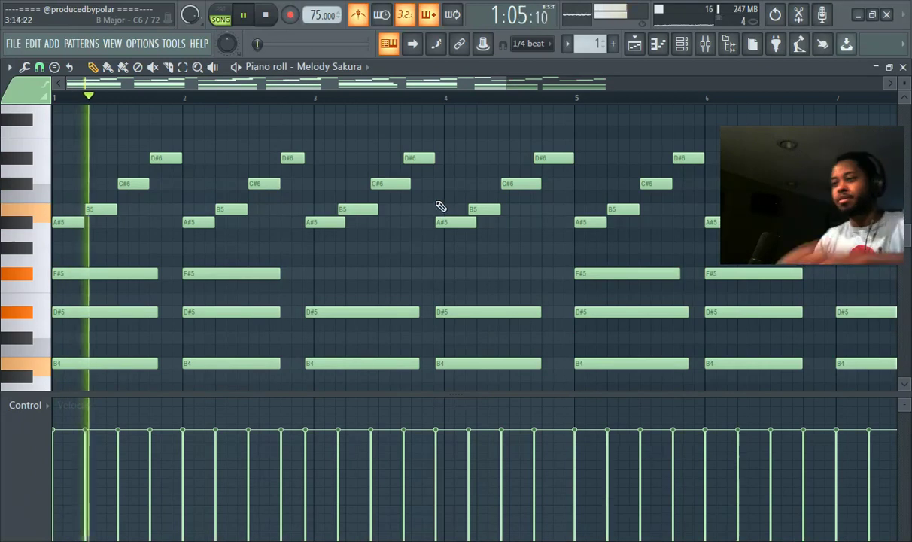
scroll(447, 201, "down", 2)
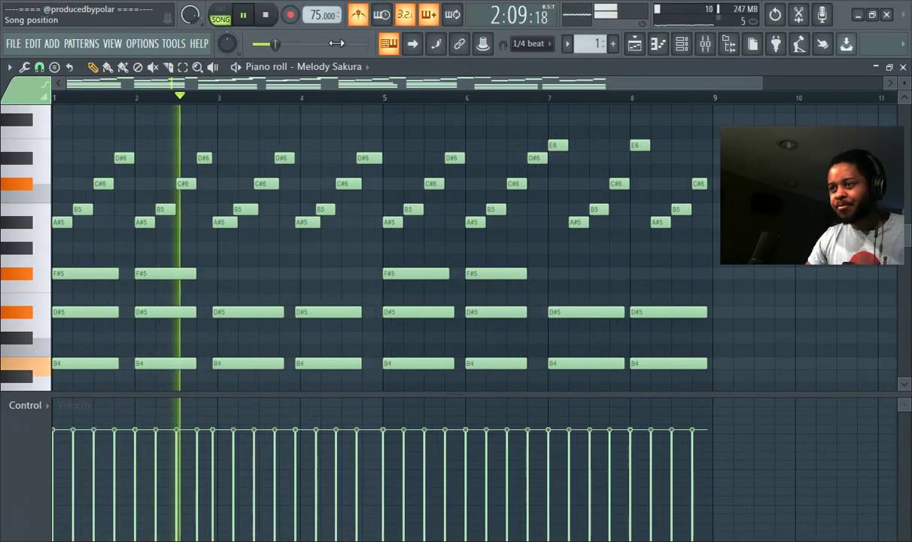
left_click(358, 17)
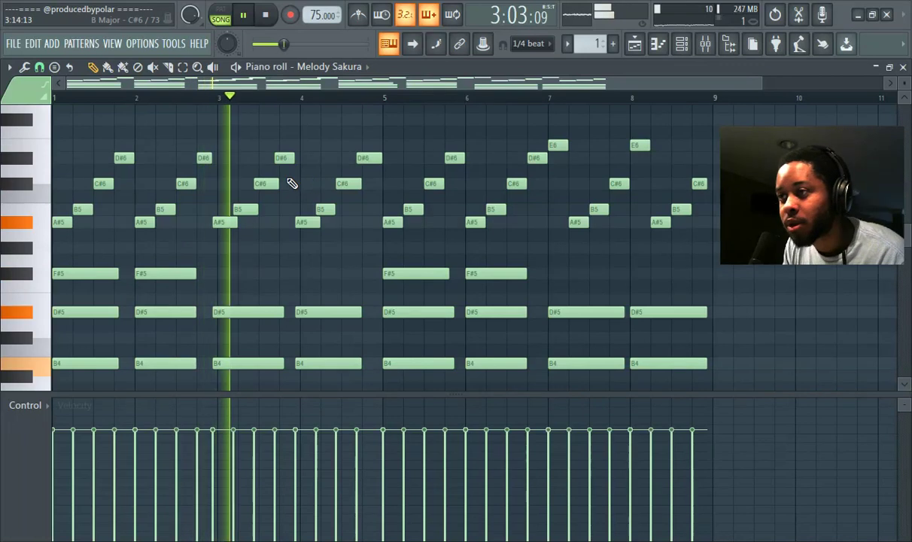
Step: Align the A#5, B5, C#6 and D#6 melody notes in bar 3 to steps 1, 5, 9 and 13
scroll(232, 202, "up", 2)
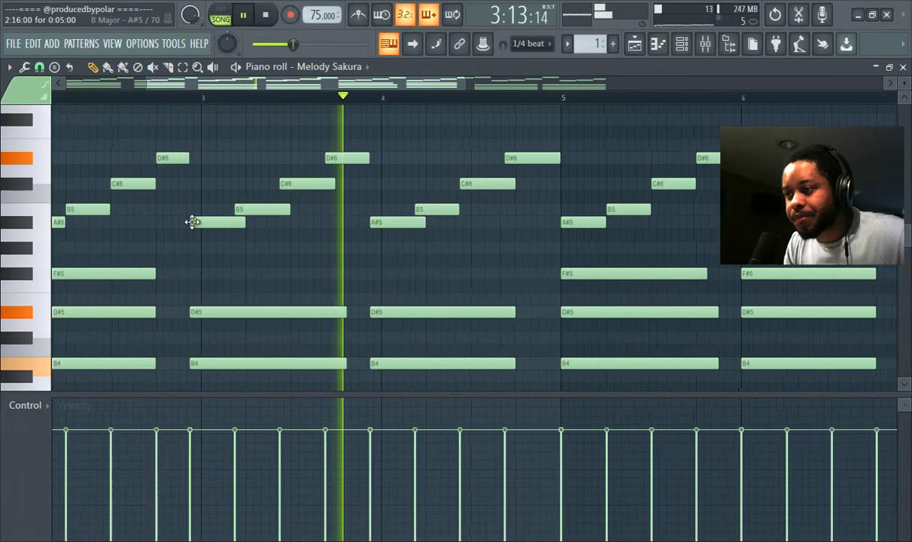
right_click(196, 221)
left_click(200, 222)
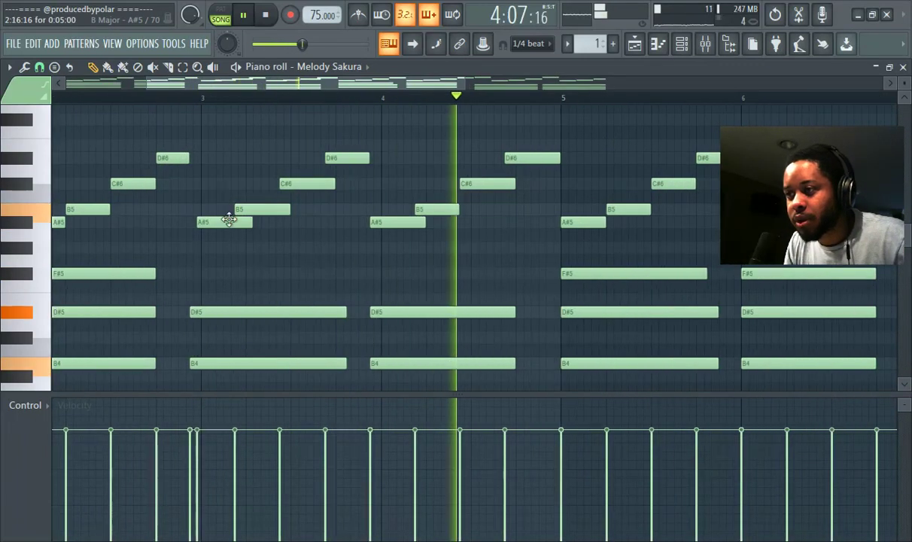
left_click_drag(223, 221, 228, 217)
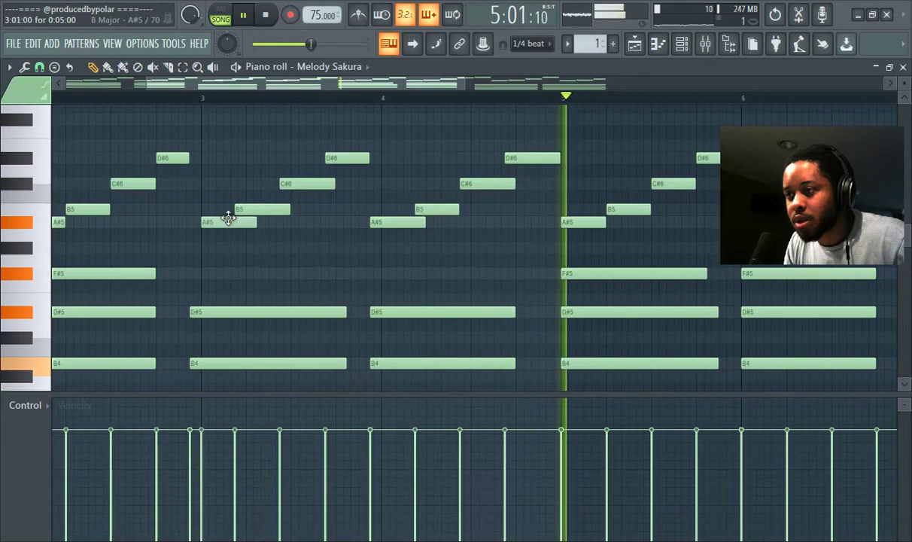
right_click(247, 210)
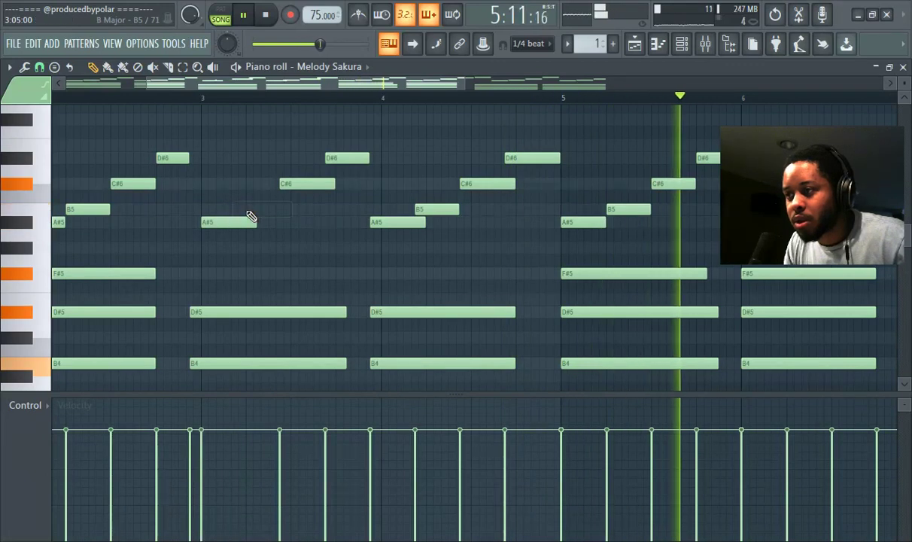
left_click(249, 211)
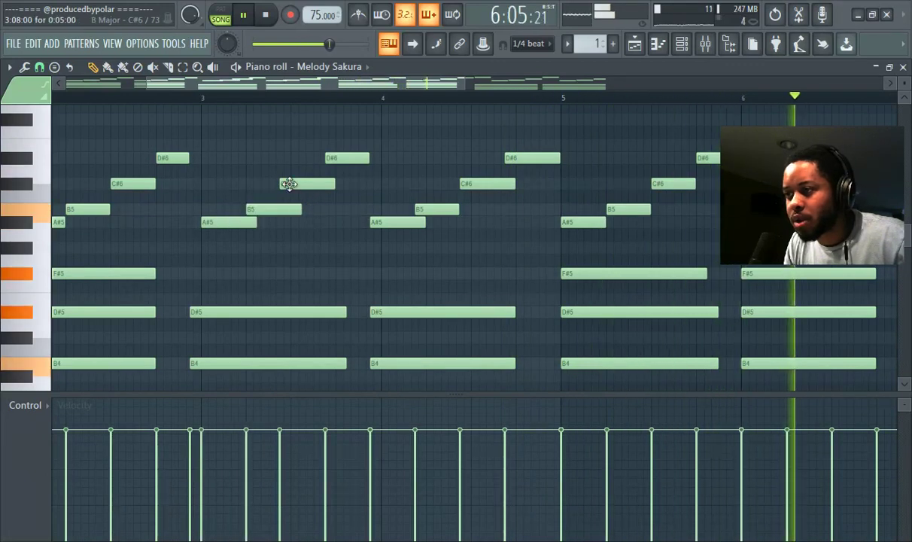
left_click_drag(295, 182, 306, 182)
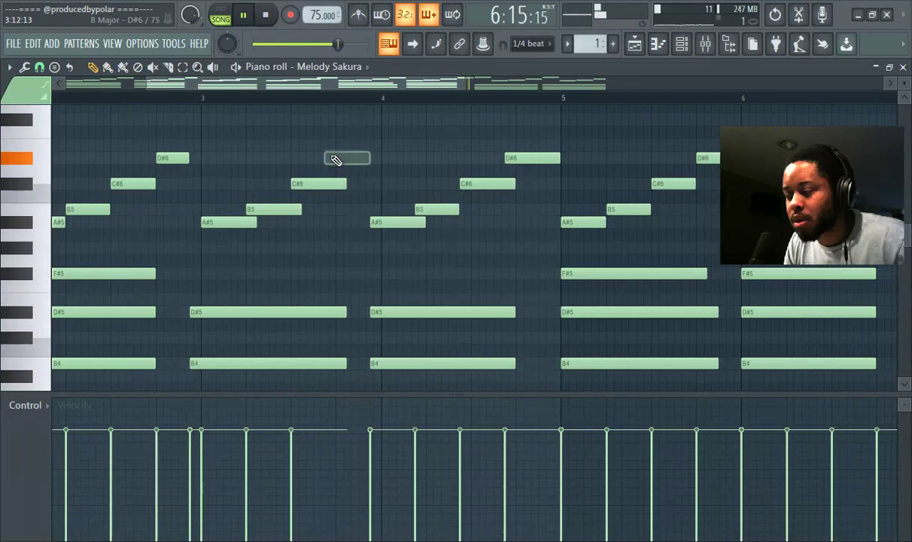
Step: Align the A#5, B5, C#6 and D#6 melody notes in bar 4 to steps 1, 5, 9 and 13
scroll(407, 188, "down", 3)
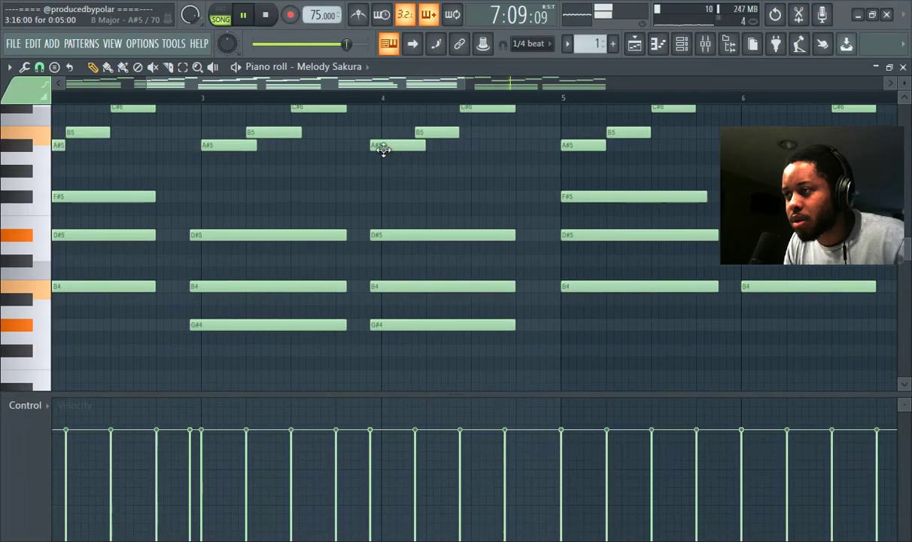
scroll(413, 158, "up", 2)
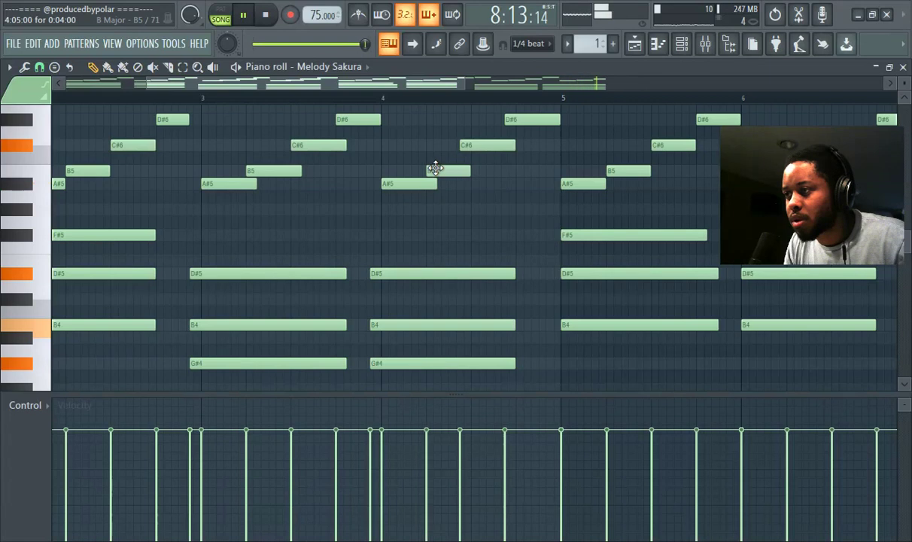
scroll(443, 169, "up", 3)
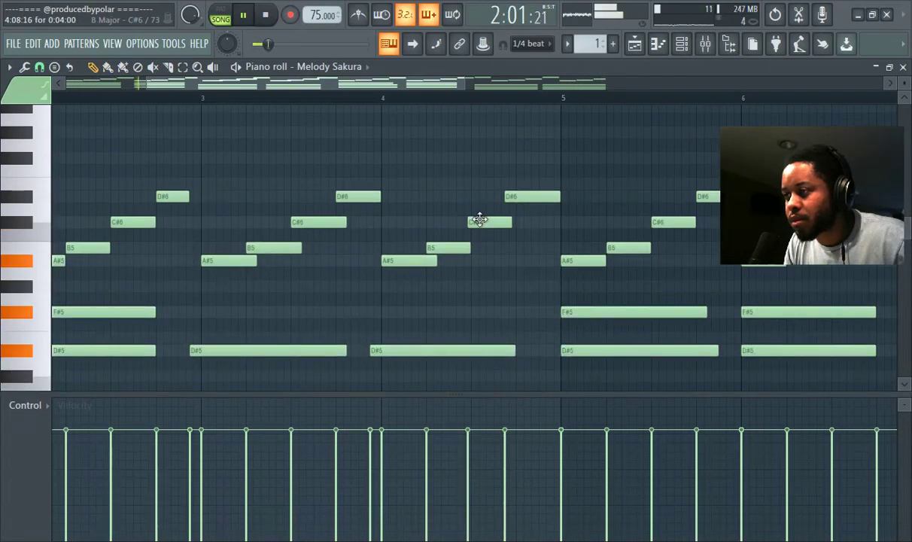
left_click_drag(509, 197, 519, 197)
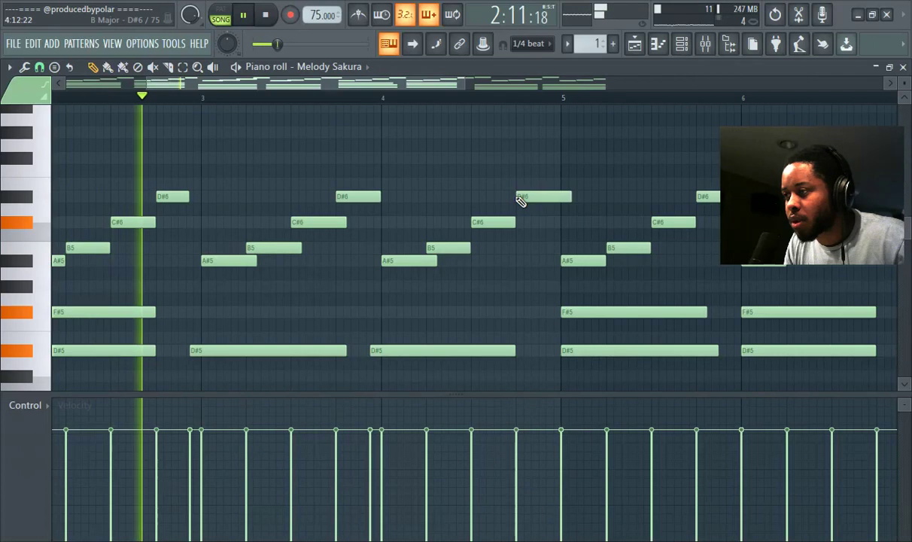
Step: Shift the two early G#4, B4 and D#5 chords so they start exactly on bars 3 and 4
scroll(381, 238, "down", 1)
scroll(240, 216, "up", 4)
scroll(254, 216, "down", 2)
left_click_drag(256, 204, 398, 340)
left_click_drag(281, 234, 284, 234)
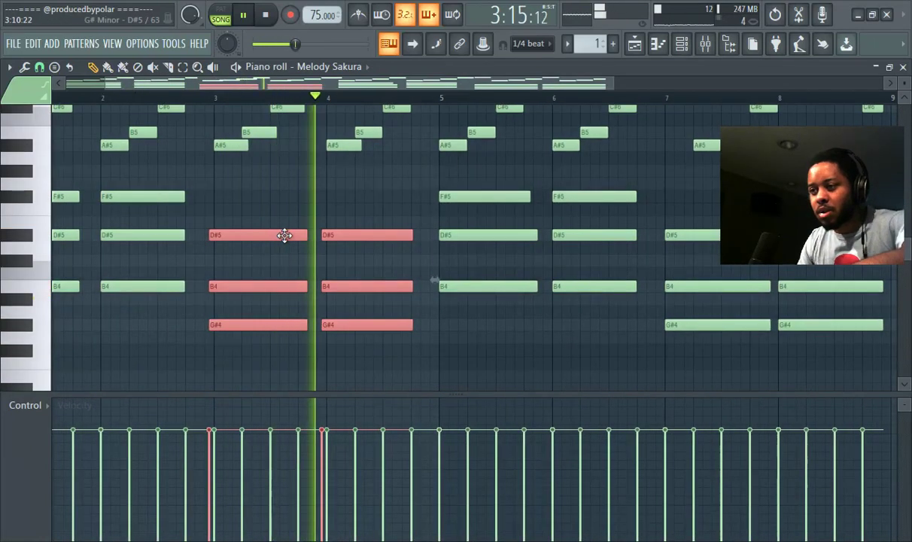
scroll(592, 259, "up", 2)
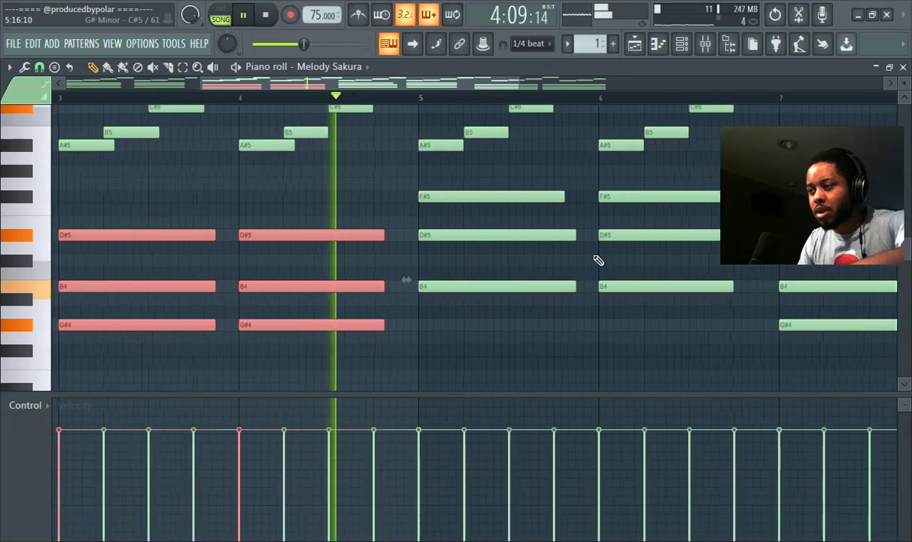
Step: Extend the final C#6 melody note so it ends exactly at the start of bar 9
scroll(602, 257, "down", 1)
scroll(603, 257, "down", 1)
left_click_drag(378, 82, 466, 83)
scroll(594, 234, "up", 2)
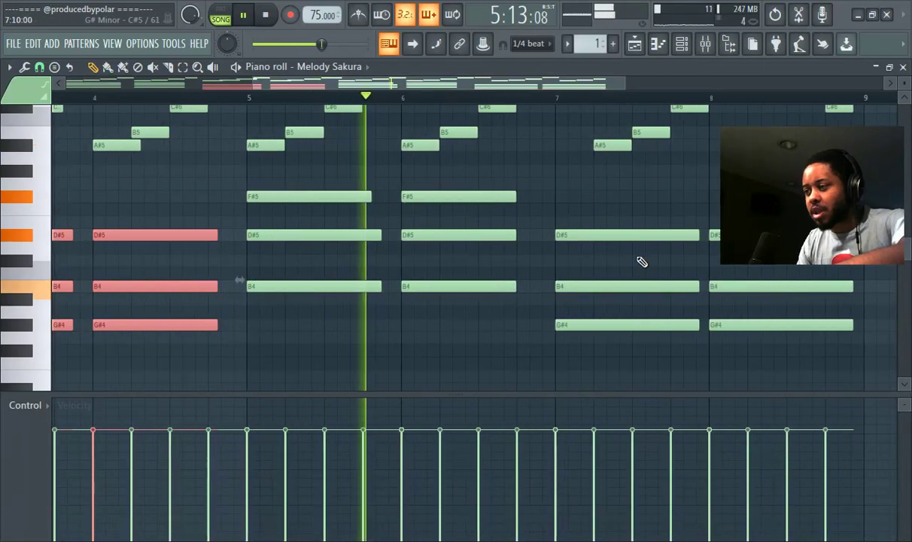
scroll(638, 262, "up", 2)
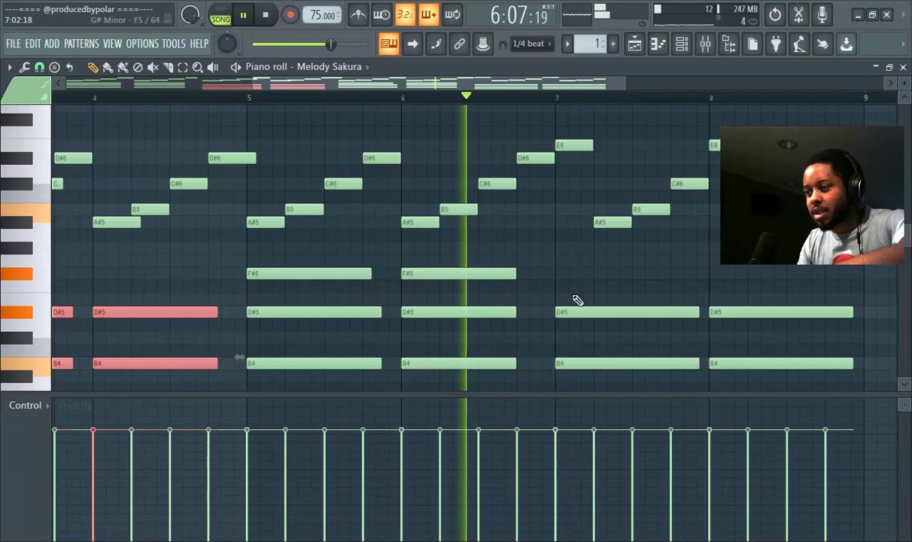
left_click_drag(356, 82, 509, 120)
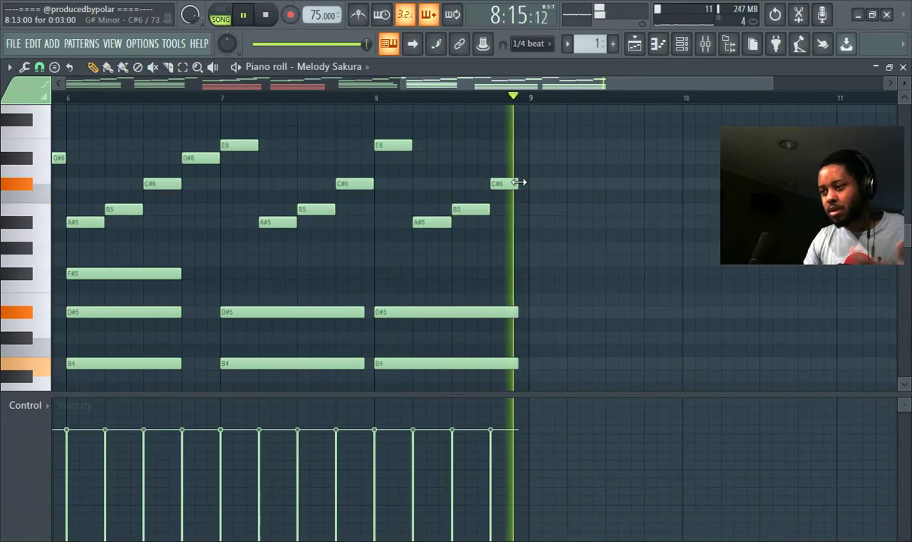
left_click_drag(520, 182, 524, 184)
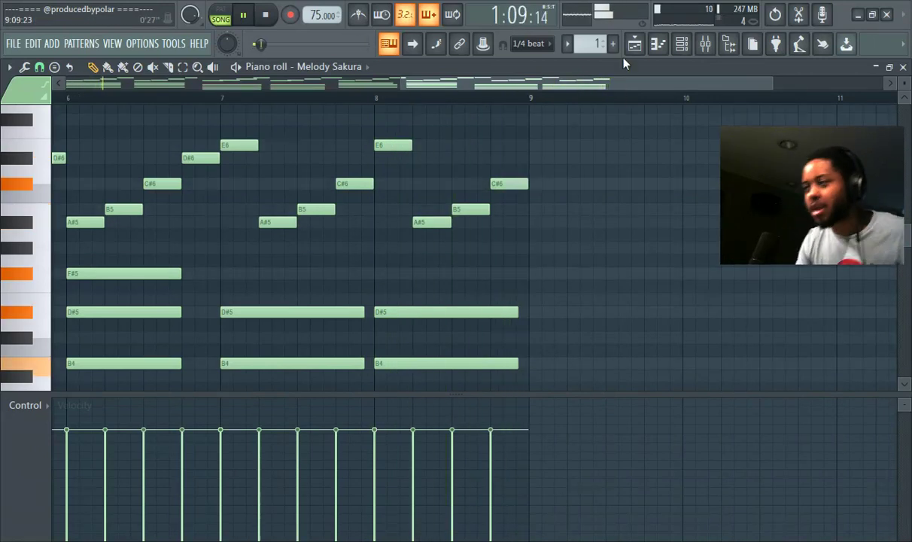
Step: Duplicate the Pattern 1 clip in the playlist so a second copy runs from bar 9 to bar 17
left_click(635, 43)
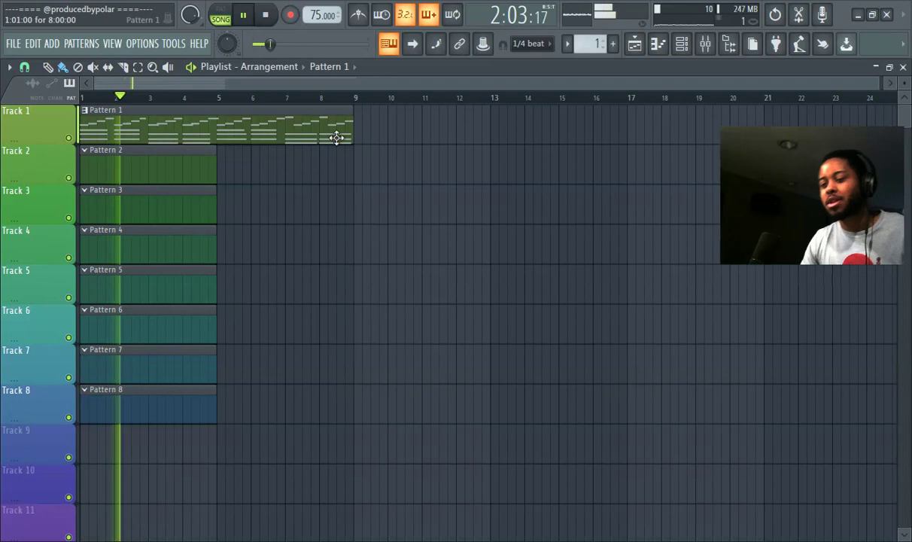
left_click_drag(355, 177, 343, 108)
key("ctrl+b")
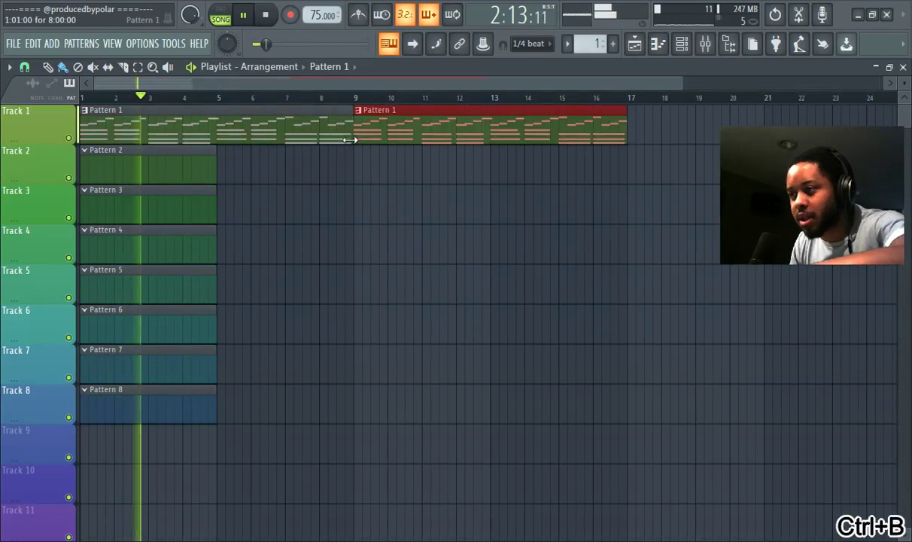
left_click(263, 131)
Step: Clone the Melody Sakura channel in the channel rack and move the clone's plugin window out of the way
left_click(688, 55)
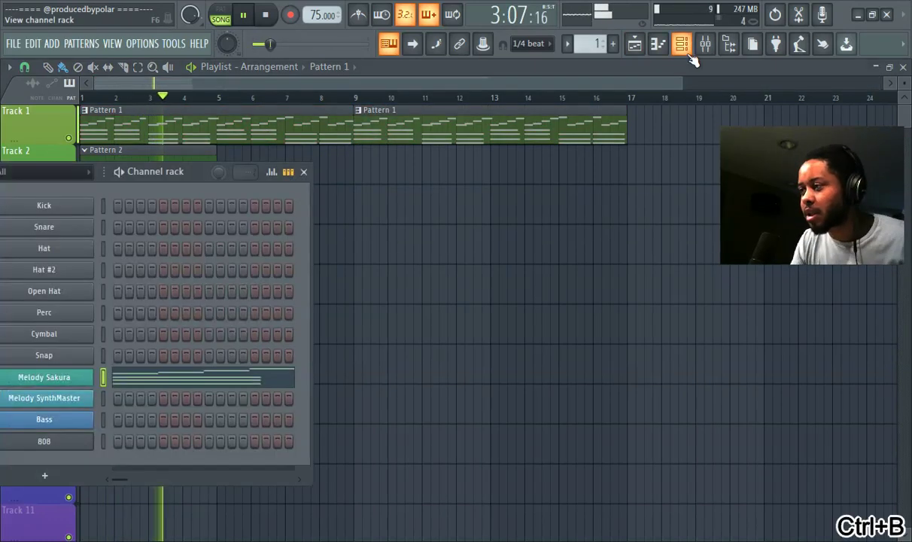
left_click_drag(179, 175, 462, 126)
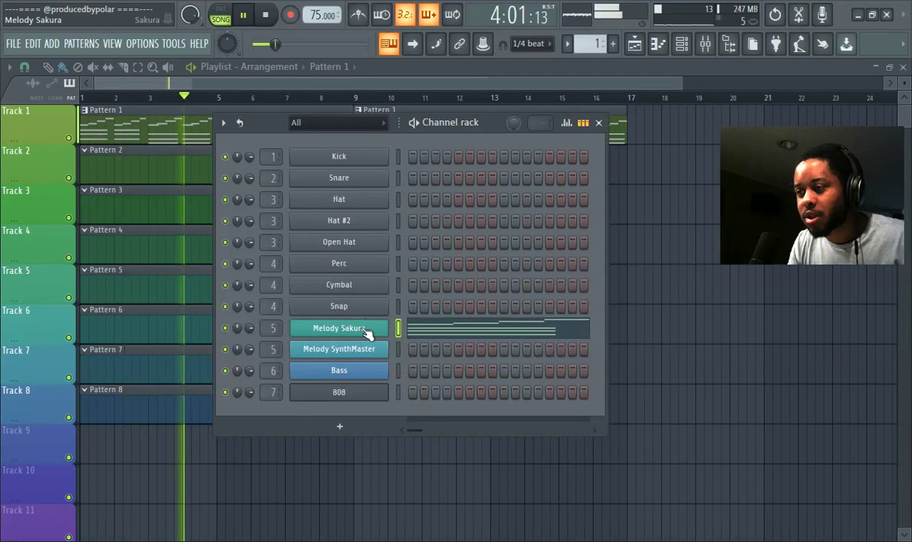
right_click(383, 326)
left_click(413, 451)
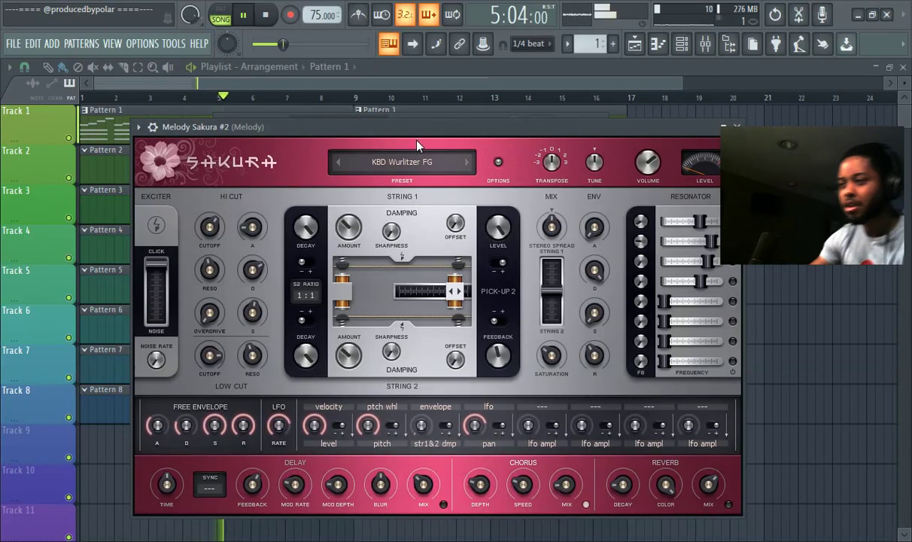
left_click_drag(321, 124, 342, 214)
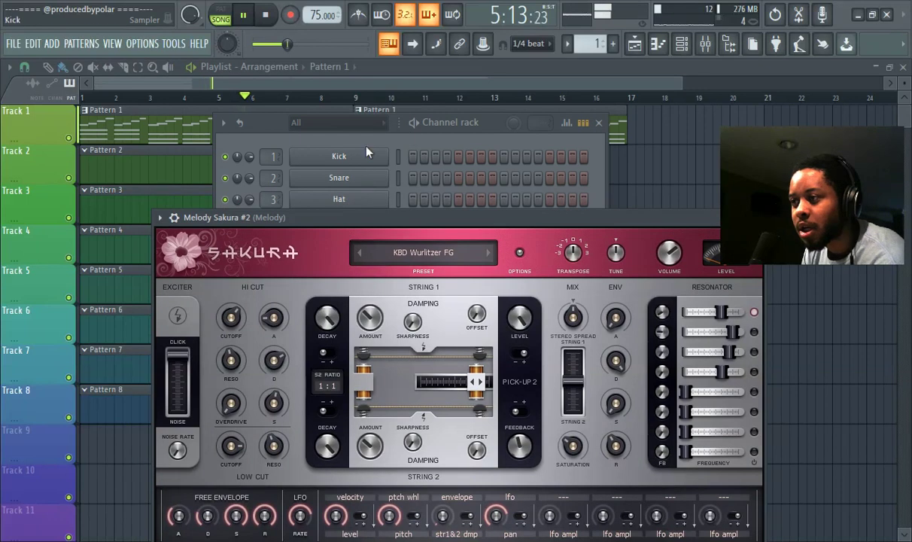
left_click(492, 126)
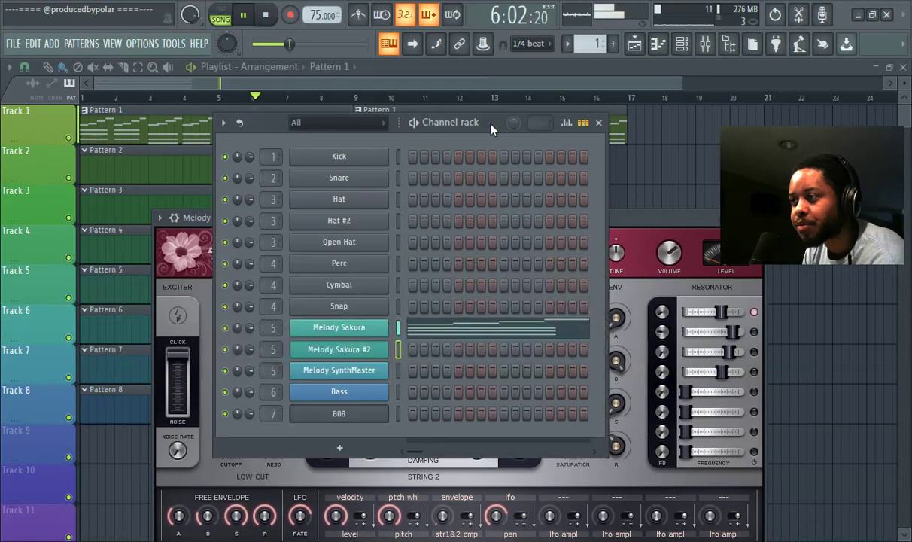
Step: Copy the Melody Sakura notes and paste them into the Melody Sakura #2 channel
right_click(385, 328)
left_click(522, 343)
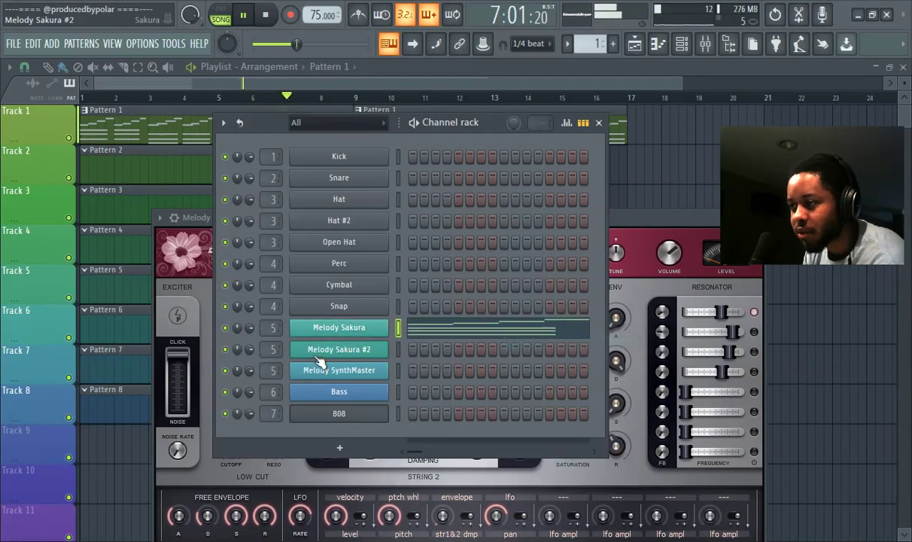
right_click(321, 352)
left_click(530, 376)
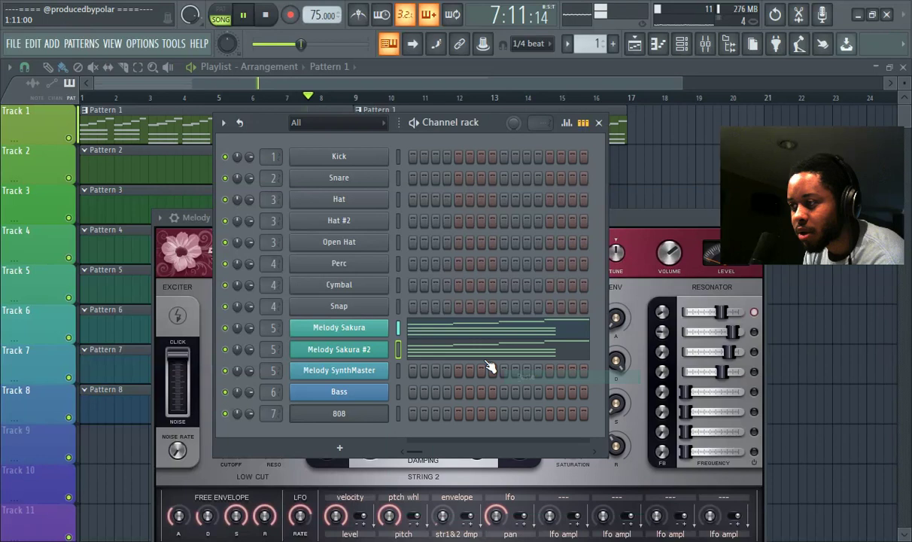
Step: Audition Atmosphere presets for Melody Sakura #2 and load ATM Mohican Sun FG
left_click(348, 350)
left_click_drag(390, 230, 391, 190)
left_click(390, 190)
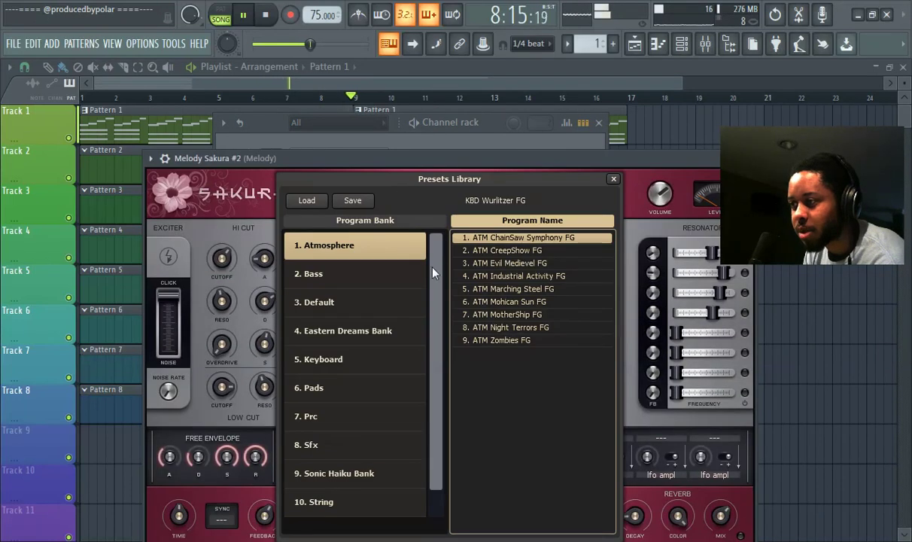
left_click(529, 276)
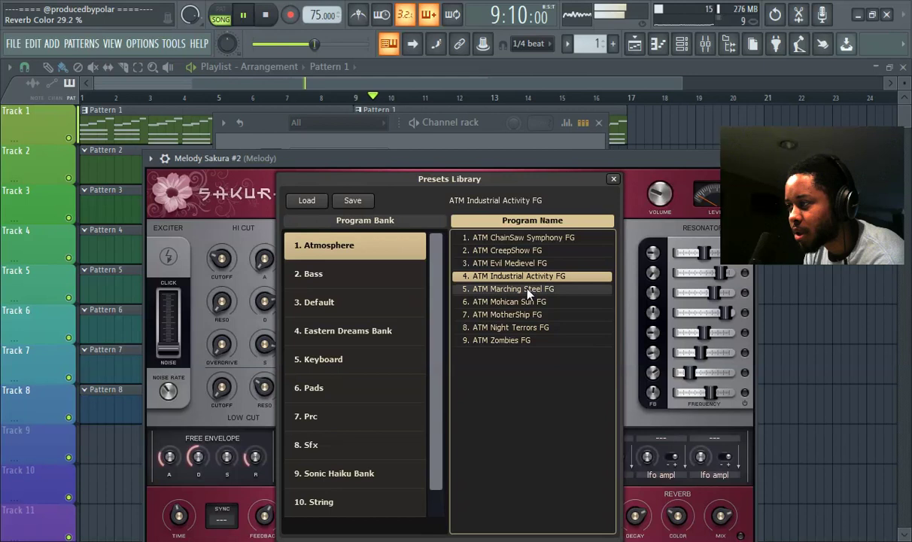
left_click(527, 289)
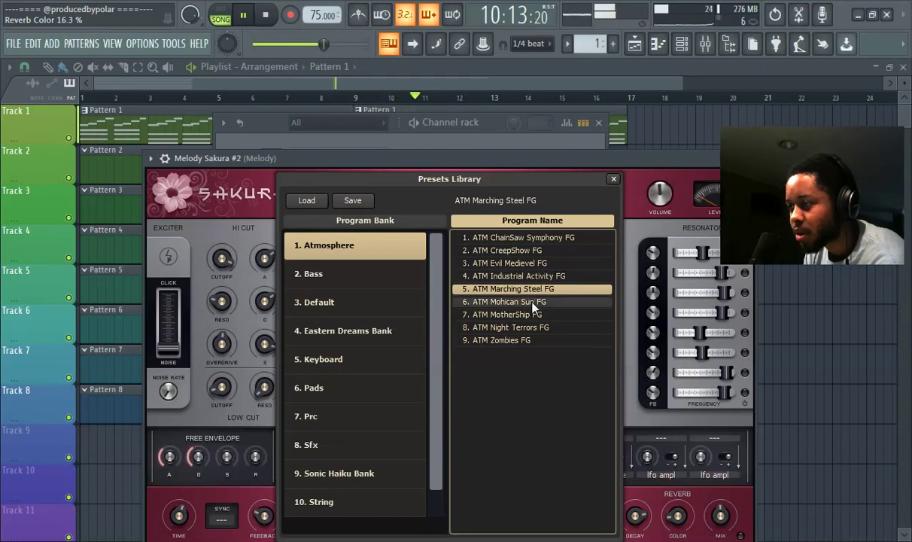
left_click(532, 302)
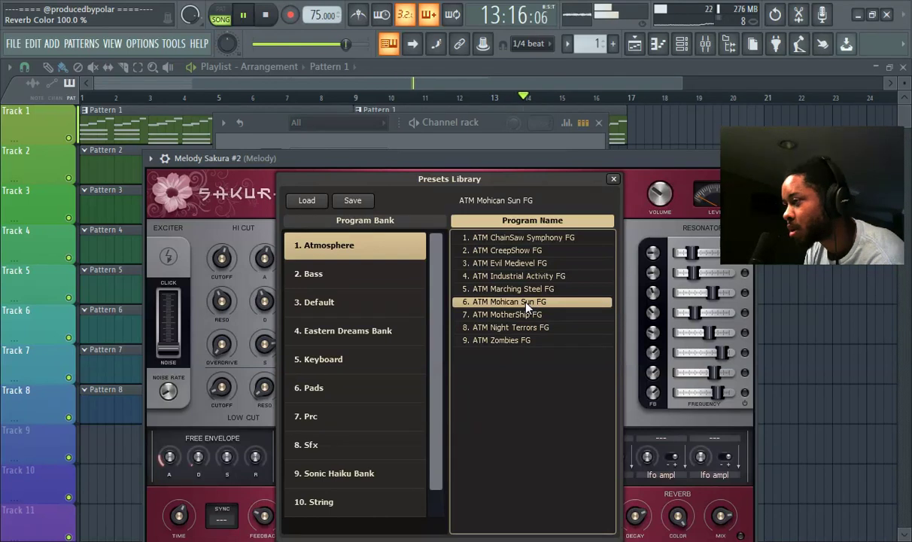
left_click(656, 205)
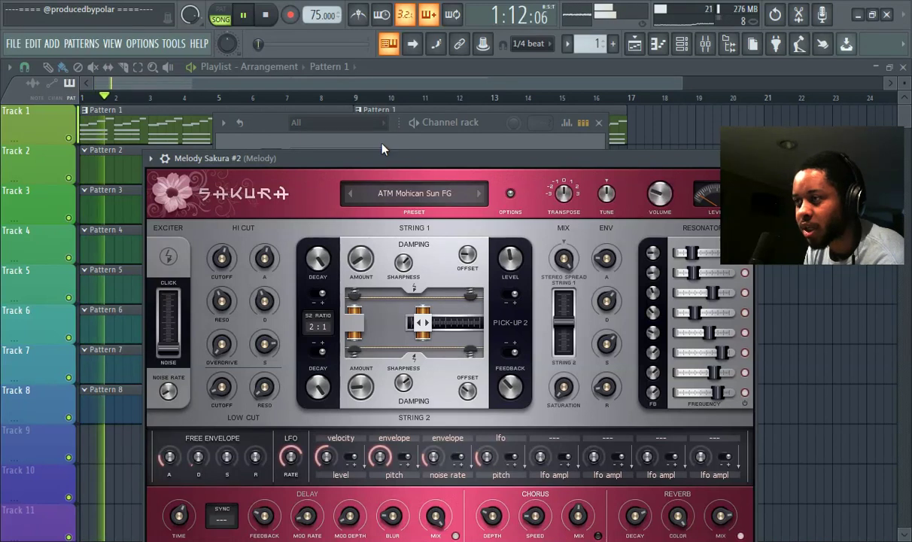
Step: Switch to Pattern 2 and open the original Melody Sakura channel
left_click(362, 137)
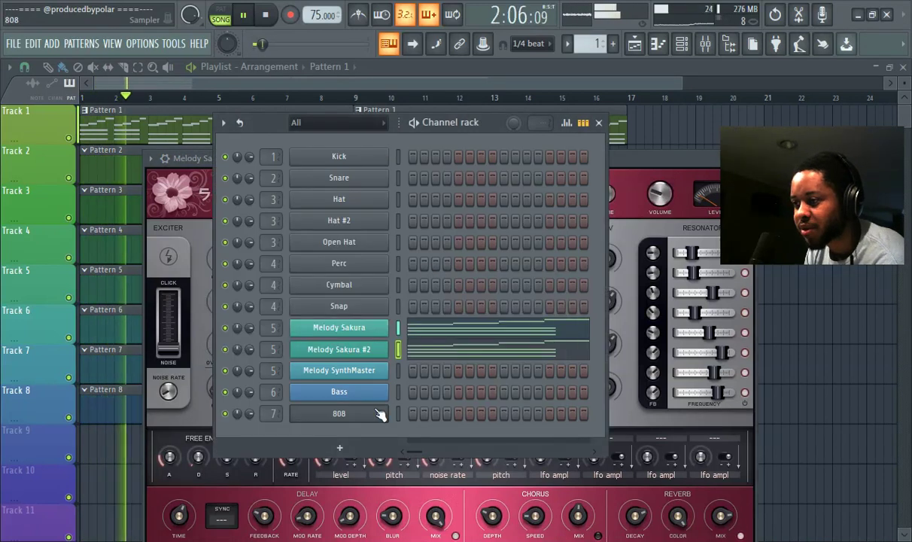
scroll(616, 47, "up", 1)
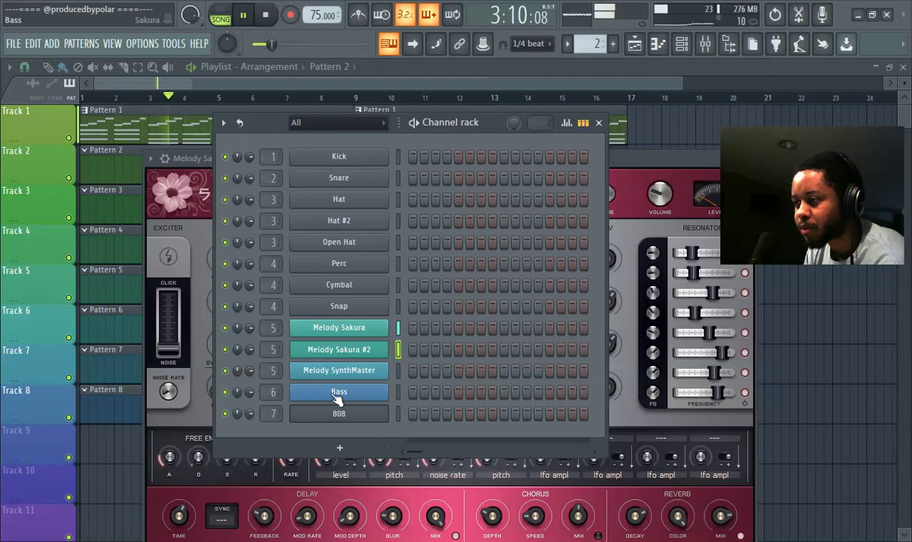
left_click(345, 328)
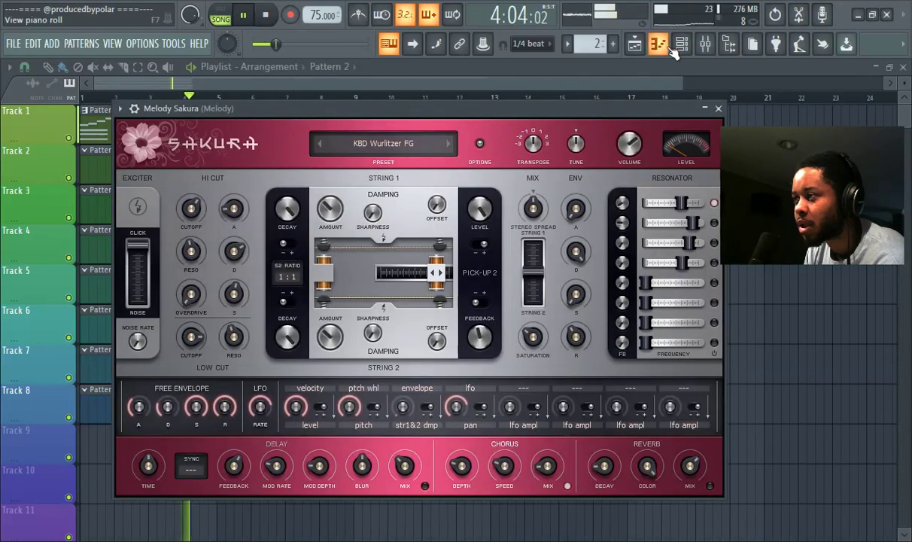
Step: Enable Fruity Convolver and Gross Beat on the Melody mixer track and choose Gross Beat's Complex 3 time preset
left_click(706, 43)
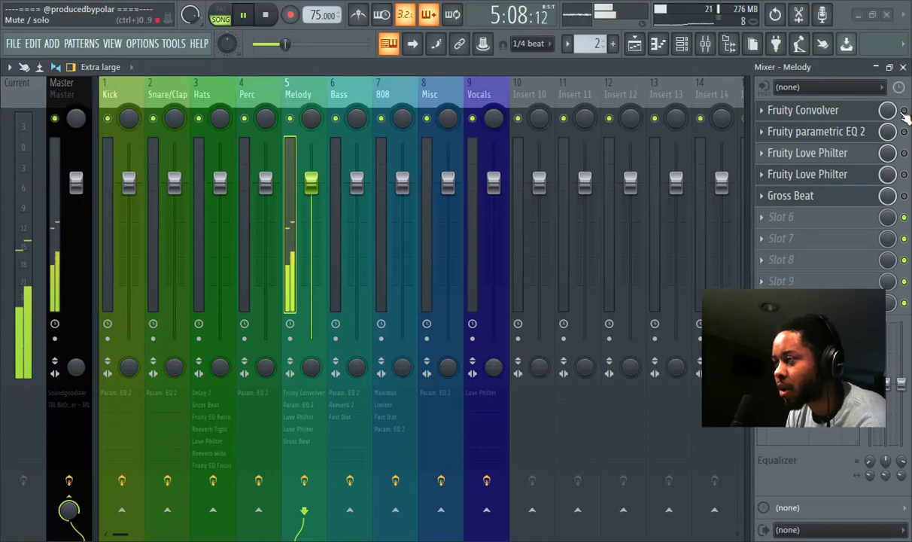
left_click(828, 111)
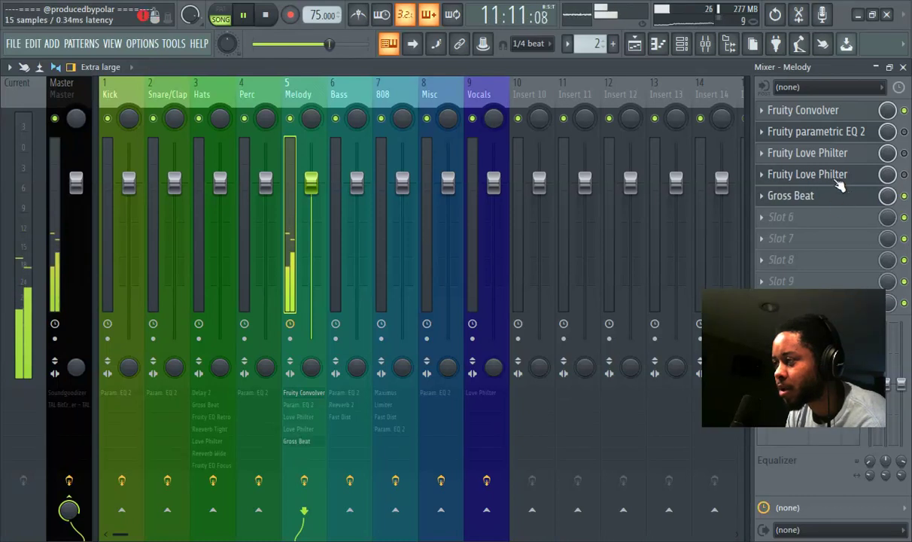
left_click(797, 196)
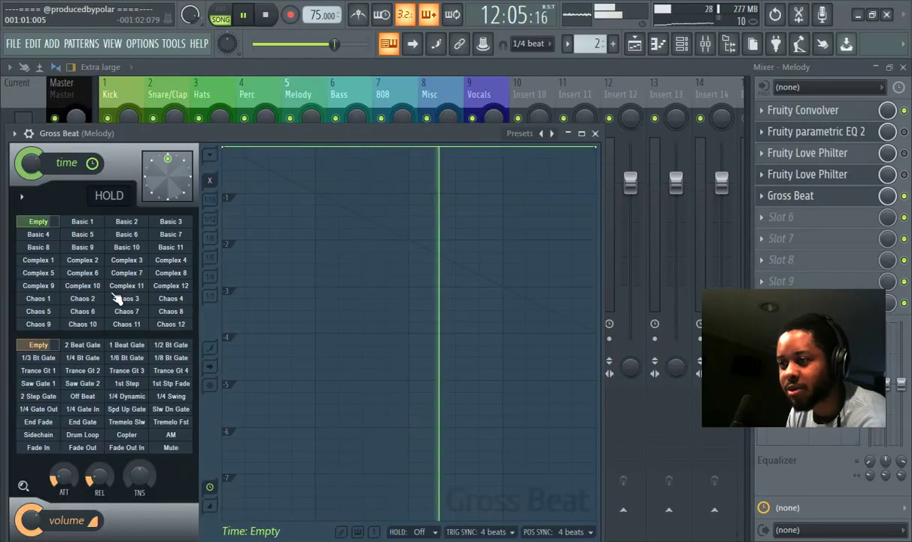
left_click(125, 260)
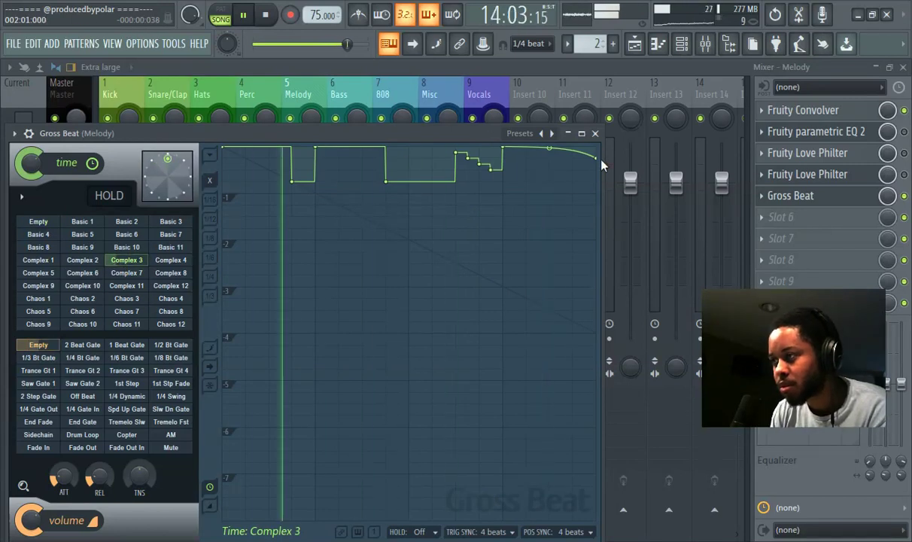
Step: Flatten the last part of the Complex 3 time envelope by raising its stepped points and end point to the top line
left_click_drag(596, 158, 601, 136)
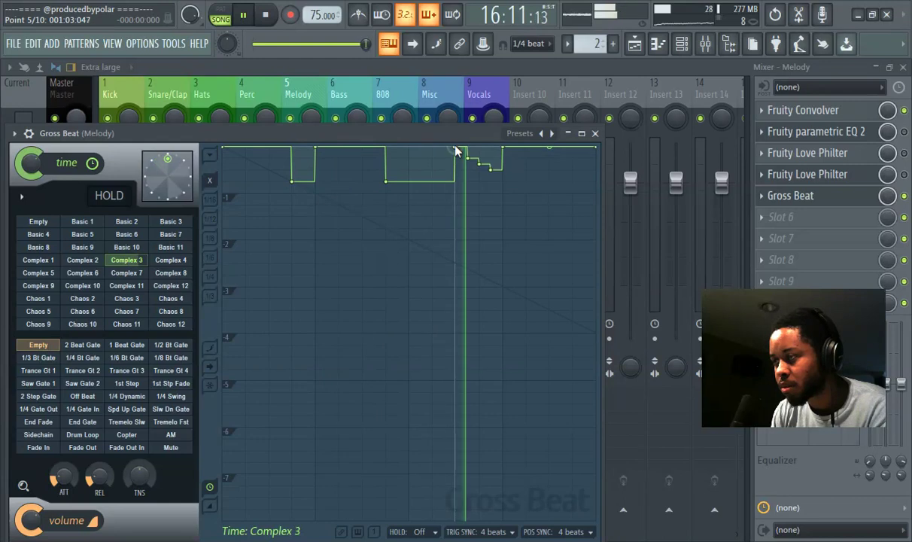
left_click_drag(467, 157, 483, 122)
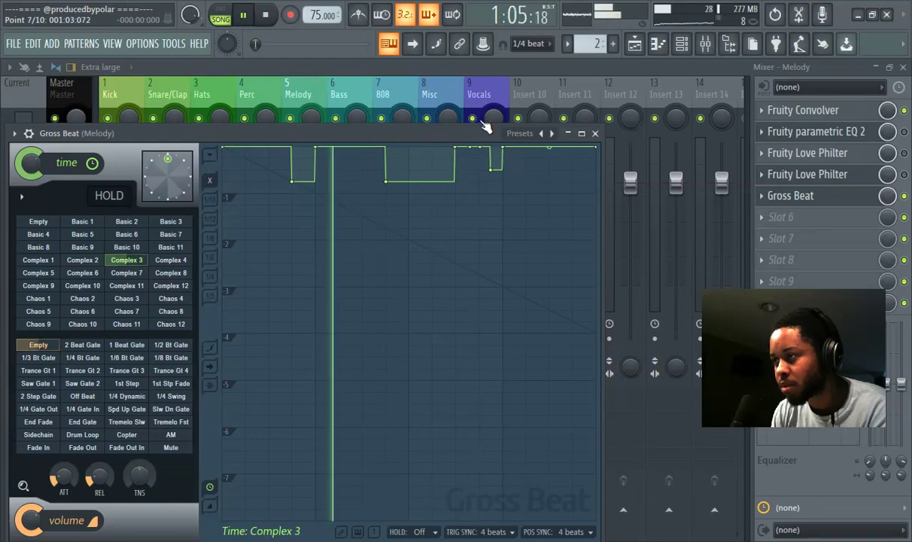
left_click_drag(494, 168, 497, 113)
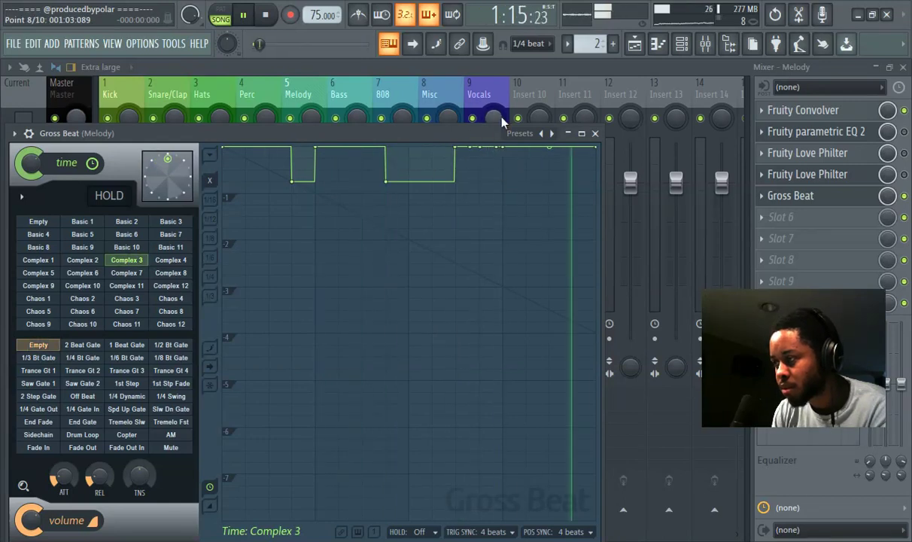
Step: Create an automation clip for Gross Beat's mix level on the Melody track and show it in the playlist
right_click(888, 197)
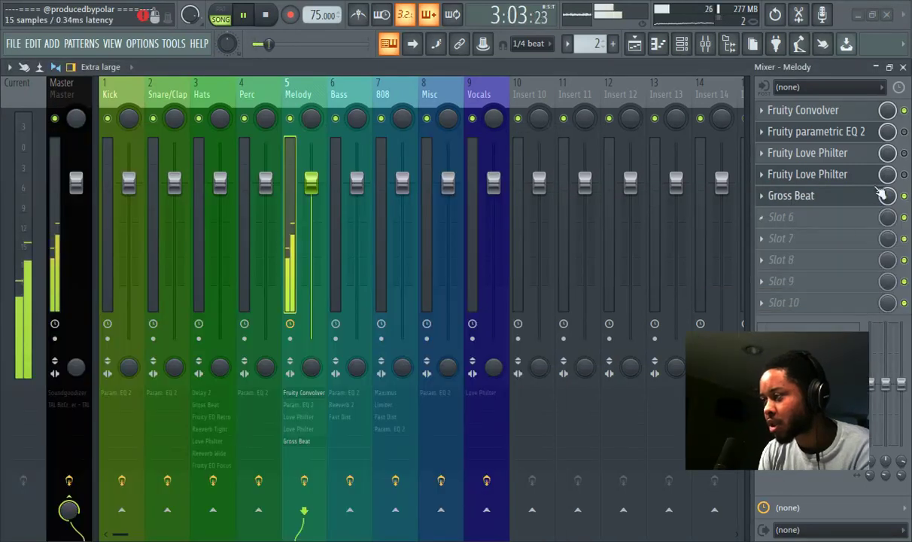
right_click(889, 198)
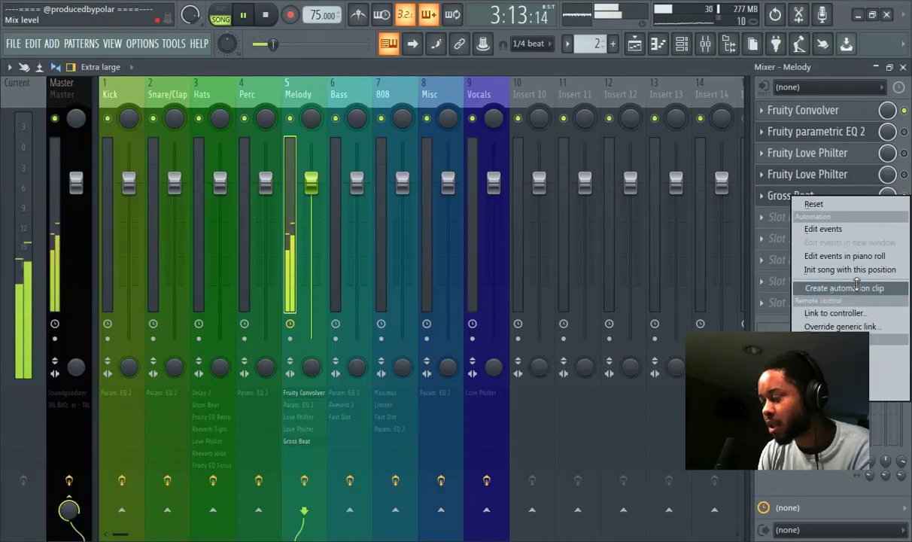
left_click(857, 288)
left_click(636, 50)
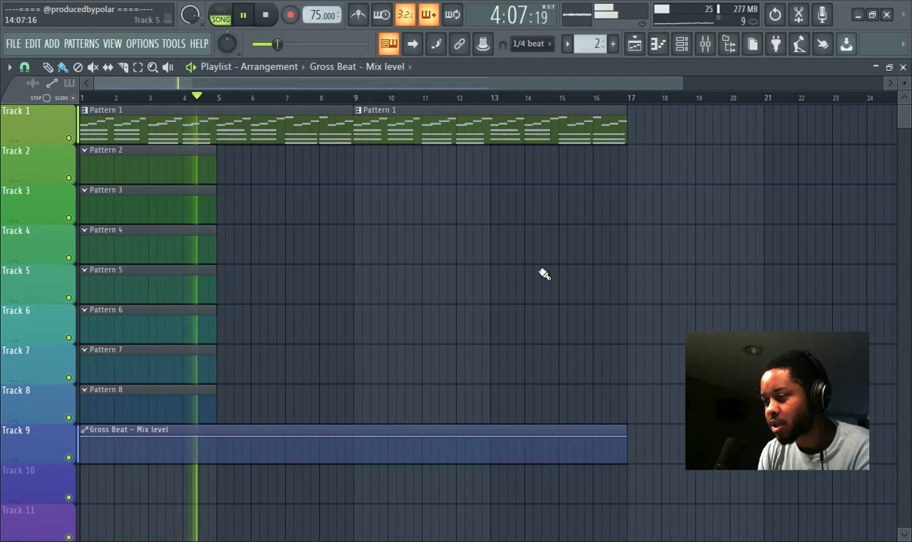
Step: Shape the Gross Beat mix level automation to stay at zero until bar 13 and jump to full level there
mouse_move(627, 437)
left_mouse_down()
mouse_move(649, 440)
mouse_move(627, 442)
left_mouse_up()
right_click(483, 448)
mouse_move(484, 448)
left_mouse_down()
mouse_move(492, 429)
mouse_move(491, 462)
left_mouse_up()
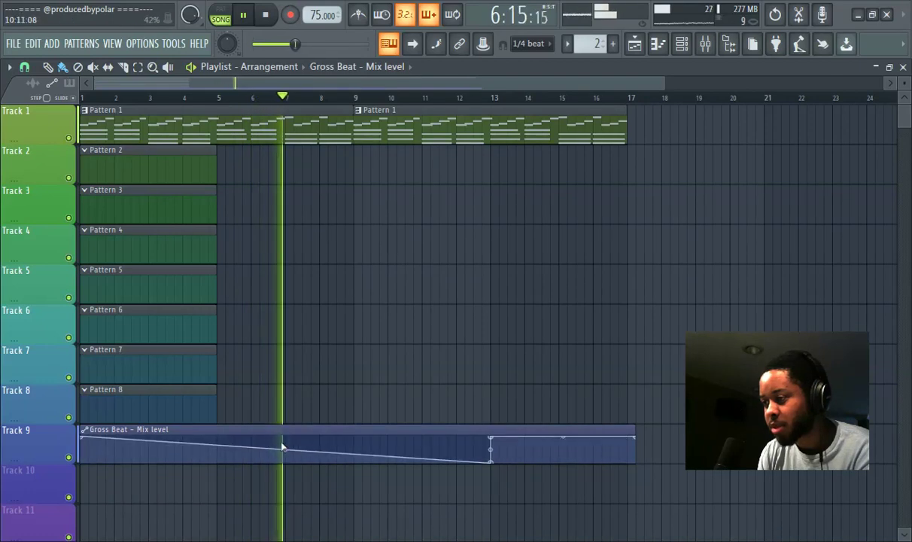
left_click_drag(82, 436, 82, 462)
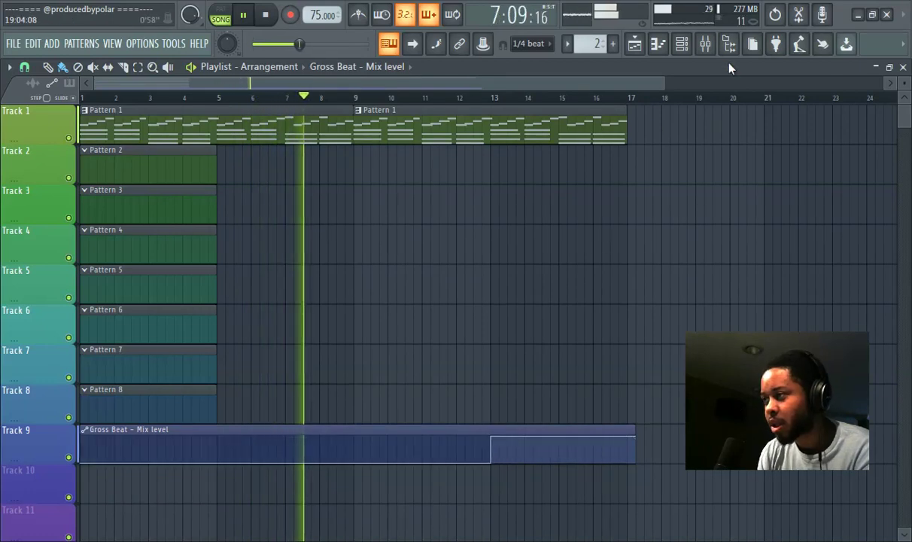
Step: Enable the Fruity Love Philter in slot 4 of the Melody mixer track and open its settings
left_click(707, 47)
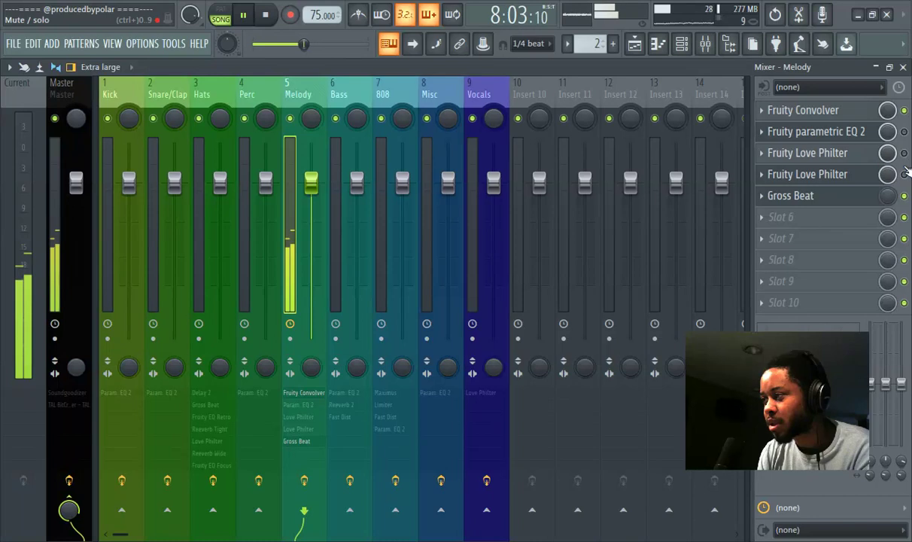
left_click(835, 175)
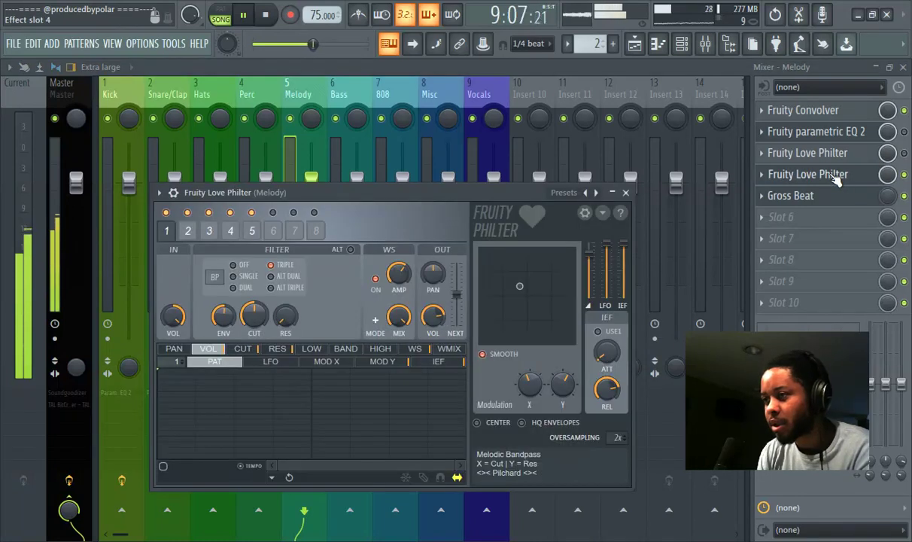
Step: Close the Fruity Love Philter settings, create an automation clip for its slot 4 mix level and show it in the playlist
left_click(836, 177)
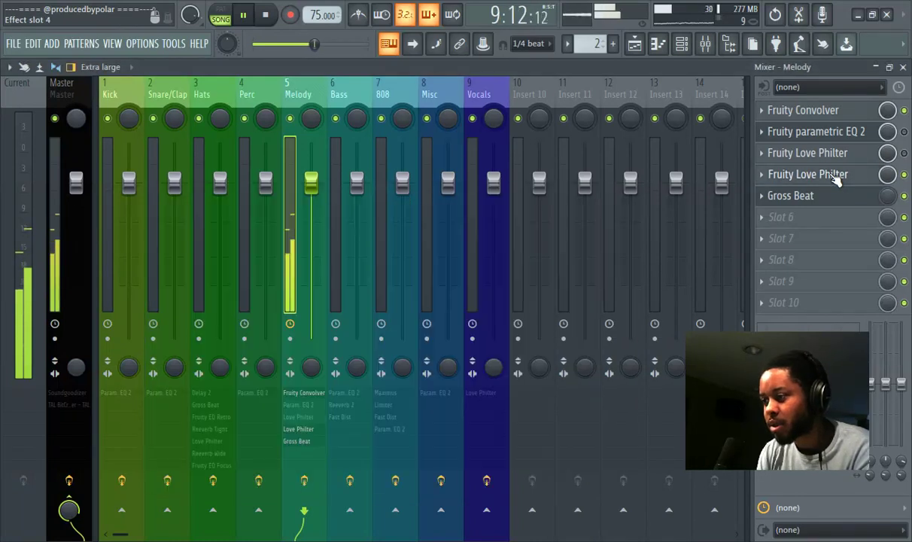
right_click(887, 175)
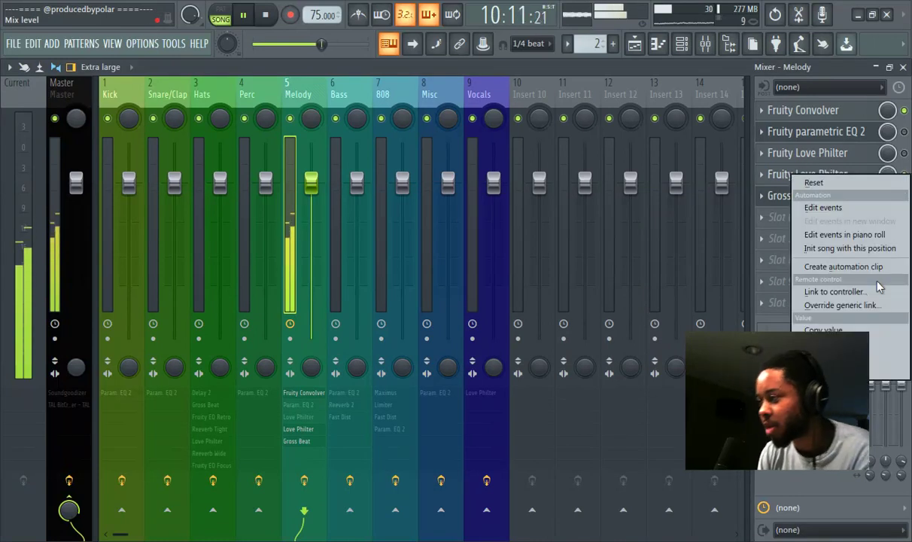
left_click(844, 266)
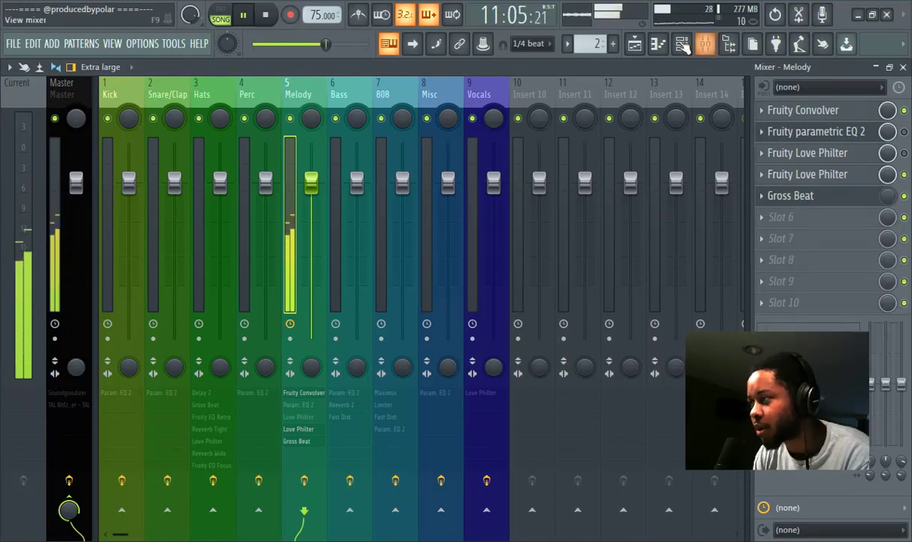
left_click(638, 45)
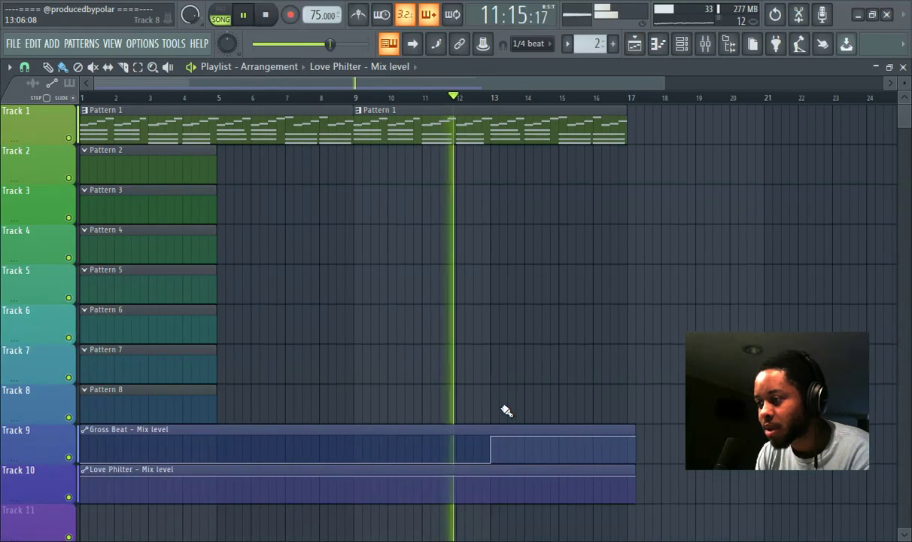
Step: Shape the Love Philter mix level automation to stay at zero until bar 13 and jump to full level there, and play from about bar 12
left_click_drag(495, 489, 495, 513)
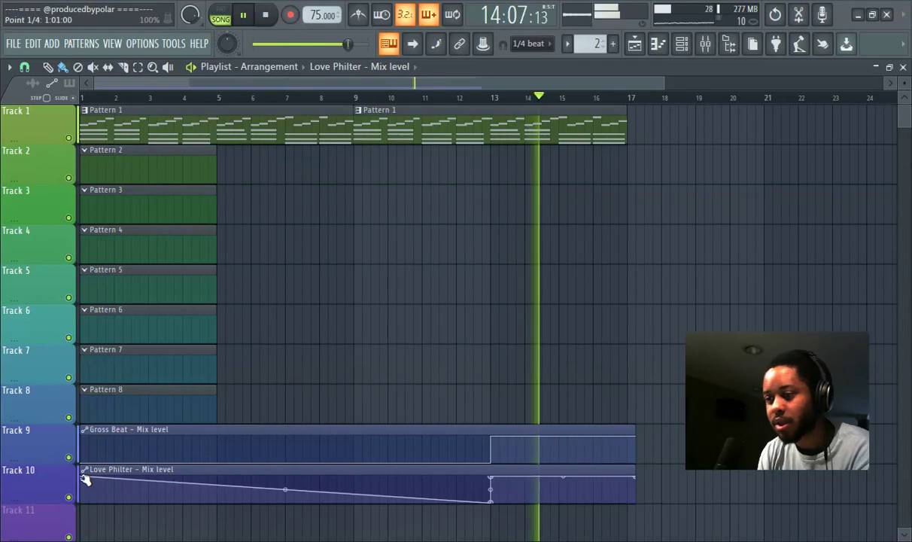
left_click_drag(85, 479, 85, 502)
left_click(470, 97)
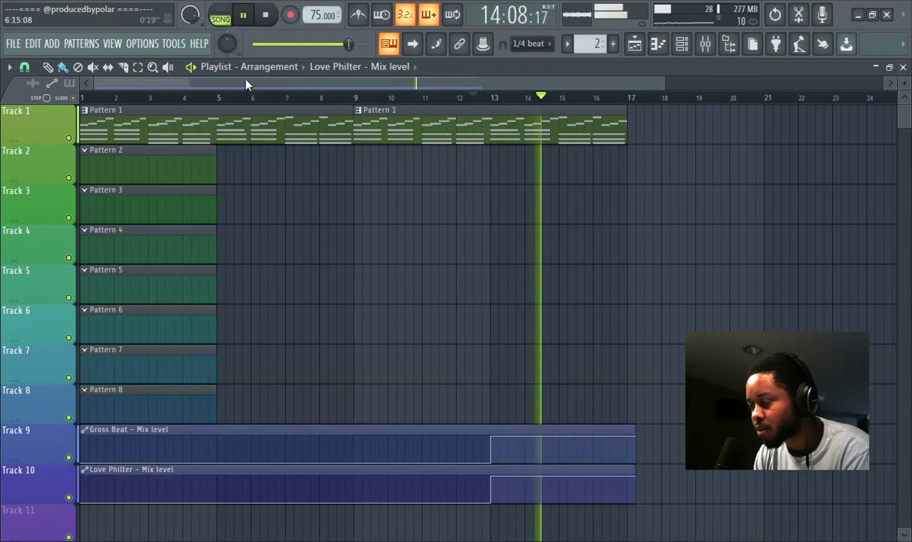
Step: Stop playback at the song start and open the Bass channel's Sakura instrument
left_click(265, 15)
left_click_drag(351, 43, 252, 46)
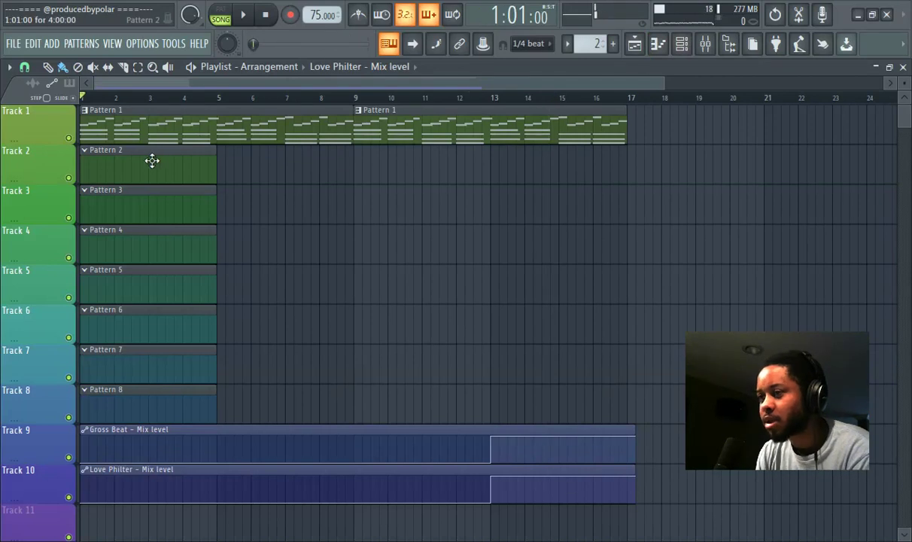
left_click(680, 43)
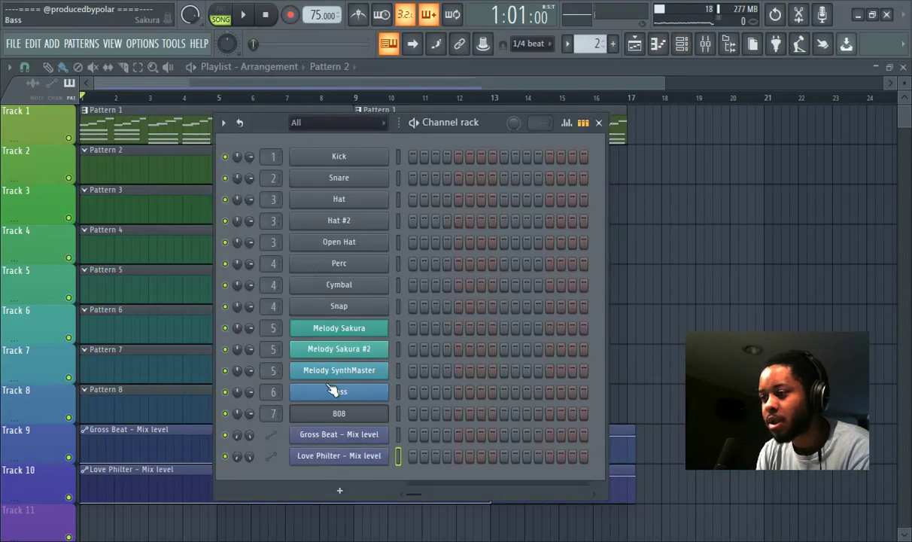
left_click(351, 394)
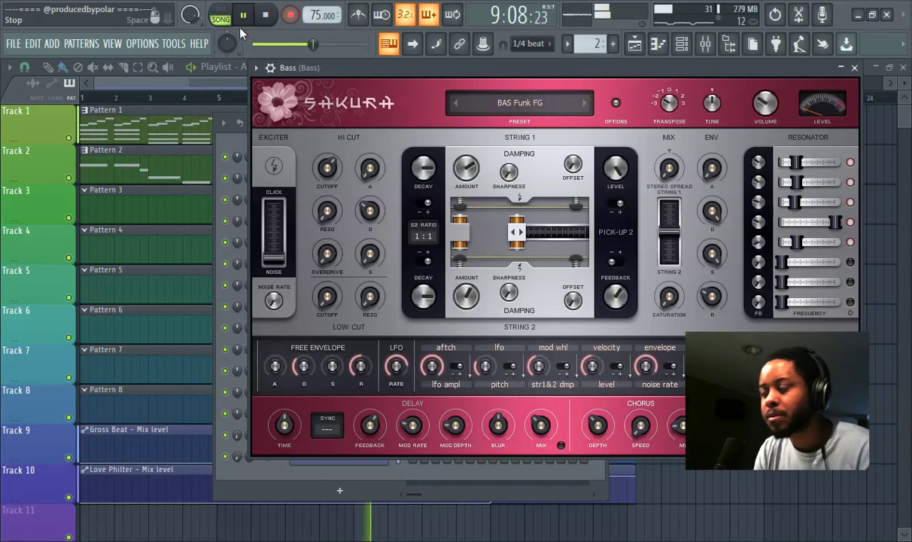
Step: Extend the Pattern 2 clip on Track 2 to eight bars, keep only its last four bars and place them at bar 1
left_click(147, 75)
left_click_drag(222, 181, 355, 178)
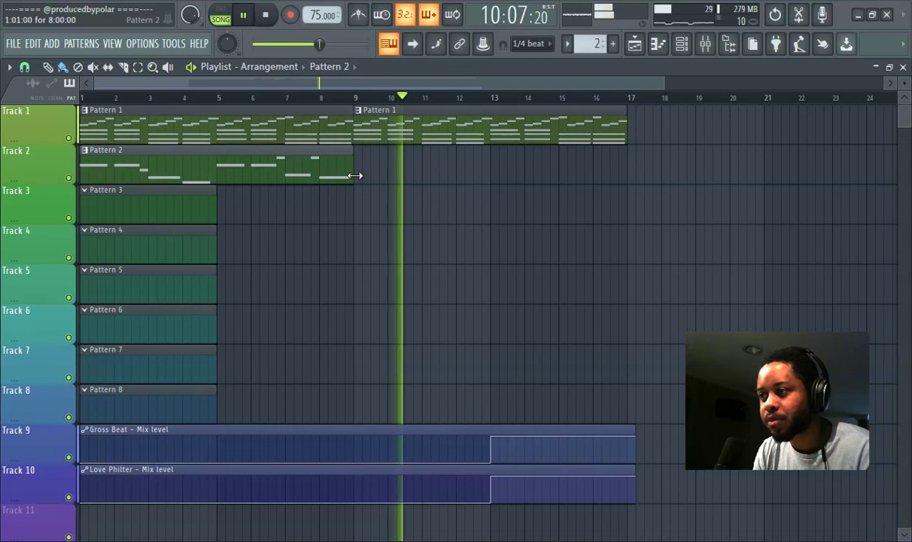
left_click(204, 96)
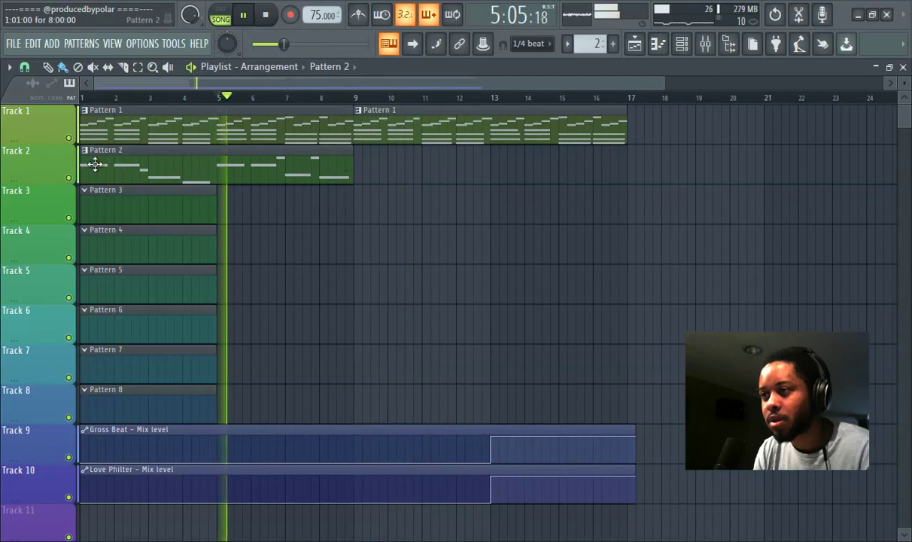
left_click_drag(80, 167, 214, 156)
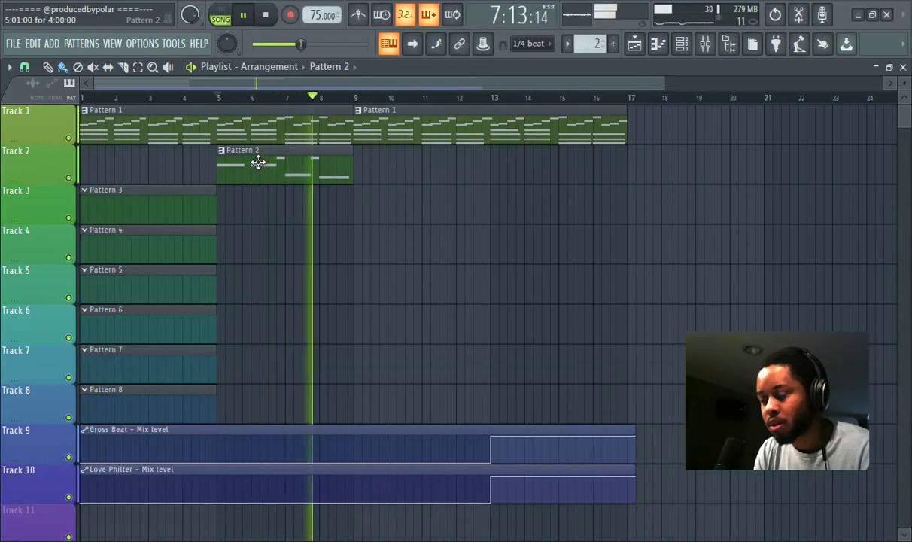
left_click_drag(258, 162, 125, 162)
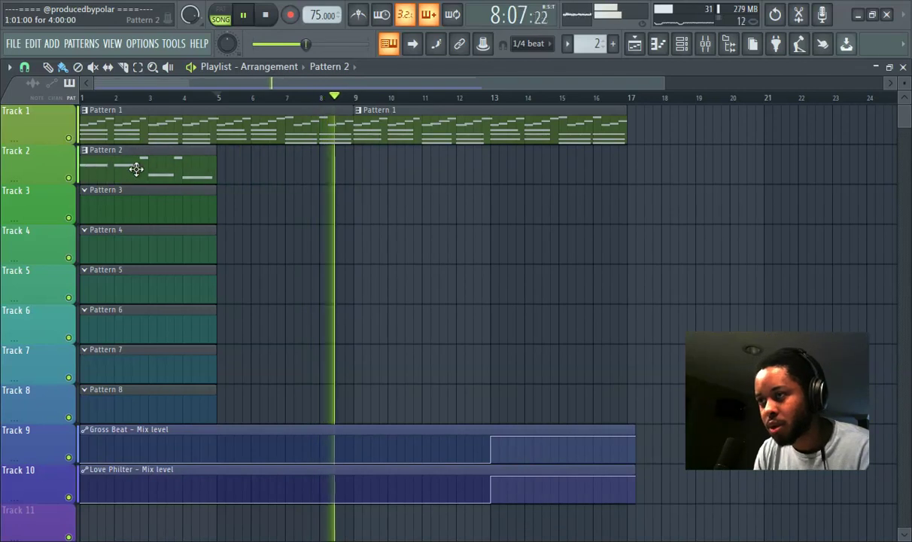
Step: Copy the four-bar Pattern 2 clip to bar 5 and duplicate it twice more to fill Track 2 up to bar 17
left_click(224, 167)
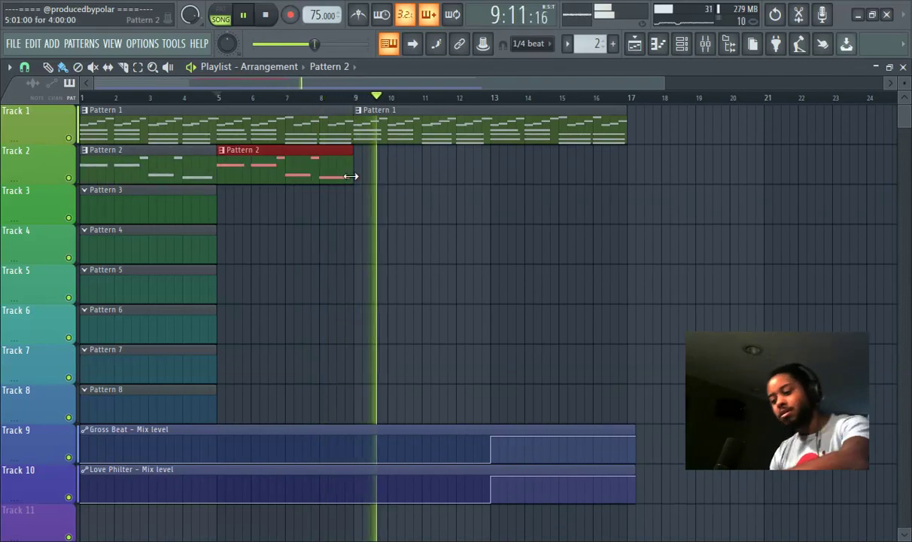
key("ctrl+b")
key("ctrl+b")
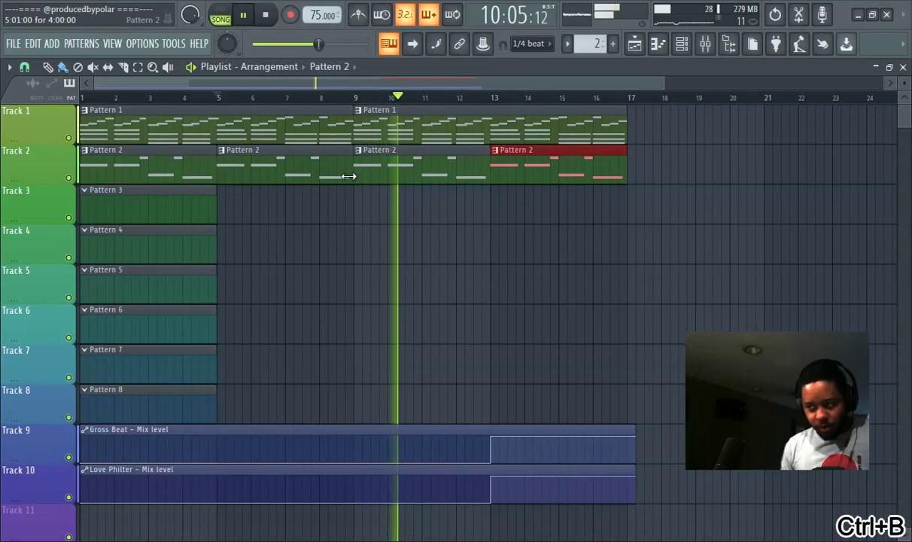
Step: Open the Fruity Fast Dist settings on the Bass mixer track and lower the track's volume to about -2.9 dB
left_click(703, 46)
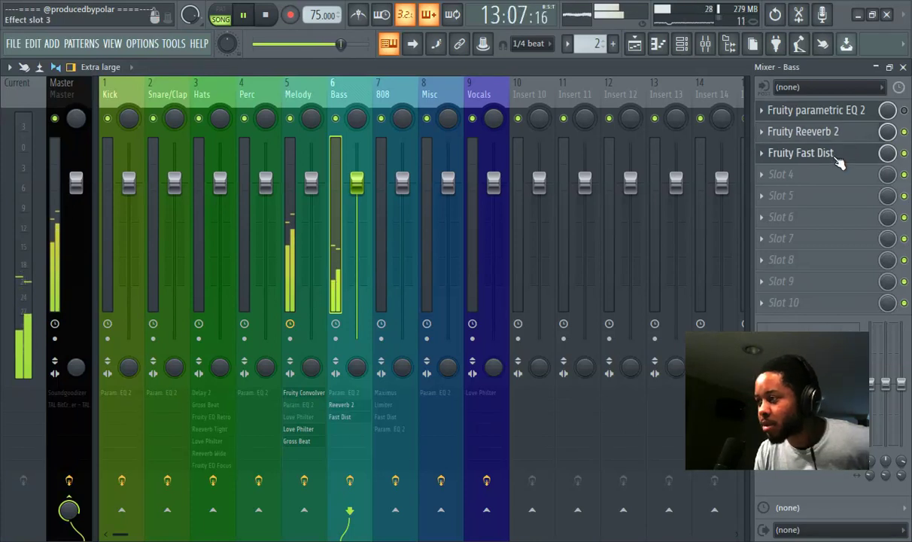
left_click(834, 158)
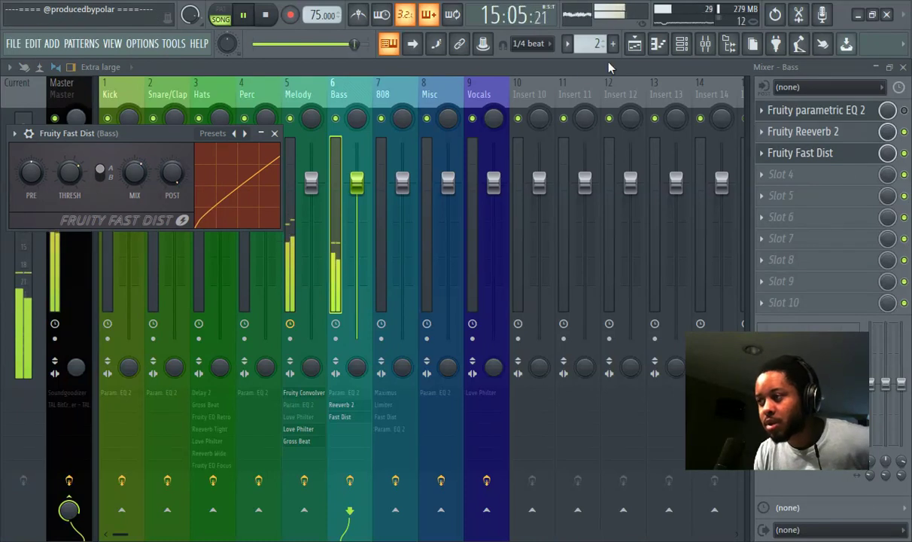
left_click(634, 44)
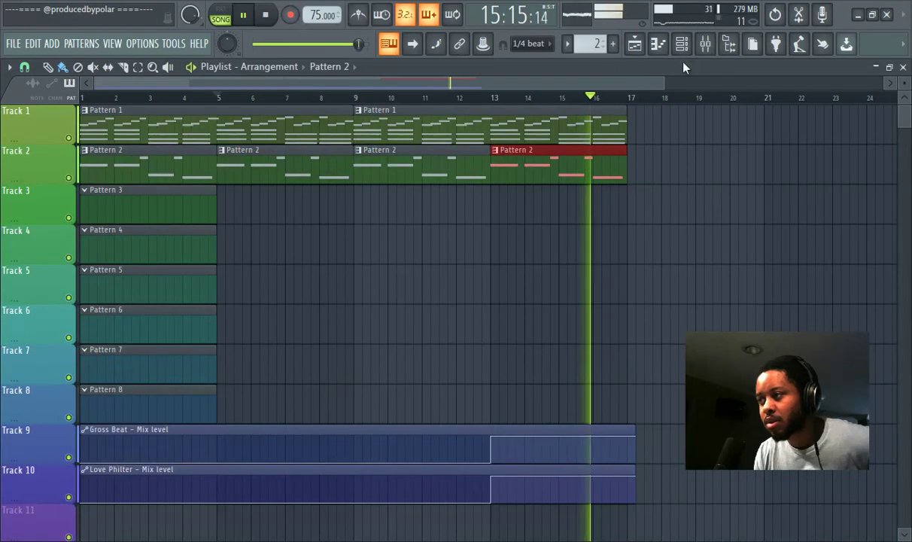
left_click(706, 45)
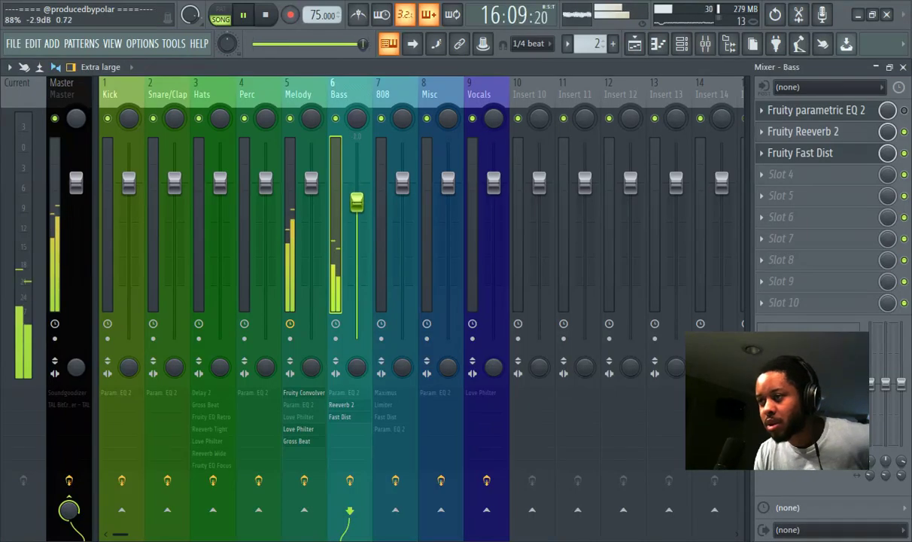
Step: Select Pattern 3 in the playlist and delete the two Pattern 2 clips between bars 1 and 9
left_click(634, 44)
left_click(173, 218)
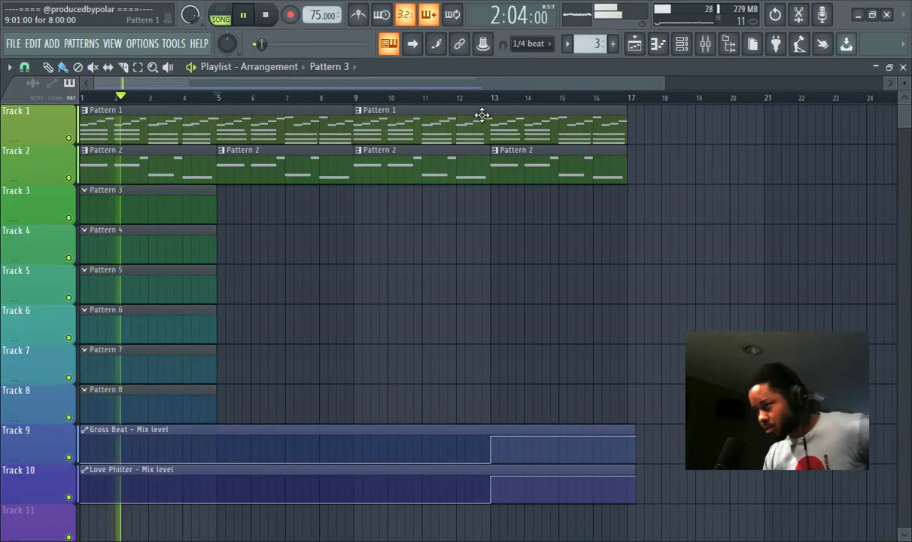
right_click(179, 164)
right_click(229, 161)
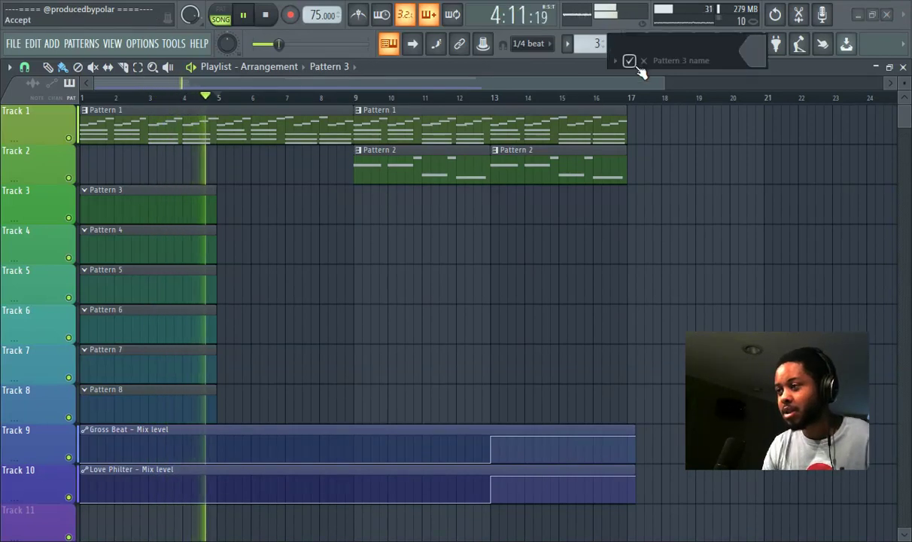
Step: Browse the LoFi World Asparagus kit's 808 samples and load Asparagus 808 1 into the 808 channel
left_click(729, 43)
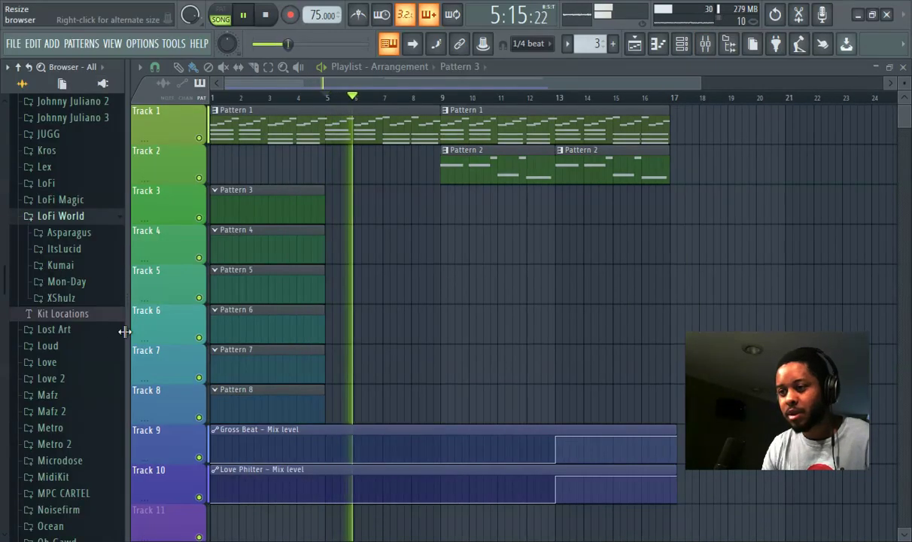
left_click(70, 234)
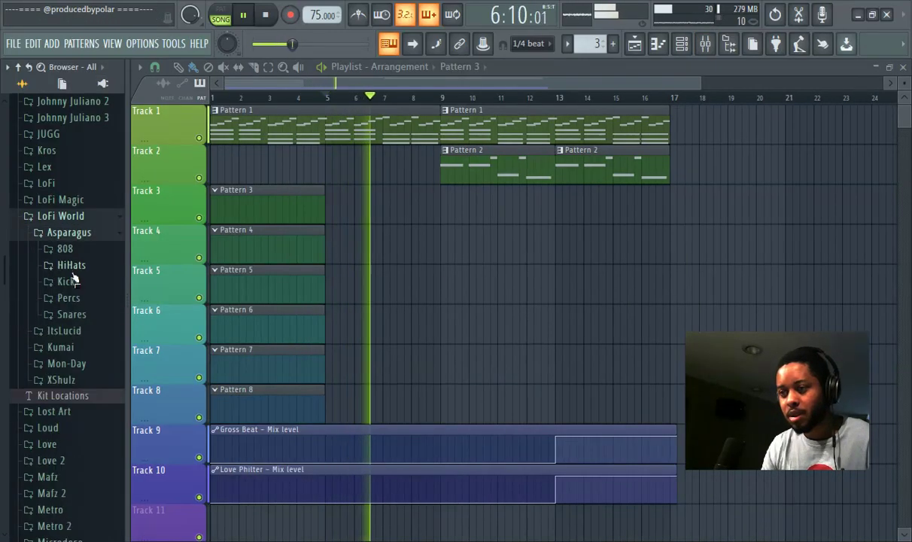
left_click(63, 248)
left_click(76, 279)
key("Up")
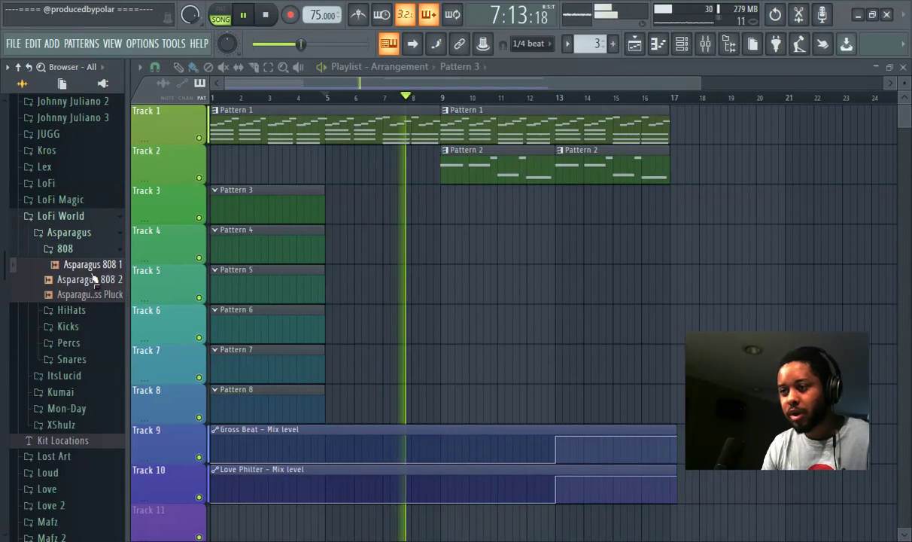
left_click(680, 44)
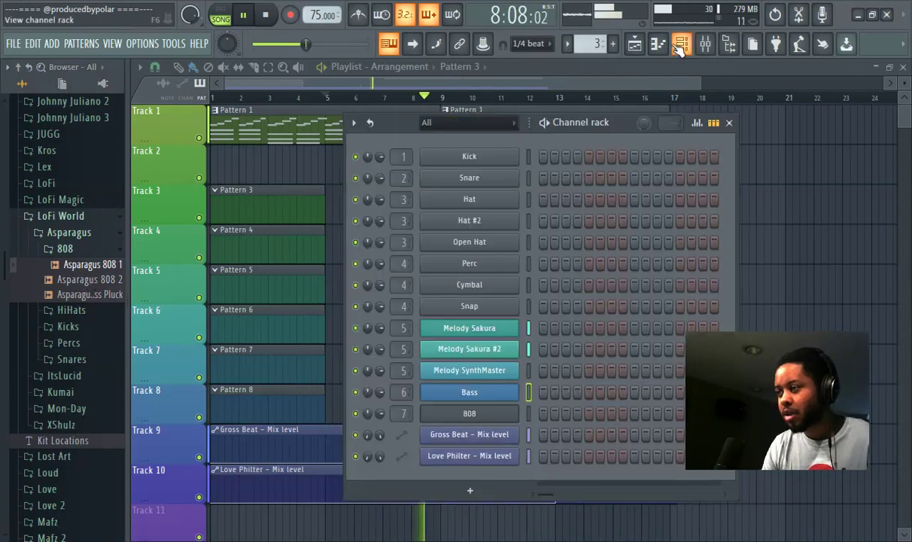
left_click_drag(98, 265, 362, 369)
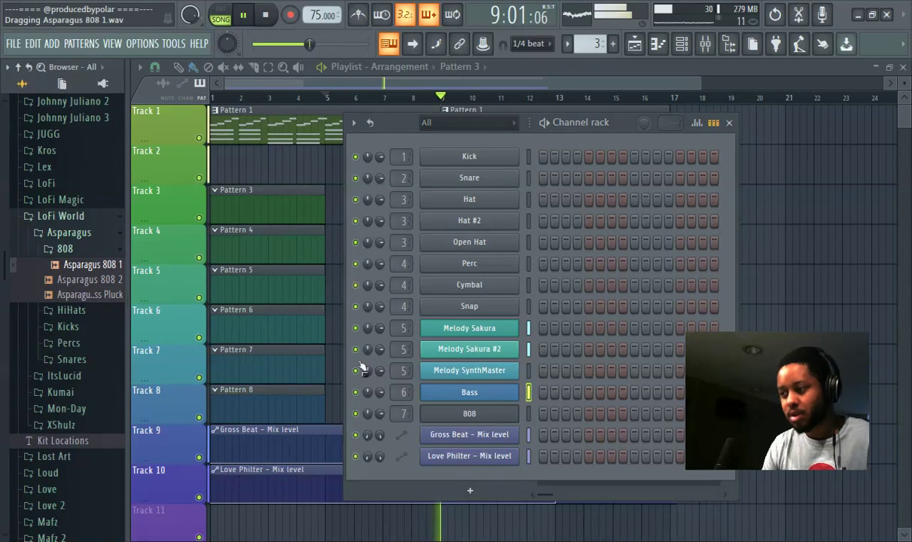
mouse_move(457, 404)
left_mouse_down()
mouse_move(458, 429)
mouse_move(466, 413)
left_mouse_up()
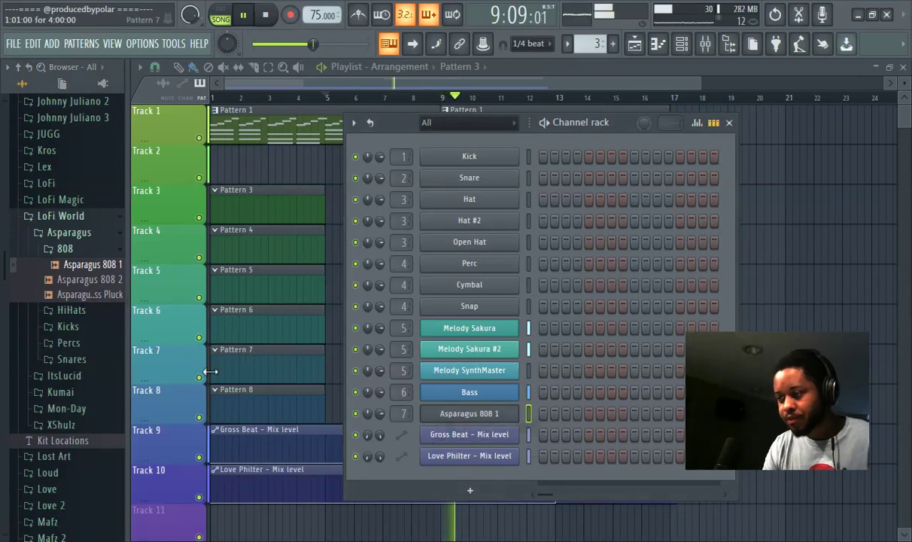
Step: Preview the Asparagus kit's hi-hat samples and load Asparagus HiHat 2 into the Hat channel
left_click(70, 310)
left_click(89, 356)
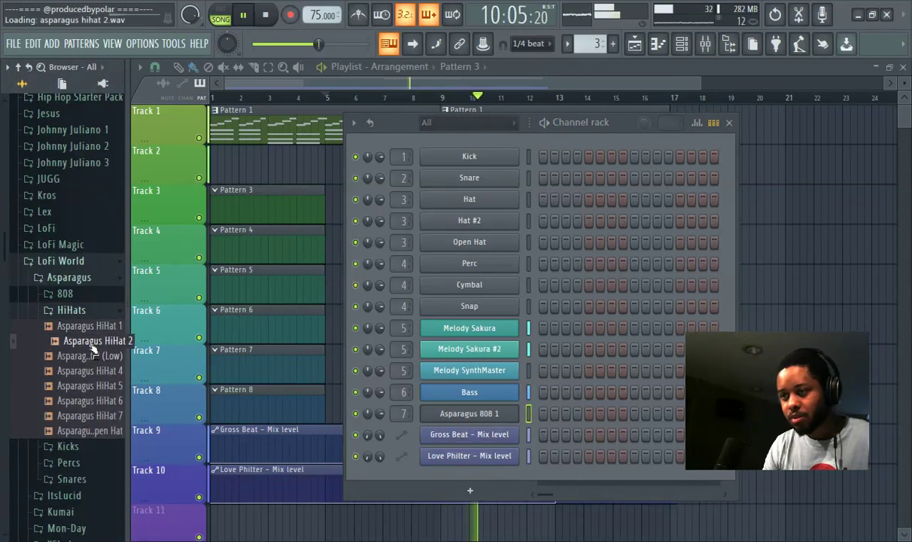
left_click_drag(92, 345, 467, 199)
Step: Audition more Asparagus hi-hats and load Asparagus HiHat 2 into the Hat #2 channel as well
left_click(88, 385)
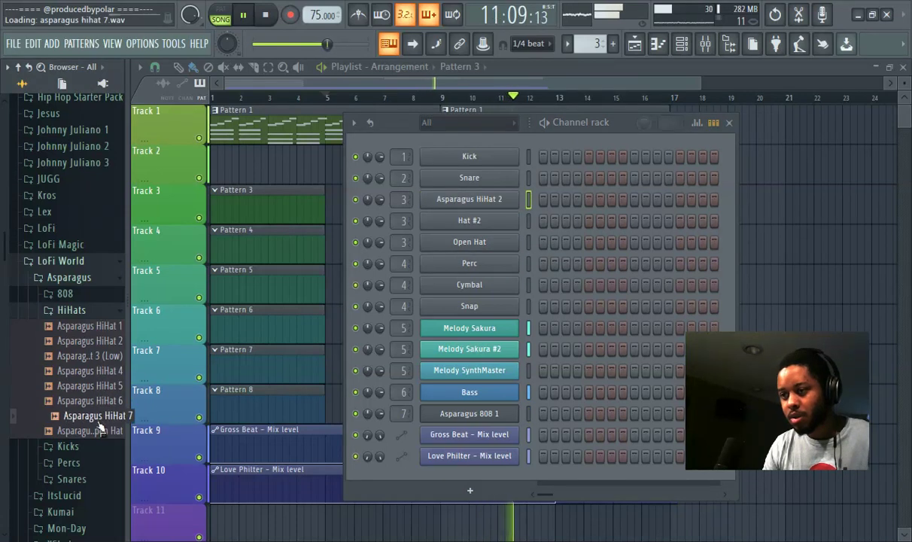
left_click(102, 400)
left_click(105, 367)
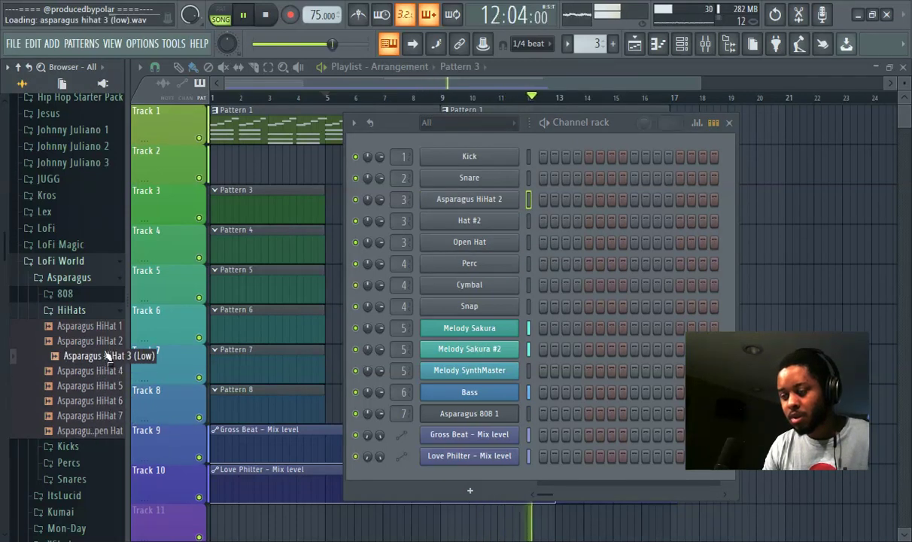
left_click_drag(107, 345, 467, 220)
Step: Load Asparagus Kick 2 into the Kick channel and add Asparagus Kick 3 as a new channel above it
left_click(89, 313)
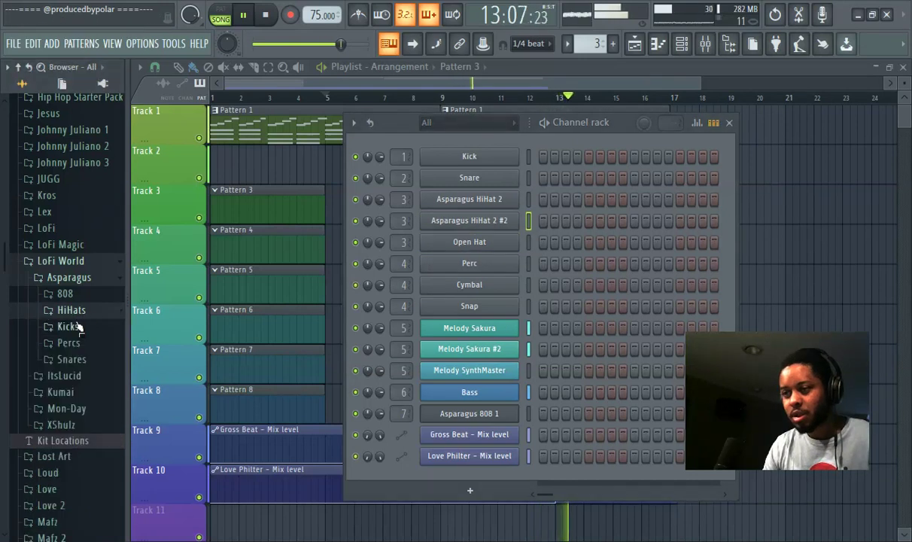
left_click(78, 328)
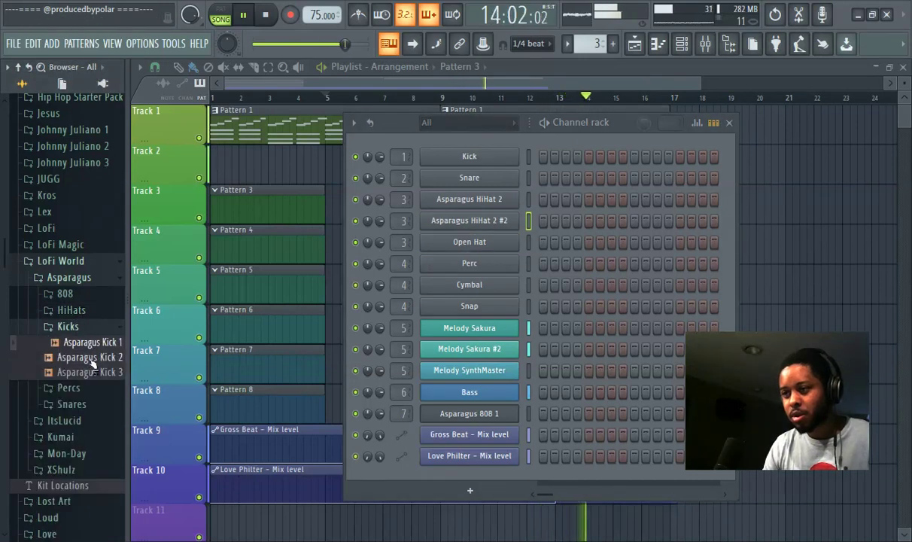
left_click_drag(171, 356, 468, 156)
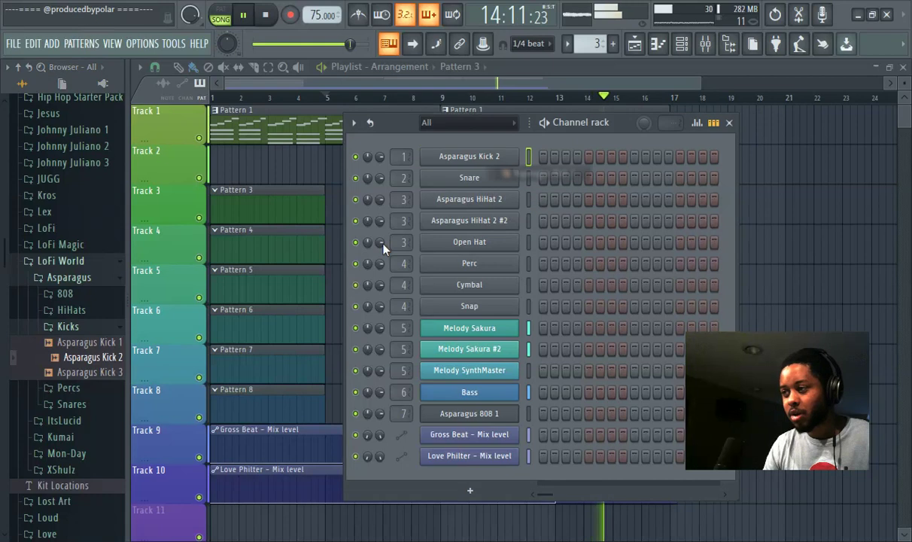
left_click(94, 373)
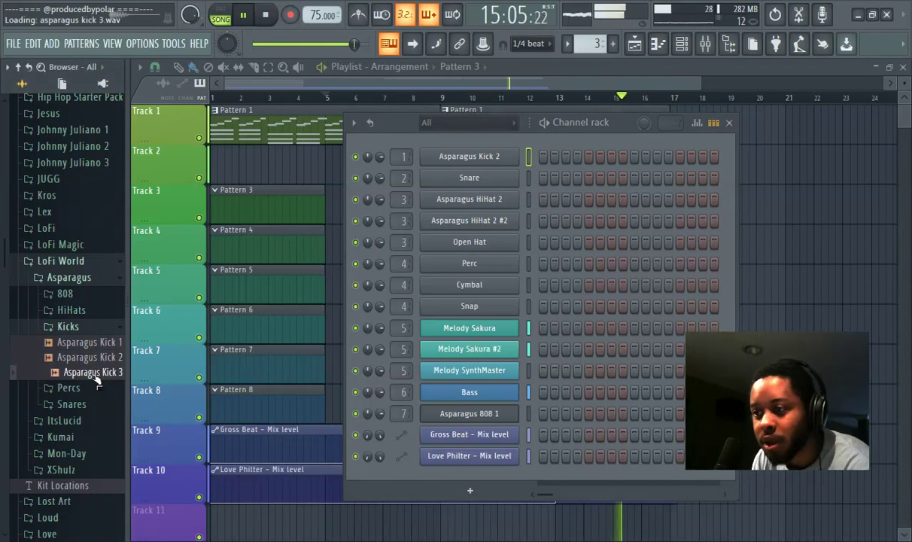
left_click_drag(96, 381, 454, 143)
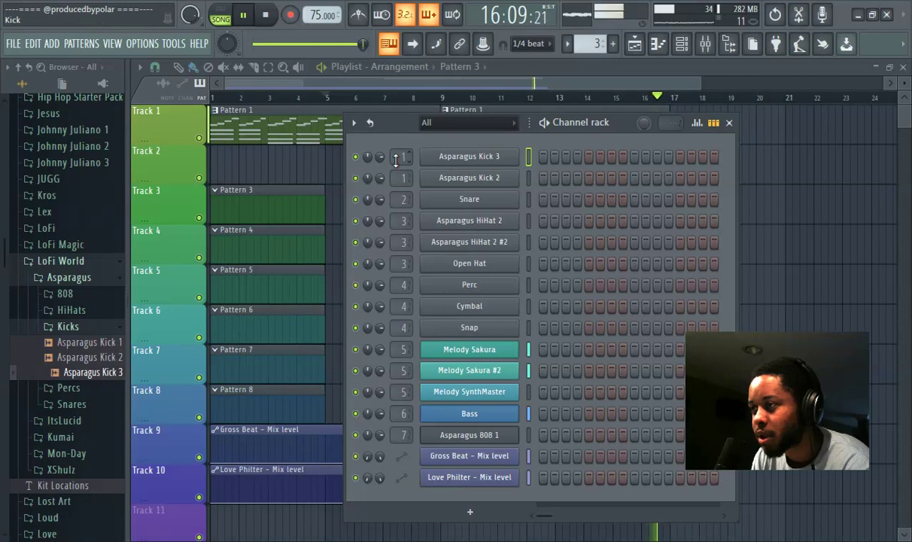
Step: Preview the Asparagus kit's perc samples and load Asparagus Perc 1 into the Snap channel
left_click(75, 387)
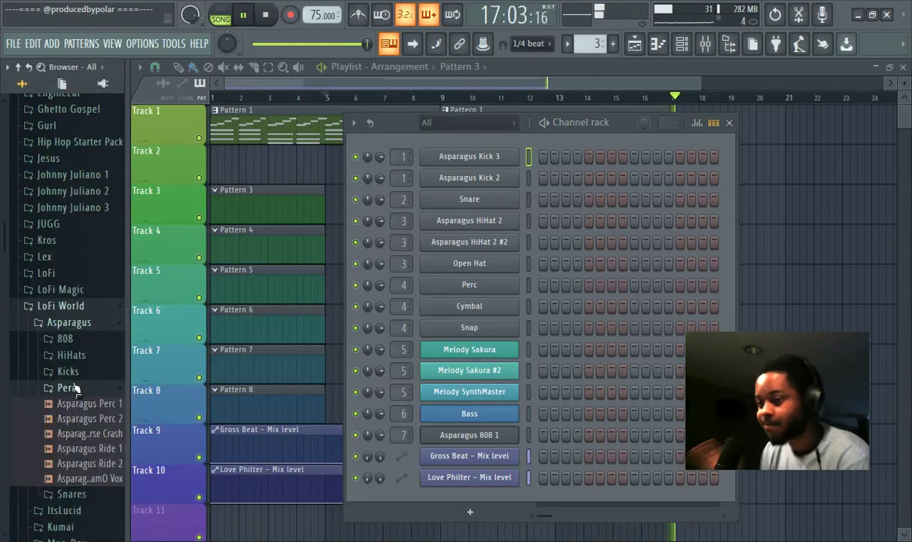
left_click(81, 409)
left_click(84, 418)
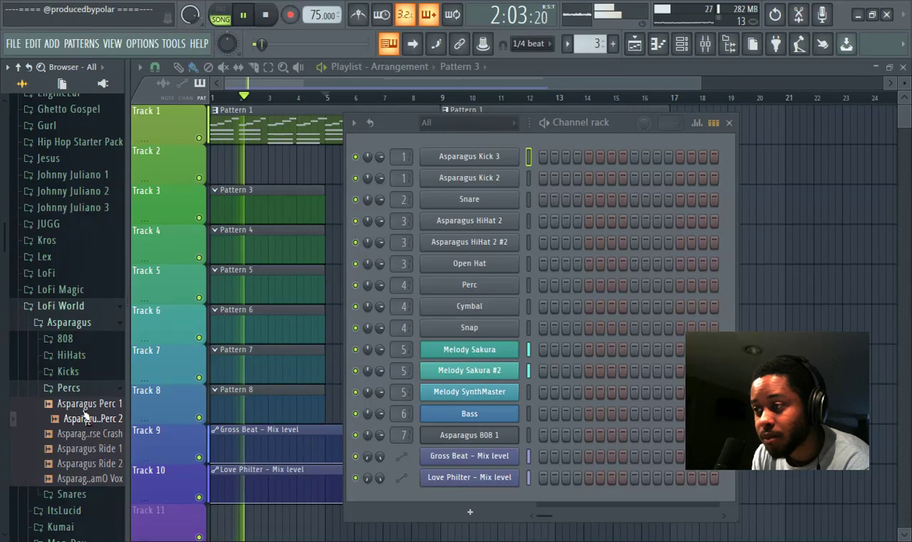
left_click_drag(89, 408, 459, 336)
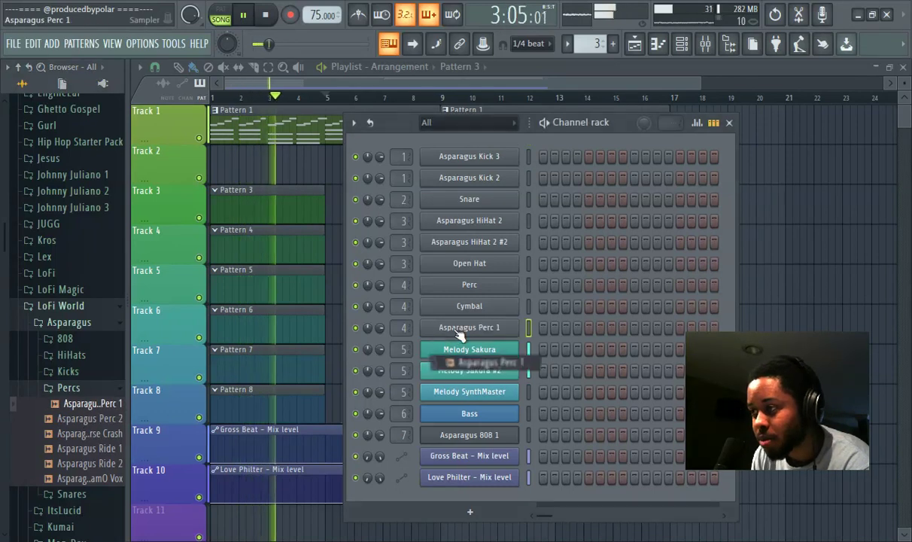
Step: Preview the ride and vox samples in the Asparagus kit's Percs folder
left_click(66, 447)
left_click(79, 463)
left_click(103, 479)
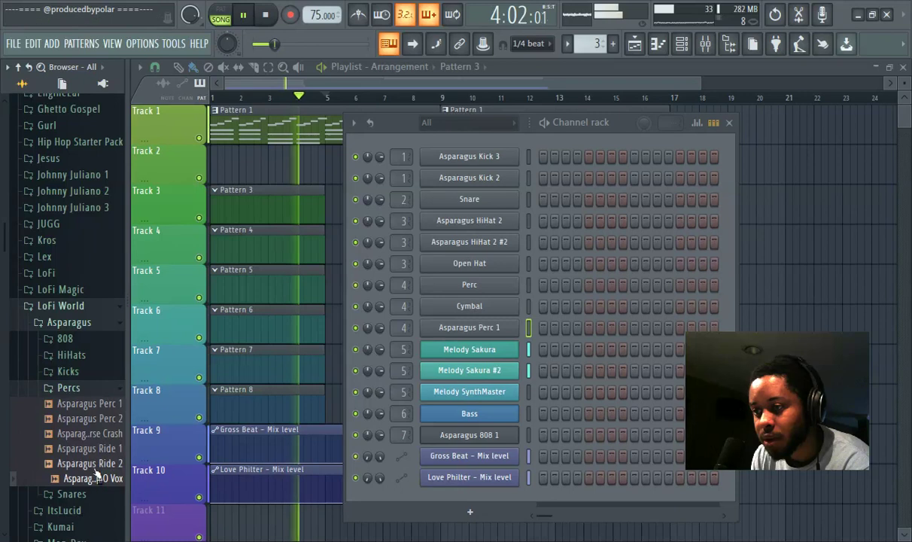
Step: Audition the Asparagus kit's snare samples and load Asparagus Snare 2 into the Snare channel
left_click(60, 388)
left_click(75, 407)
left_click(89, 420)
left_click(89, 435)
left_click(90, 450)
left_click(91, 464)
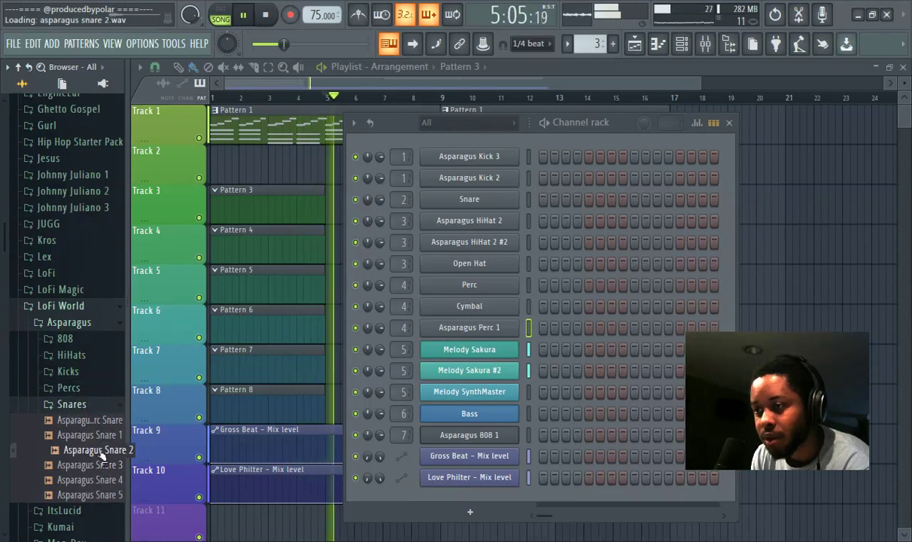
left_click(90, 479)
left_click(104, 495)
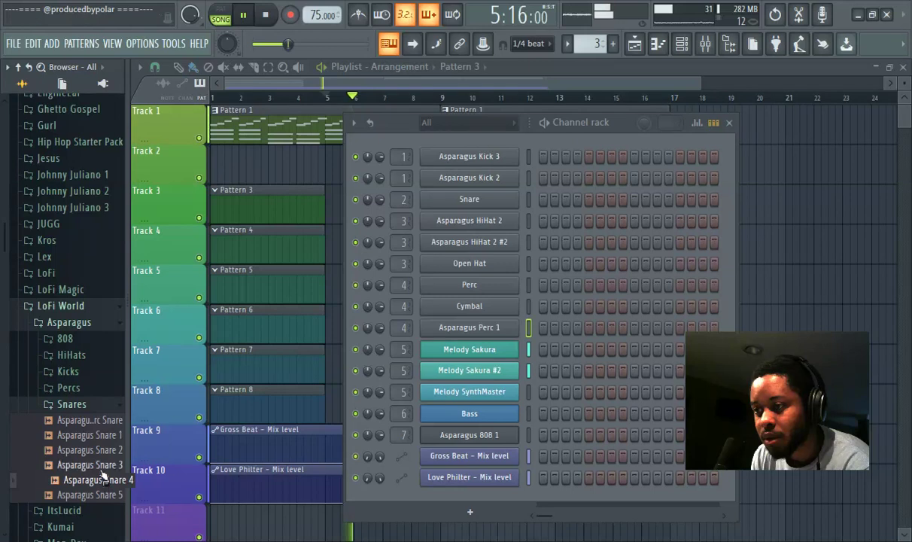
left_click_drag(379, 298, 417, 200)
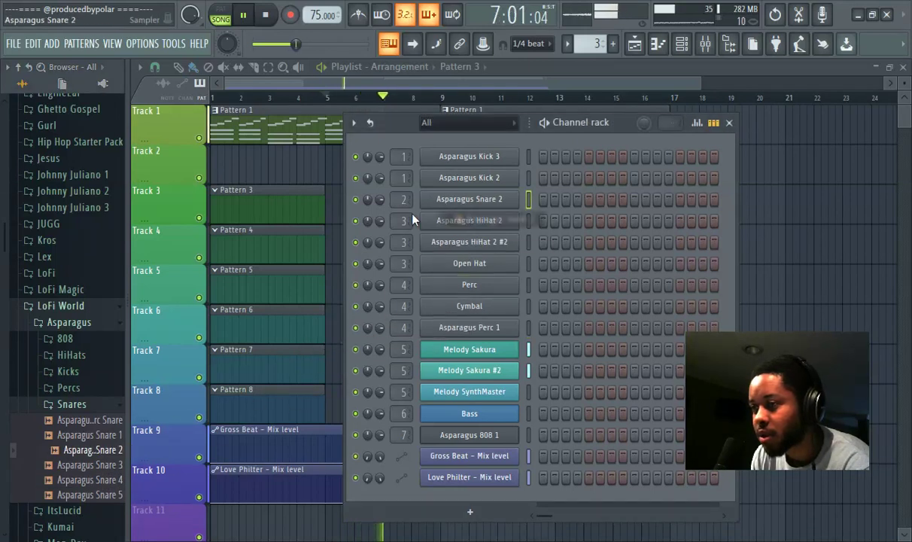
Step: Switch from the Asparagus kit to the ItsLucid kit and preview its hat samples
left_click(68, 325)
left_click(73, 339)
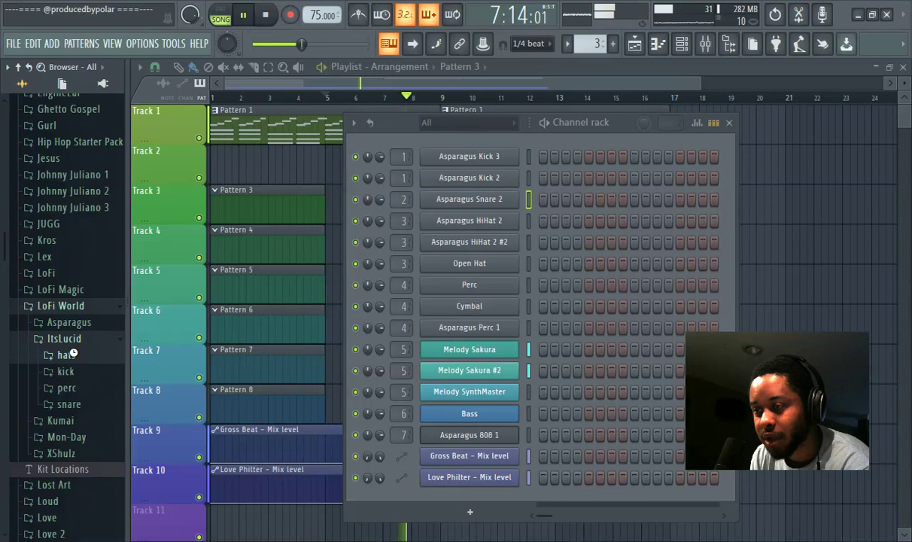
left_click(68, 355)
left_click(74, 385)
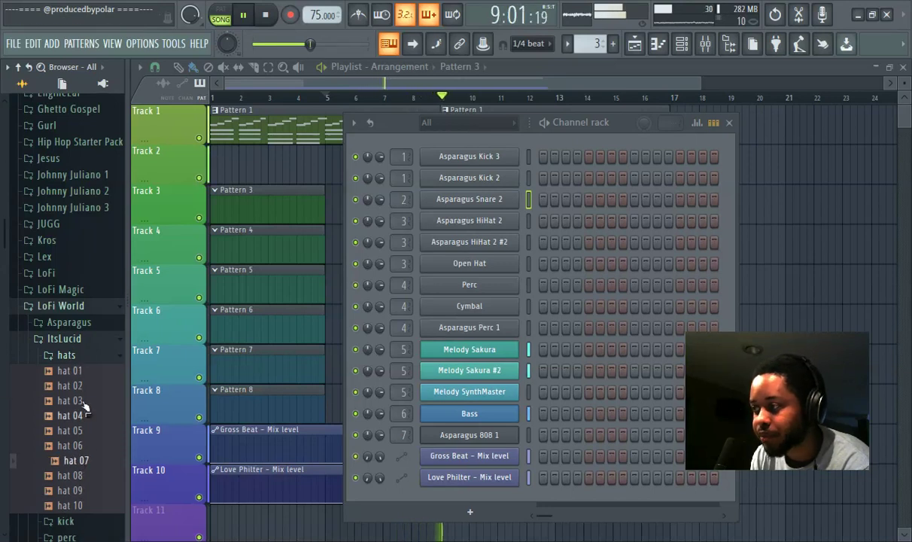
Step: Preview the ItsLucid kit's kick samples and add kick 05 as a new channel above Asparagus Kick 3
left_click(81, 358)
left_click(80, 371)
left_click(77, 398)
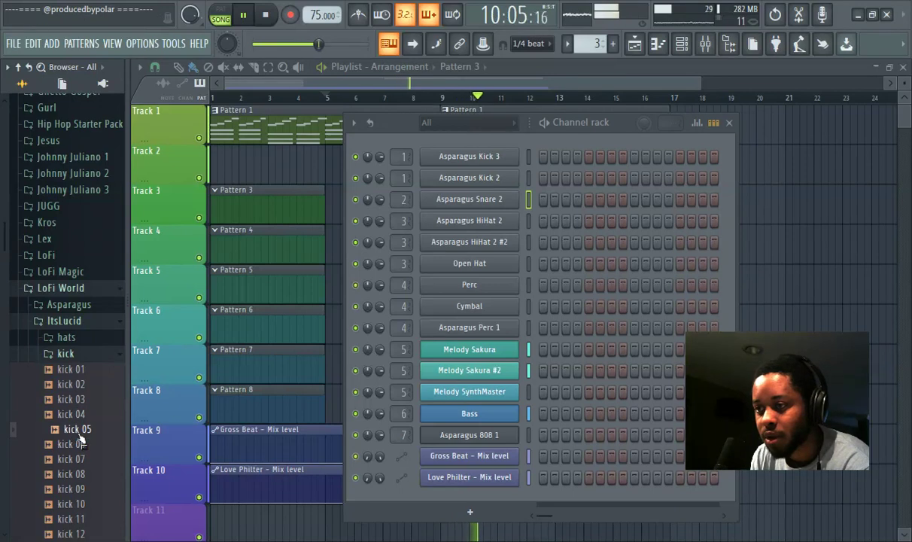
left_click_drag(412, 262, 422, 161)
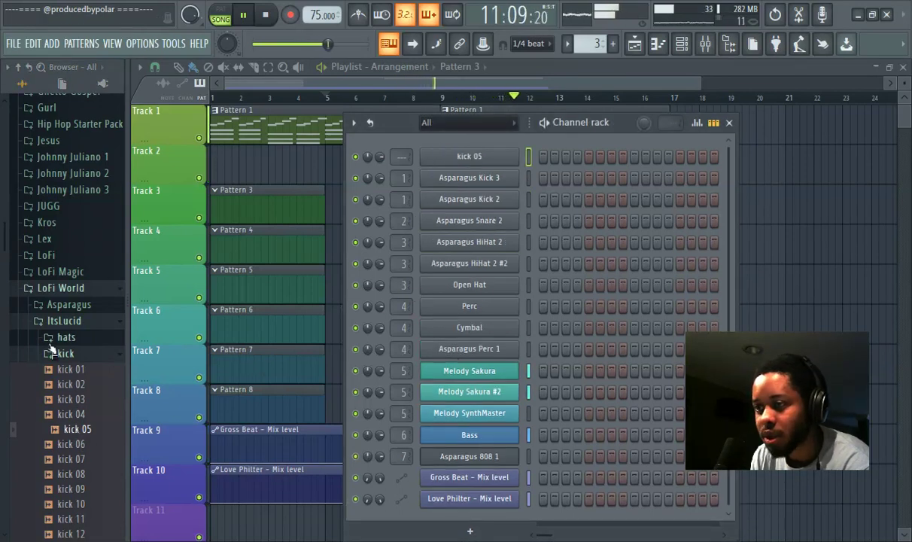
Step: Preview the ItsLucid kit's perc 01 sample and place it as an audio clip on Track 2 at bar 1
left_click(49, 342)
left_click(72, 342)
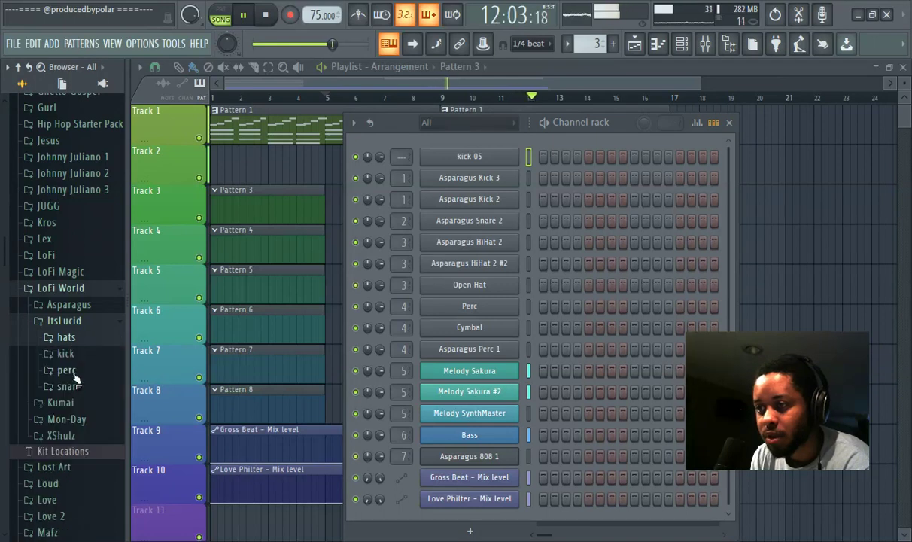
left_click(70, 373)
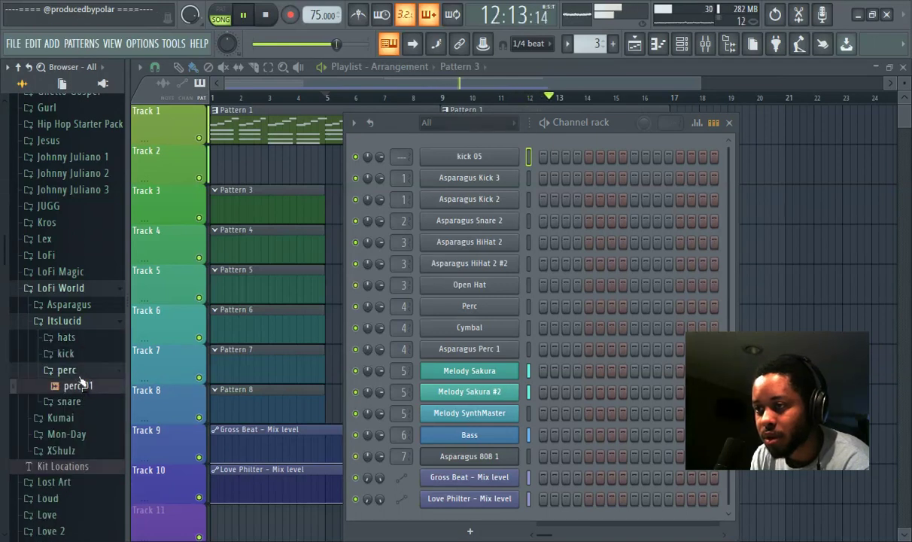
left_click(80, 374)
left_click(77, 376)
left_click_drag(69, 385, 243, 171)
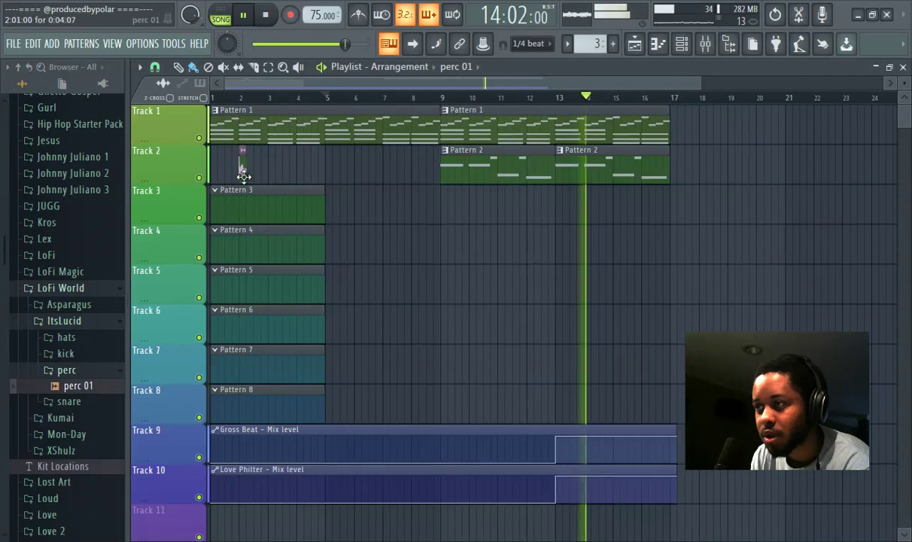
Step: Audition the ItsLucid kit's snare samples, comparing snare 13 with snares 14 and 15
left_click(64, 400)
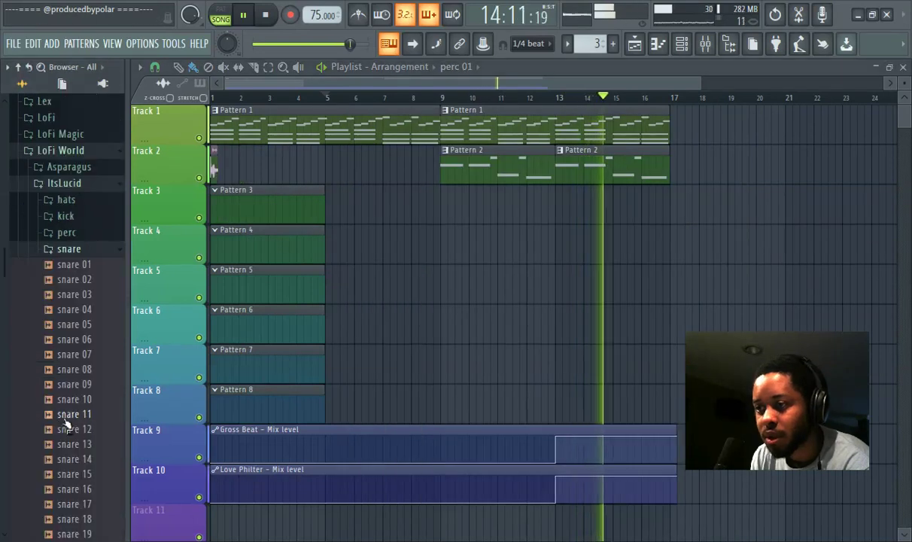
left_click(73, 444)
left_click(78, 459)
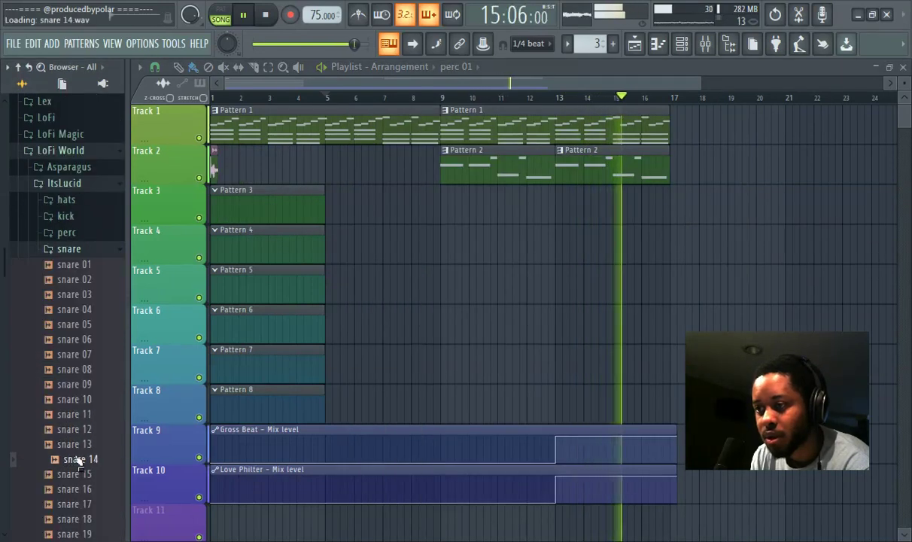
scroll(78, 459, "down", 3)
left_click(75, 384)
left_click(79, 399)
left_click(75, 414)
left_click(75, 429)
left_click(75, 443)
left_click(83, 324)
left_click(85, 309)
left_click(86, 294)
left_click(88, 279)
left_click(88, 264)
left_click(86, 249)
left_click(87, 234)
left_click(87, 219)
left_click(75, 189)
left_click(73, 234)
left_click(79, 279)
left_click(84, 324)
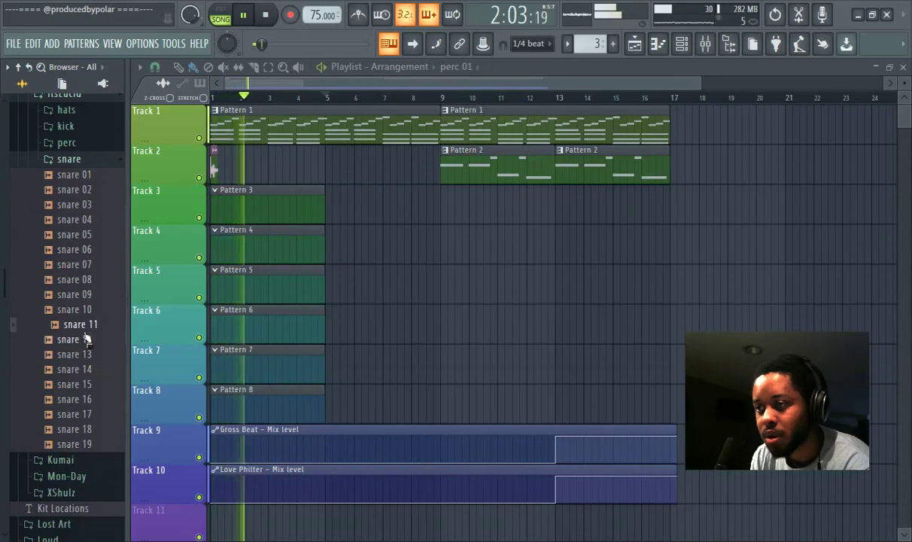
left_click(86, 340)
left_click(85, 353)
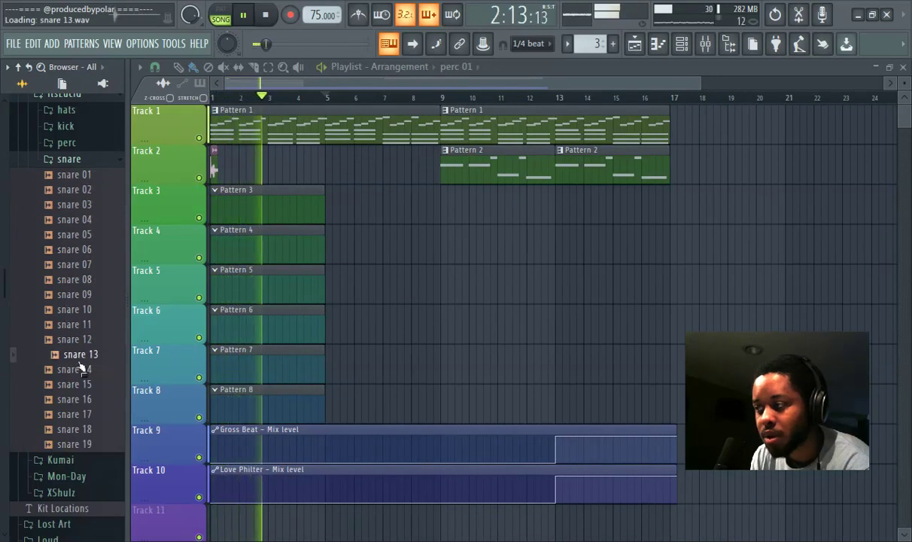
left_click(83, 370)
key("Up")
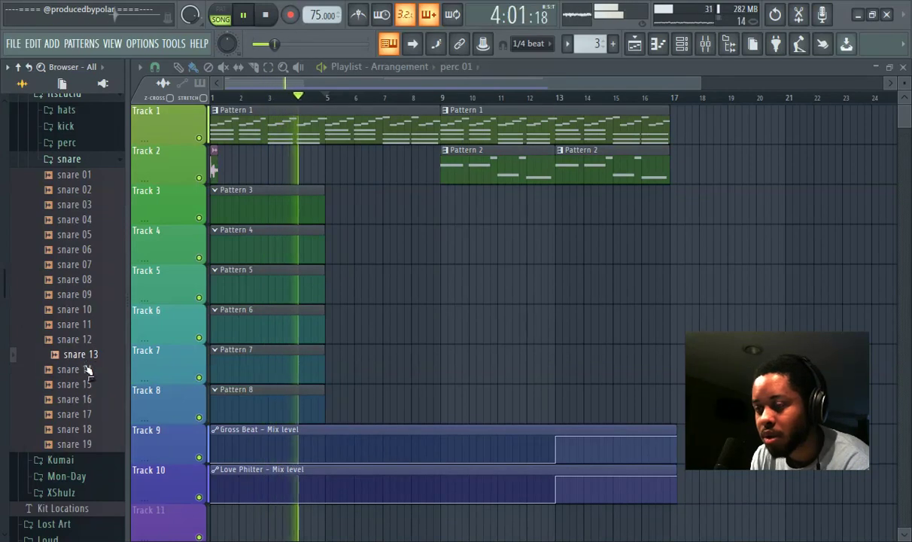
left_click(88, 383)
left_click(90, 369)
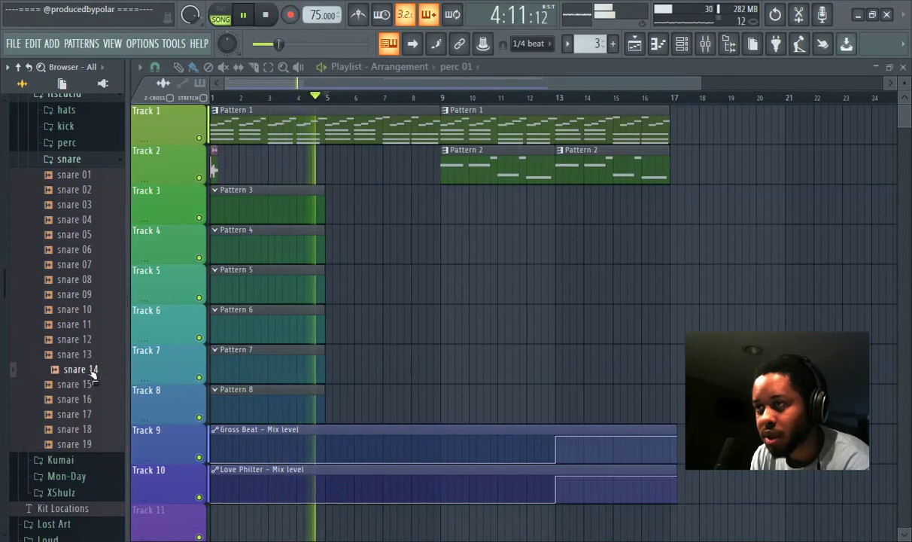
left_click(91, 354)
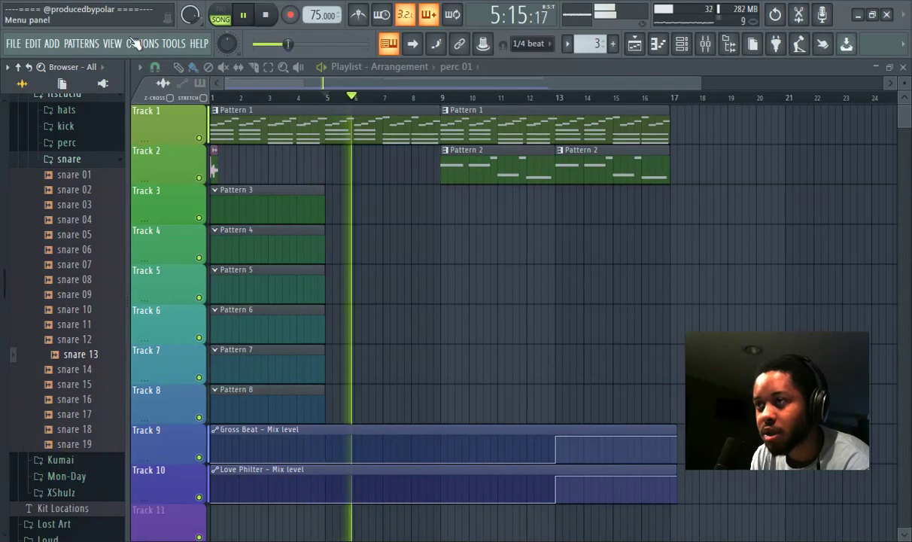
right_click(87, 354)
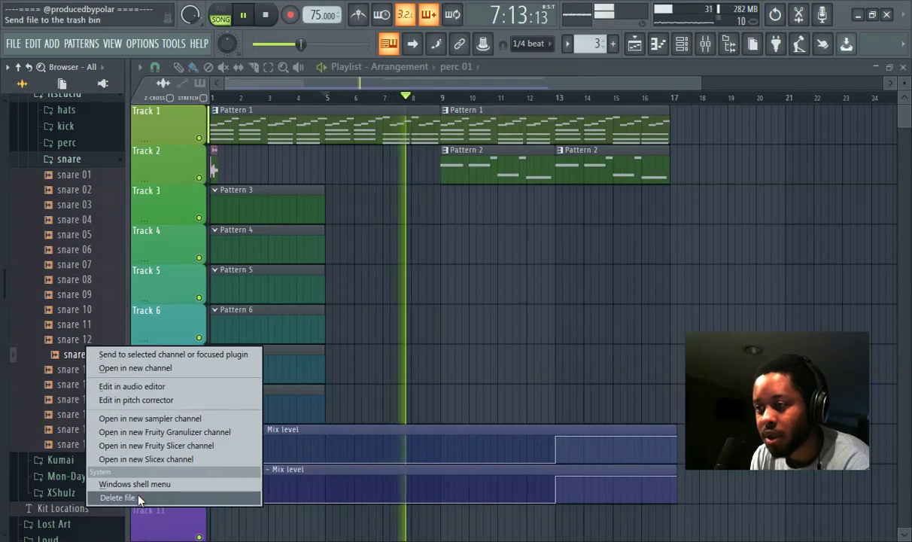
left_click(64, 351)
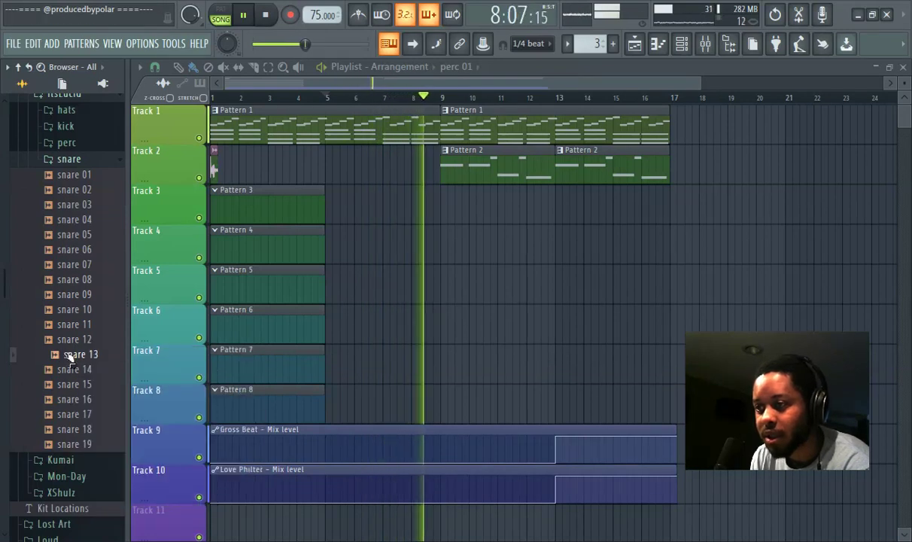
right_click(66, 354)
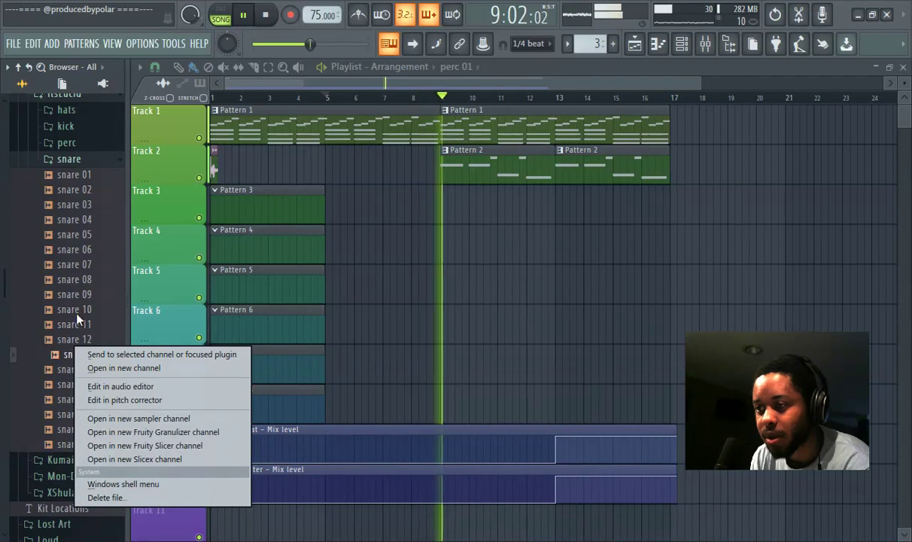
Step: Preview the Kumai kit's tape and vinyl samples and place Vinyl_6 on Track 4 at bar 7
left_click(90, 159)
left_click(71, 175)
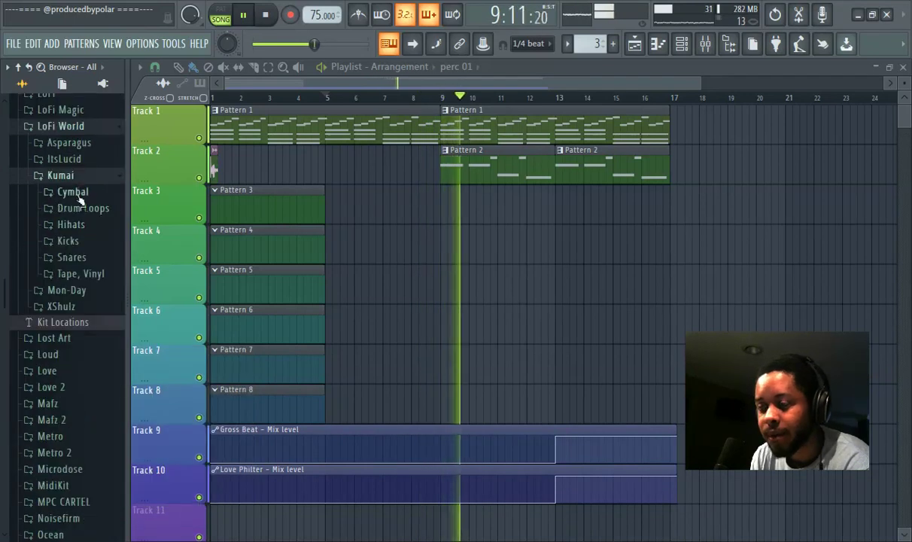
left_click(79, 274)
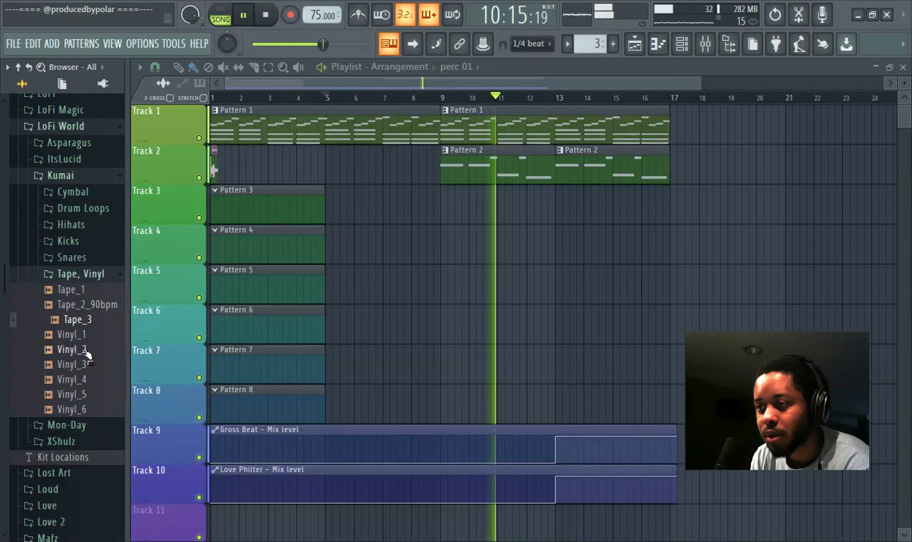
left_click(81, 351)
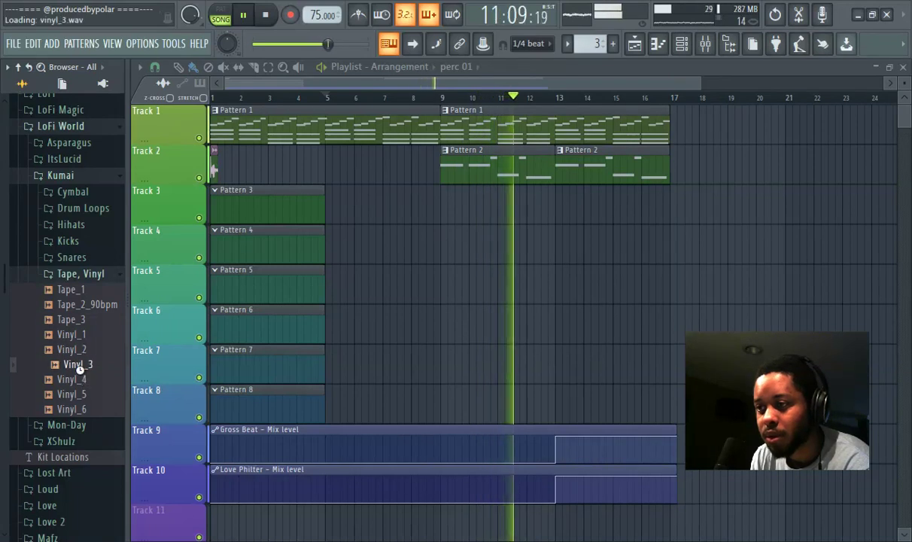
left_click(77, 394)
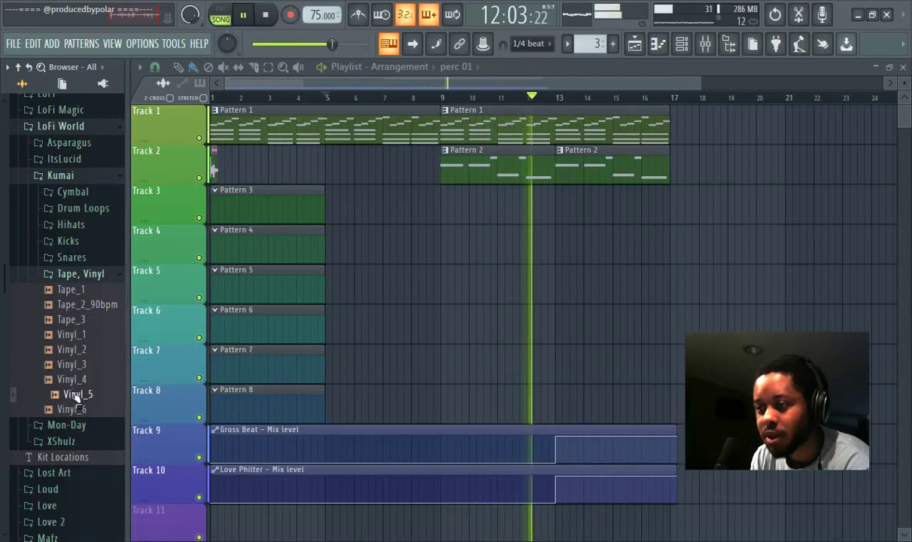
left_click(75, 408)
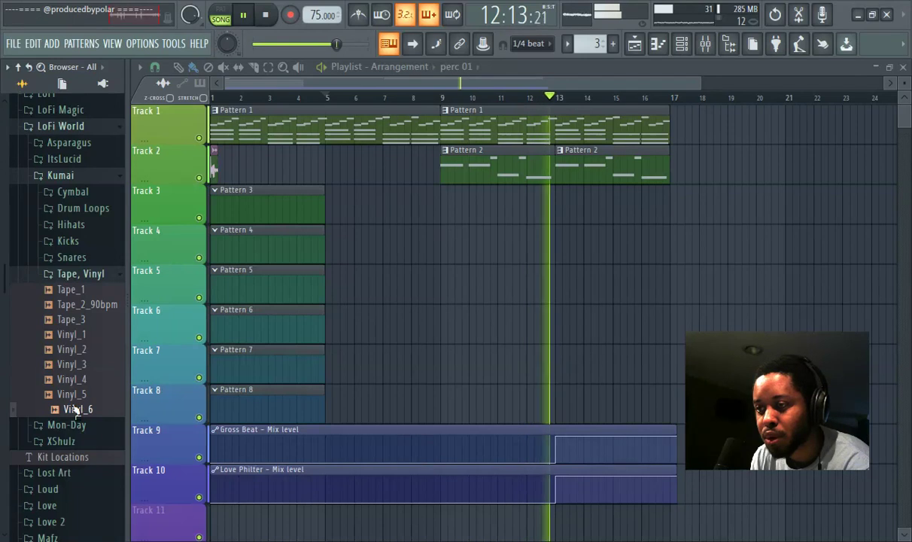
left_click_drag(75, 408, 417, 246)
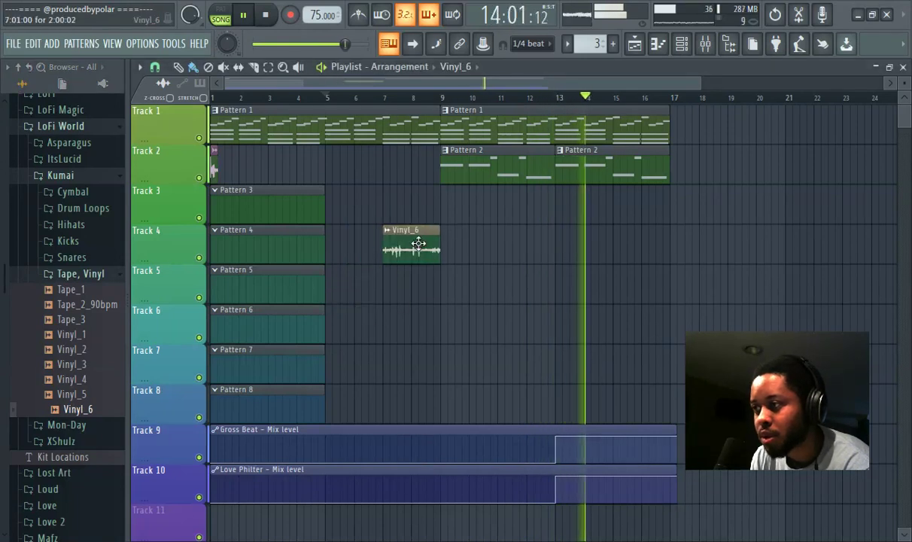
Step: Browse the Mon-Day kit's ad-lib samples and place the Coughing sample on Track 2 at bar 3
left_click(90, 274)
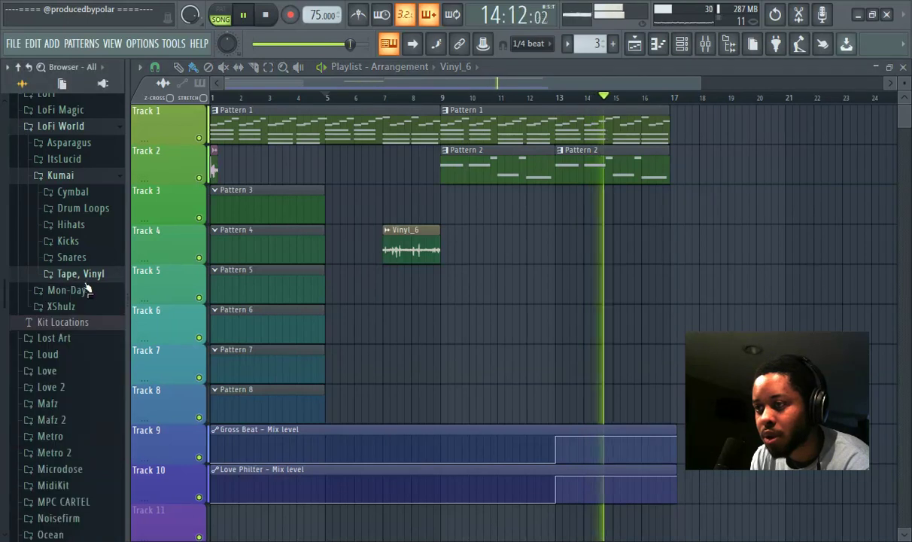
left_click(84, 292)
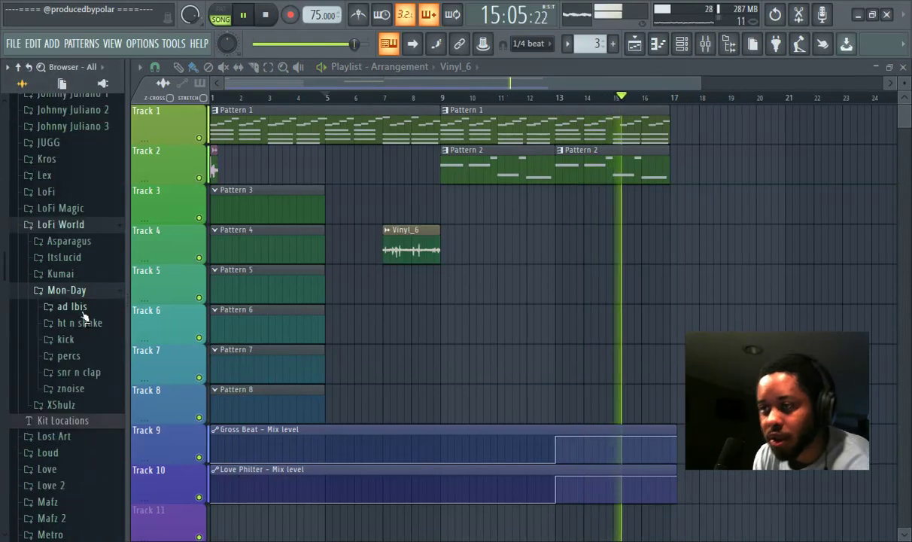
left_click(76, 308)
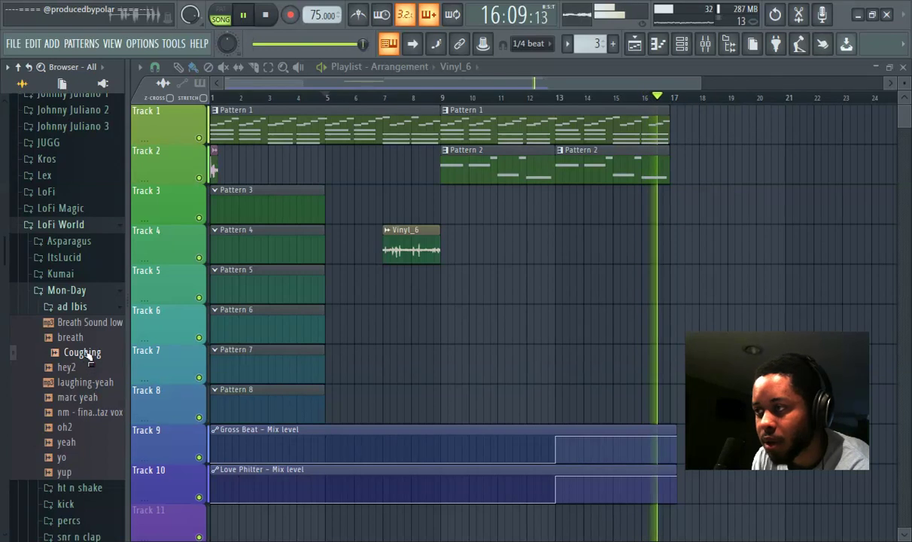
left_click_drag(87, 355, 286, 175)
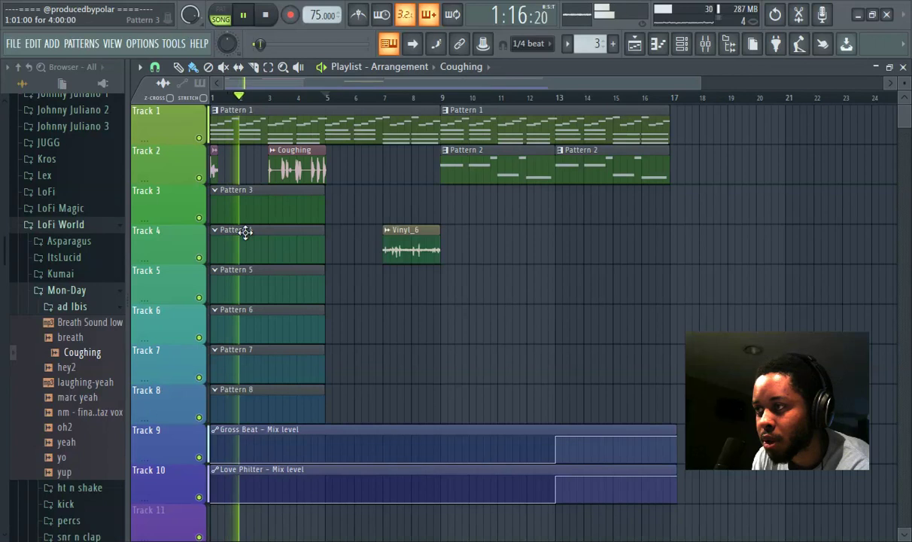
Step: Preview the Mon-Day kit's marc yeah and nm - finalboss taz vox ad-libs and place the taz vox on Track 3 at bar 8
left_click(83, 399)
left_click(79, 411)
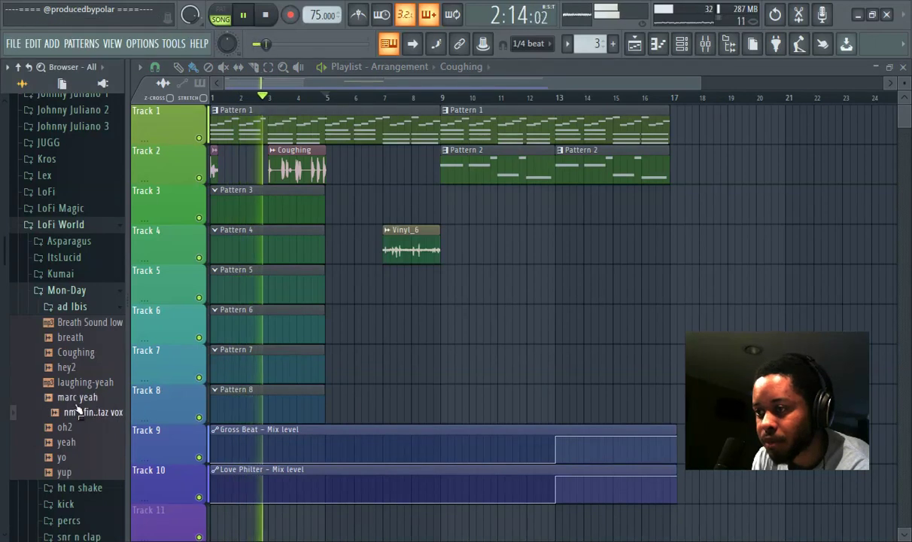
left_click_drag(79, 416, 413, 203)
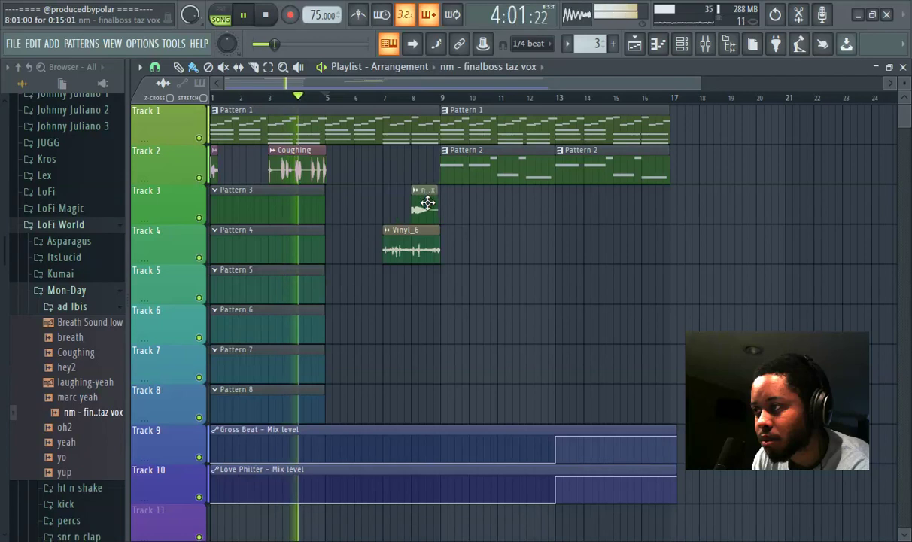
Step: Preview the yo ad-lib, place the yup sample on Track 6 at bar 6 and collapse the ad-lib folder
left_click(63, 457)
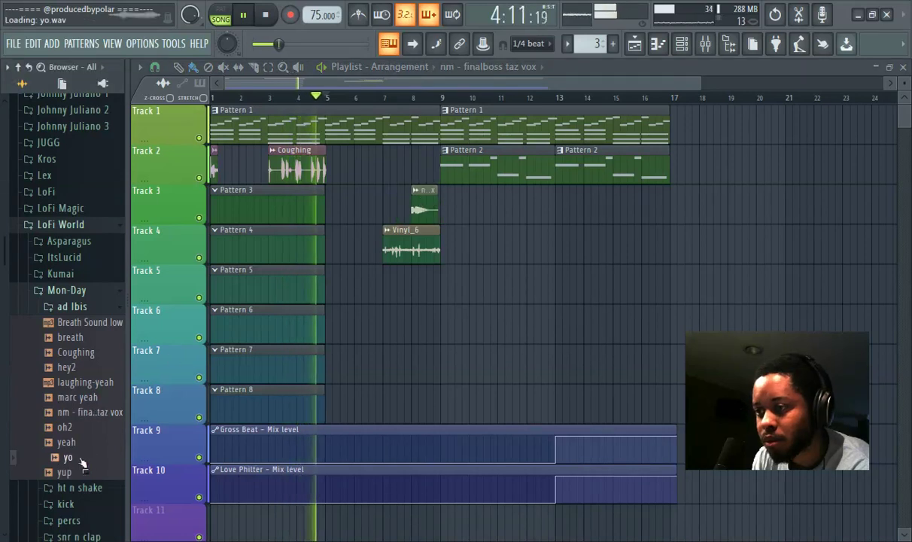
left_click_drag(72, 472, 364, 326)
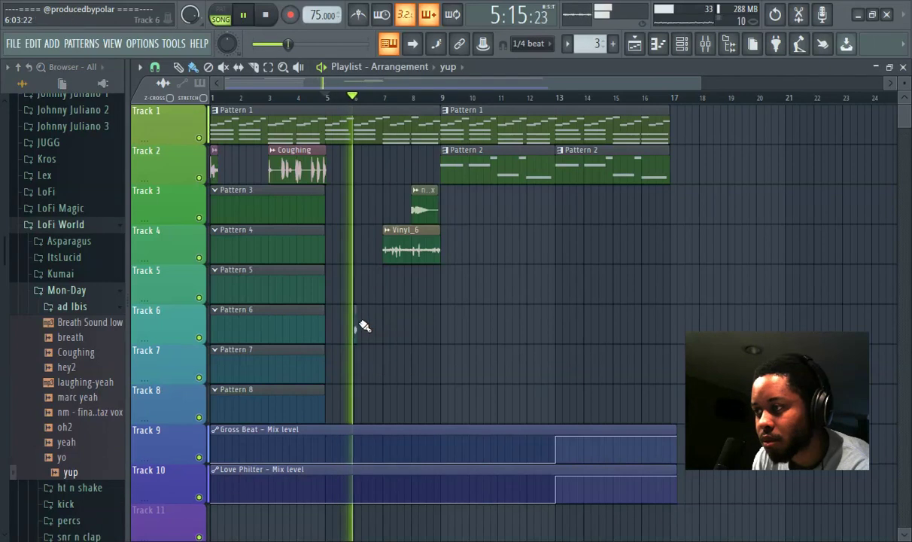
left_click(75, 307)
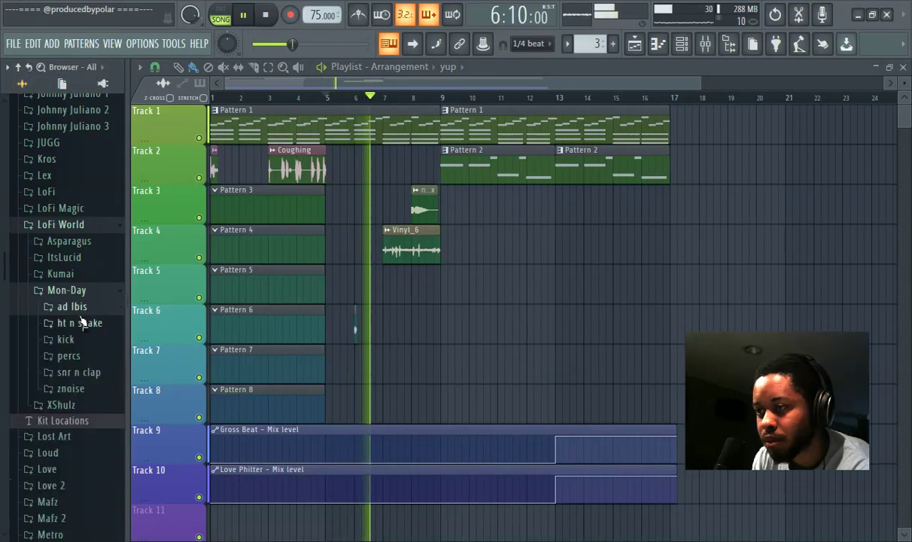
Step: Audition the hi-hat and shaker samples in the Mon-Day kit's ht n shake folder
left_click(77, 322)
left_click(75, 383)
left_click(85, 367)
scroll(79, 324, "down", 4)
left_click(78, 310)
left_click(75, 323)
left_click(69, 144)
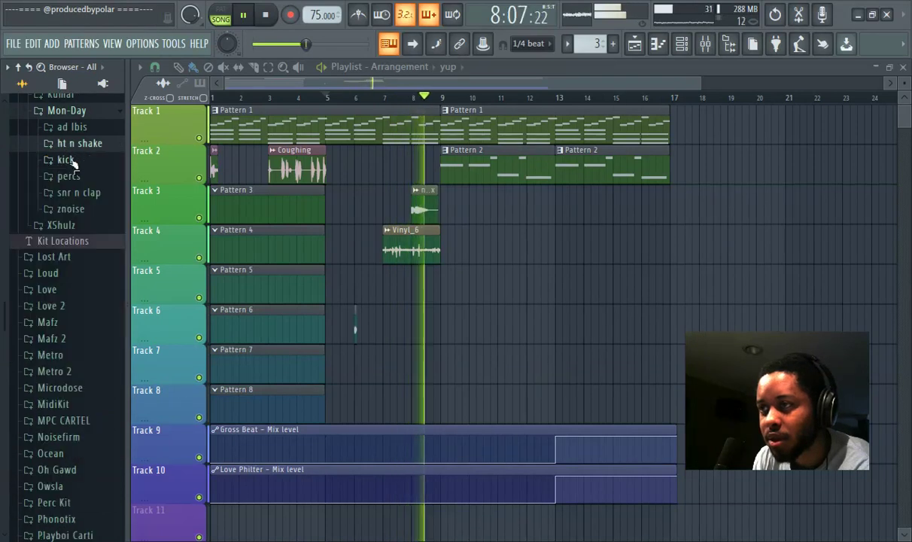
Step: Audition the Mon-Day kit's kick samples, including Dilla Kk 20, Dilla Kk 22, Kick (35) and KICK_BETRAYED
left_click(66, 160)
left_click(84, 279)
left_click(87, 226)
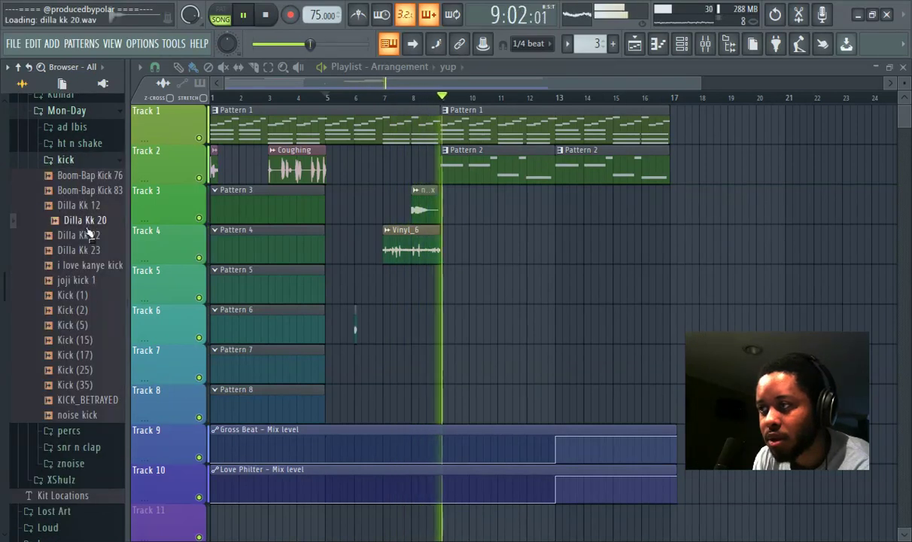
left_click(84, 236)
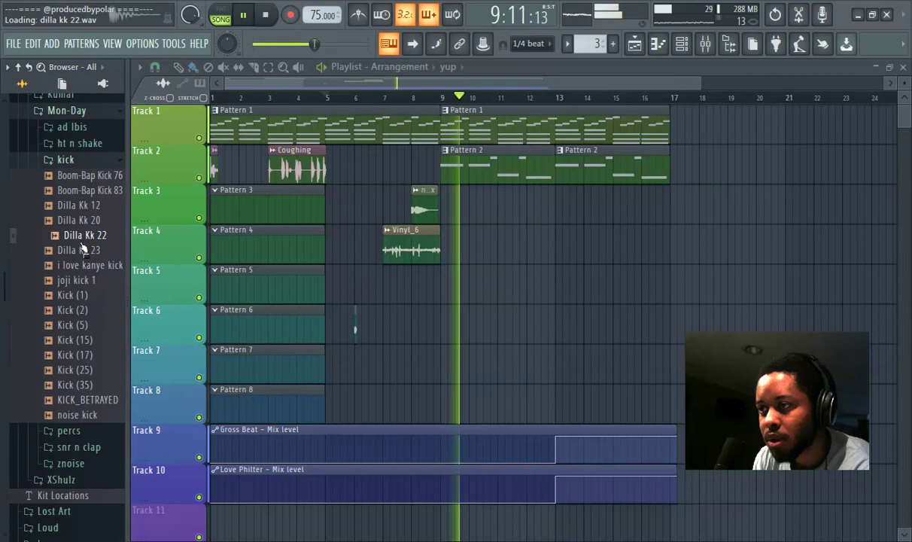
left_click(83, 383)
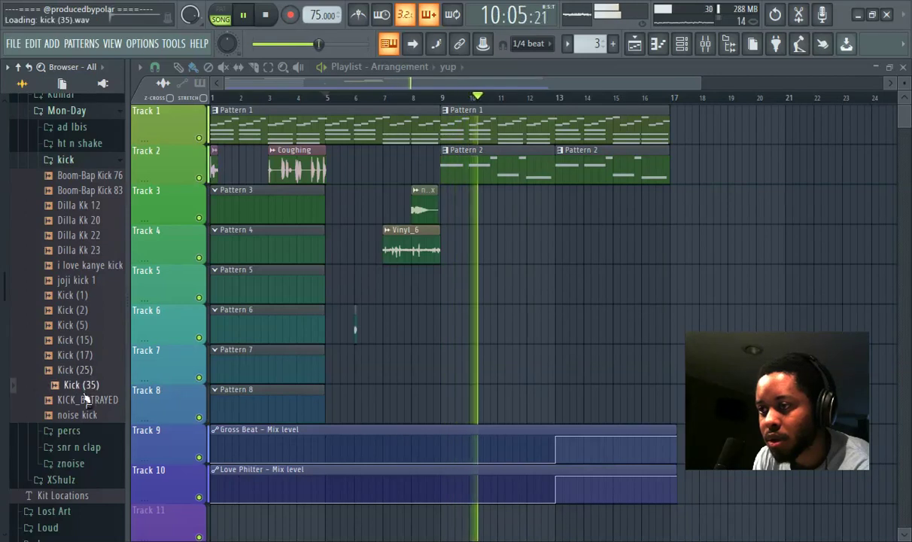
left_click(86, 398)
left_click(85, 161)
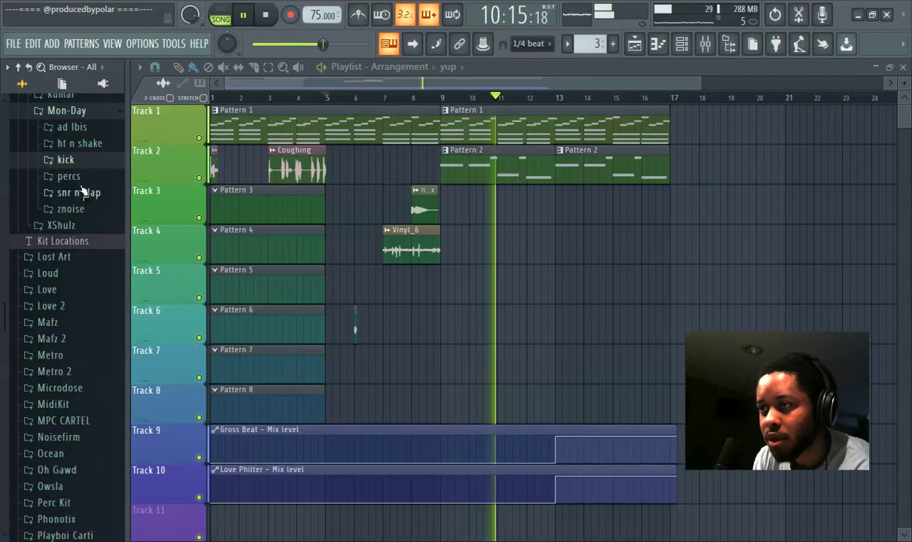
Step: Preview the joii ambionce, light-rain and Rain & Thunder samples in the Mon-Day kit's znoise folder
left_click(71, 208)
left_click(75, 271)
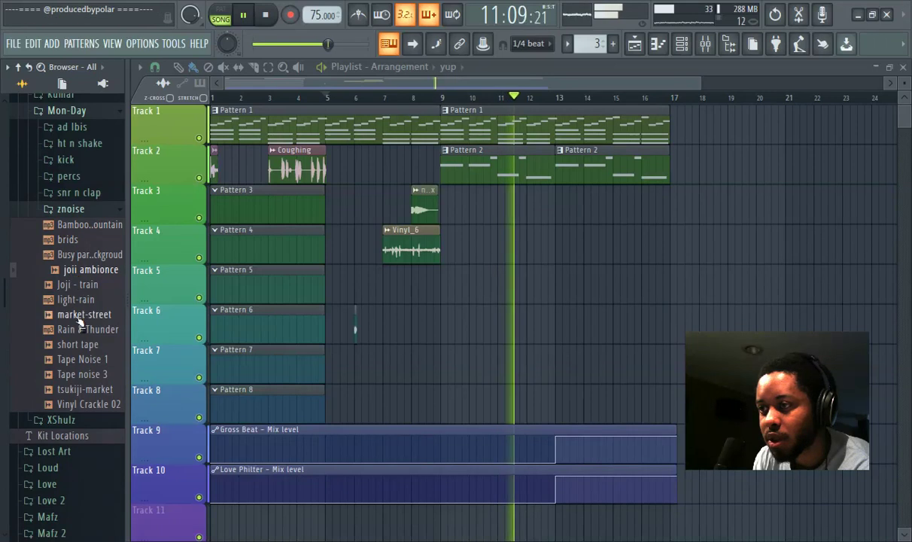
left_click(80, 299)
left_click(84, 332)
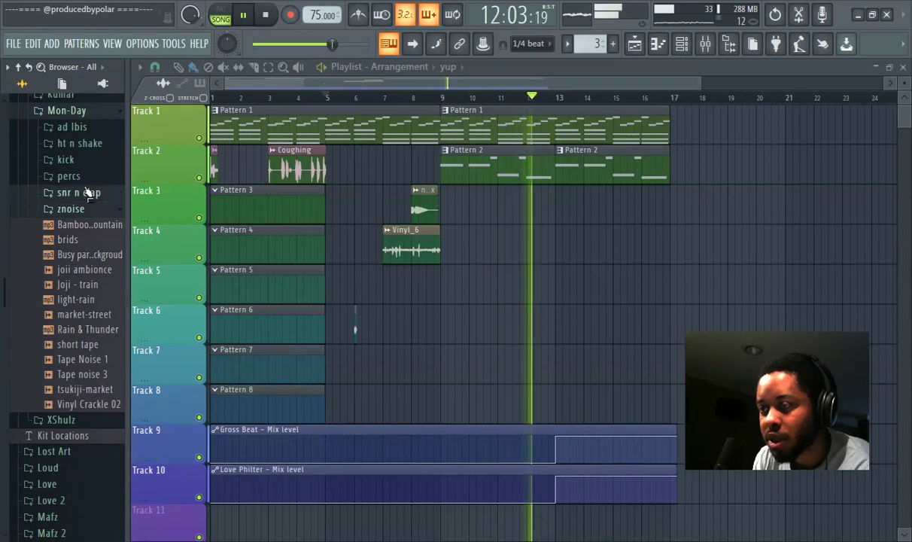
Step: Audition the Mon-Day kit's snare and clap samples, from the !Snare sounds through Wu-RZA-Snare 1
left_click(79, 192)
left_click(83, 268)
left_click(79, 222)
left_click(85, 268)
left_click(79, 327)
left_click(76, 342)
left_click(84, 359)
left_click(87, 373)
left_click(87, 403)
left_click(87, 417)
left_click(88, 432)
left_click(83, 448)
left_click(92, 462)
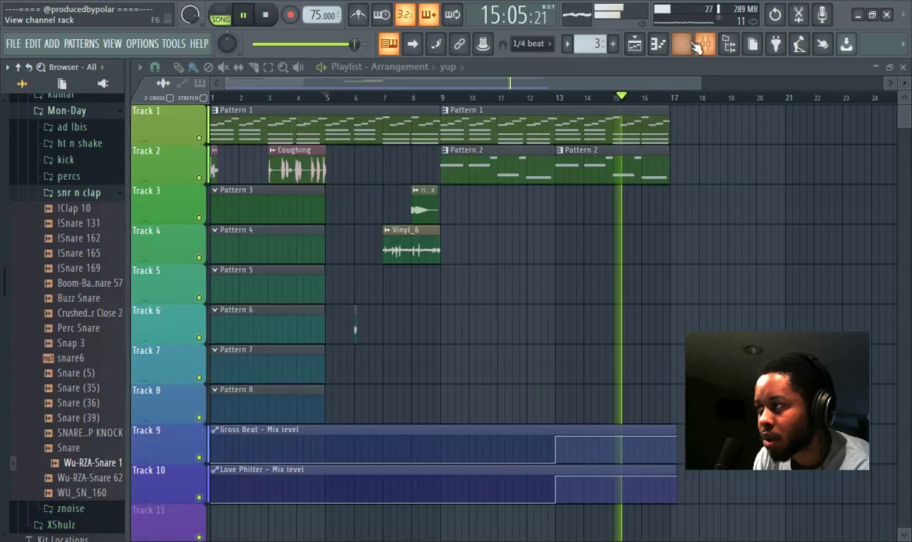
Step: Show all channels in the channel rack and add Wu-RZA-Snare 1 as a new channel below Asparagus Snare 2
left_click(657, 43)
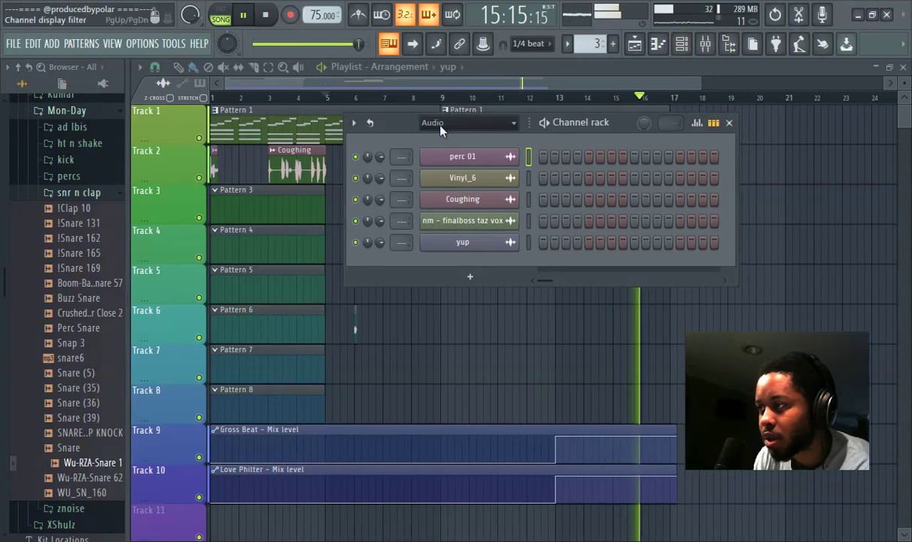
left_click(418, 120)
left_click(410, 130)
left_click_drag(86, 467, 448, 232)
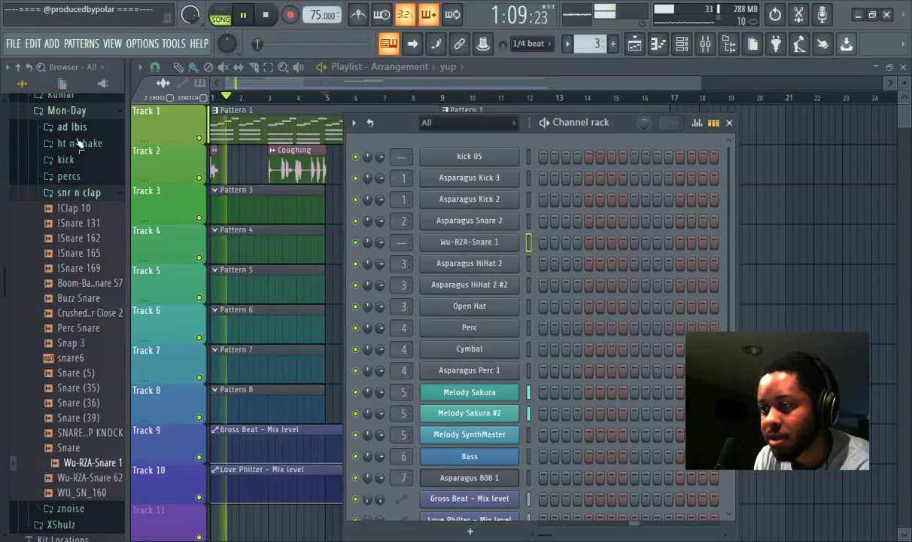
Step: Preview the znoise ambience, tape and vinyl samples and place Vinyl Crackle 02 on Track 5 at bar 5
left_click(78, 193)
left_click(71, 209)
left_click(83, 255)
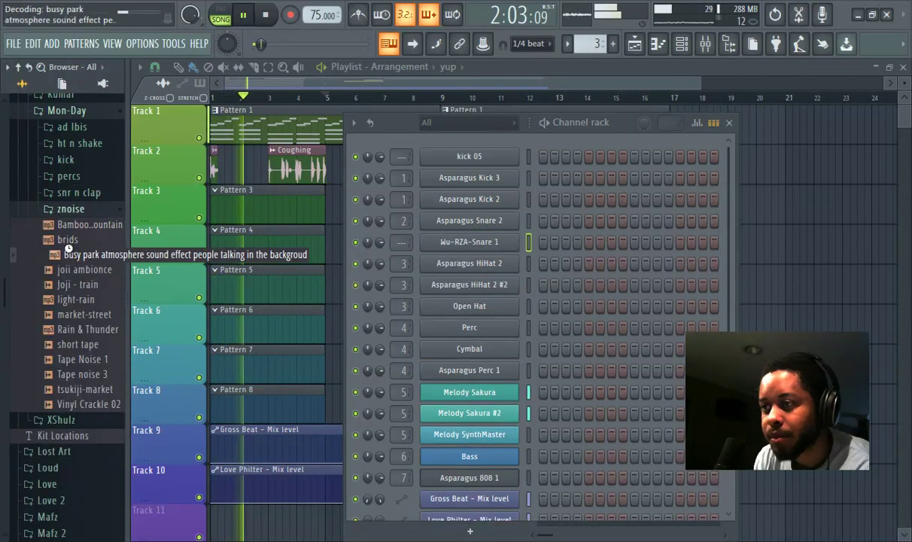
left_click(77, 314)
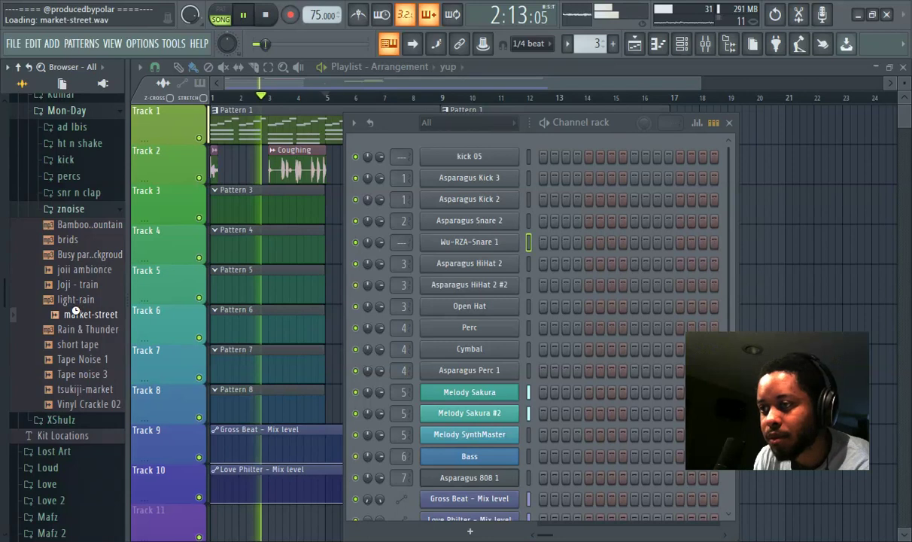
left_click(83, 349)
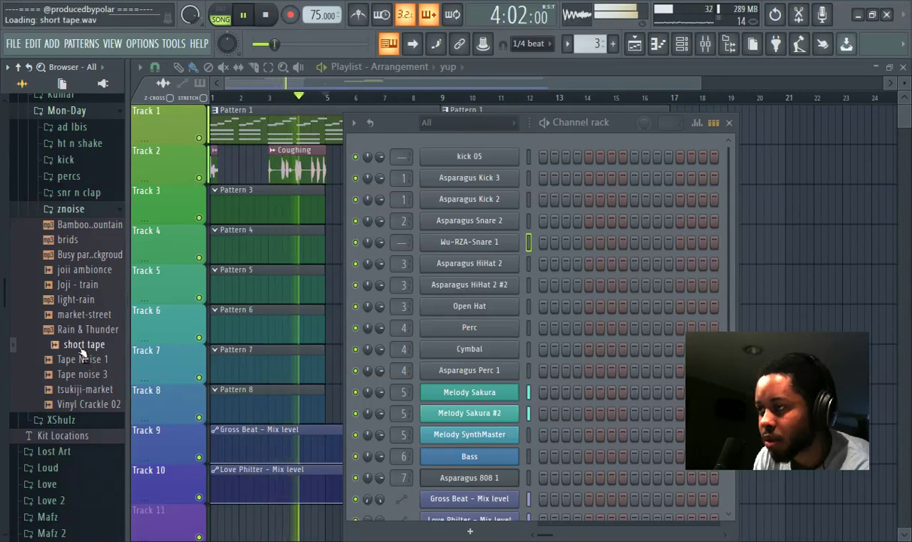
left_click(82, 359)
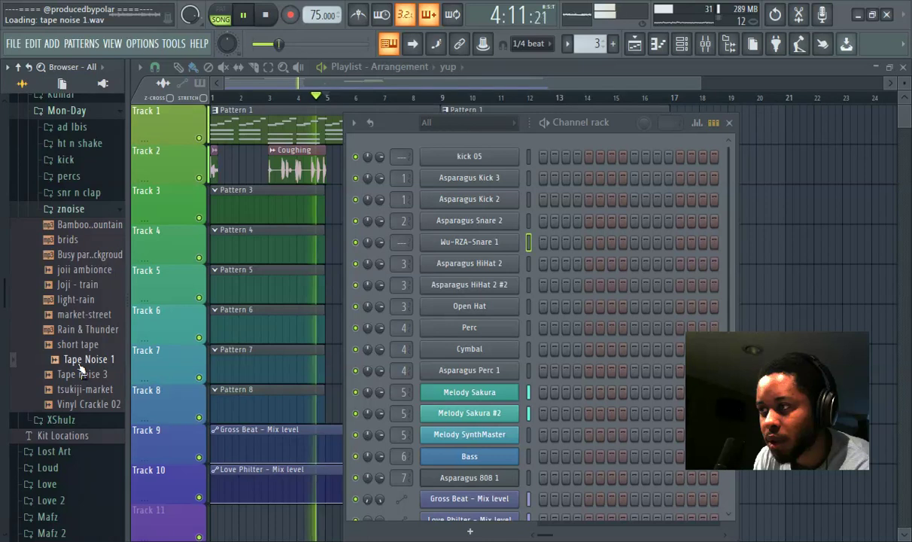
left_click(83, 374)
left_click(92, 389)
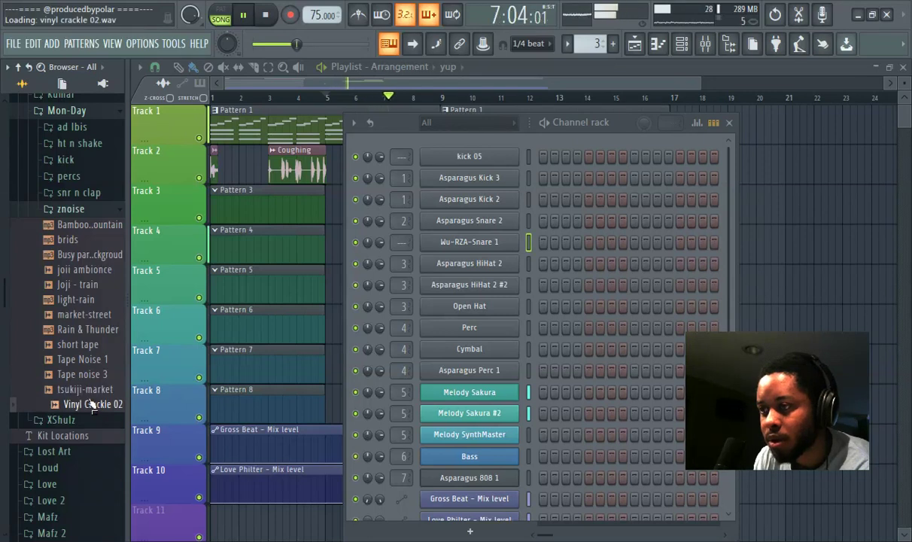
left_click_drag(637, 132, 781, 273)
left_click_drag(86, 418, 370, 290)
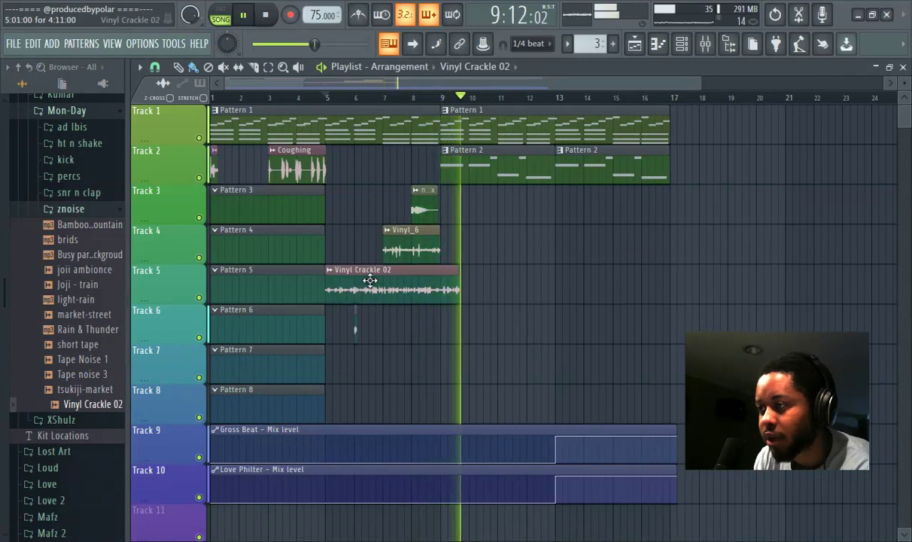
Step: Preview tsukiji-market and the busy park atmosphere sample, and place the park atmosphere on Track 11 at bar 1
left_click(100, 392)
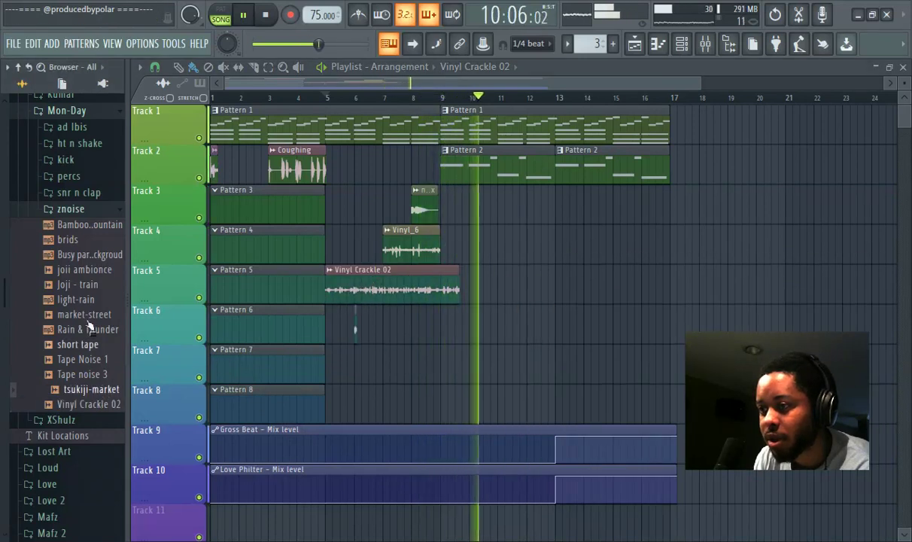
left_click(81, 254)
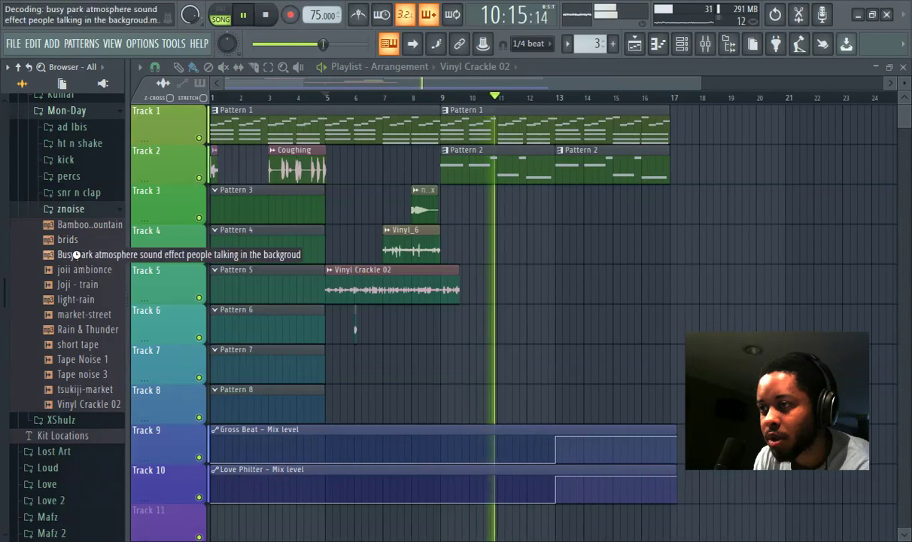
left_click_drag(83, 261, 222, 403)
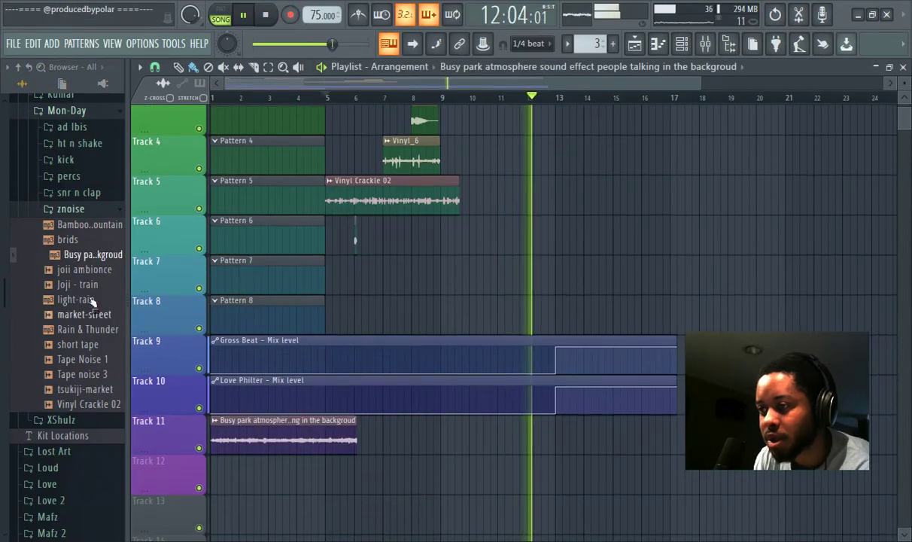
Step: Switch to the XShulz kit and audition several samples from its hats folder
left_click(71, 209)
left_click(60, 225)
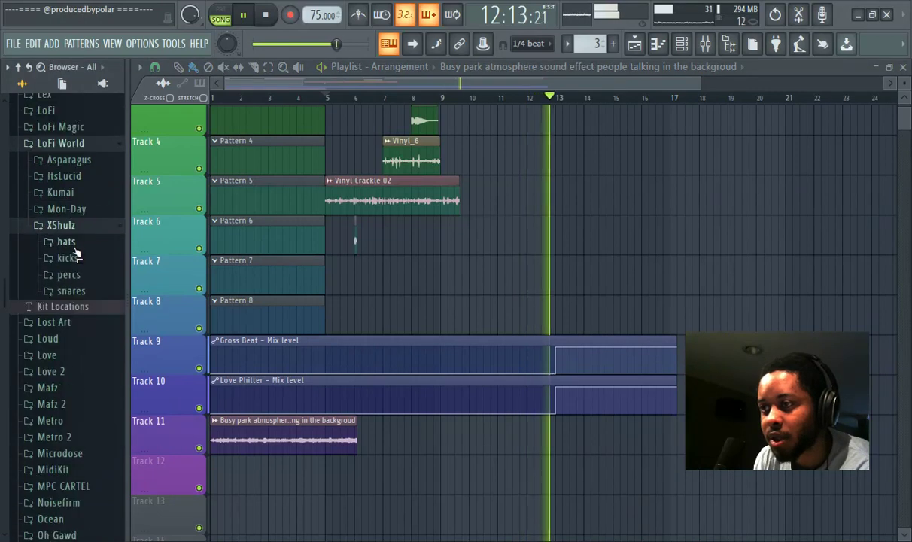
left_click(60, 239)
left_click(77, 269)
left_click(80, 433)
left_click(80, 477)
scroll(68, 272, "up", 4)
left_click(85, 282)
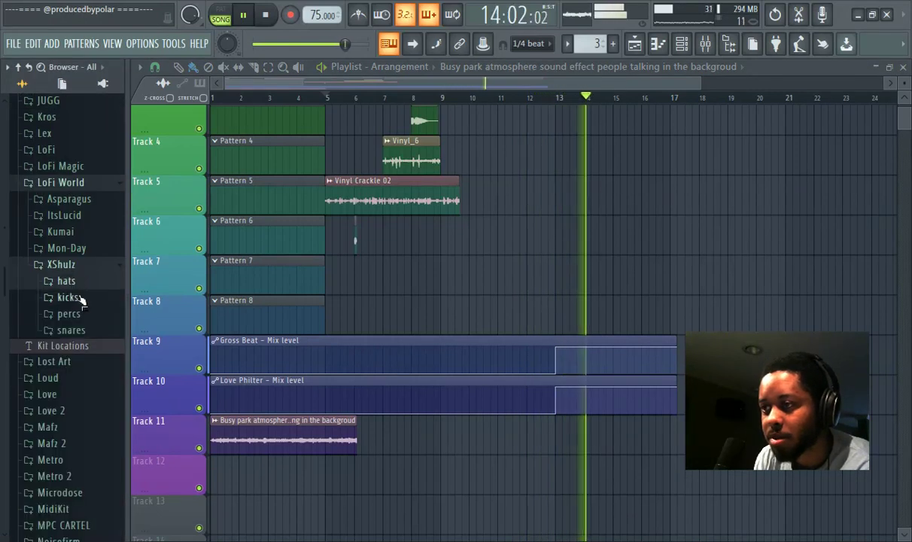
Step: Audition the kick samples in the XShulz kit's kicks folder, replaying several to compare them
left_click(68, 296)
scroll(73, 388, "down", 5)
scroll(71, 388, "up", 8)
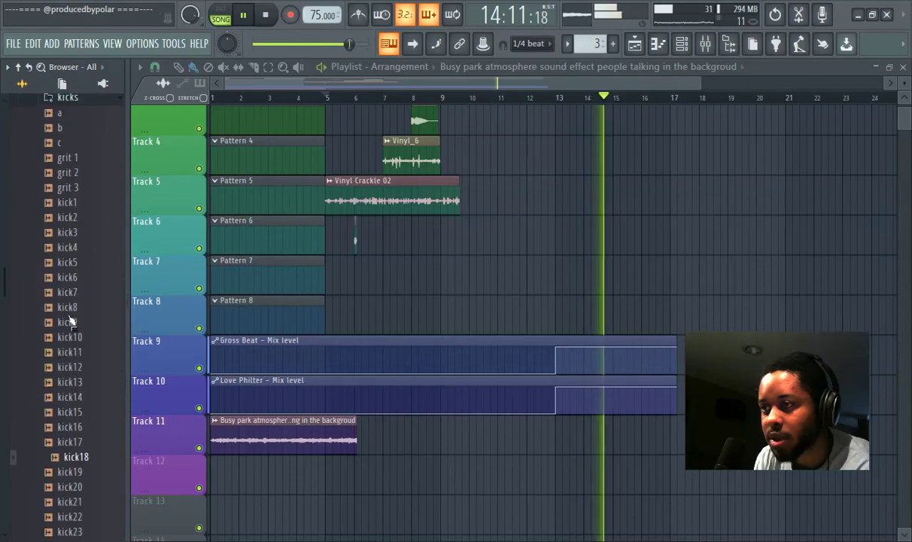
left_click(67, 281)
left_click(69, 297)
left_click(69, 343)
left_click(75, 403)
left_click(76, 373)
left_click(77, 358)
left_click(78, 344)
left_click(69, 298)
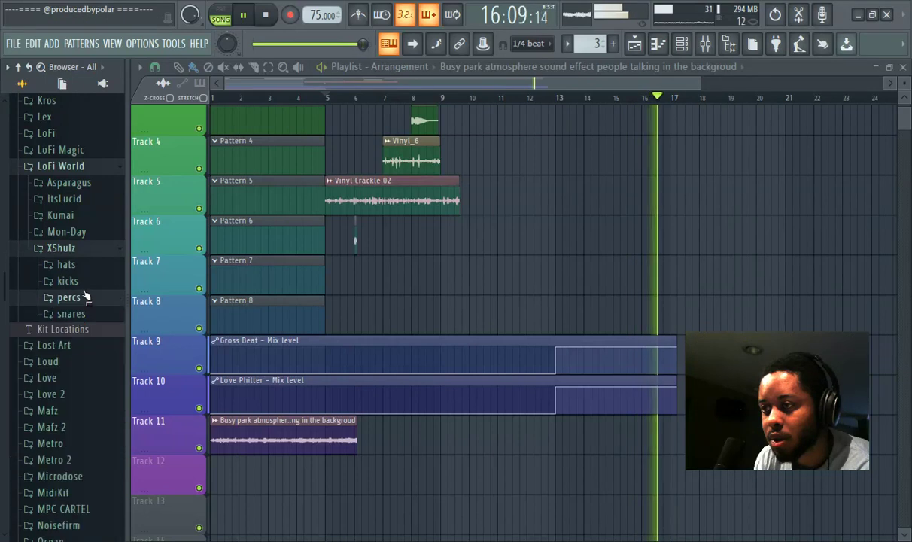
Step: Audition the XShulz kit's snare samples, including snare6 and snare2
left_click(70, 313)
left_click(73, 386)
left_click(75, 416)
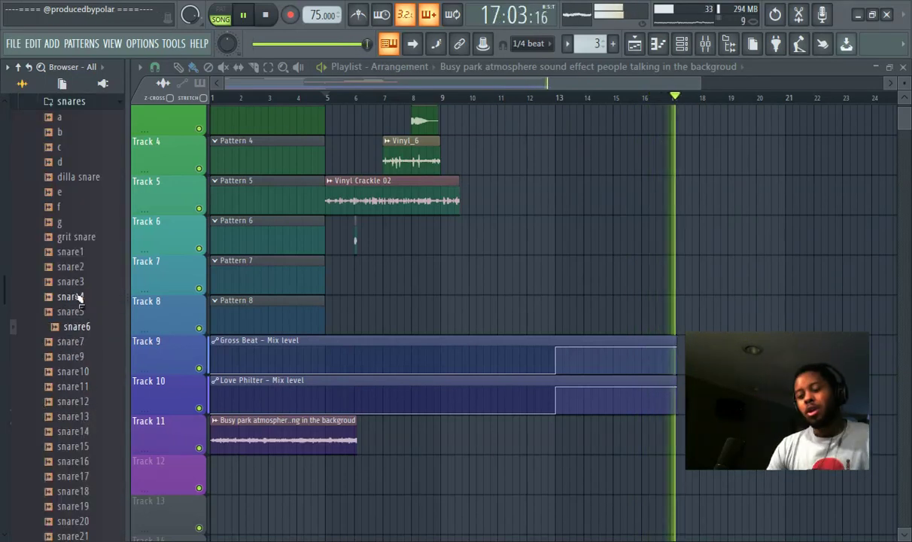
left_click(62, 267)
scroll(72, 226, "up", 5)
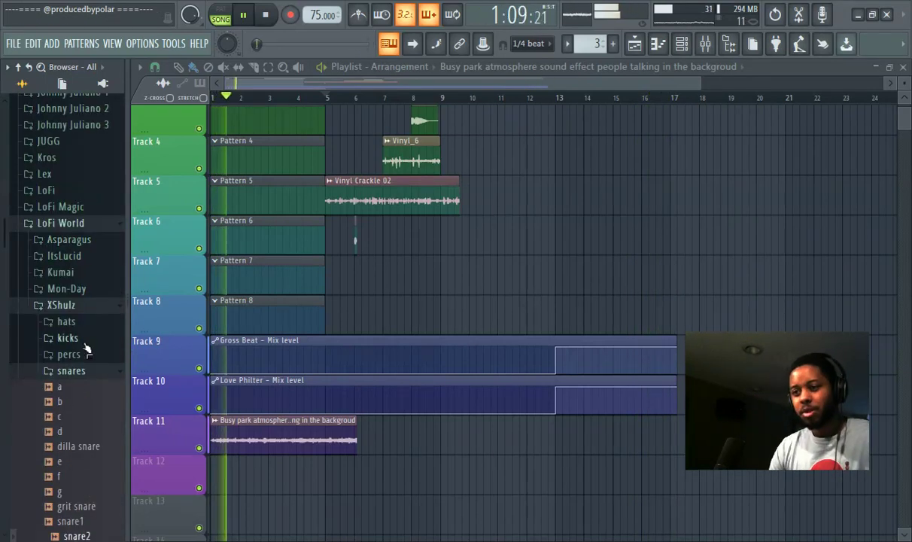
Step: Return to the XShulz kit's hats and compare hihat13 with its neighbouring hi-hat sample
left_click(66, 322)
left_click(75, 386)
left_click(73, 400)
left_click(74, 388)
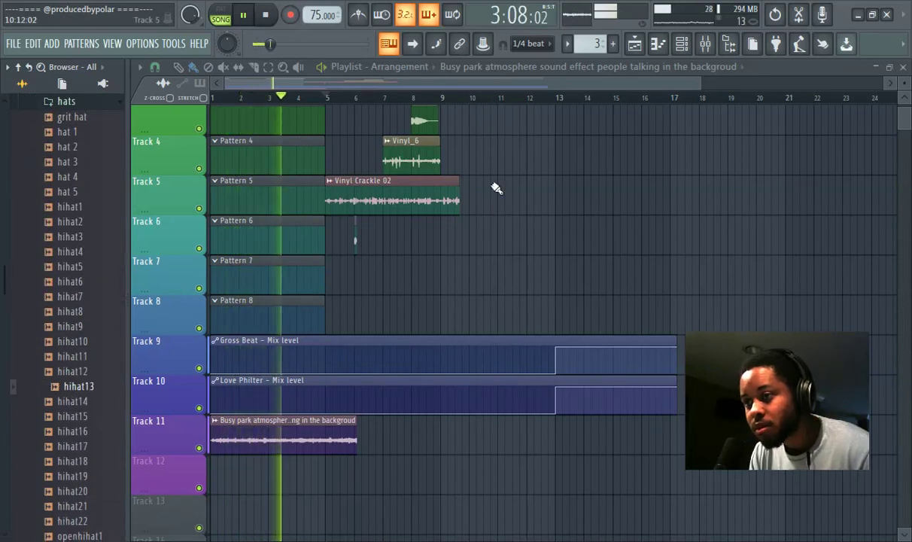
Step: Show all channels in an enlarged channel rack and replace the Open Hat sample with hihat13 from the XShulz kit
left_click(655, 45)
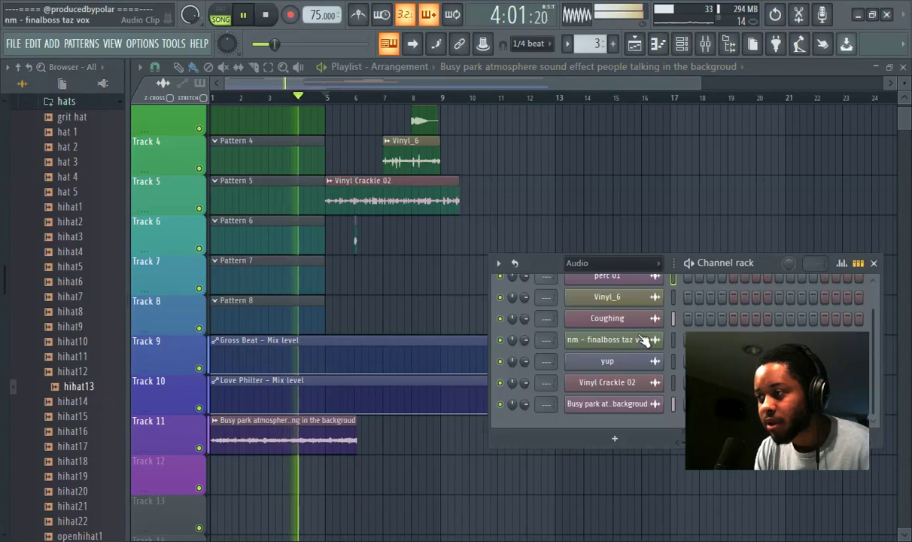
left_click(612, 269)
left_click(571, 273)
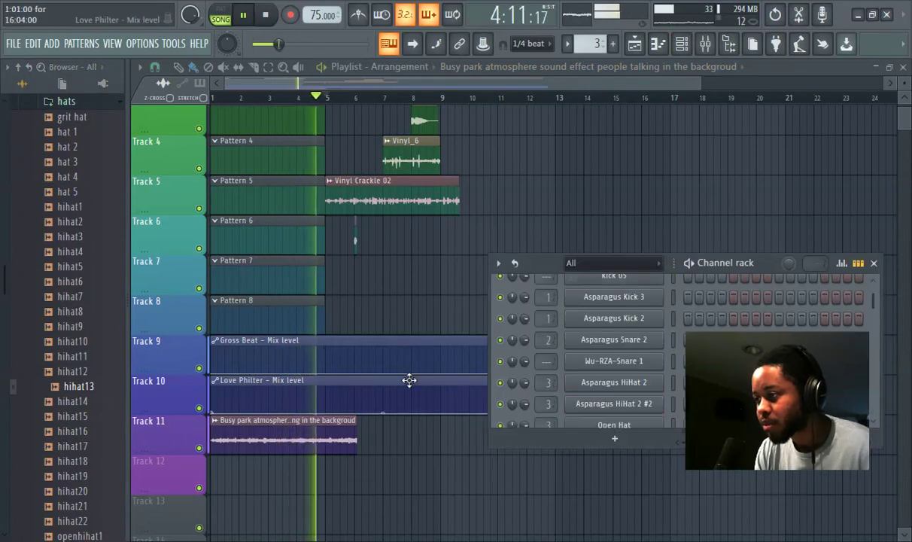
left_click_drag(722, 263, 464, 177)
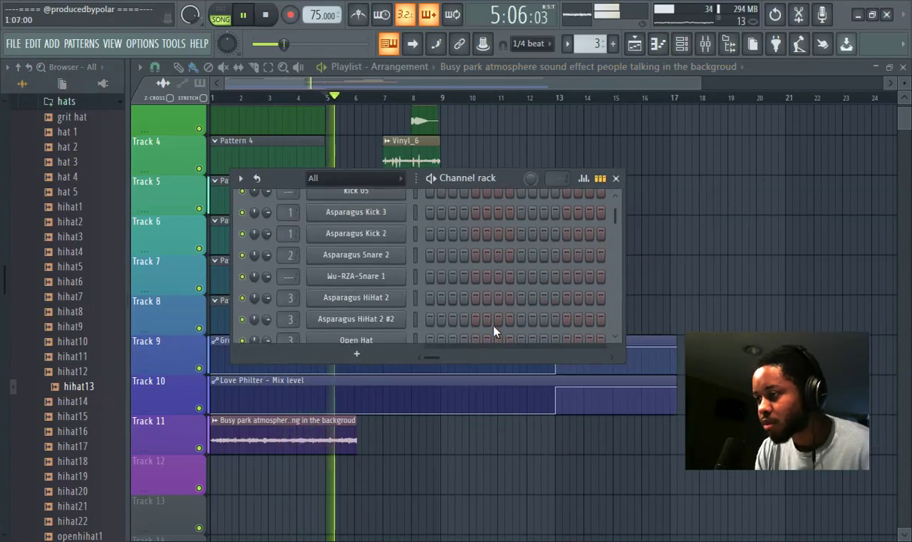
left_click_drag(469, 362, 470, 520)
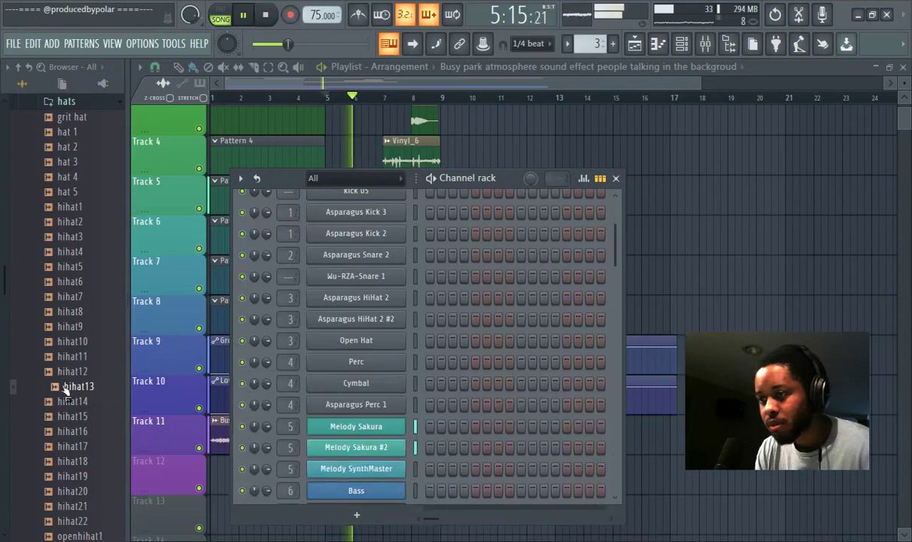
left_click_drag(67, 390, 332, 342)
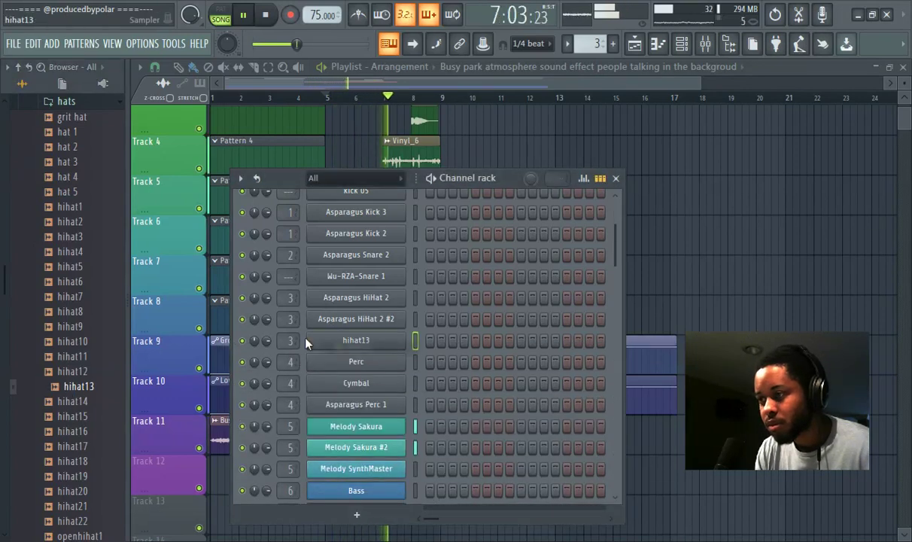
Step: Audition more XShulz hi-hats and add hihat21 as a new channel below Perc in the channel rack
left_click(85, 433)
scroll(90, 431, "down", 2)
left_click(83, 405)
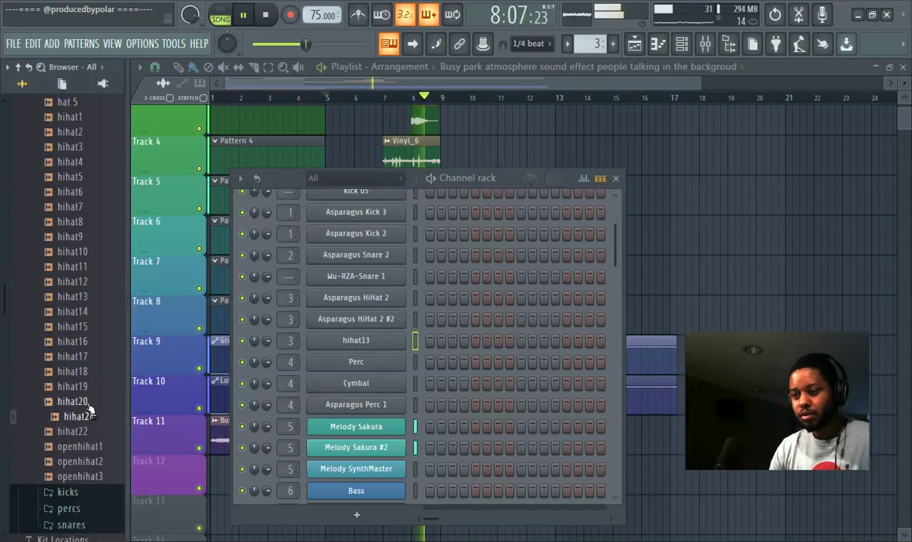
left_click_drag(88, 427, 355, 381)
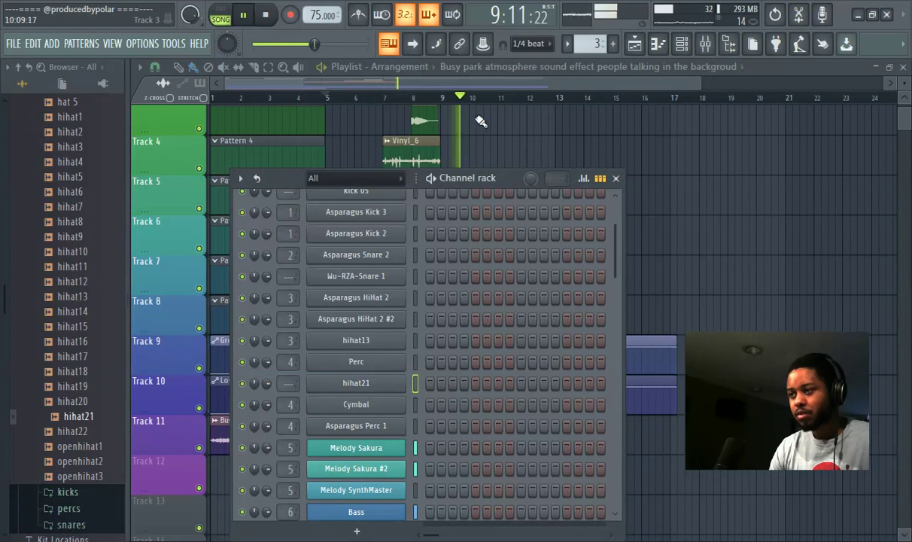
Step: Check the mixer's track layout, hide the browser and return to the playlist
scroll(330, 279, "down", 4)
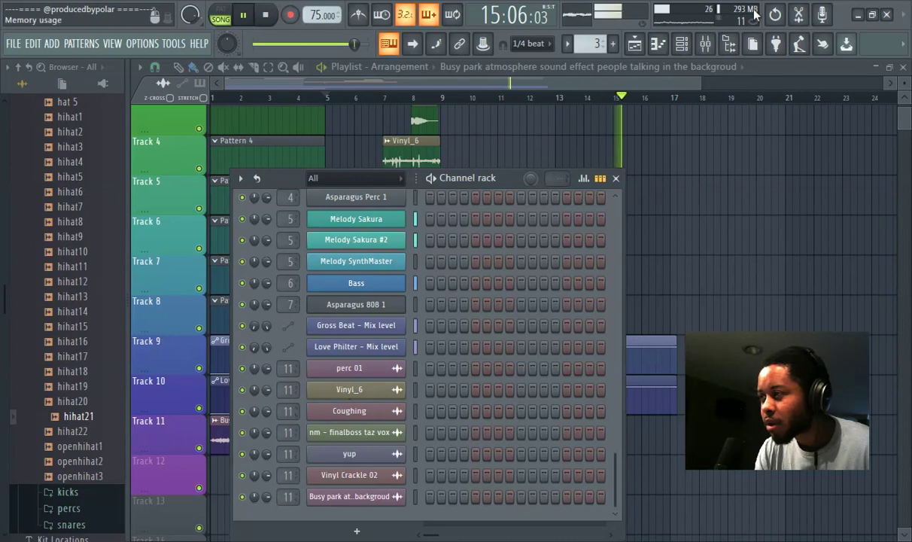
left_click(705, 43)
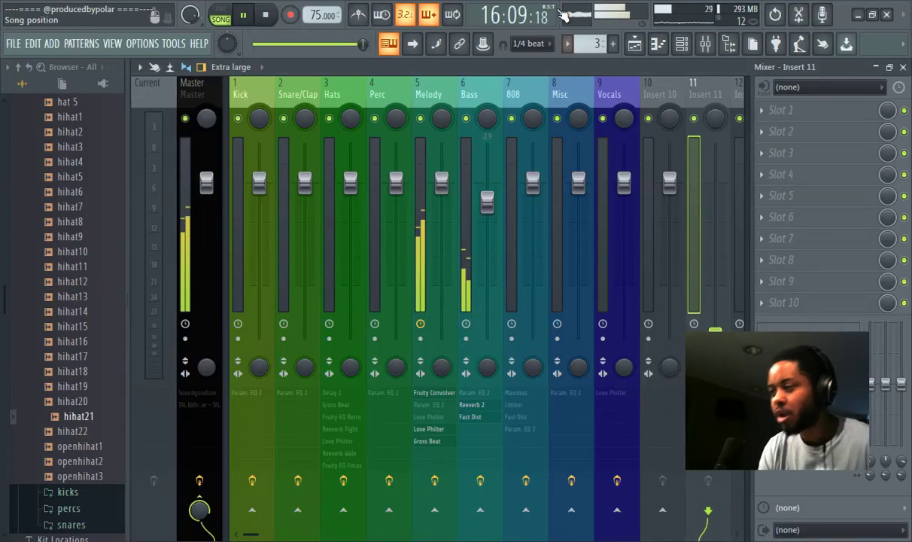
left_click(729, 43)
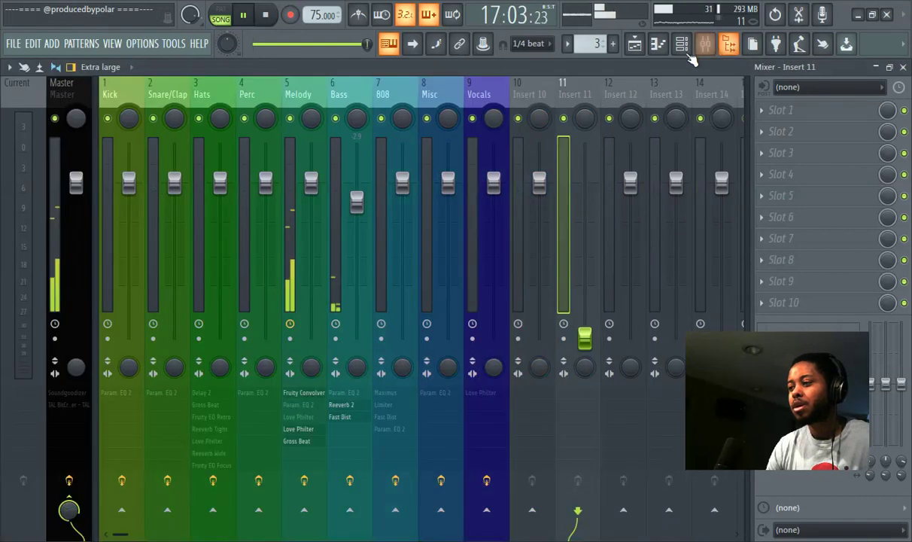
left_click(634, 43)
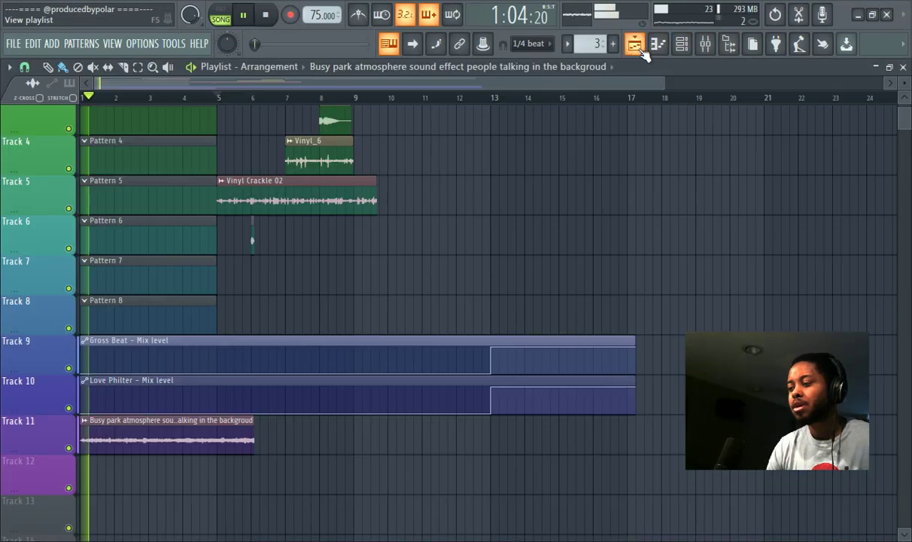
Step: Widen the channel rack and route kick 05 to mixer track 1, Wu-RZA-Snare 1 to track 2 and hihat21 to track 4
left_click(681, 42)
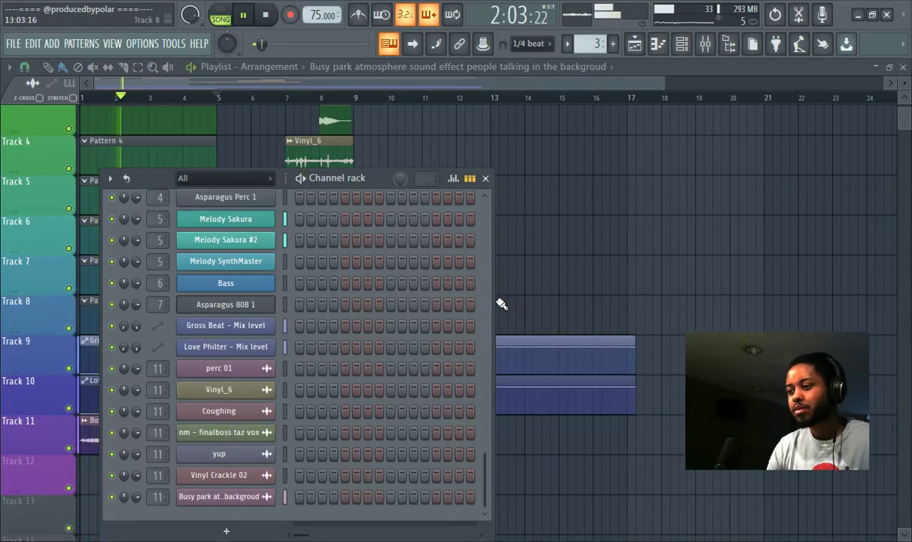
left_click_drag(495, 300, 904, 344)
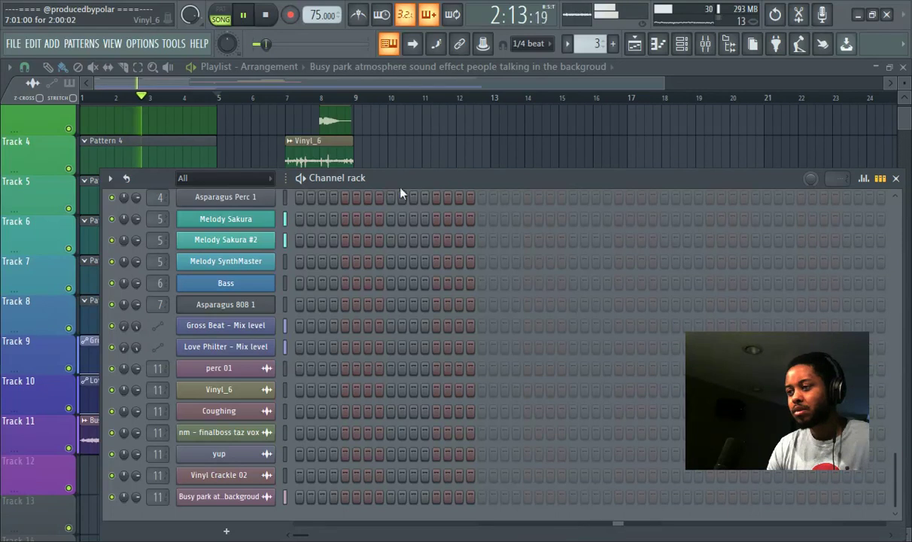
left_click_drag(400, 189, 396, 129)
scroll(370, 225, "up", 5)
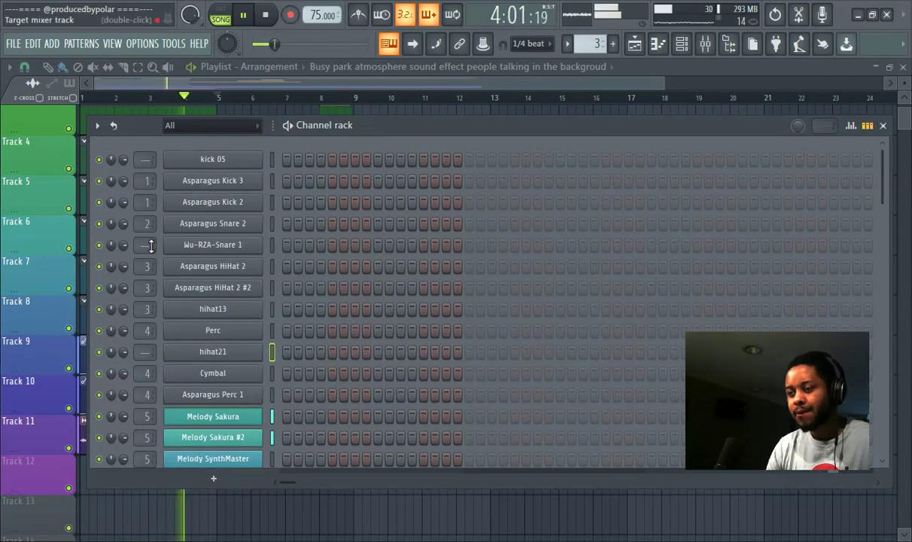
left_click_drag(143, 161, 136, 149)
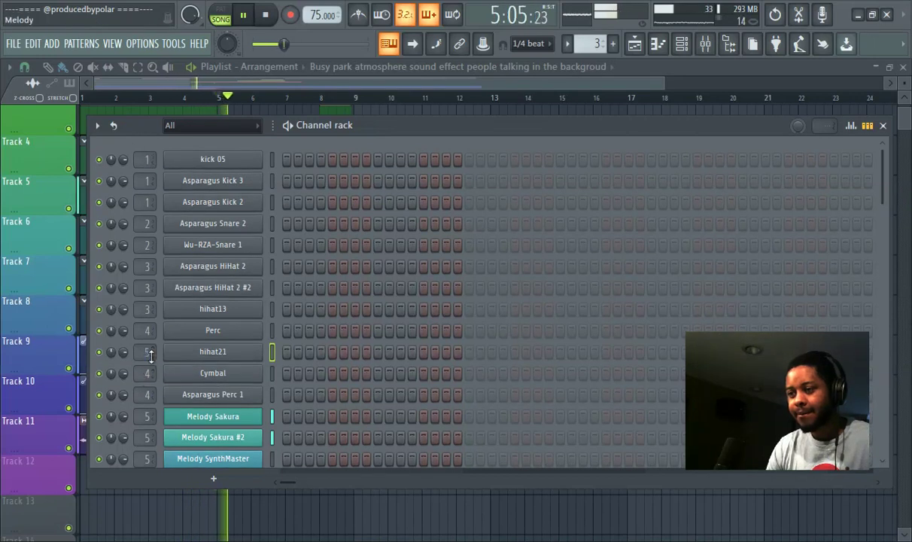
Step: Place Asparagus HiHat 2 hits on the first two steps of pattern 3 and show them at the start of the piano roll
left_click(288, 268)
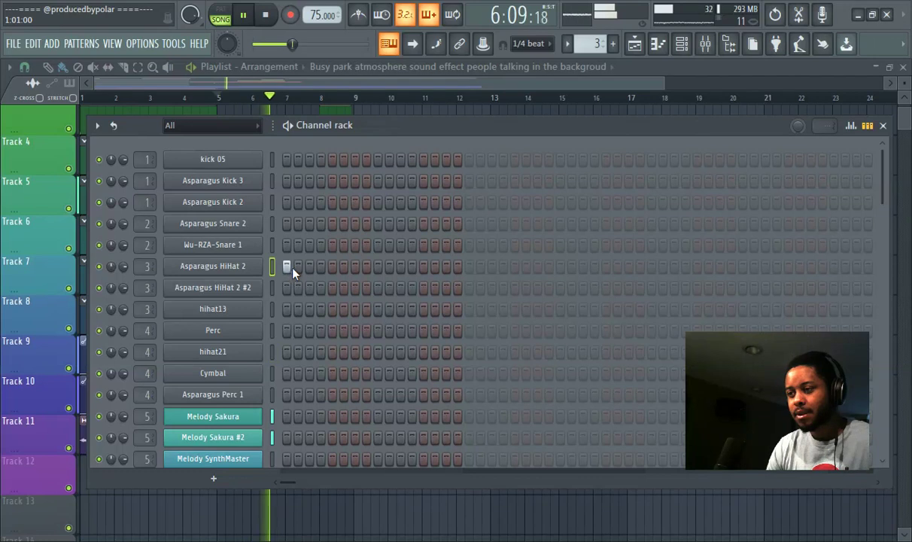
left_click(657, 44)
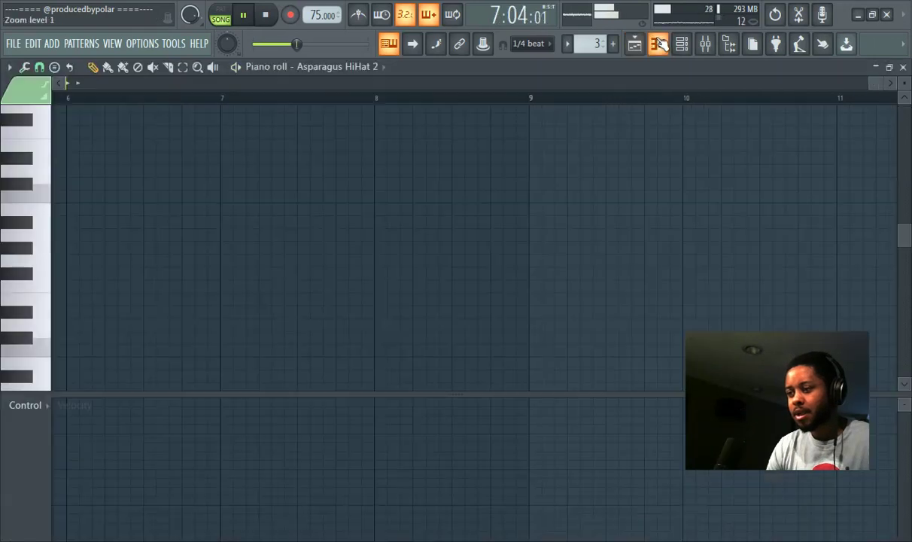
left_click_drag(866, 83, 30, 156)
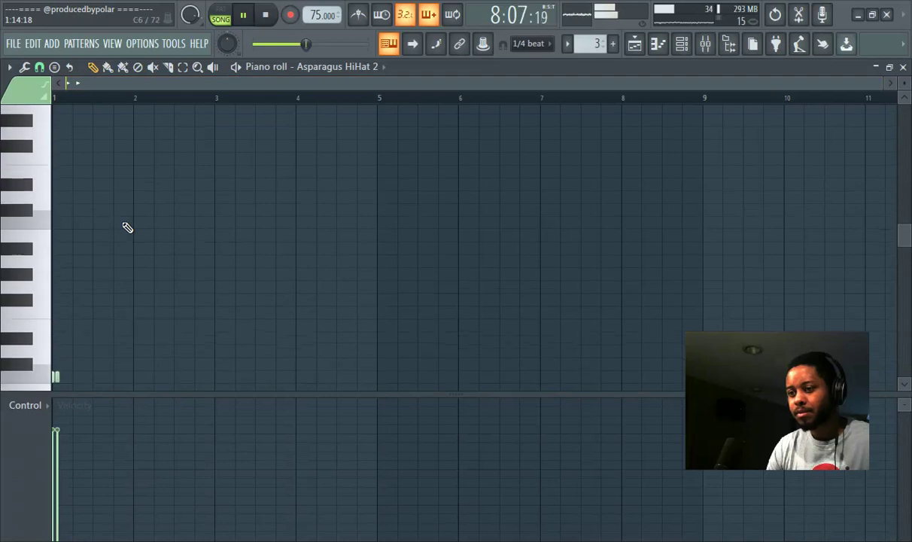
scroll(127, 227, "down", 3)
scroll(130, 225, "up", 5)
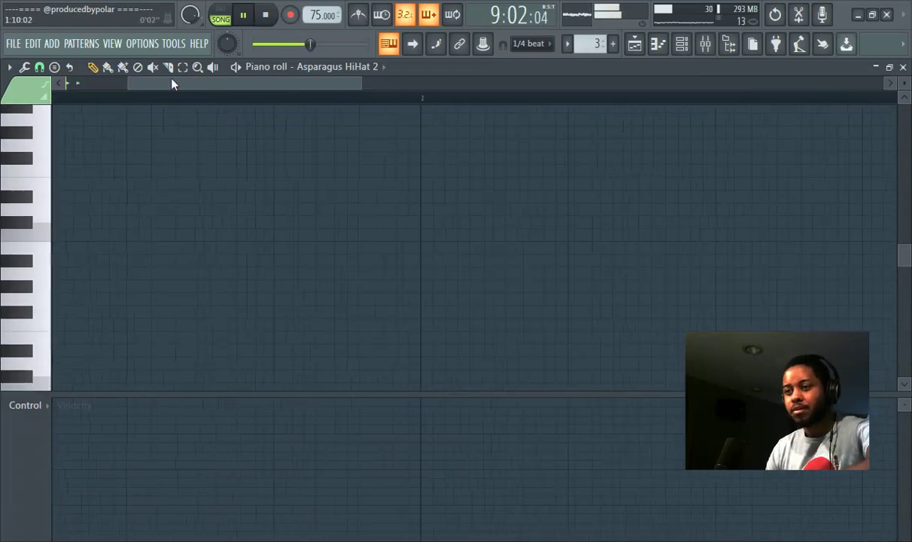
left_click_drag(171, 82, 109, 82)
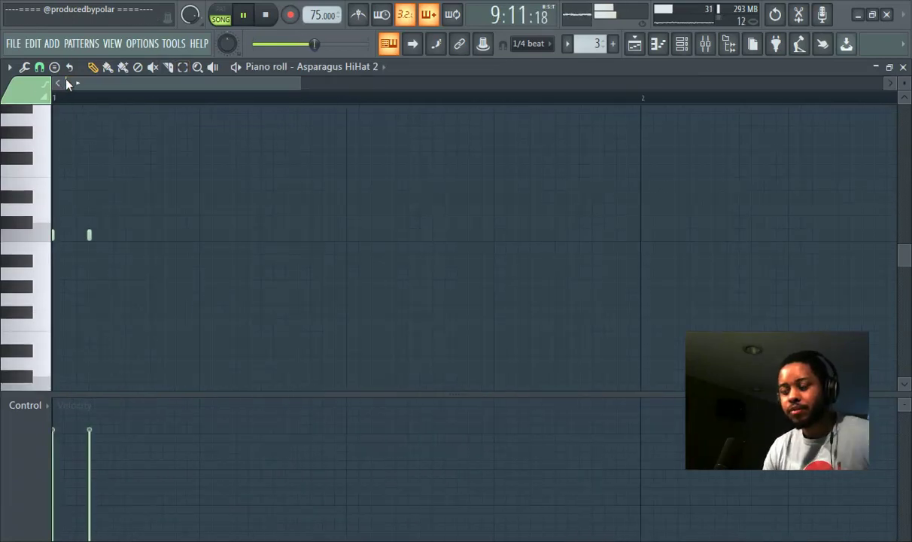
left_click(9, 67)
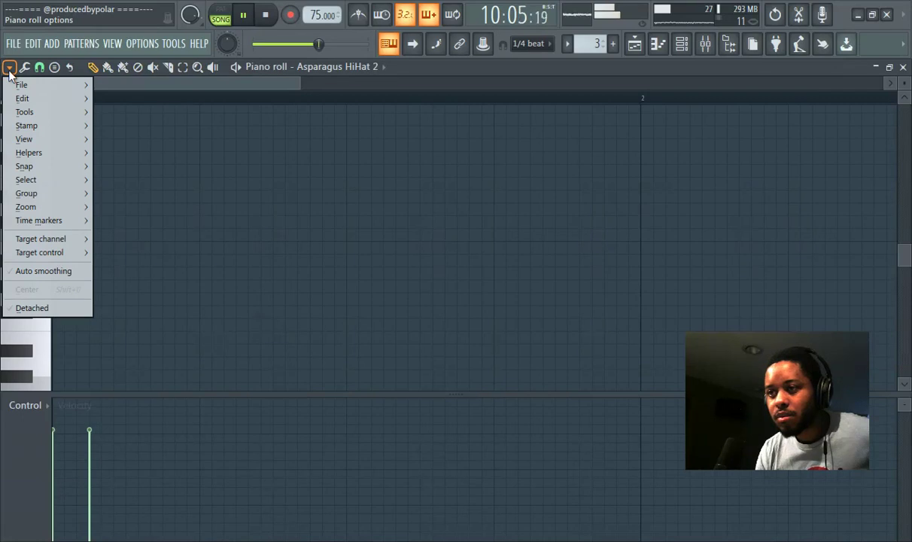
mouse_move(74, 117)
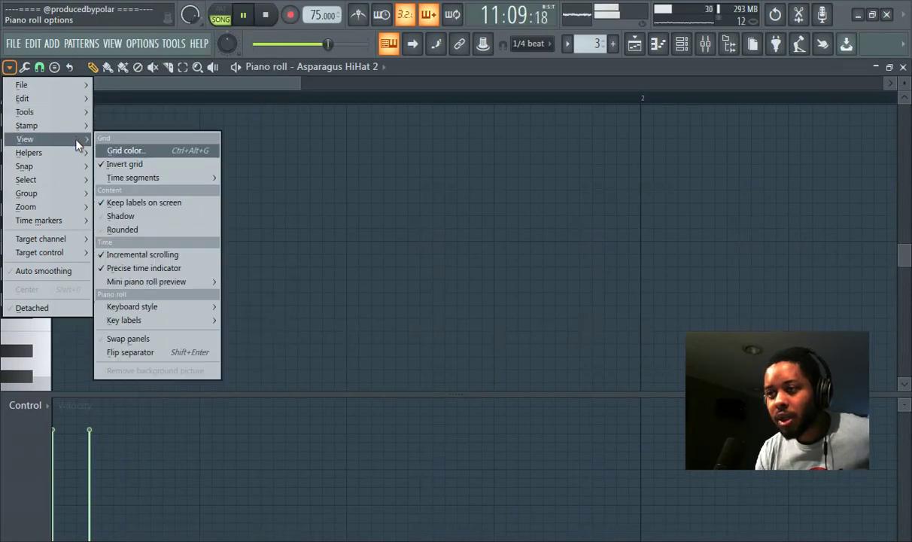
mouse_move(77, 157)
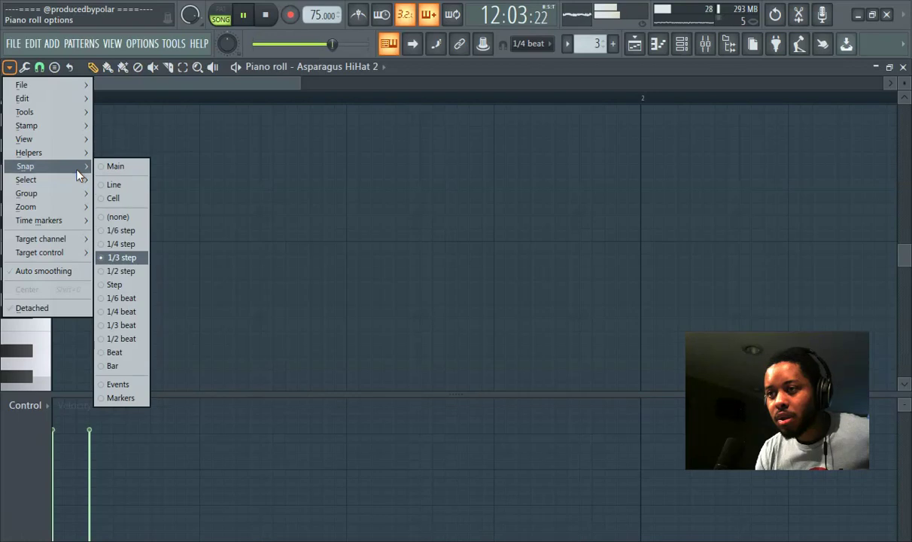
mouse_move(82, 195)
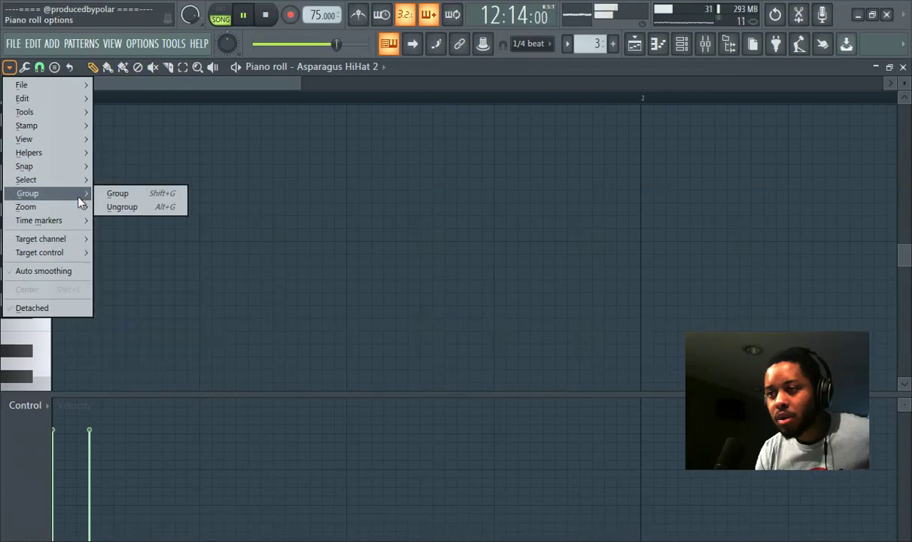
mouse_move(82, 215)
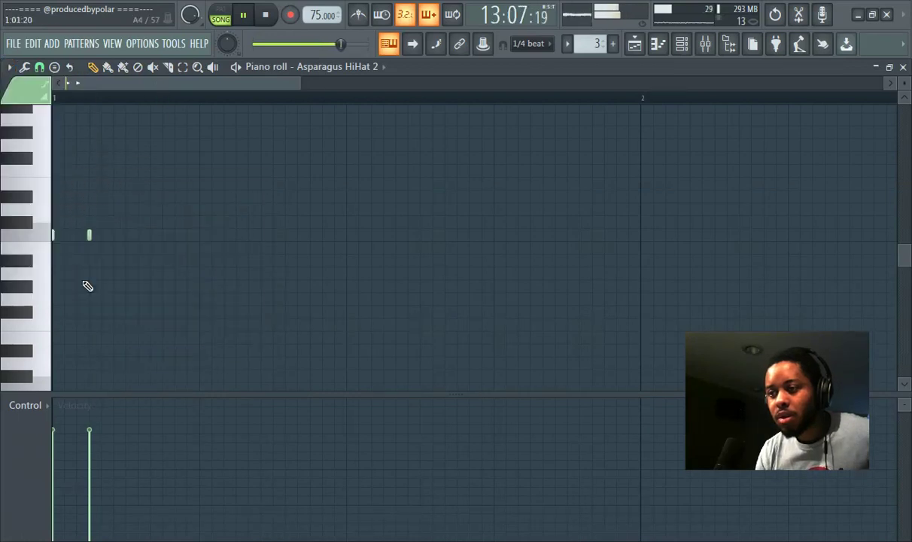
left_click(89, 103)
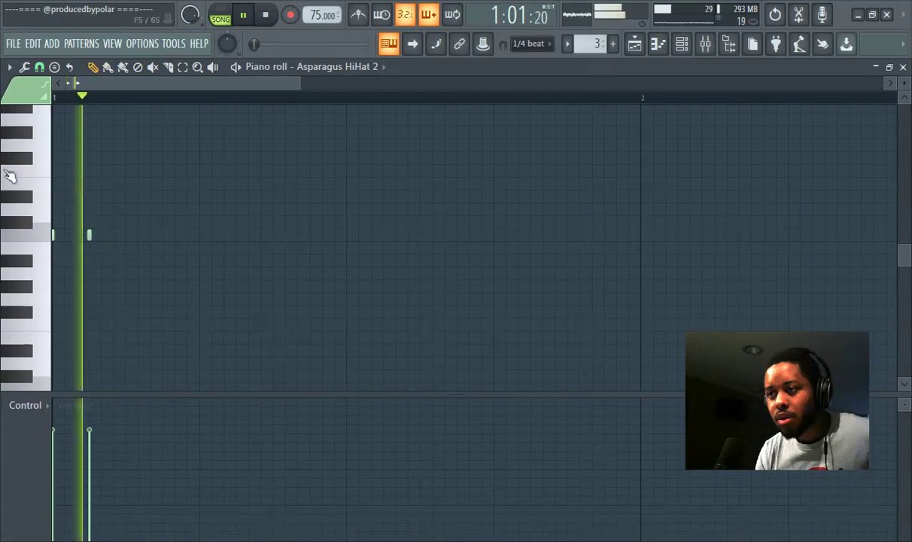
Step: Set the piano roll's snap to 1/2 step and place the second hi-hat note on the third step
left_click(19, 67)
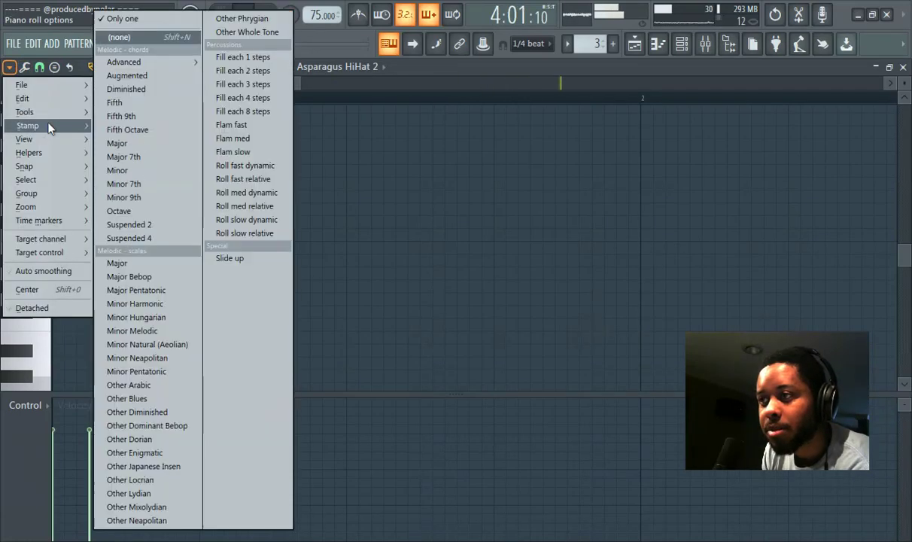
mouse_move(54, 139)
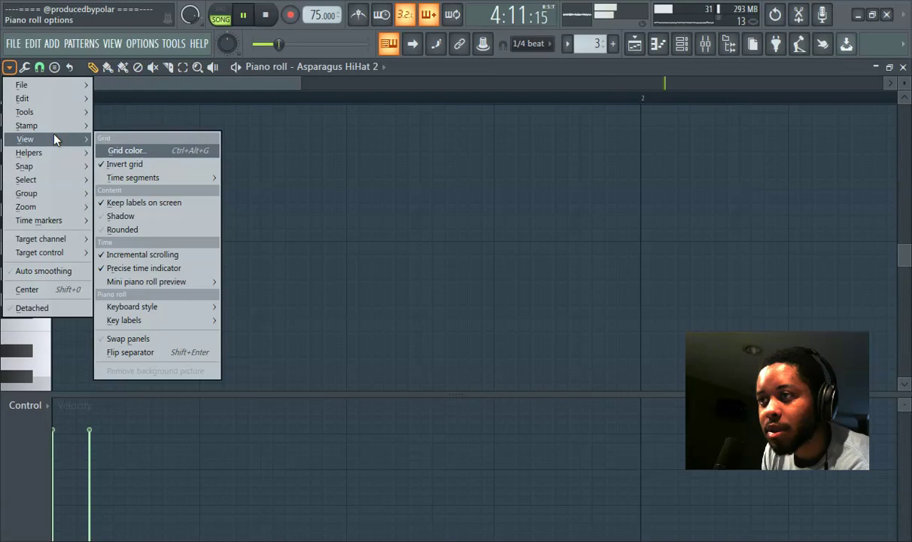
mouse_move(53, 167)
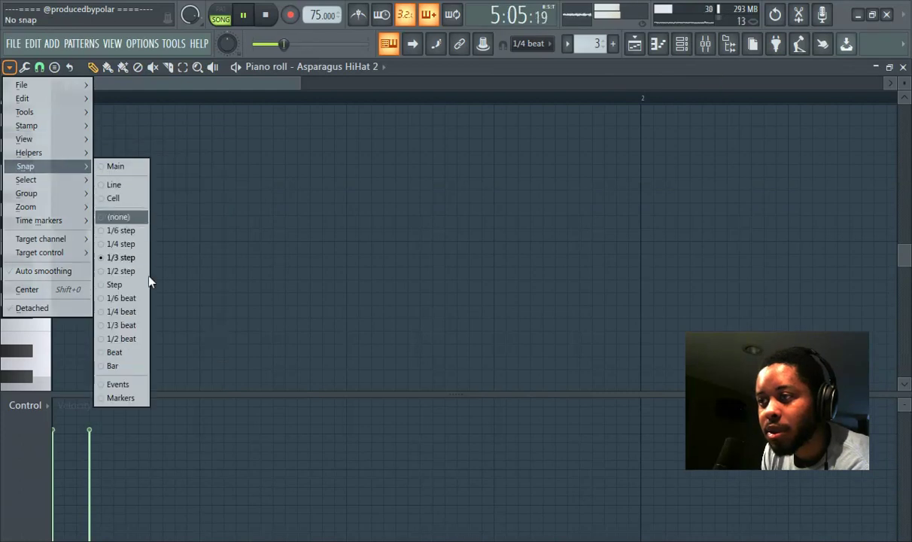
left_click(122, 272)
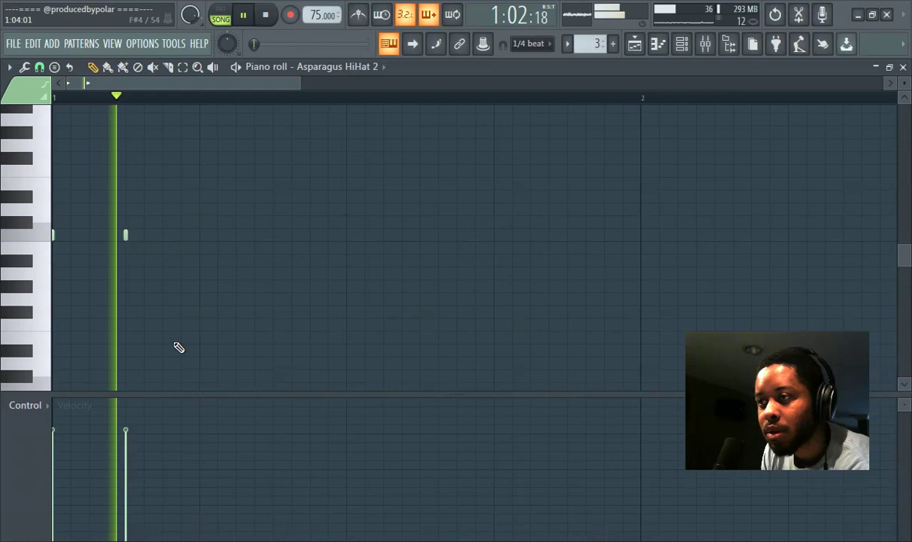
Step: Slightly lower the first hi-hat note's velocity and duplicate the pair of notes onto the second beat
left_click_drag(54, 434, 54, 441)
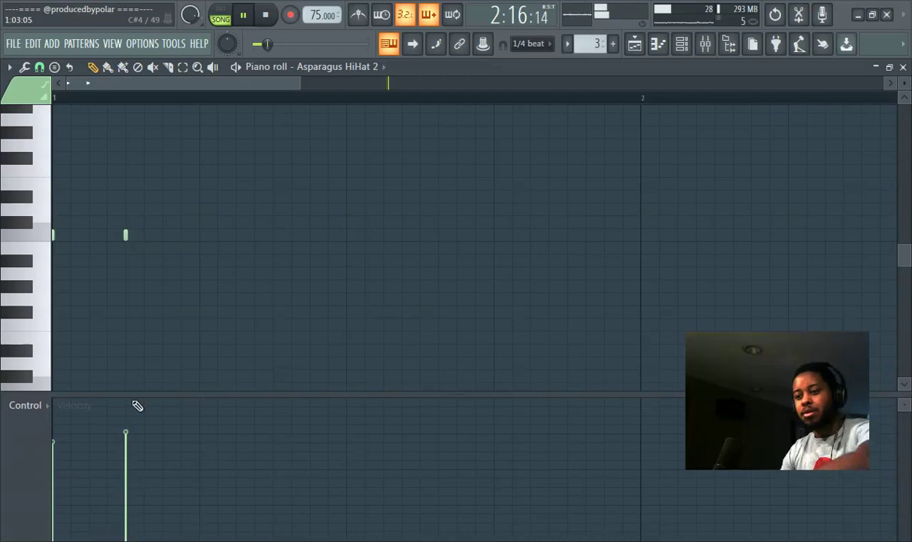
left_click_drag(161, 218, 45, 234)
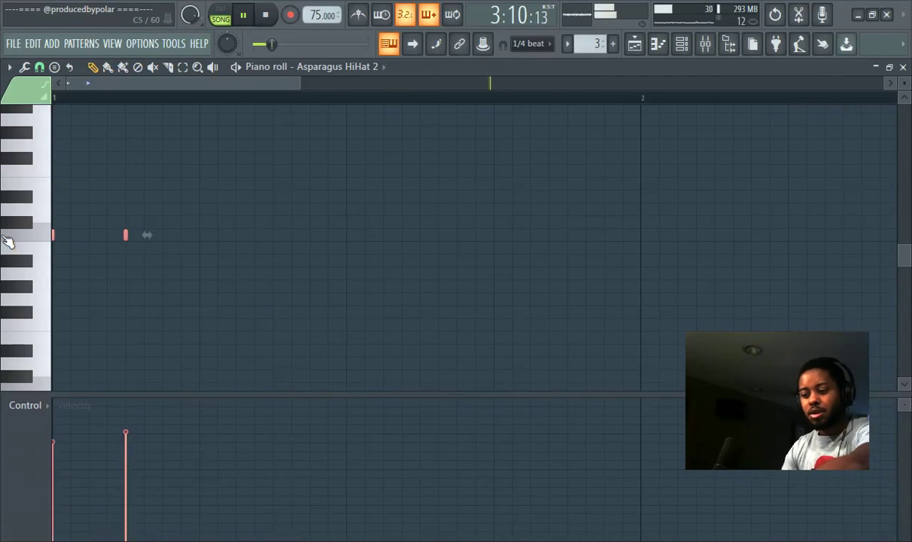
key("ctrl+b")
left_click_drag(164, 237, 200, 236)
Step: Duplicate the four hi-hat notes to fill bar 1, and copy the whole bar into bar 2, keeping the two-step spacing
left_click_drag(316, 249, 59, 223)
key("ctrl+b")
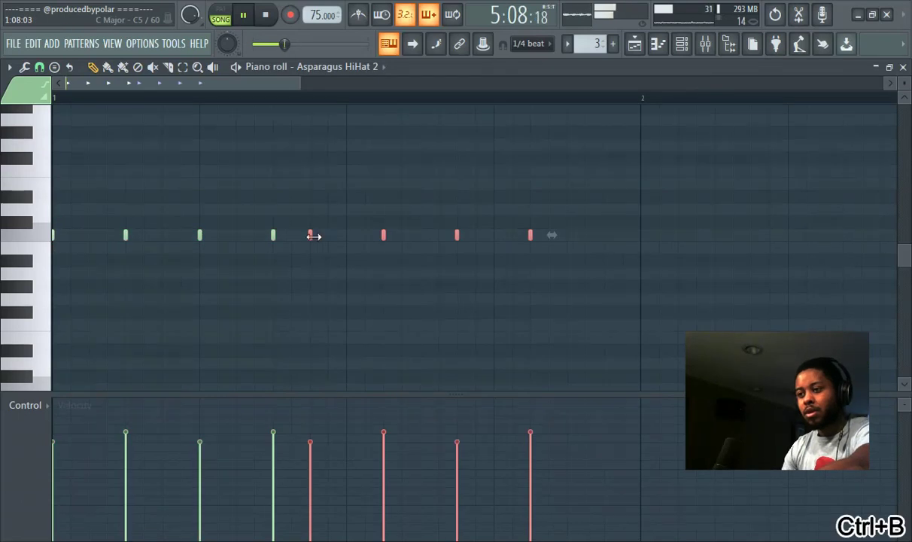
left_click_drag(309, 239, 355, 239)
left_click_drag(673, 290, 8, 205)
key("ctrl+b")
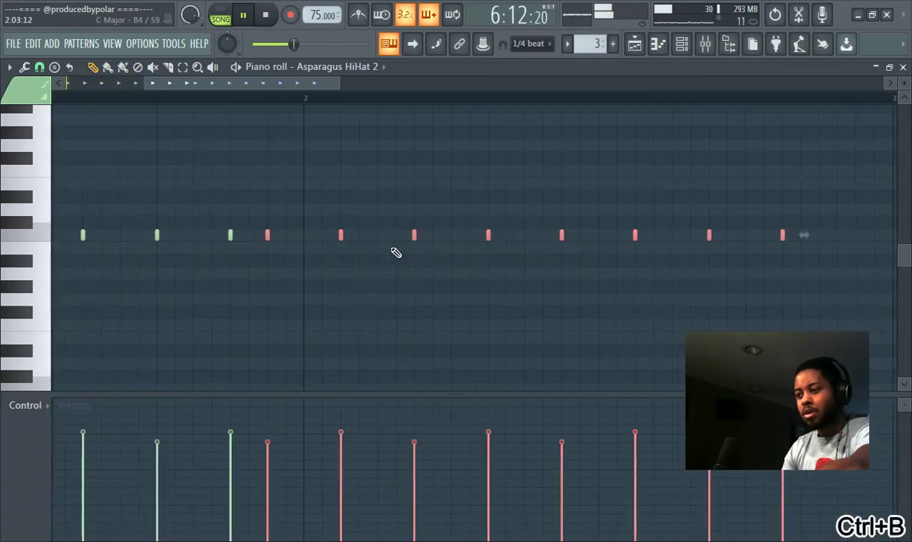
left_click_drag(344, 236, 366, 234)
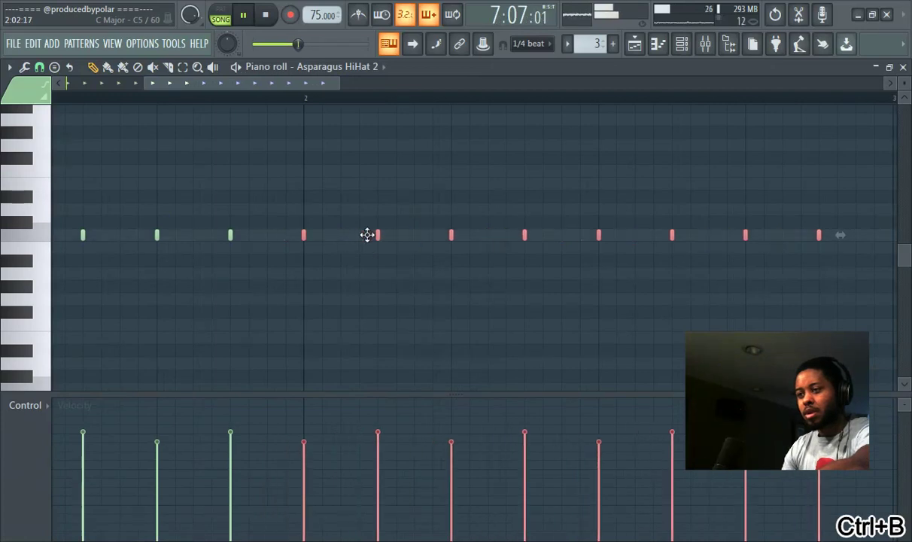
Step: Duplicate the first two bars of Asparagus HiHat 2 notes so the hi-hats fill bars 1 to 4
scroll(500, 238, "down", 2)
left_click_drag(558, 260, 53, 205)
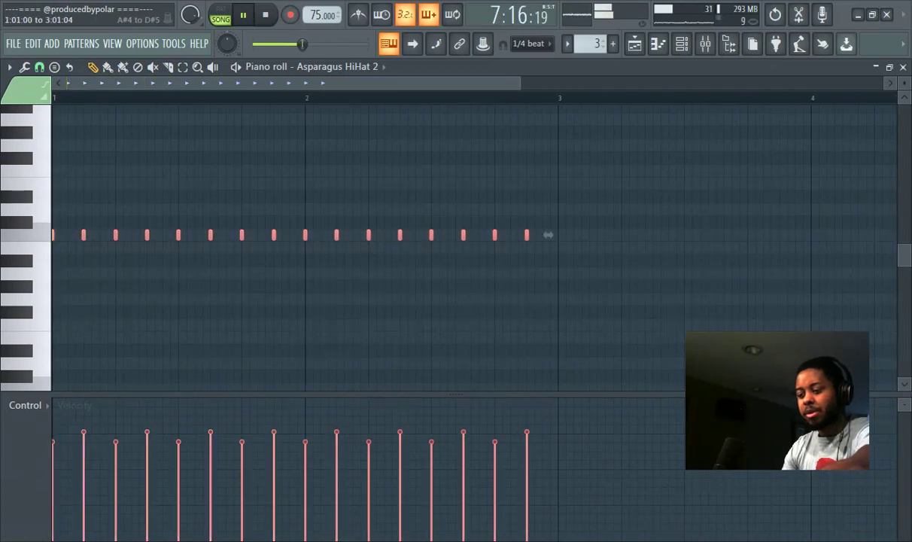
key("ctrl+b")
left_click_drag(364, 234, 377, 237)
scroll(369, 220, "down", 2)
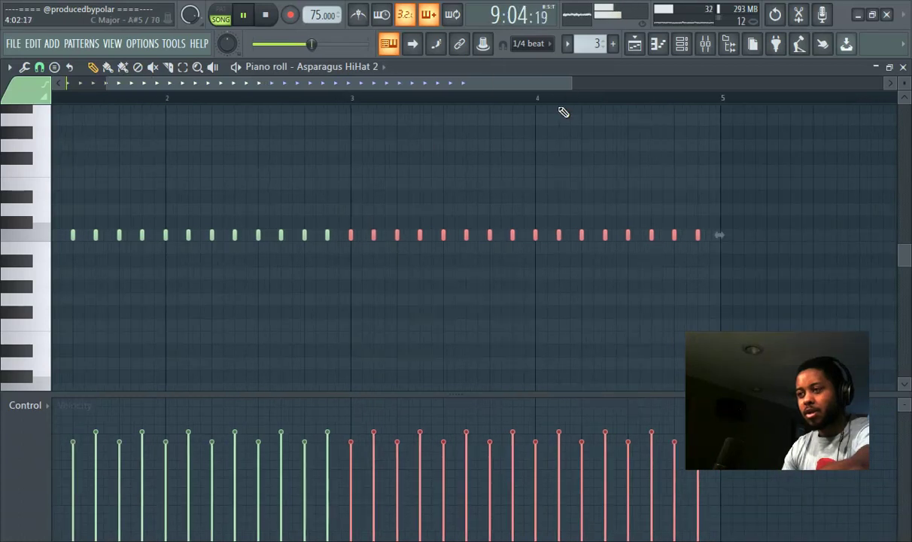
Step: In the playlist, move the nm - finalboss taz vox clip at bar 8 from Track 3 down to Track 6
left_click(634, 43)
scroll(248, 256, "up", 3)
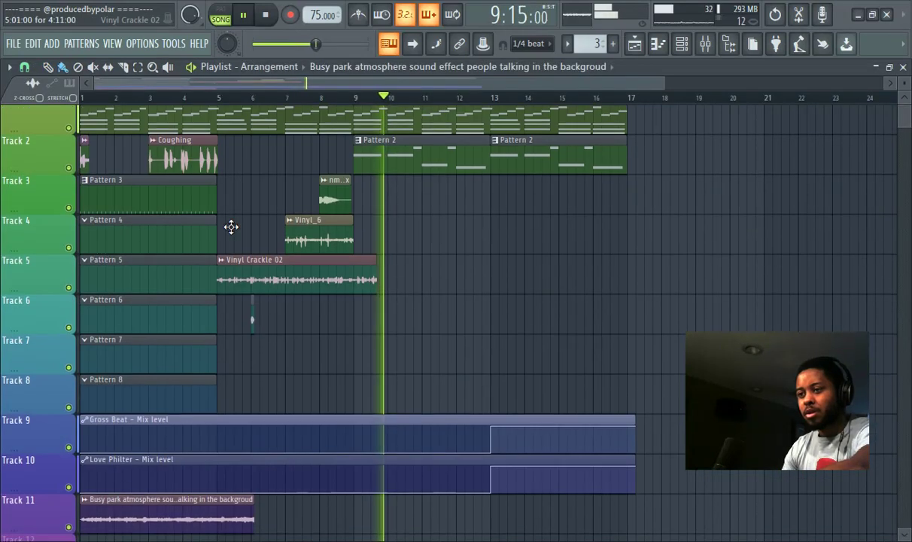
left_click(187, 208)
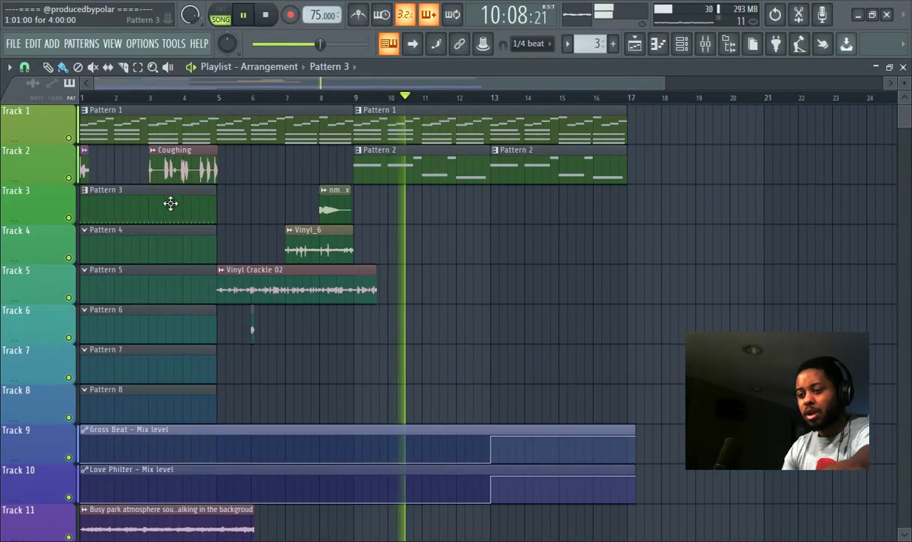
left_click_drag(335, 206, 335, 326)
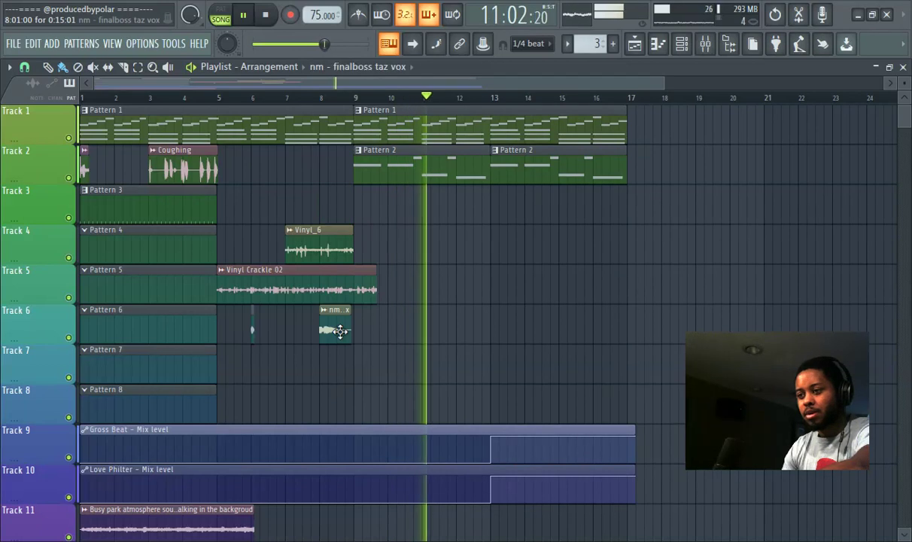
Step: Duplicate the Pattern 3 clip three times along Track 3 so it runs up to bar 17
left_click(177, 207)
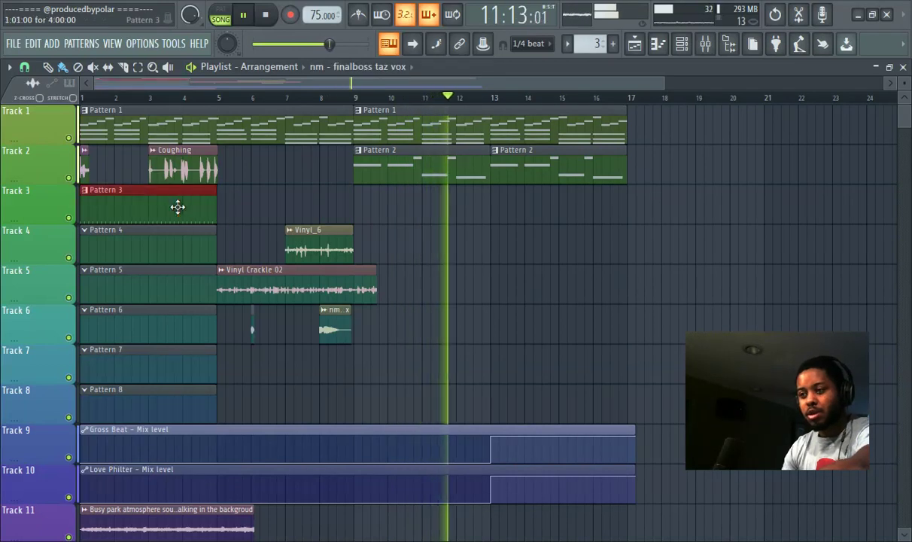
key("ctrl+b")
key("ctrl+b")
key("ctrl+b")
Step: Move the Vinyl_6, Vinyl Crackle 02 and vox clips together with the small Track 6 clip down to Tracks 13 to 15
left_click_drag(226, 239, 359, 350)
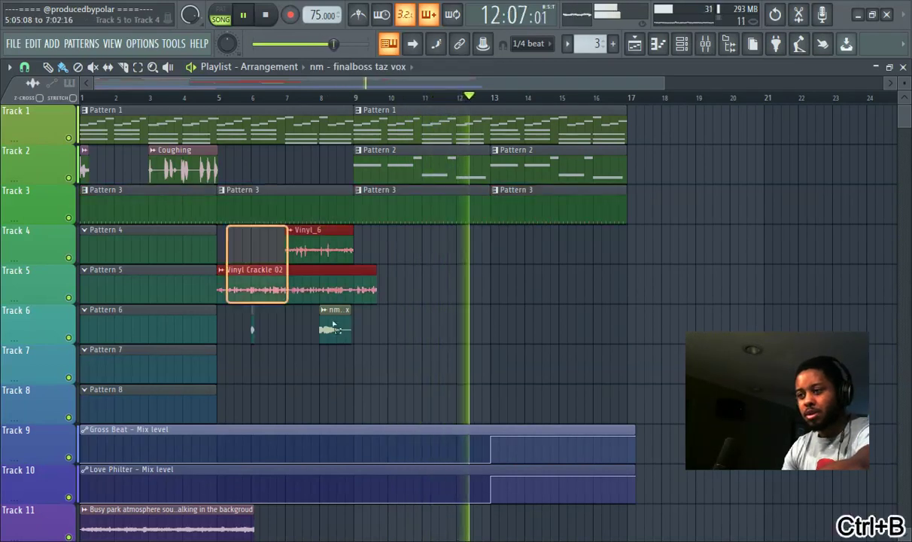
scroll(359, 350, "down", 2)
left_click_drag(338, 252, 337, 535)
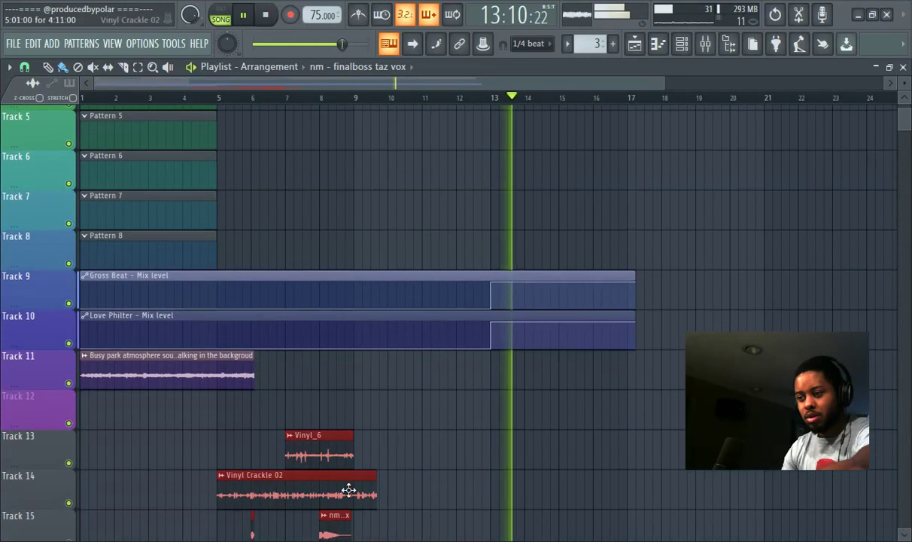
scroll(366, 406, "up", 4)
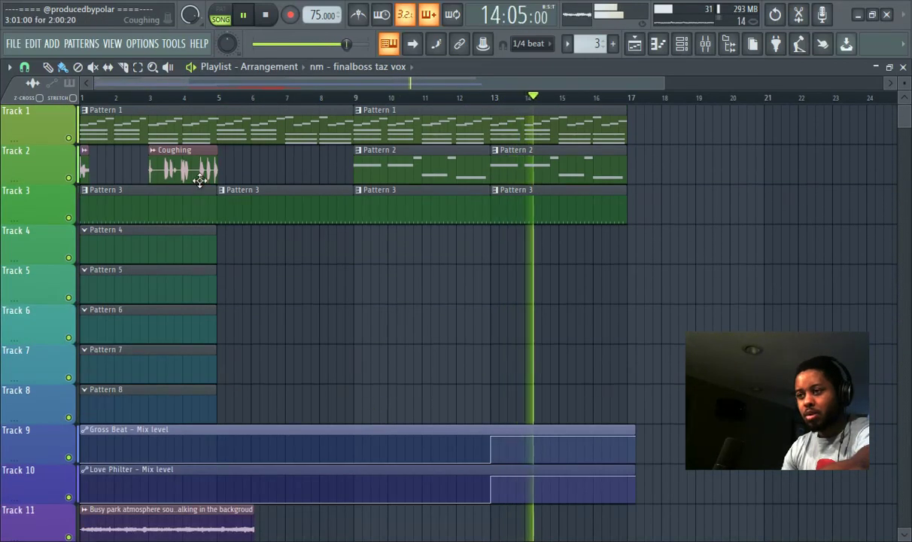
Step: Check the Asparagus HiHat 2 #2 sample settings and record a live part with that channel over the playing song
left_click(683, 48)
left_click(226, 286)
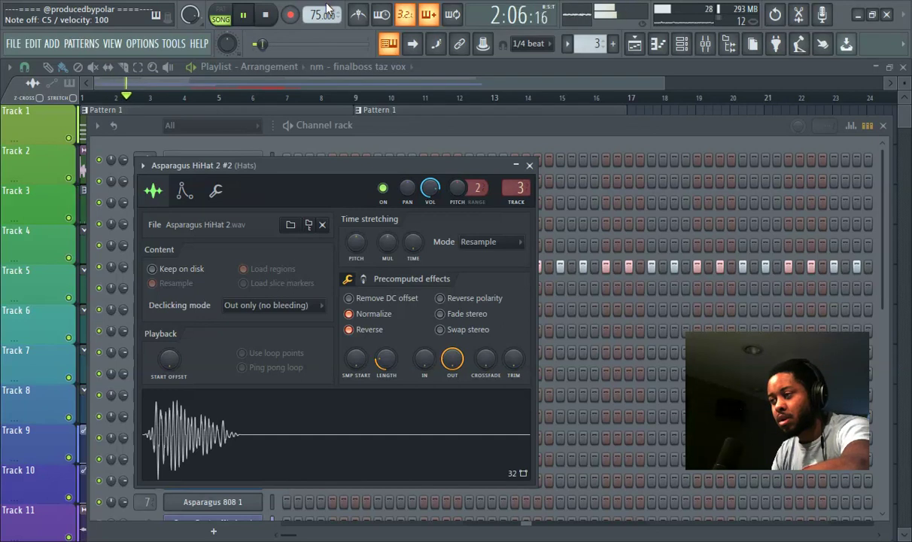
left_click(443, 137)
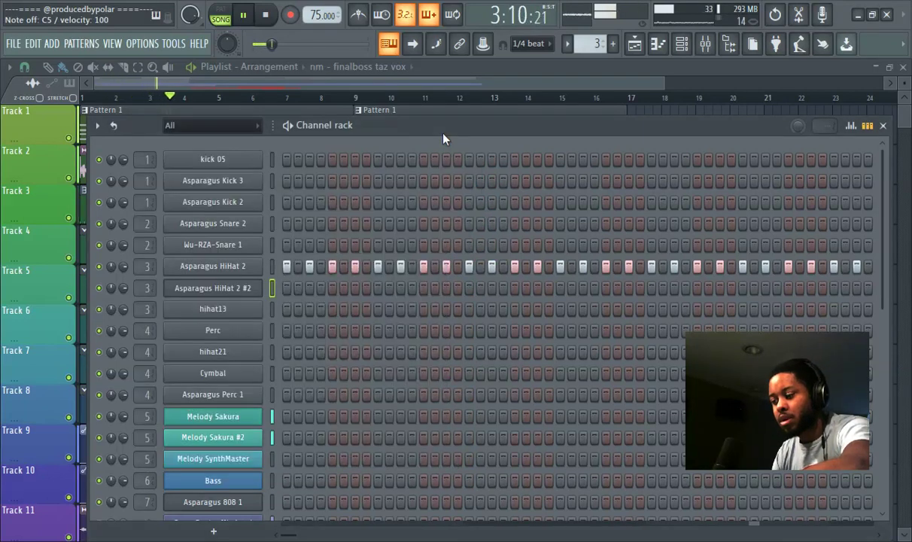
left_click(243, 14)
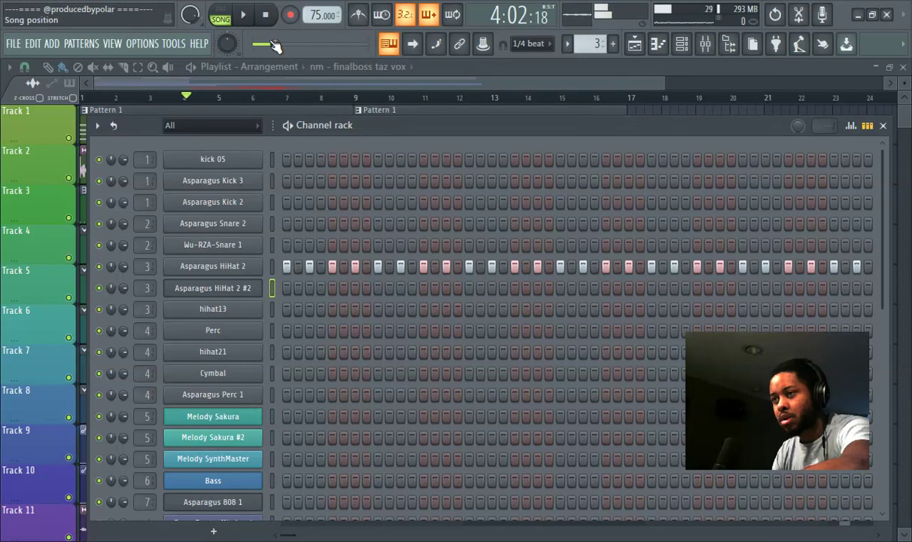
left_click(244, 16)
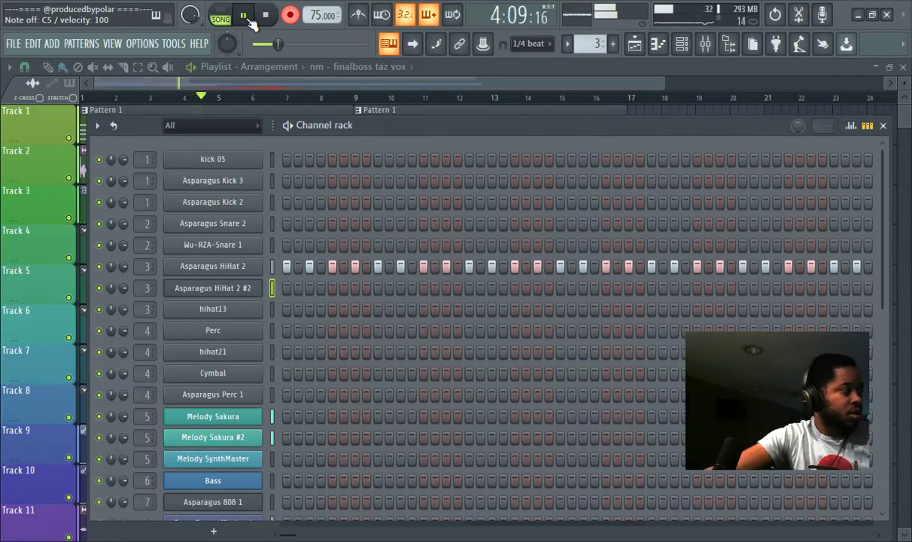
left_click(250, 21)
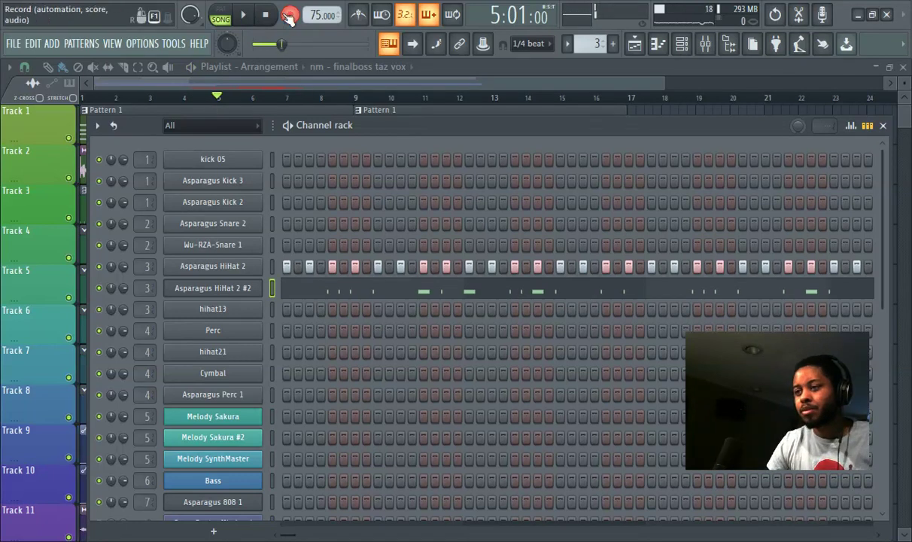
Step: Play back the recorded part and fine-tune the reversed Asparagus HiHat 2 #2 sample's length, with fade-out at 100% and sample start at 0%
left_click(244, 16)
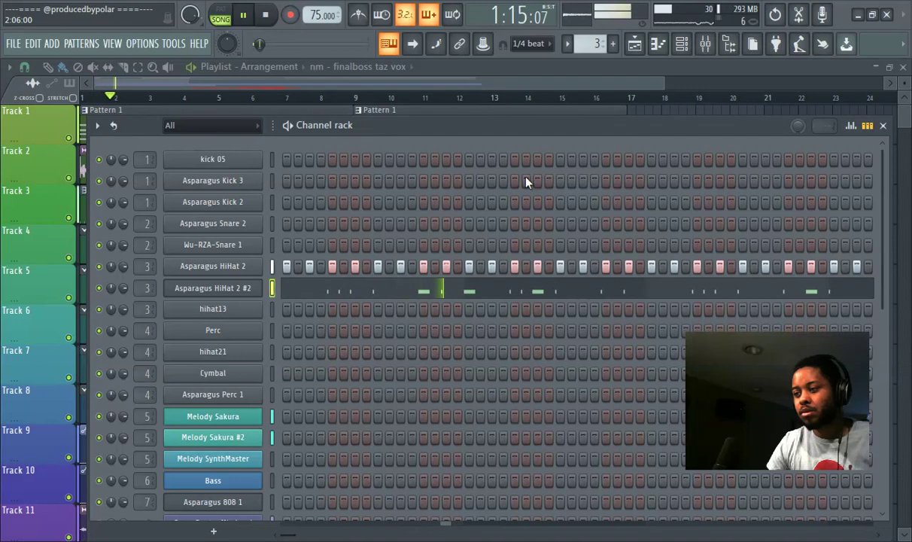
left_click(238, 294)
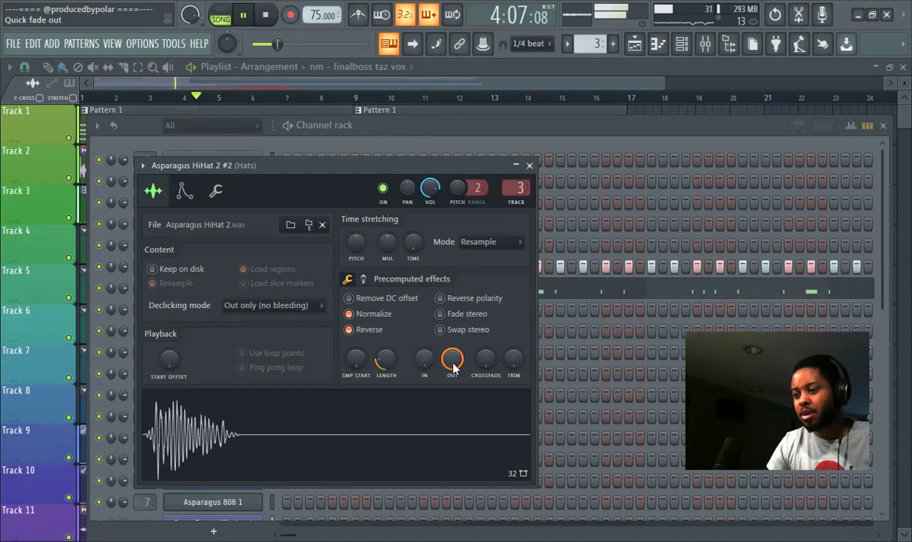
left_click_drag(391, 363, 391, 359)
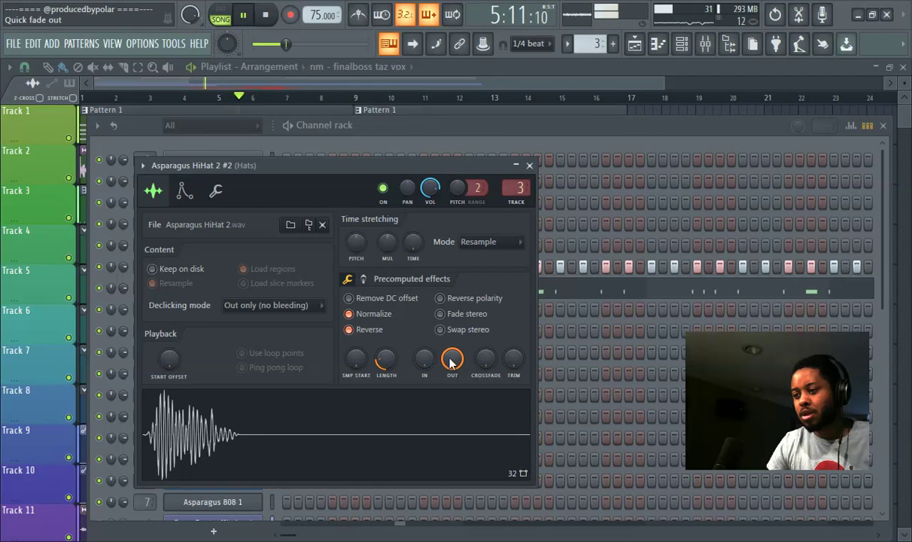
mouse_move(452, 360)
left_mouse_down()
mouse_move(452, 390)
mouse_move(453, 360)
left_mouse_up()
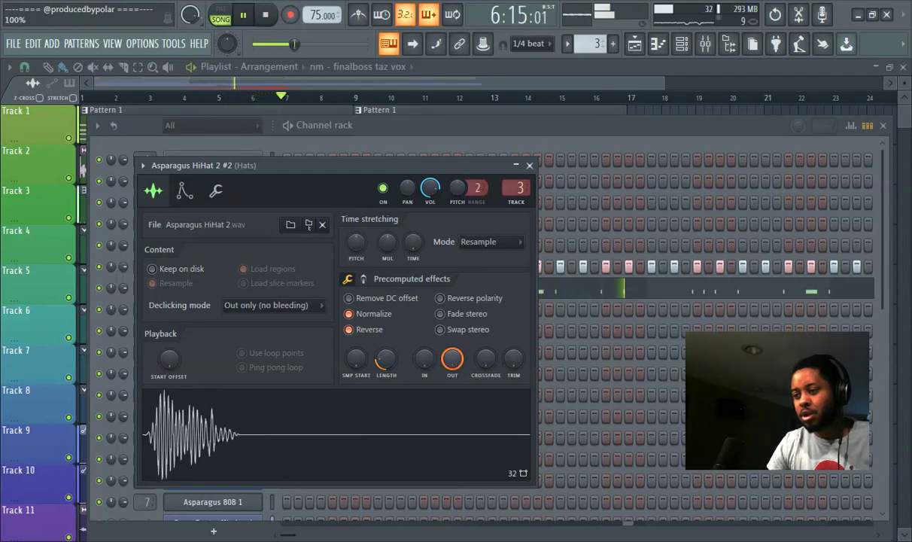
left_click_drag(357, 366, 357, 364)
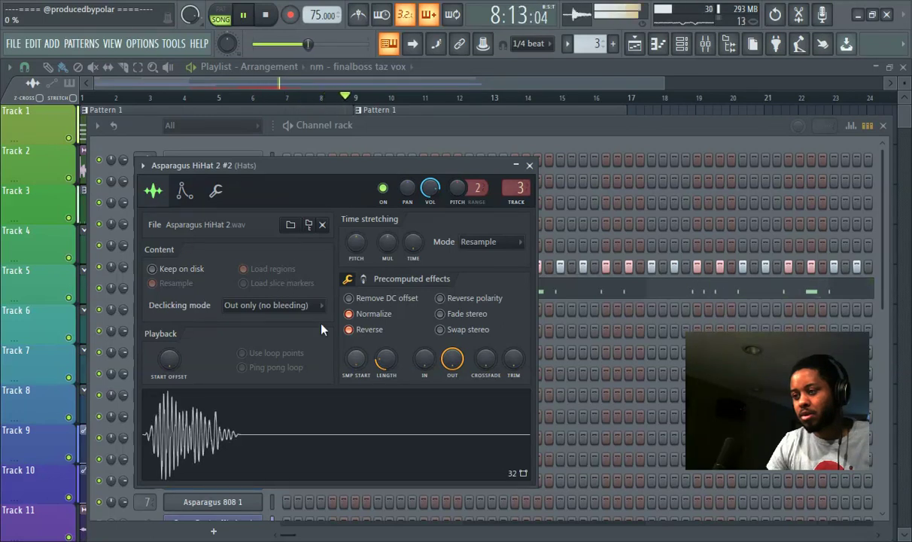
key("Escape")
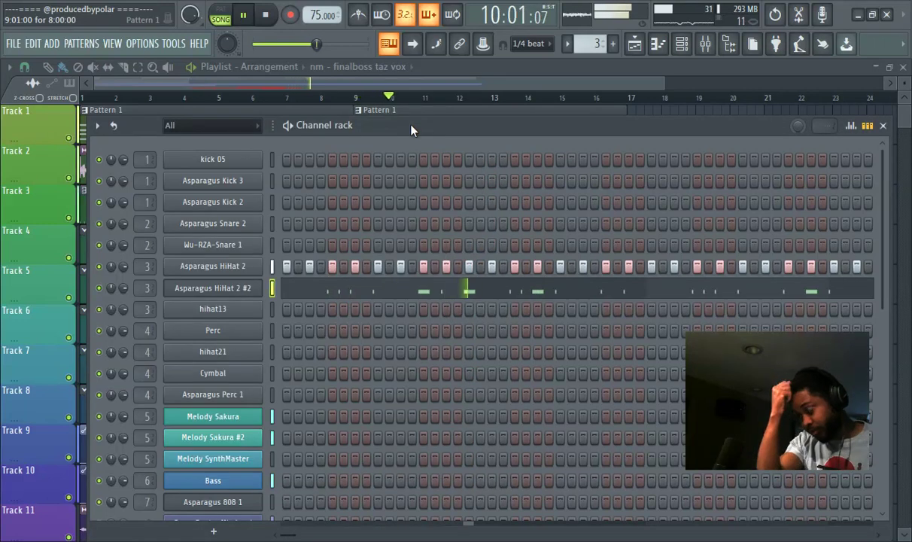
Step: Enable Fruity Love Philter on the Hats mixer track and check its settings
left_click(705, 44)
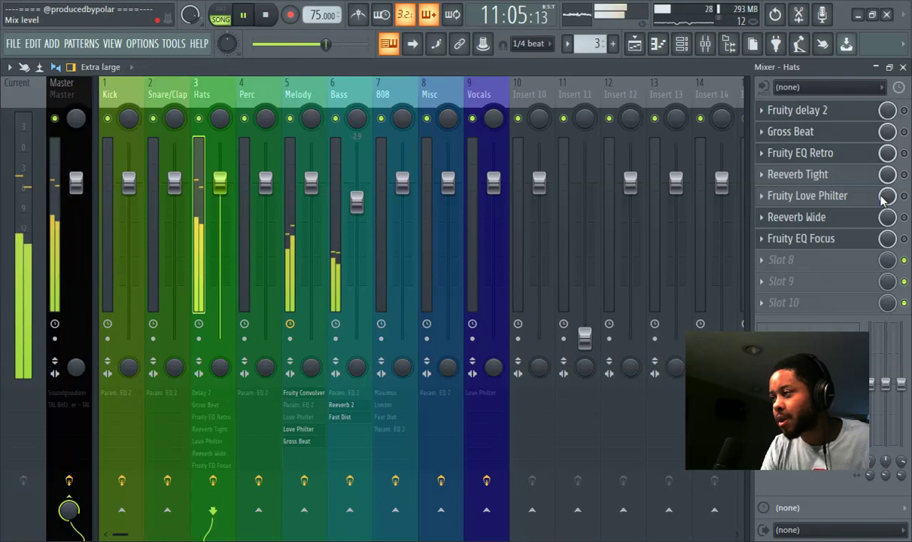
left_click(903, 195)
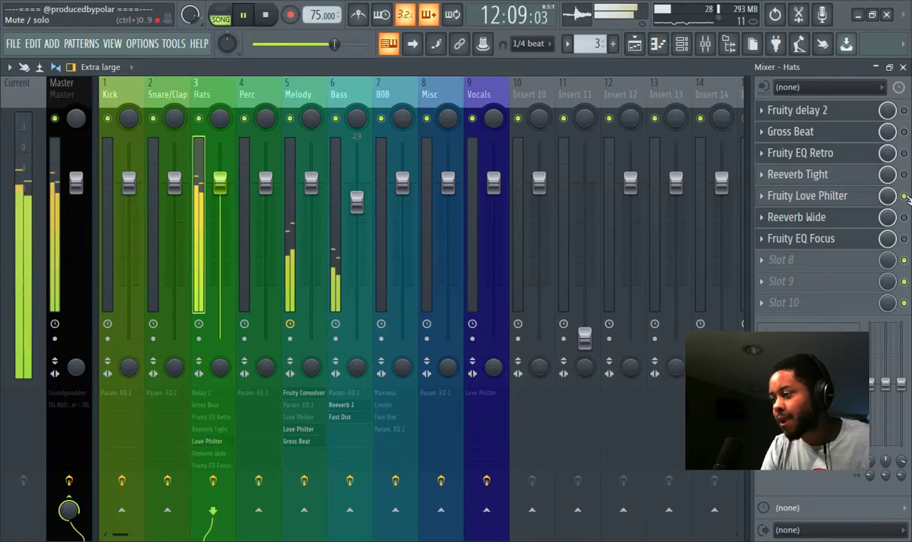
left_click(834, 200)
left_click(834, 200)
left_click(834, 200)
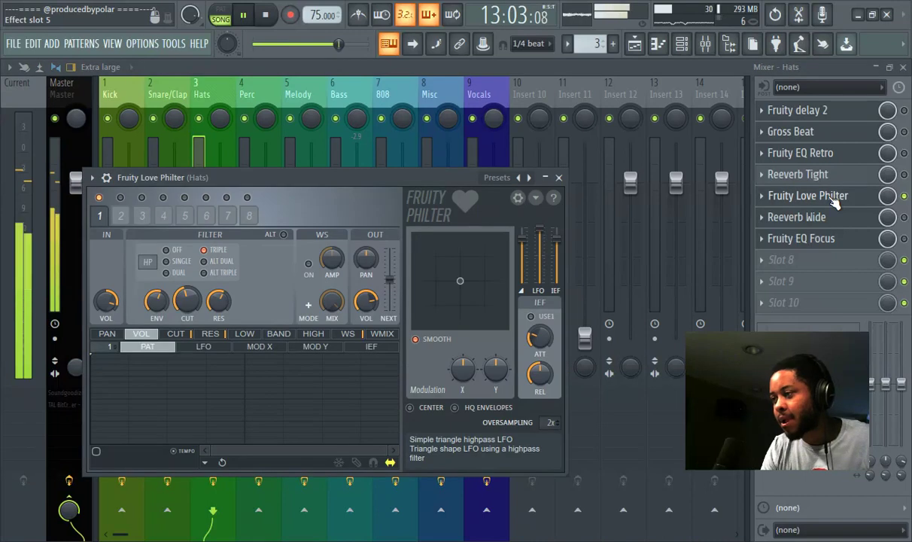
Step: Try the Fruity EQ Focus and Reeverb Tight effects on the Hats mixer track
left_click(845, 242)
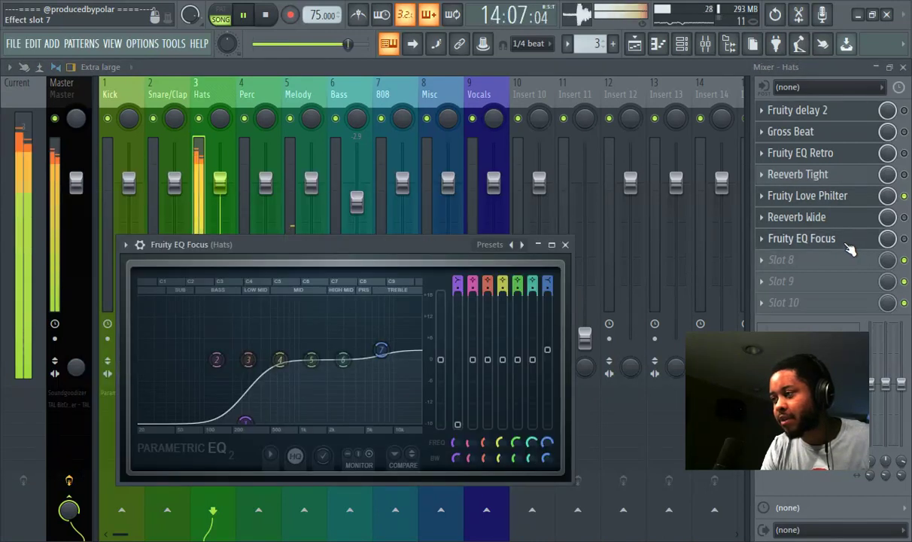
left_click(904, 239)
left_click(847, 241)
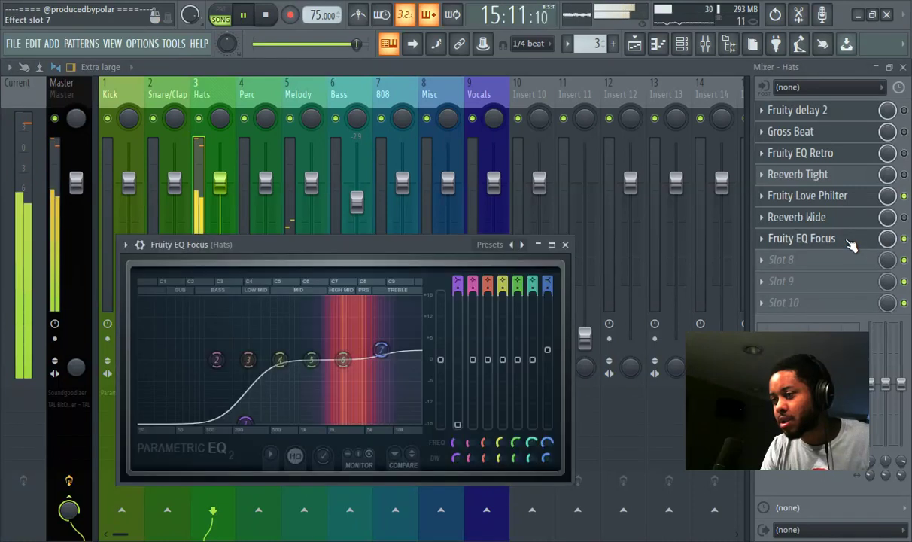
left_click(905, 239)
left_click(905, 174)
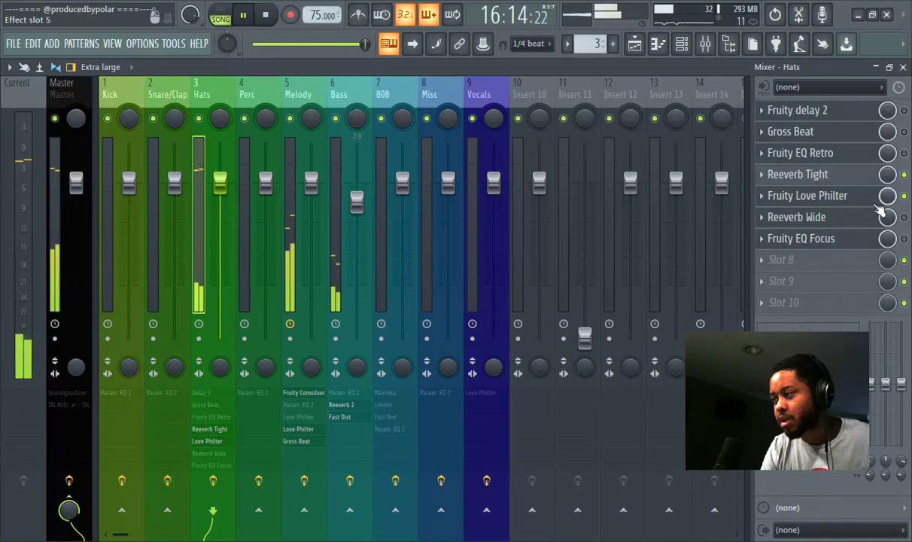
left_click(905, 174)
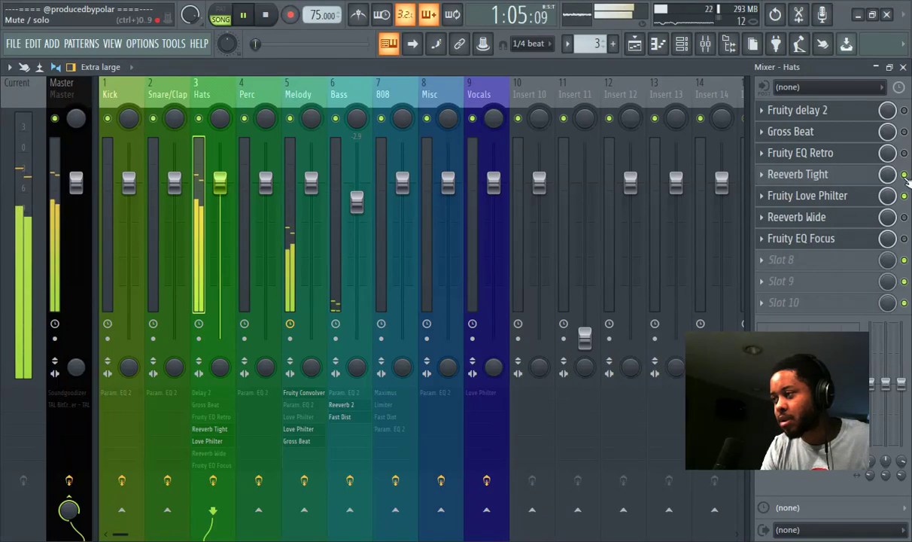
Step: Enable Fruity EQ Retro and Fruity delay 2 on the Hats mixer track, checking the settings of each
left_click(905, 153)
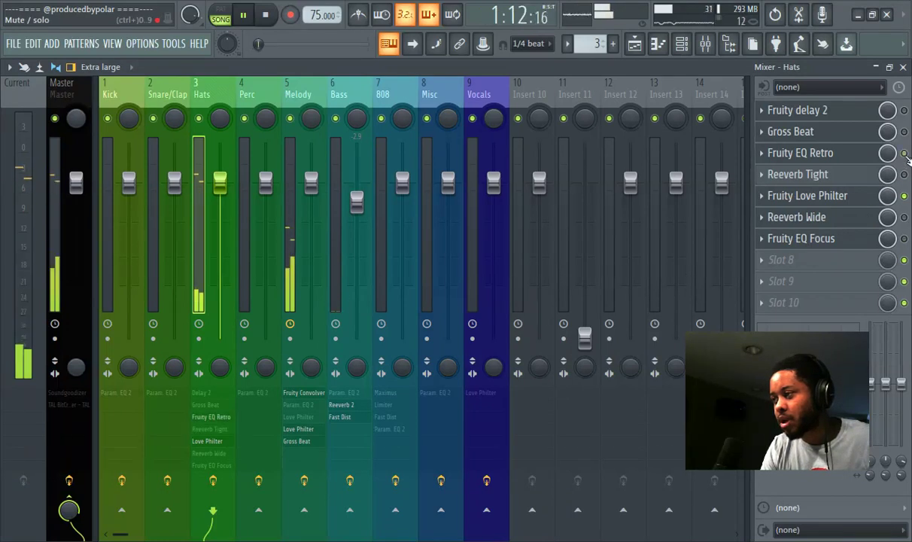
left_click(843, 156)
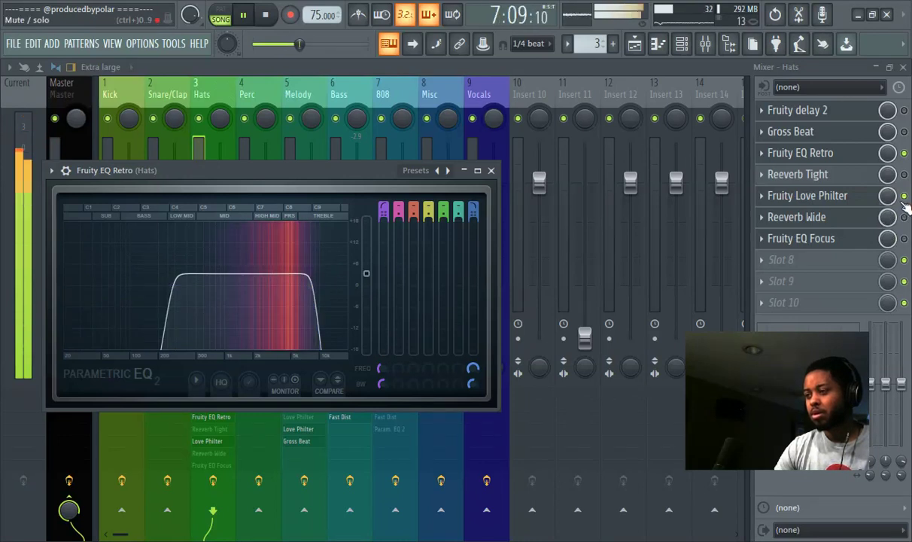
left_click(904, 110)
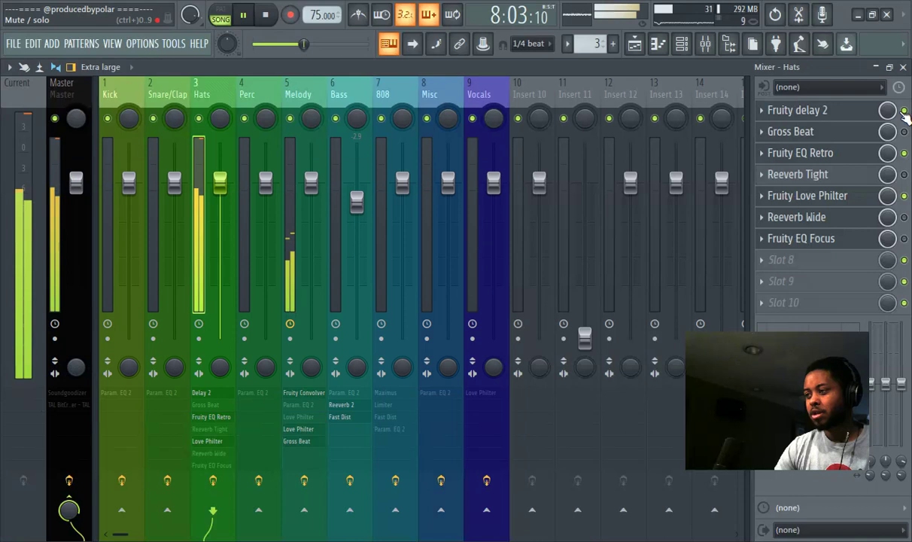
left_click(803, 111)
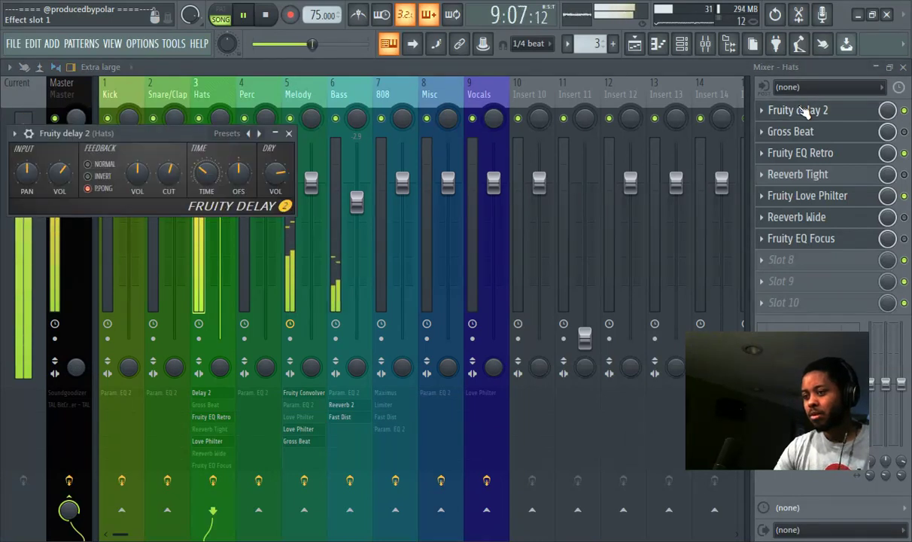
Step: Create an automation clip for the mix level of Fruity delay 2 on the Hats track
left_click(888, 112)
right_click(888, 113)
left_click(814, 205)
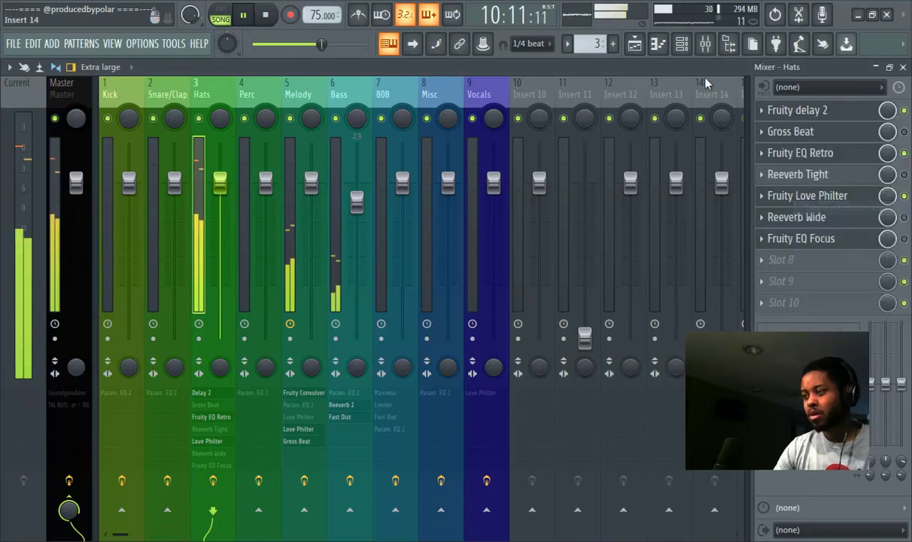
Step: Shape the Delay 2 mix level automation clip on Track 12 to stay at zero until bar 9 and jump up there
left_click(634, 48)
scroll(329, 452, "down", 4)
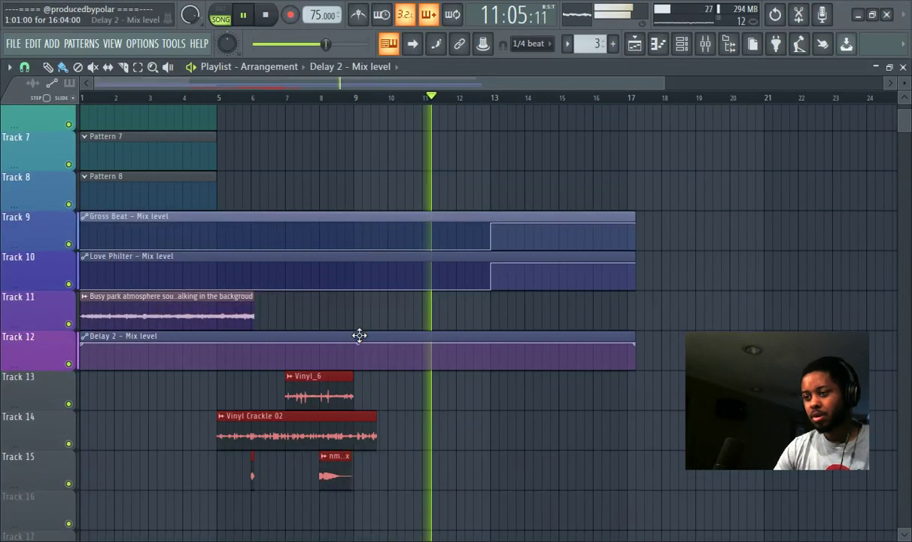
right_click(356, 357)
mouse_move(356, 355)
left_mouse_down()
mouse_move(355, 337)
mouse_move(356, 372)
left_mouse_up()
right_click(346, 359)
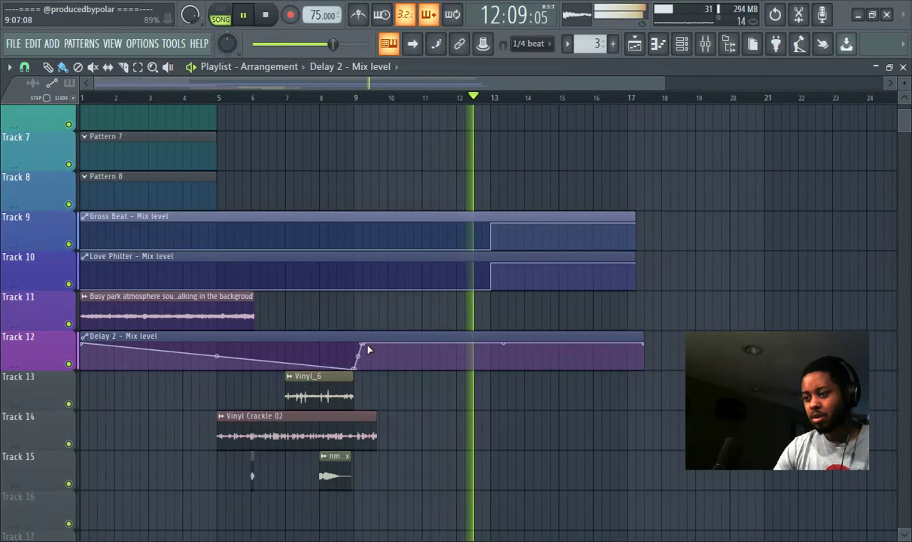
left_click_drag(365, 343, 360, 340)
left_click(84, 338)
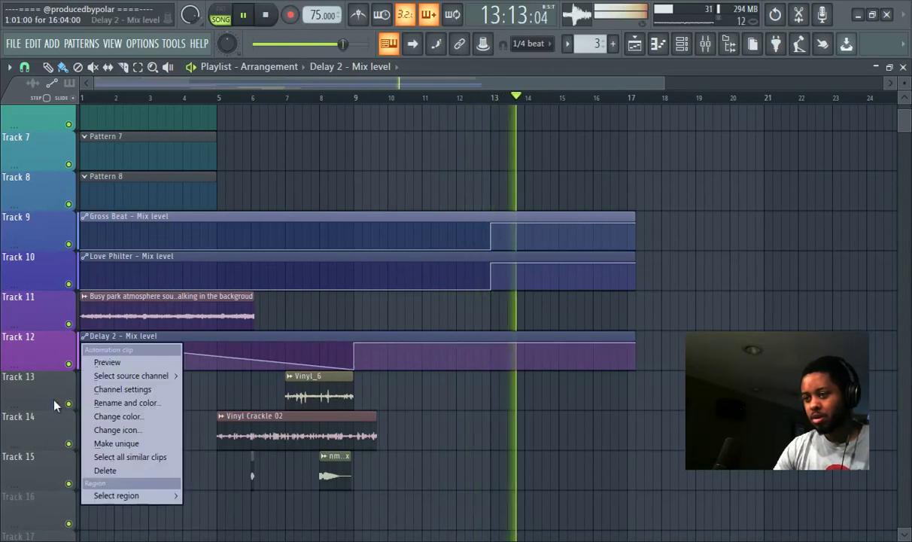
left_click(190, 92)
left_click_drag(84, 344, 142, 405)
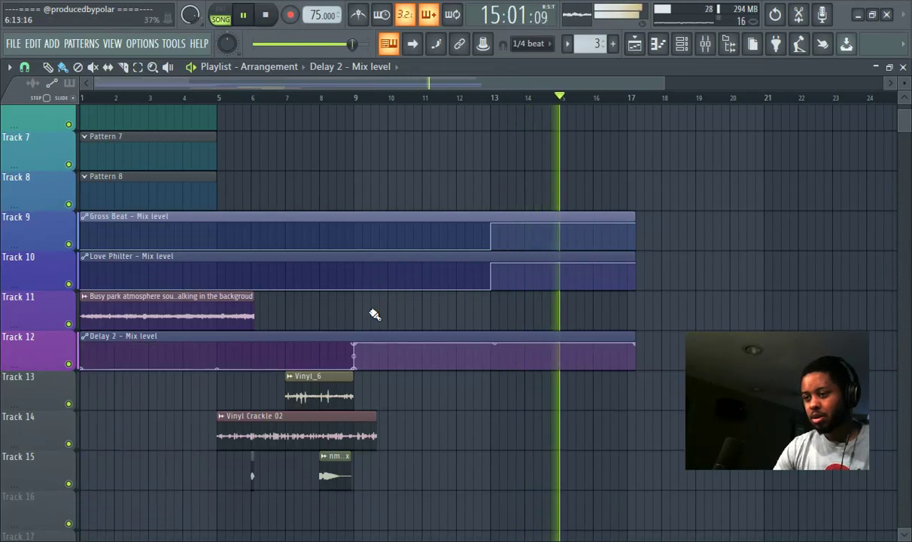
Step: Enable Reeverb Wide and Gross Beat on the Hats mixer track, checking the Gross Beat settings
left_click(704, 44)
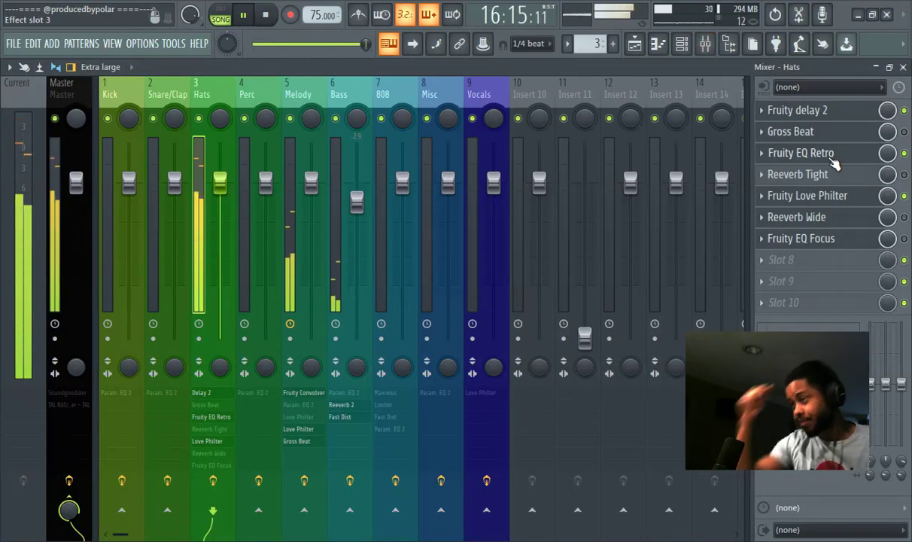
left_click(904, 217)
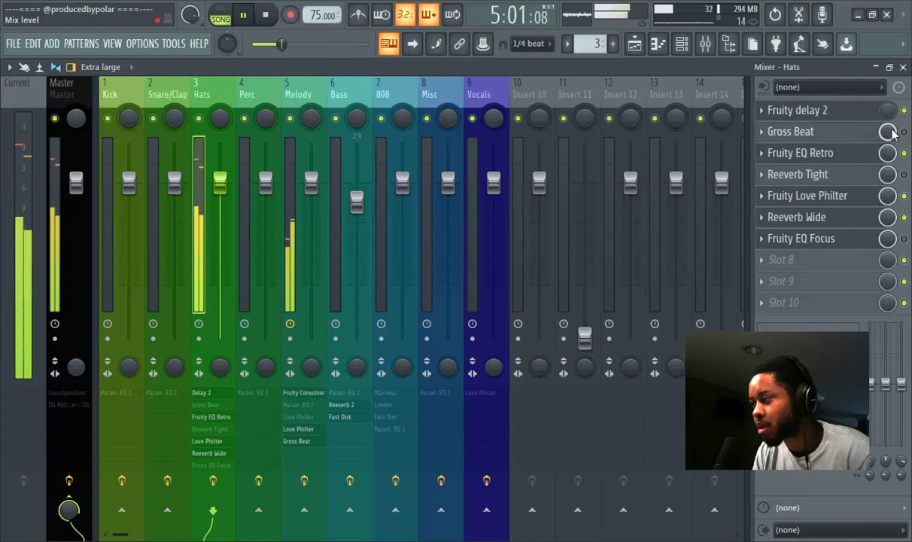
left_click(850, 133)
left_click(851, 134)
left_click(851, 134)
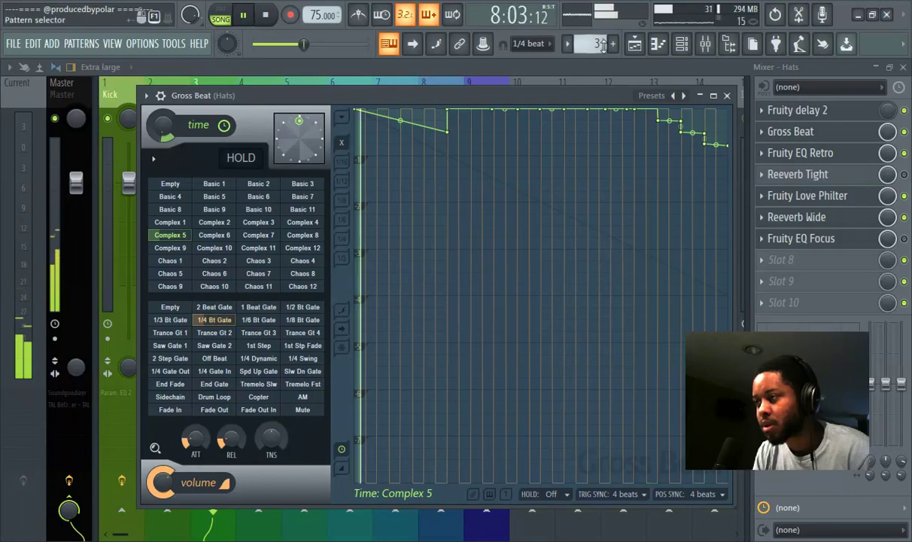
left_click(634, 45)
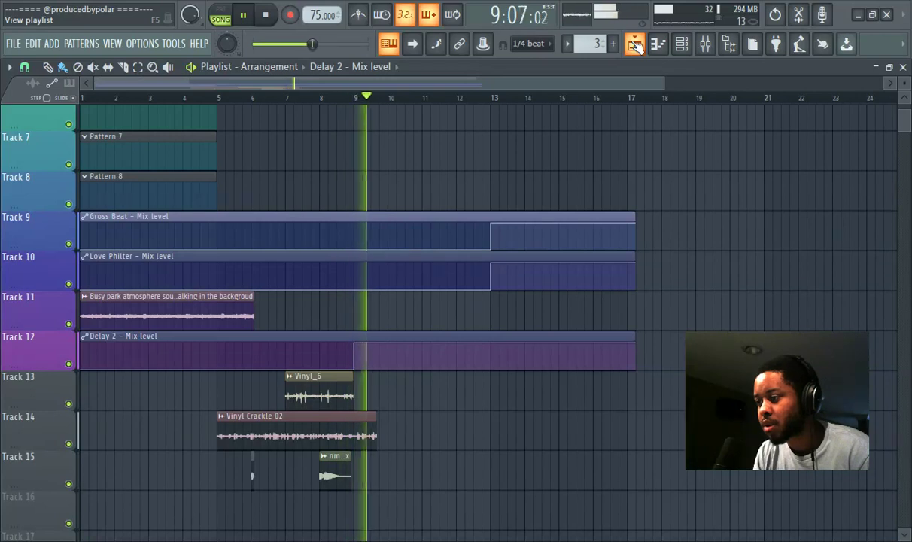
left_click(707, 48)
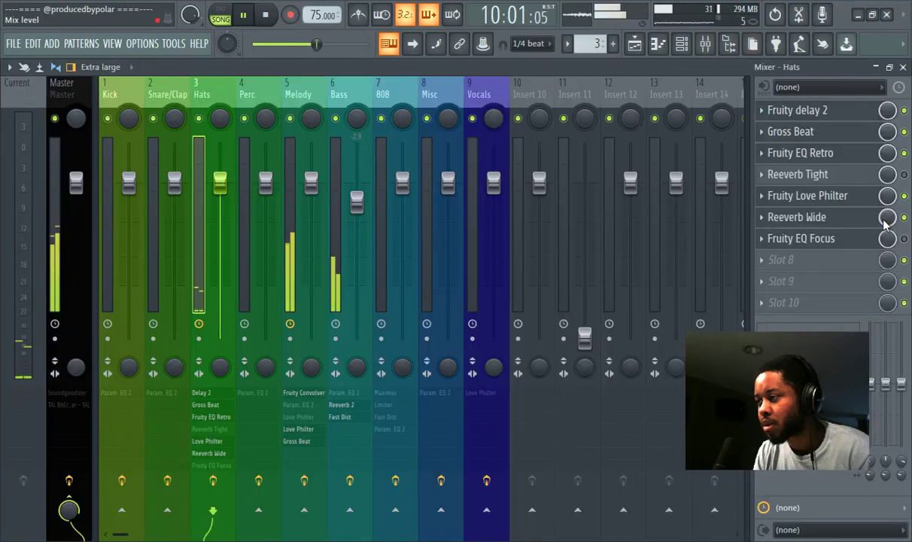
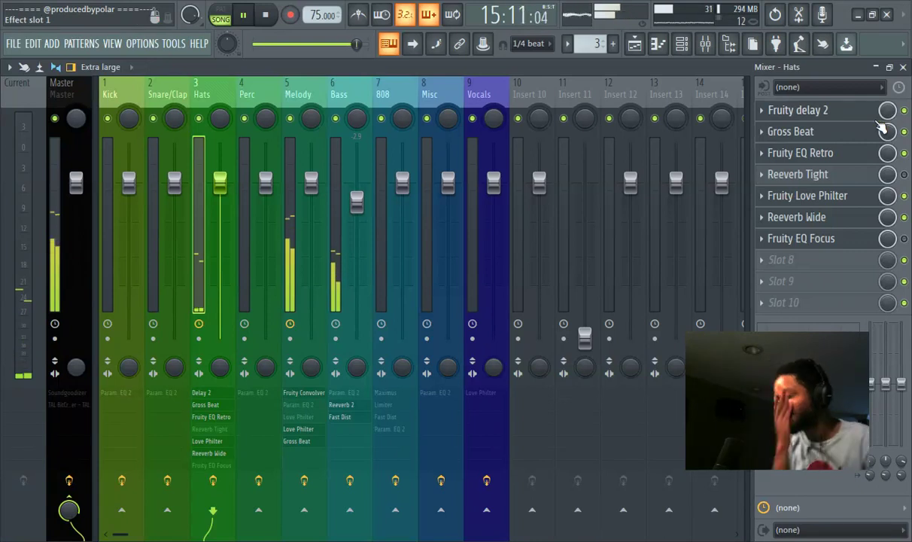
Step: Apply the strumizer to all Melody Sakura notes in Pattern 1
left_click(635, 46)
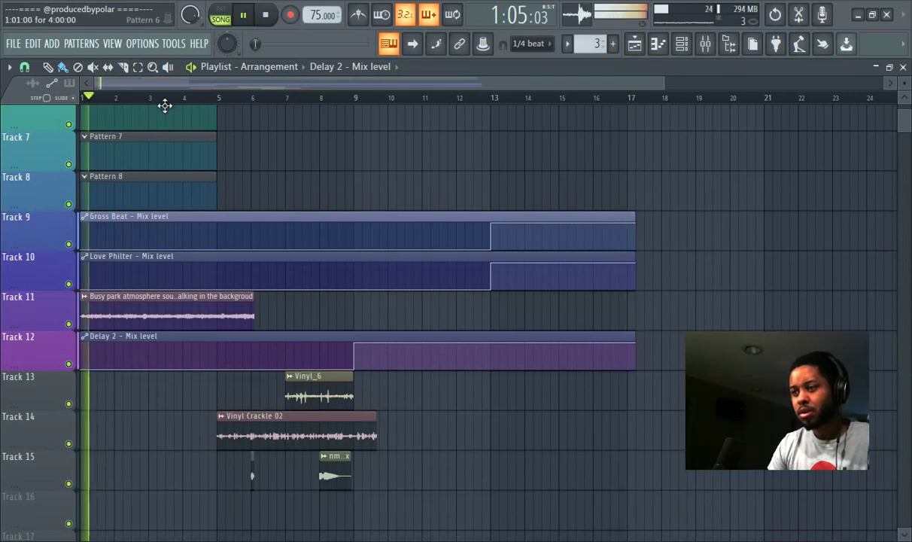
scroll(338, 203, "up", 6)
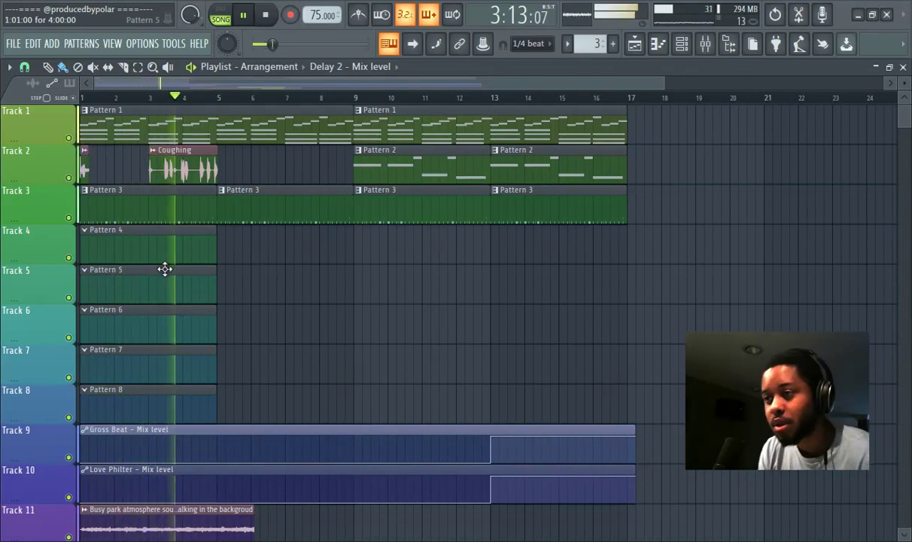
double_click(112, 129)
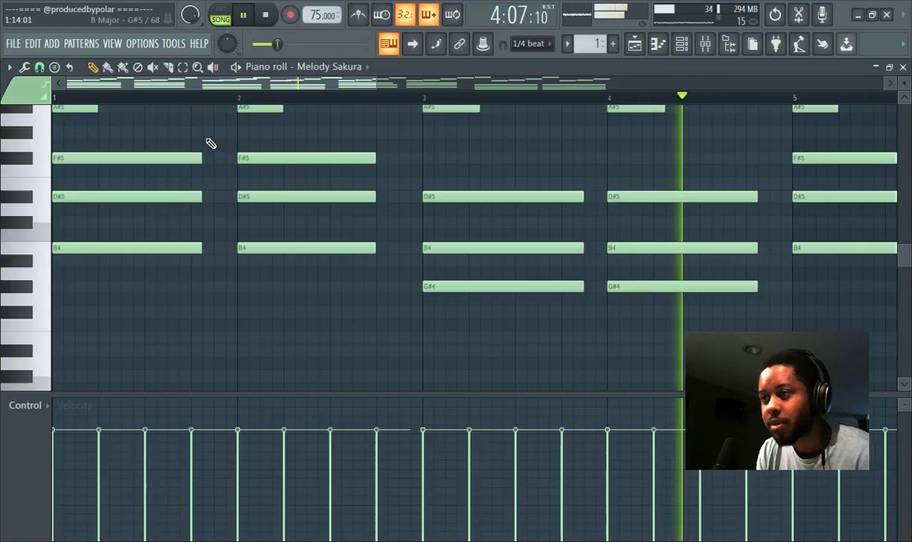
scroll(271, 160, "down", 2)
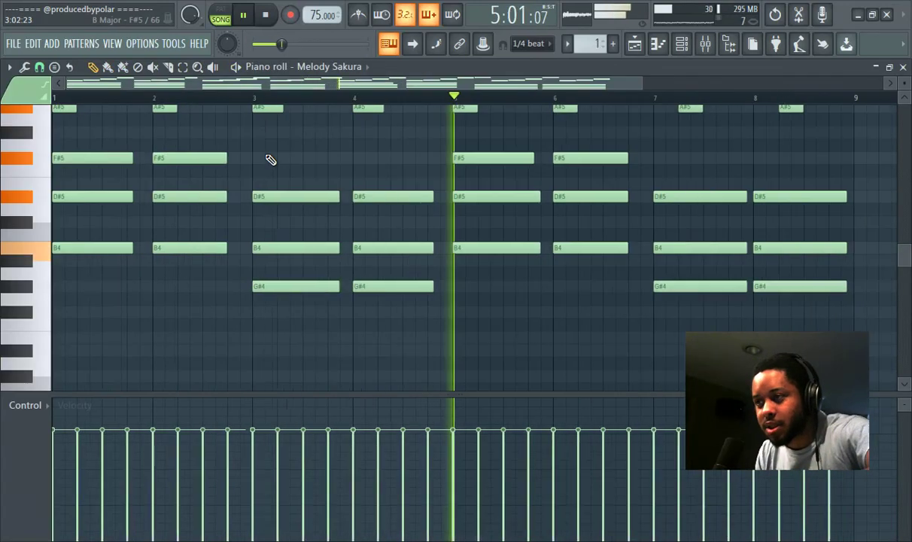
scroll(273, 158, "down", 1)
key("ctrl+a")
scroll(274, 158, "up", 2)
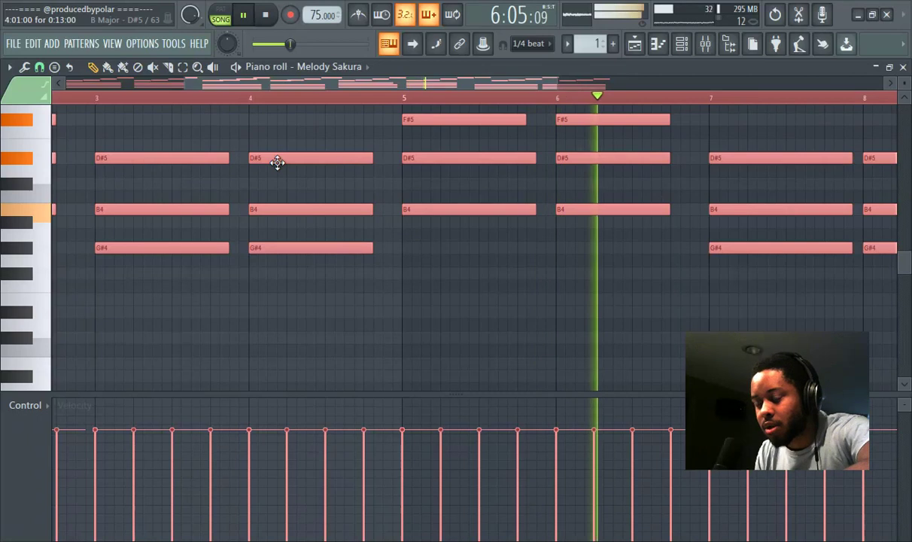
key("alt+s")
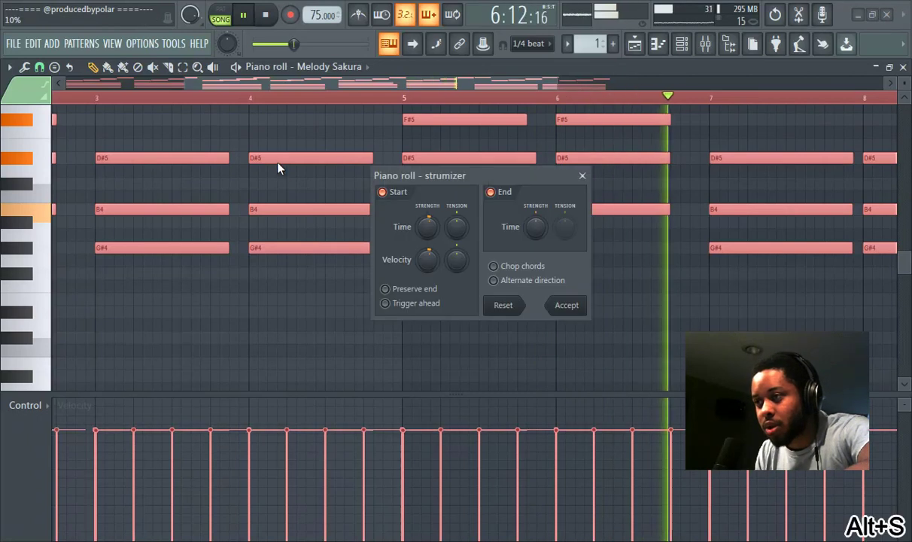
left_click(566, 305)
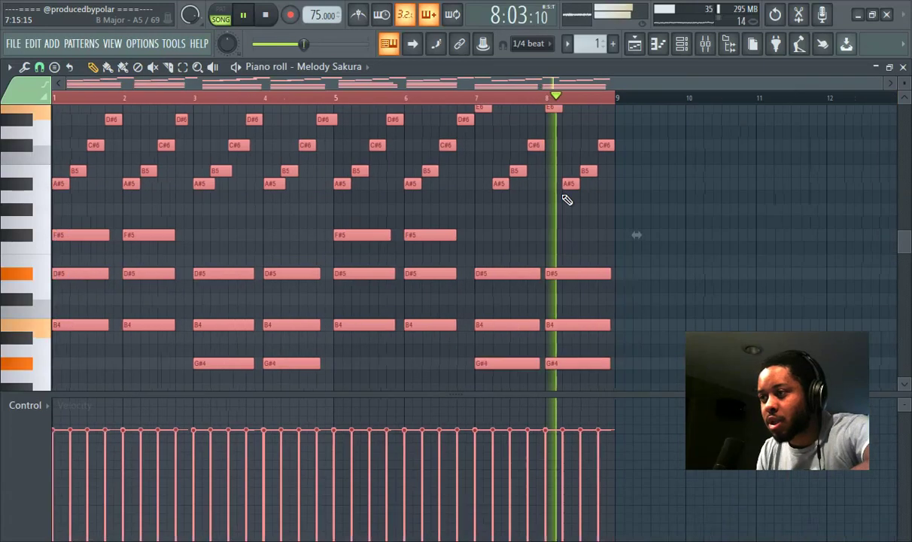
Step: Randomize the pan and velocity levels of the upper Melody Sakura notes, from A#5 to E6
scroll(707, 239, "up", 1)
left_click_drag(696, 280, 68, 116)
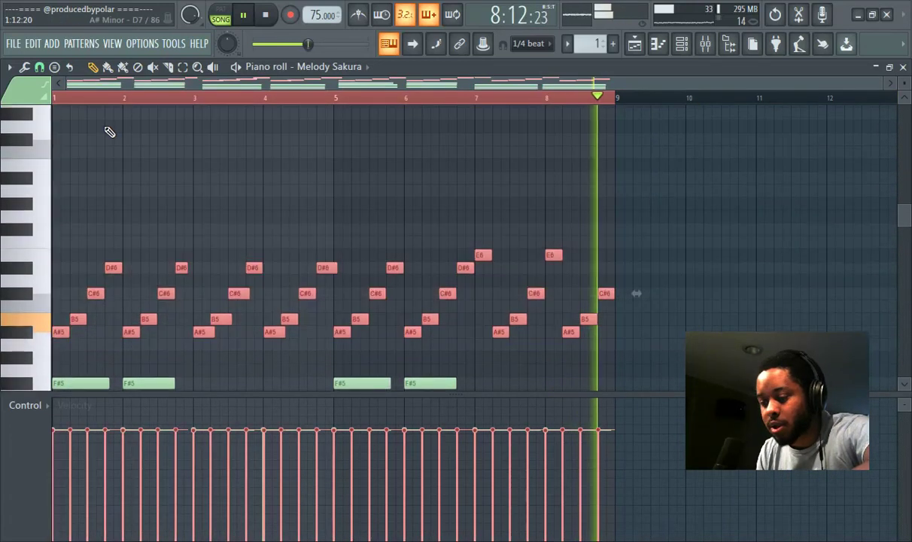
key("alt+r")
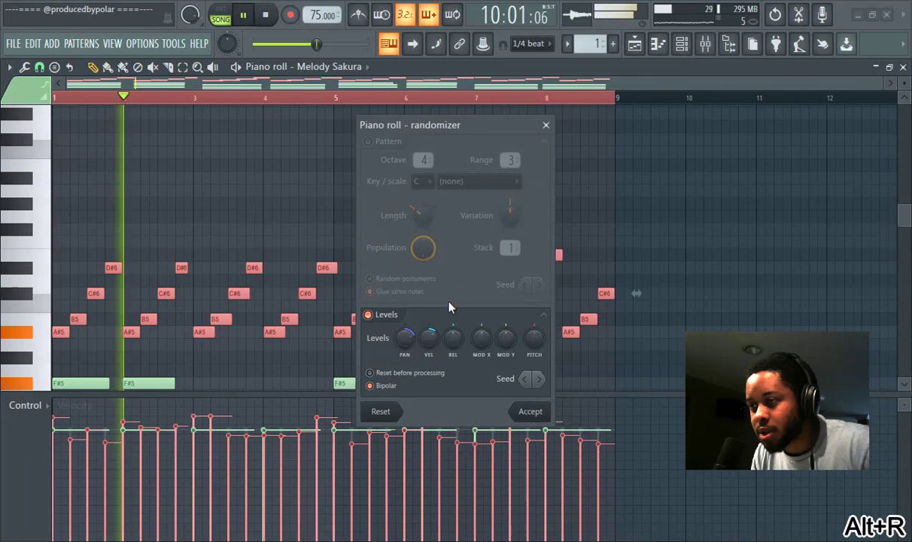
left_click_drag(404, 342, 430, 333)
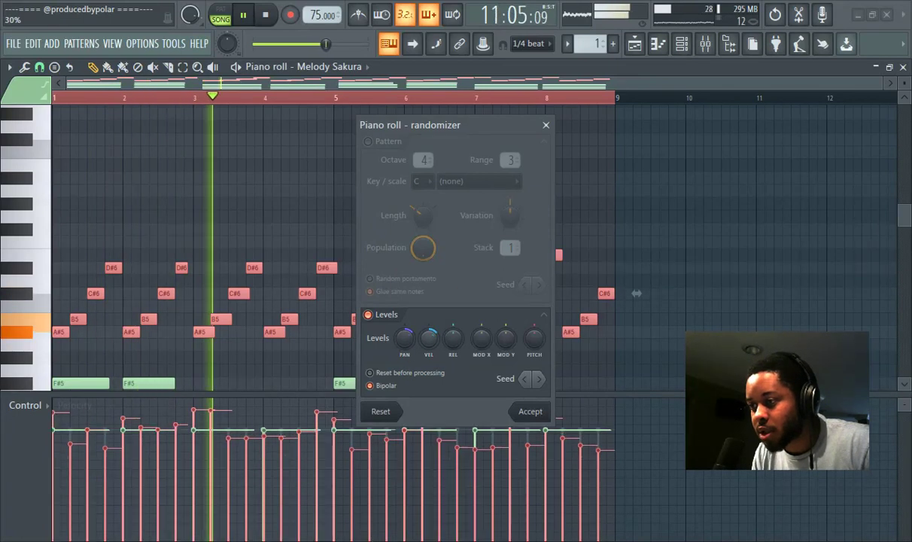
left_click(538, 413)
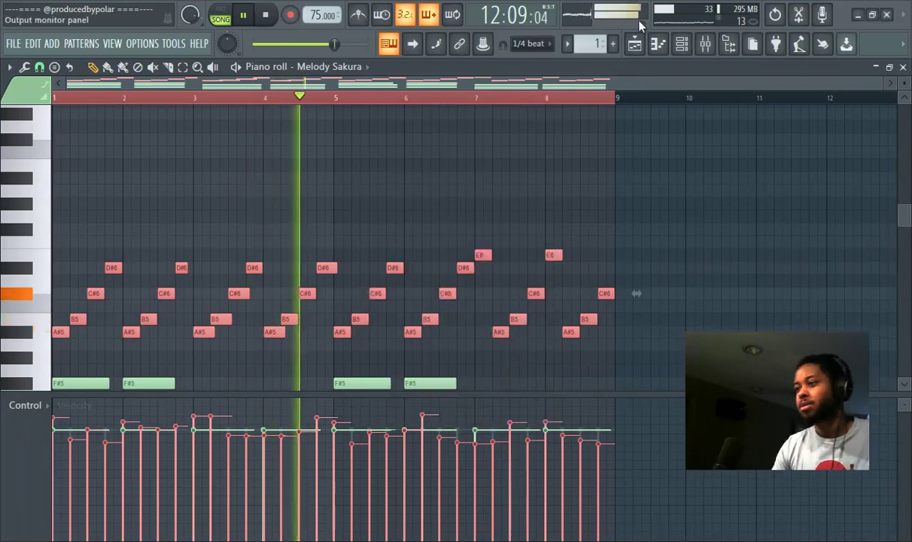
Step: Place Asparagus Snare 2 hits on steps 5, 13, 21, 29 and 37 of Pattern 4
left_click(634, 45)
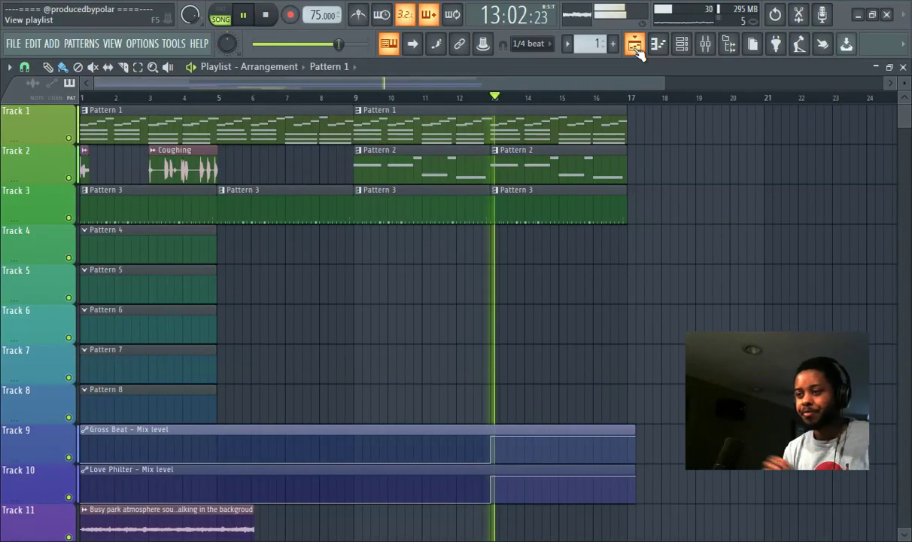
left_click(116, 236)
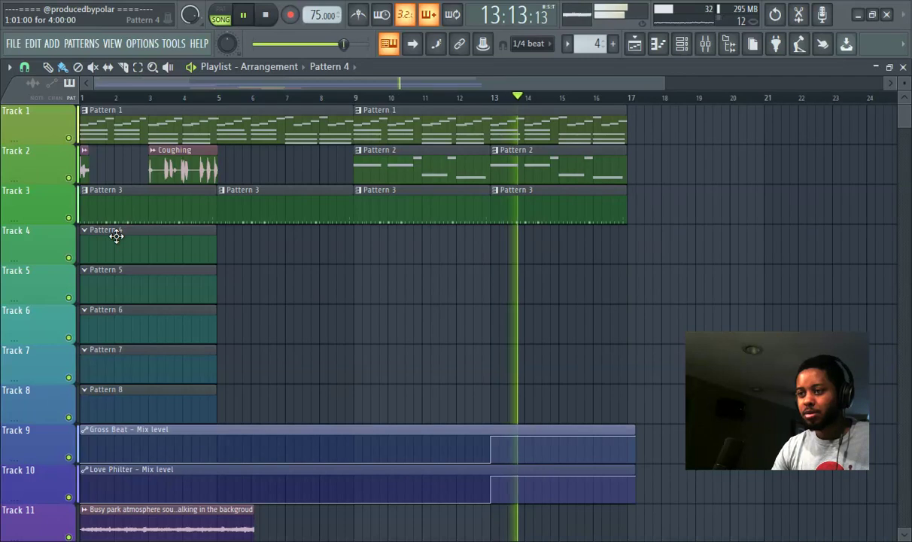
left_click(682, 44)
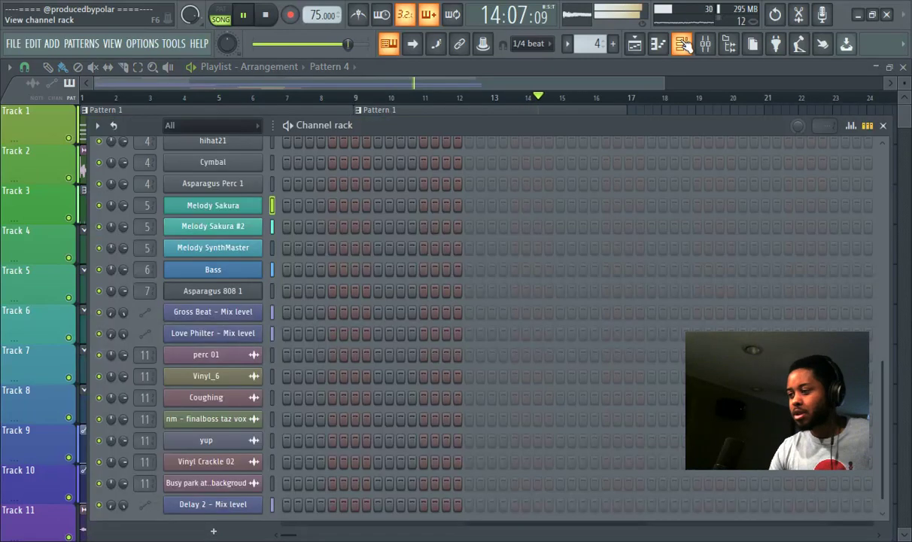
scroll(549, 202, "up", 5)
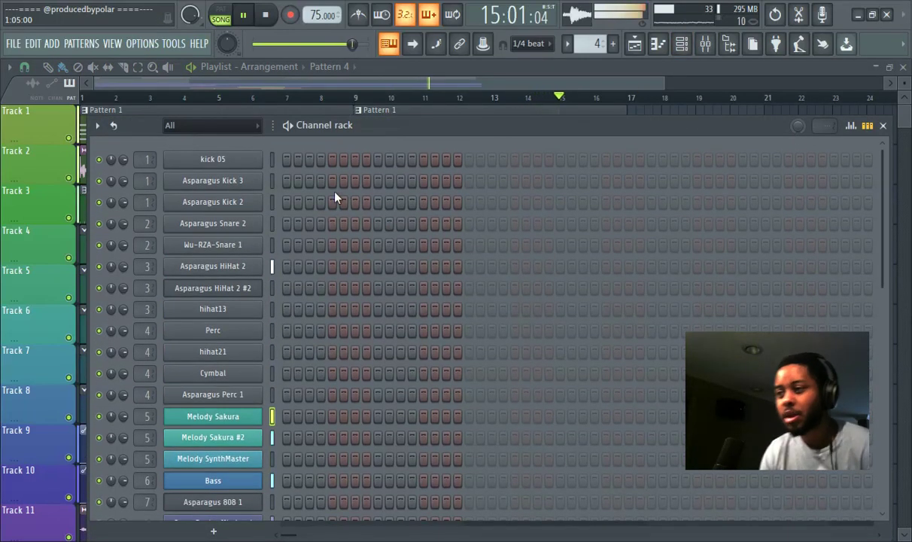
left_click(331, 224)
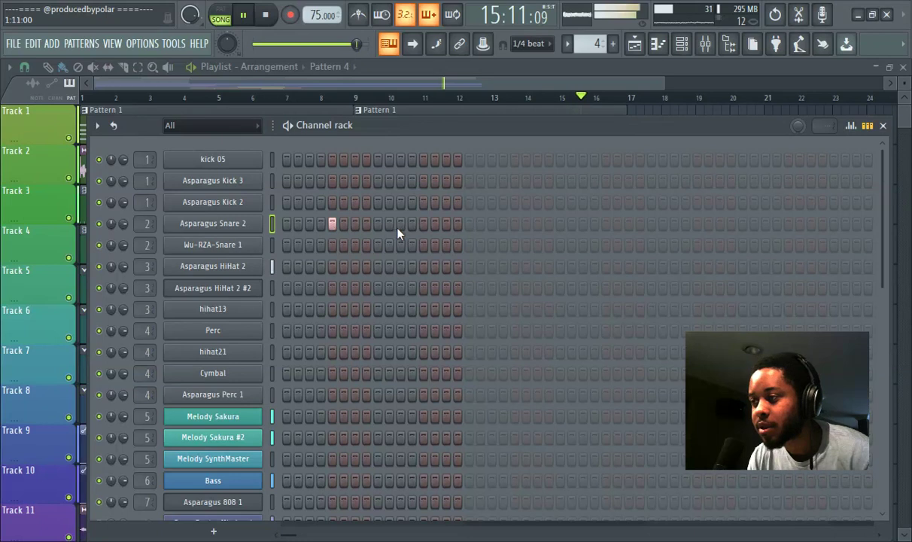
left_click(515, 224)
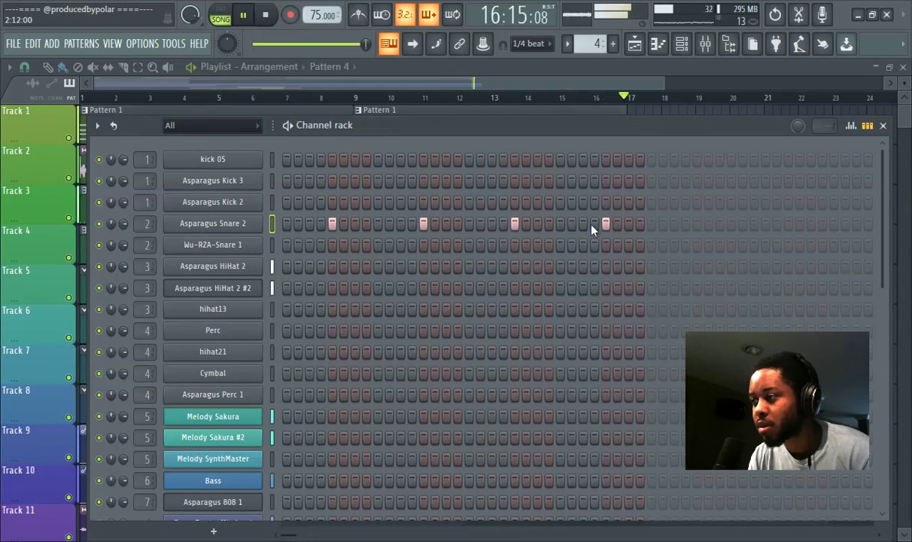
left_click(695, 226)
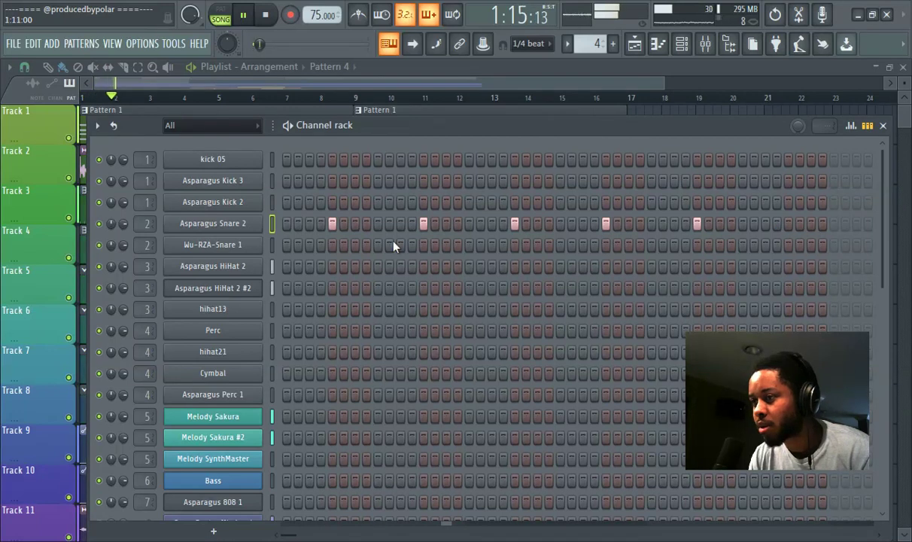
Step: Clone the Asparagus Snare 2 channel and place hits for the clone on steps 5, 13, 21, 29 and 37
right_click(214, 221)
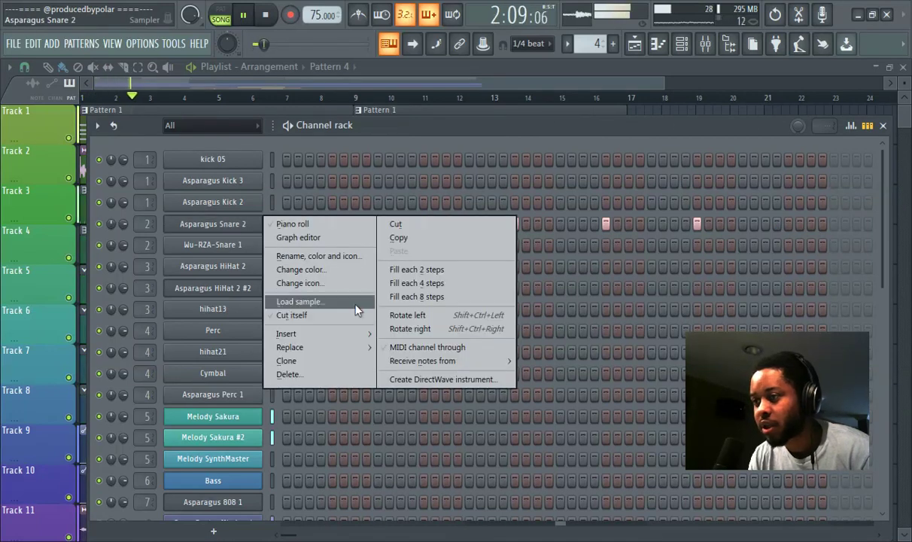
left_click(339, 360)
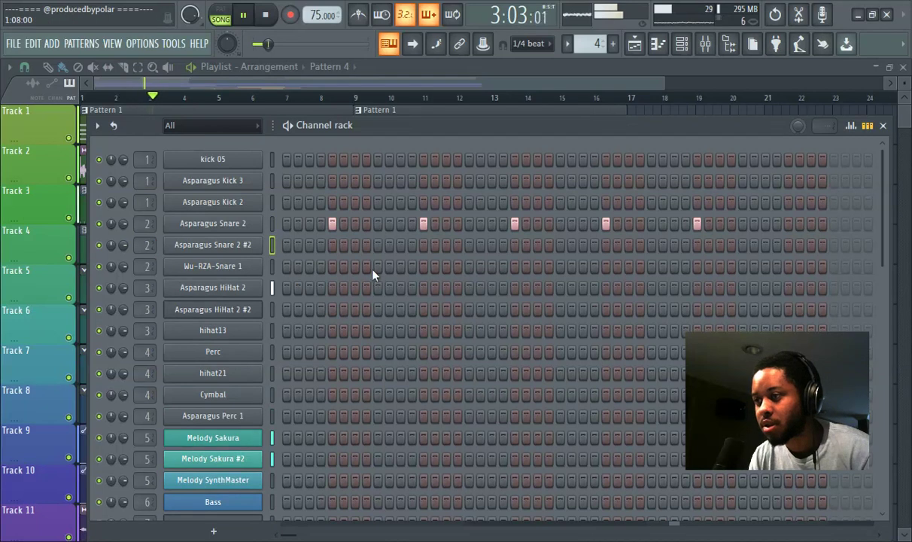
left_click(331, 249)
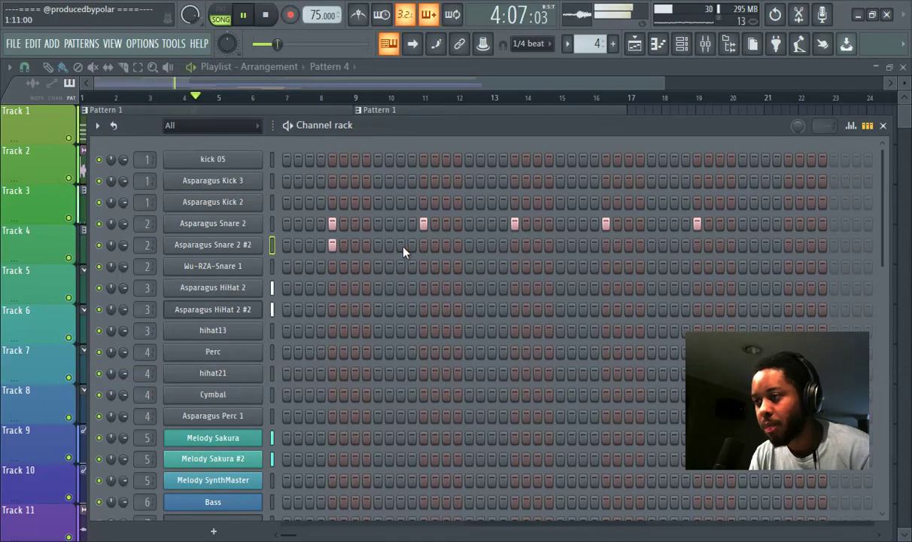
left_click(424, 244)
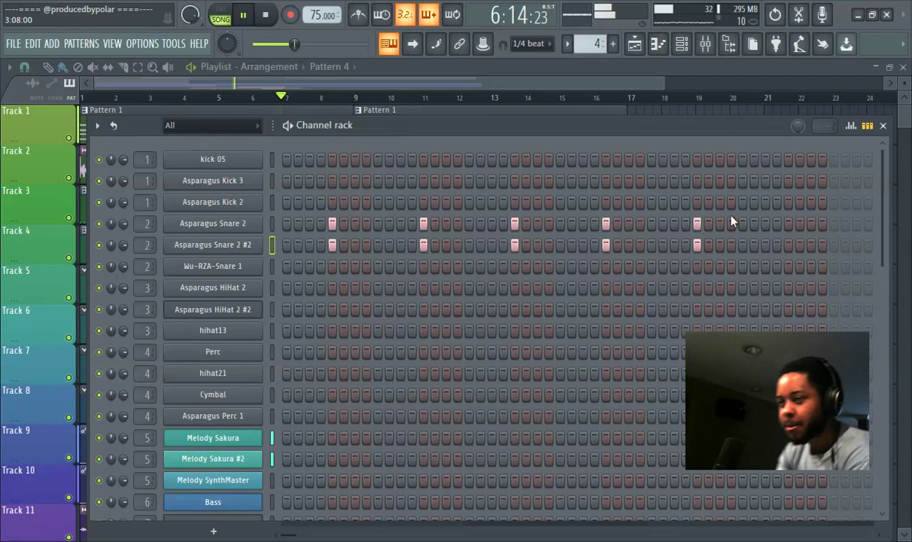
Step: Add a hit on step 45 to both Asparagus Snare 2 channels and widen the channel rack for more steps
left_click(788, 223)
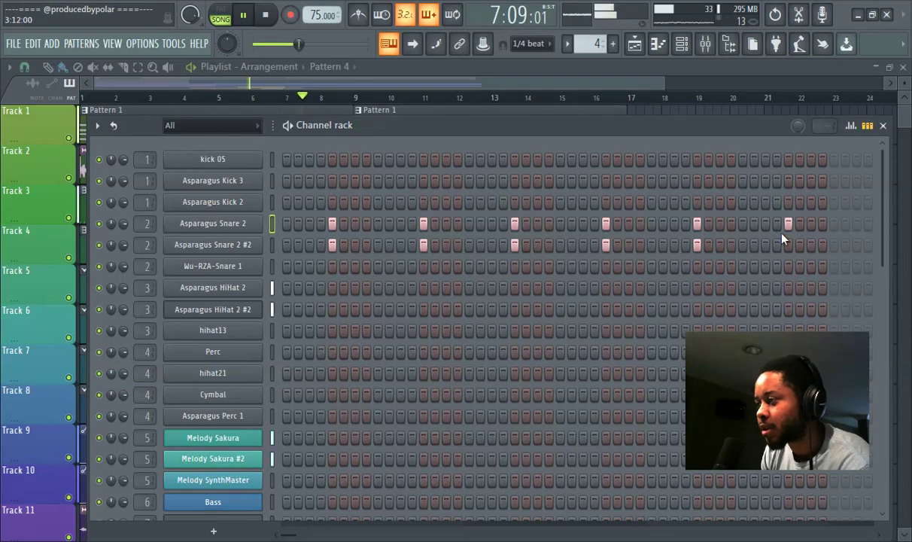
left_click_drag(707, 125, 515, 114)
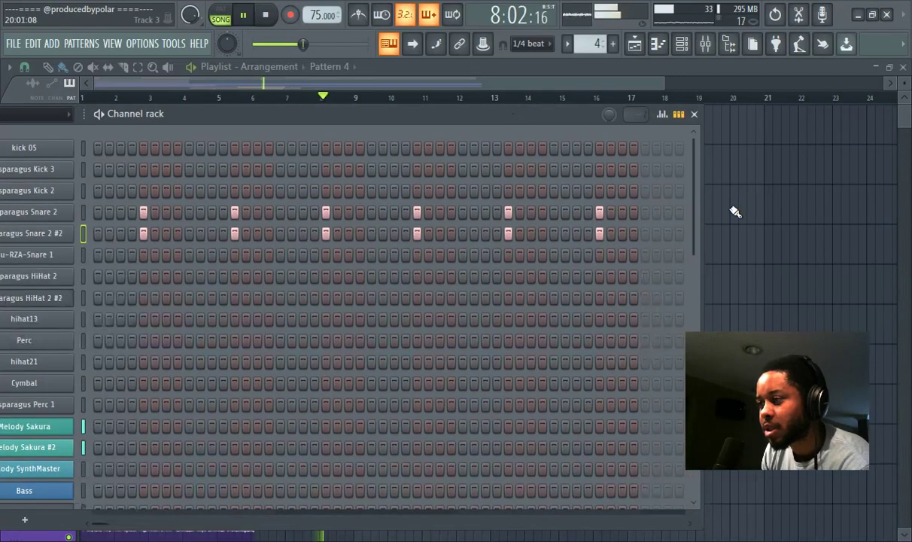
left_click_drag(702, 228, 909, 226)
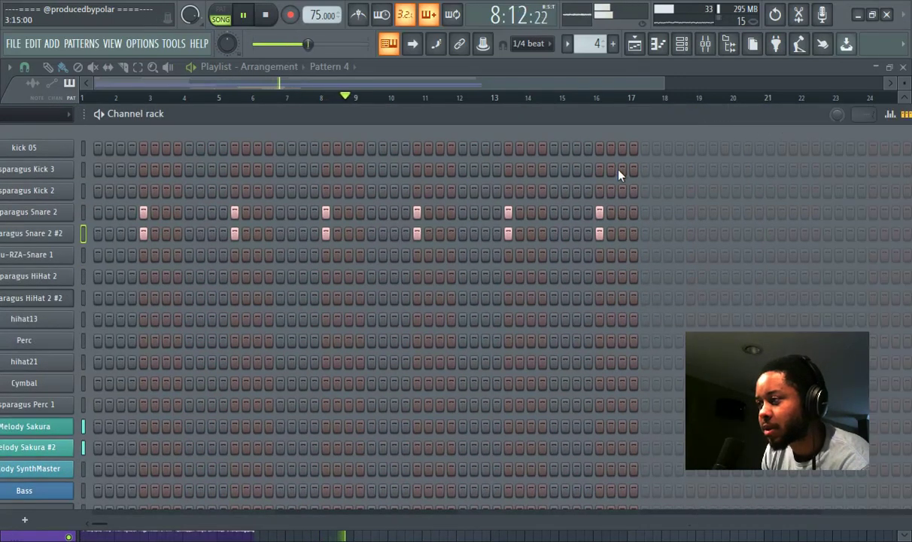
Step: Duplicate the Pattern 4 clip on Track 4 three times, filling the arrangement up to bar 17
left_click_drag(560, 125, 578, 305)
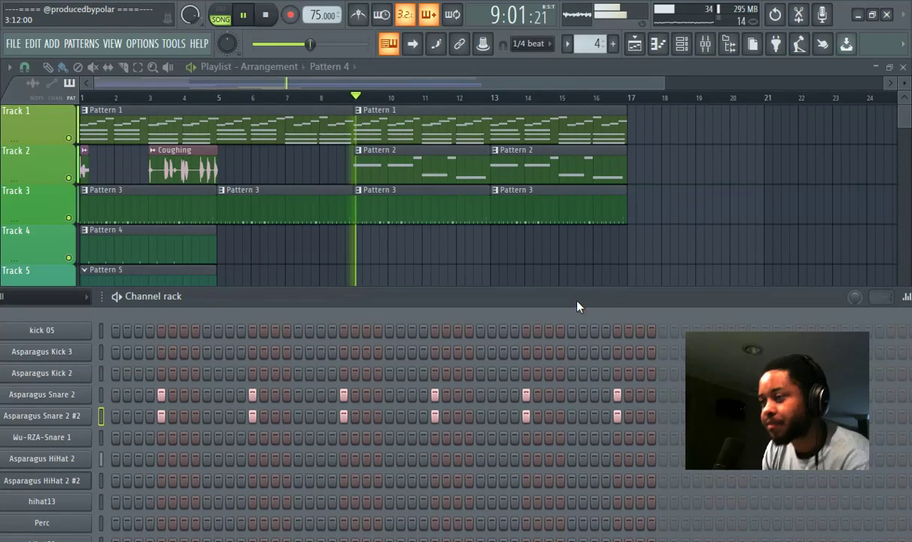
left_click(183, 243)
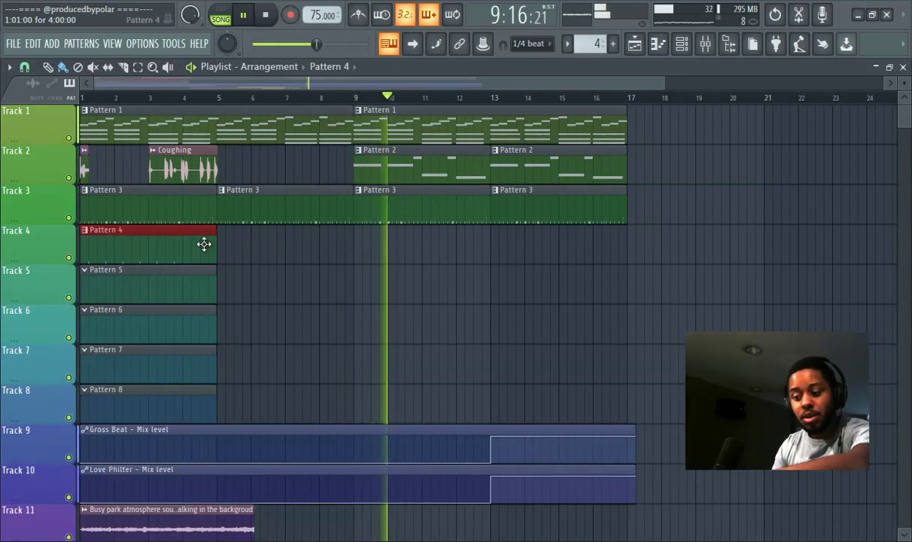
key("ctrl+b")
key("ctrl+b")
key("ctrl+b")
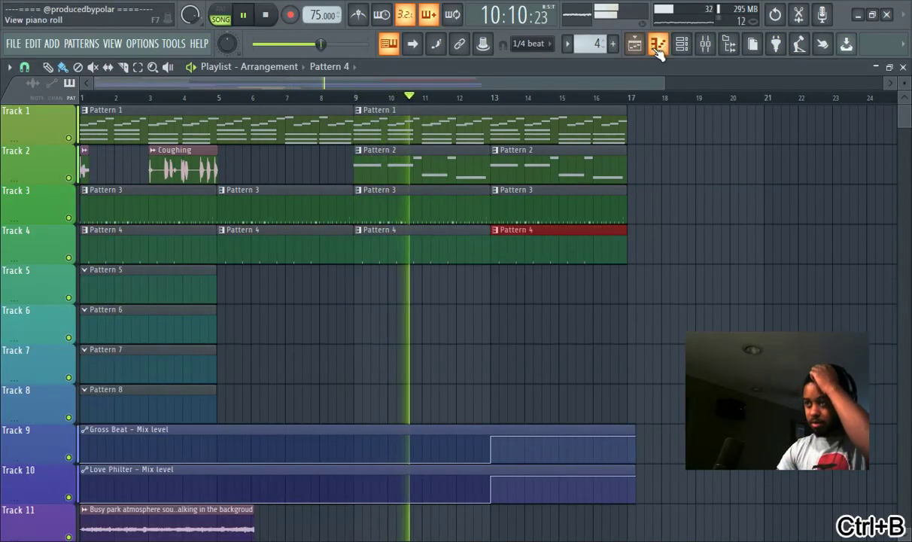
Step: Place kick 05 hits on steps 1, 4, 9, 11 and 12 of Pattern 4
left_click(680, 43)
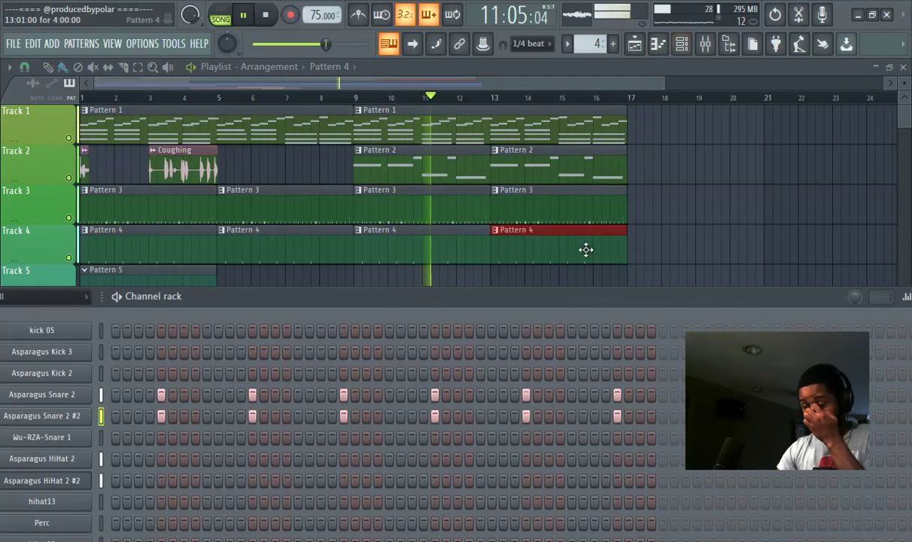
left_click_drag(474, 301, 503, 175)
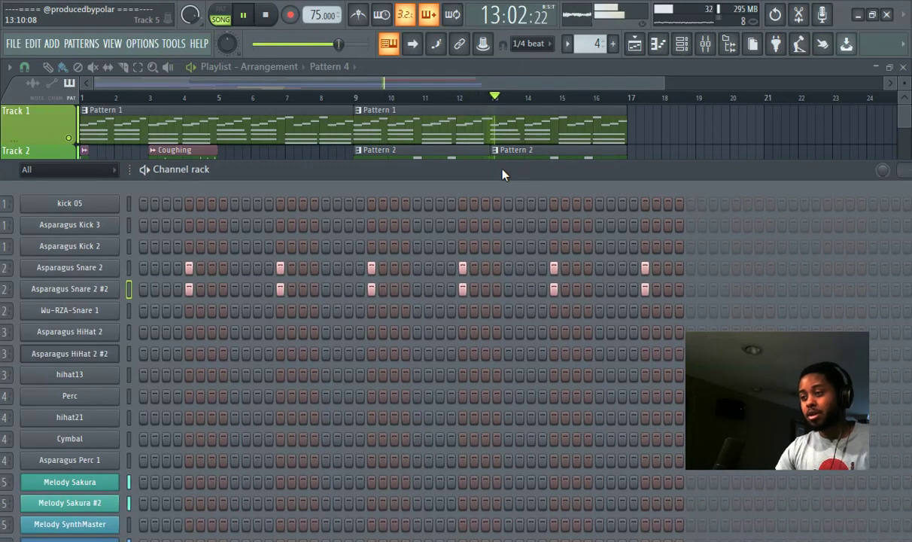
left_click_drag(752, 353, 770, 97)
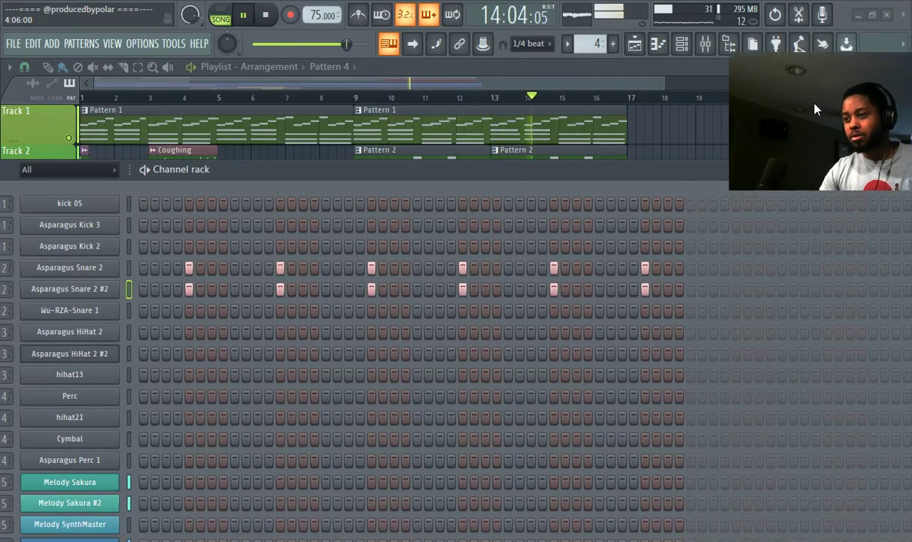
left_click(142, 204)
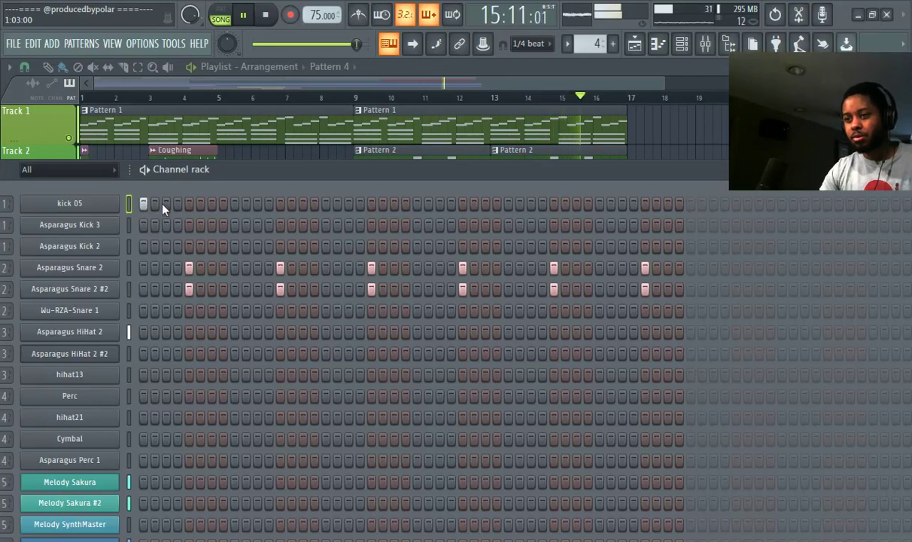
left_click(178, 204)
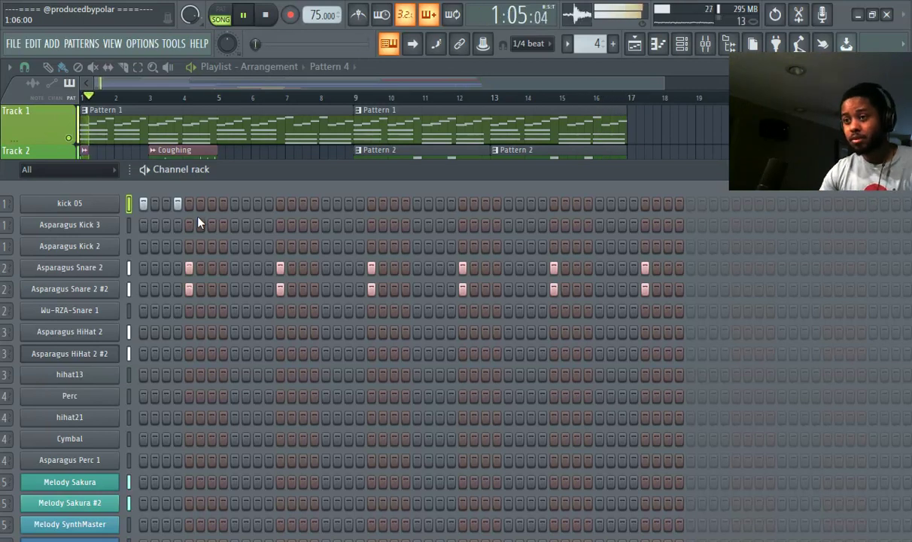
left_click(234, 204)
left_click(257, 204)
left_click(269, 204)
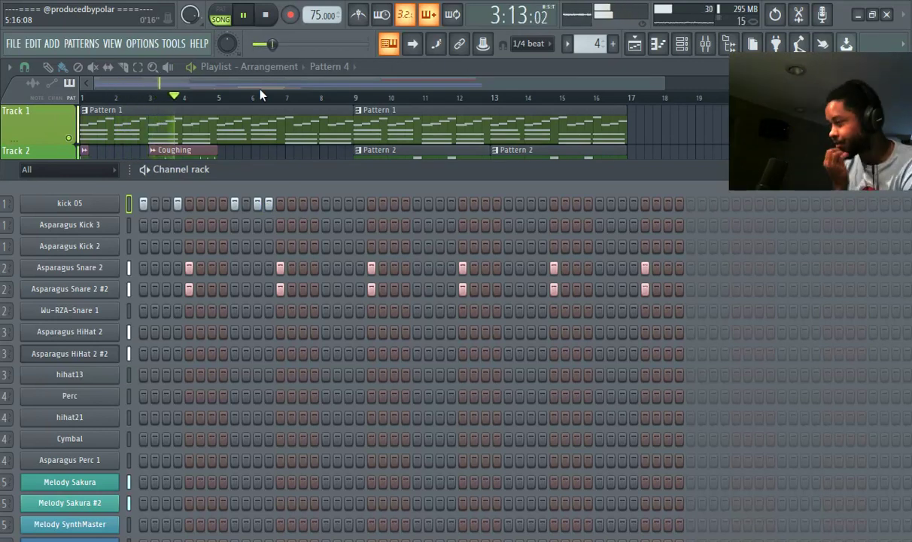
Step: Restart playback, remove the kick 05 hits on steps 9 and 12, and add hits on steps 8 and 10
left_click_drag(273, 44, 254, 44)
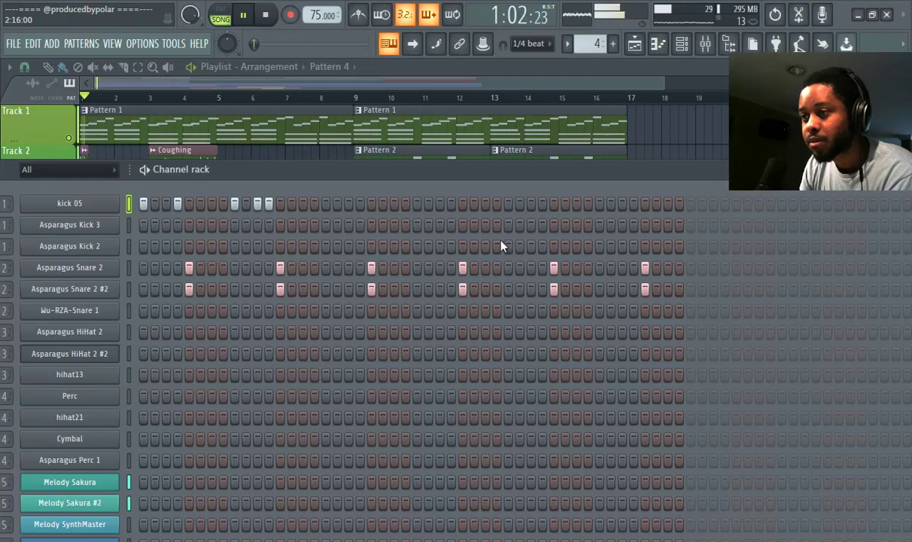
left_click(223, 204)
left_click(234, 203)
left_click(269, 204)
left_click(246, 204)
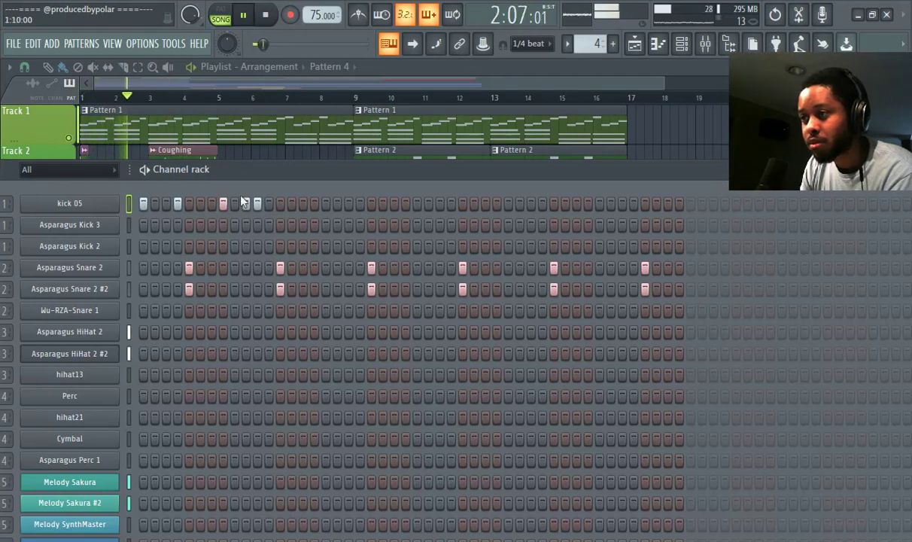
Step: Extend the kick 05 pattern with hits on steps 15, 16, 17, 20, 22, 24, 26 and 27, replaying the song from the start
left_click_drag(261, 44, 254, 44)
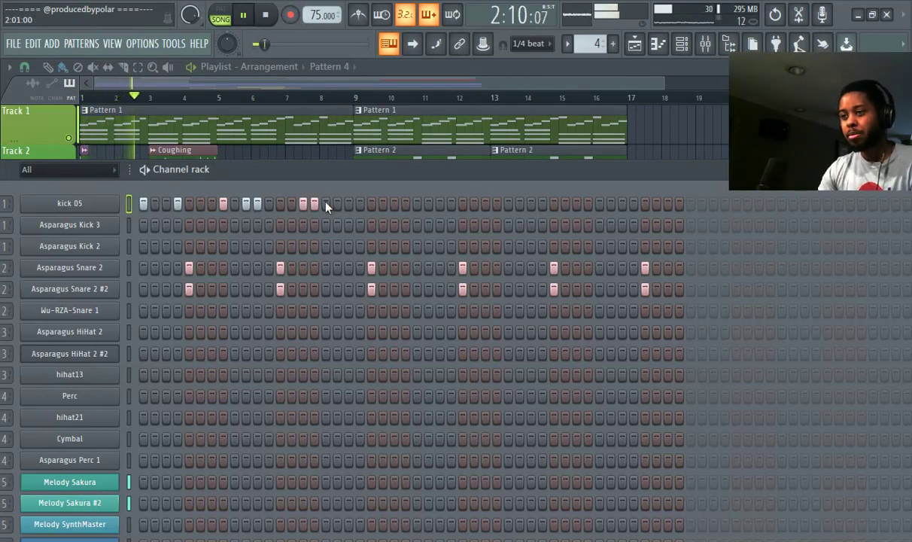
left_click_drag(266, 44, 254, 44)
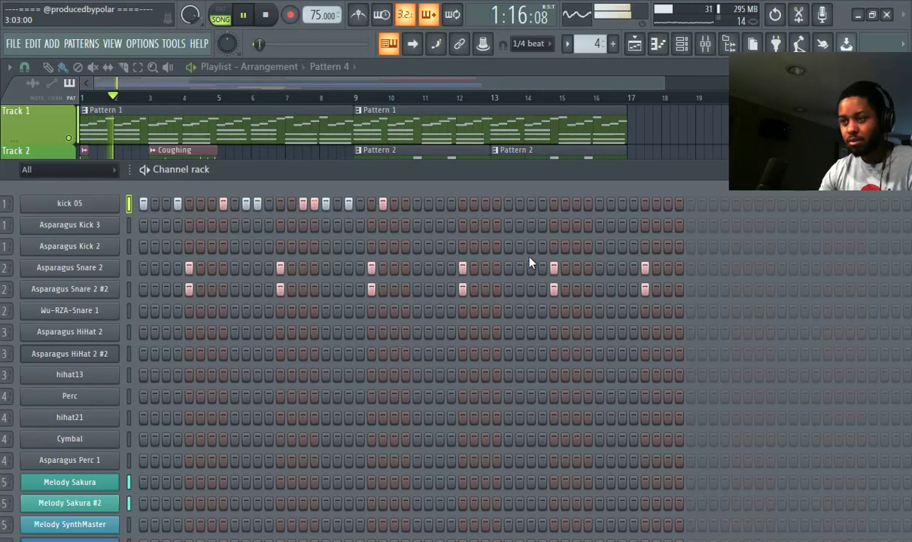
left_click(360, 203)
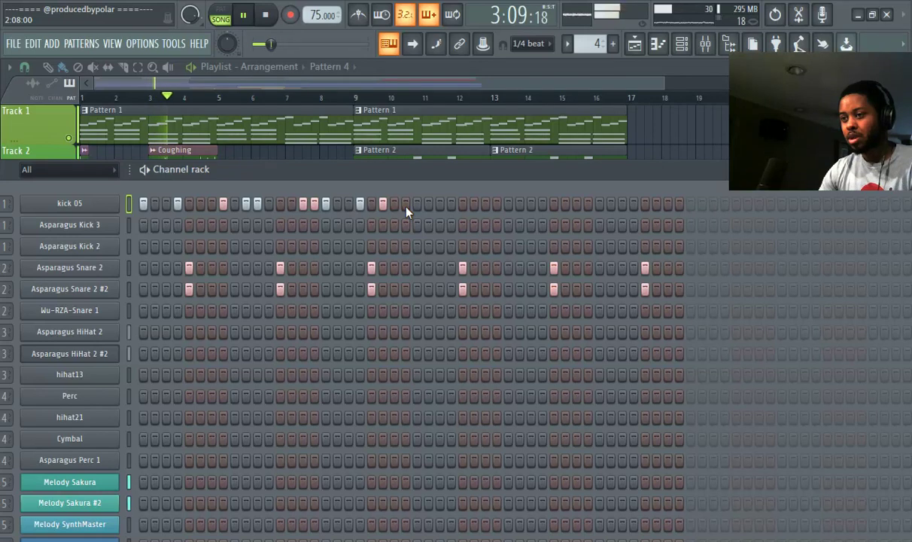
left_click(428, 203)
left_click(439, 203)
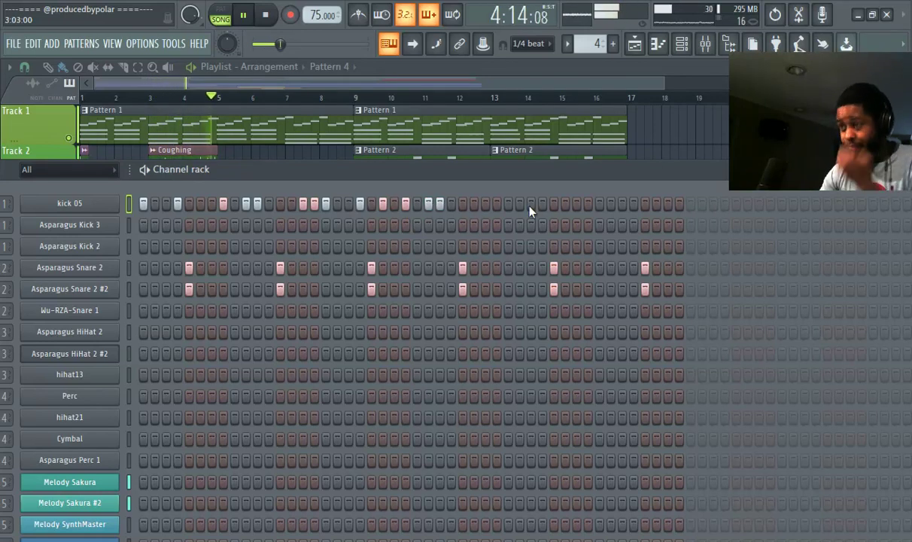
Step: Add hits on steps 31 and 53 to both Asparagus Snare 2 channels
left_click_drag(552, 188, 417, 206)
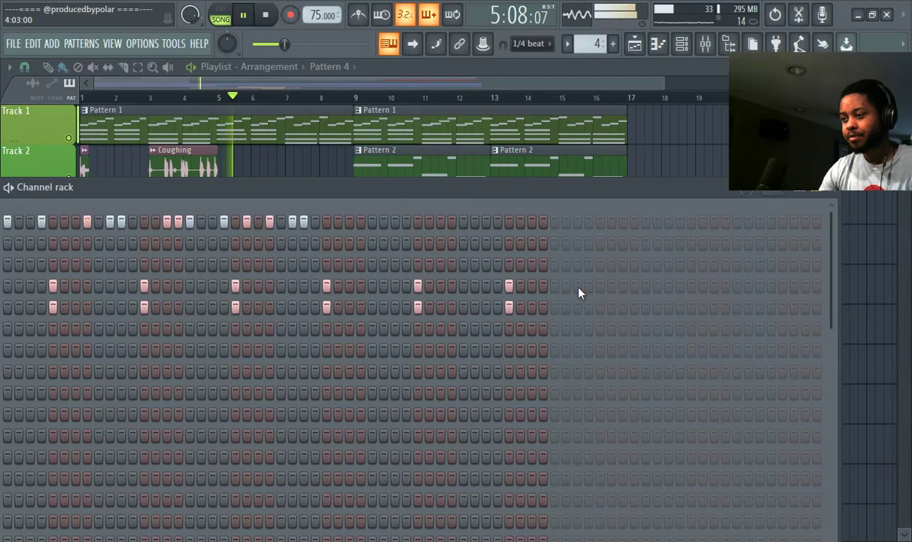
left_click(590, 291)
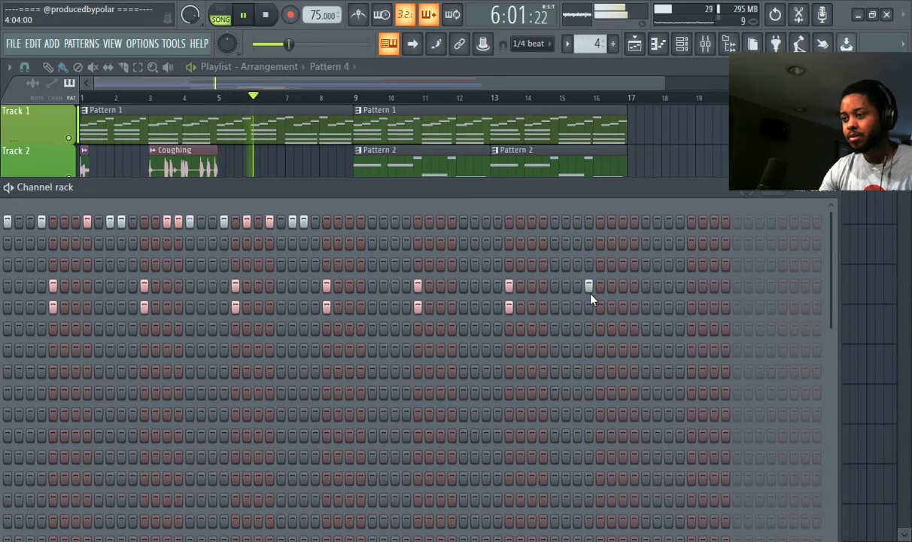
left_click(590, 292)
left_click(599, 292)
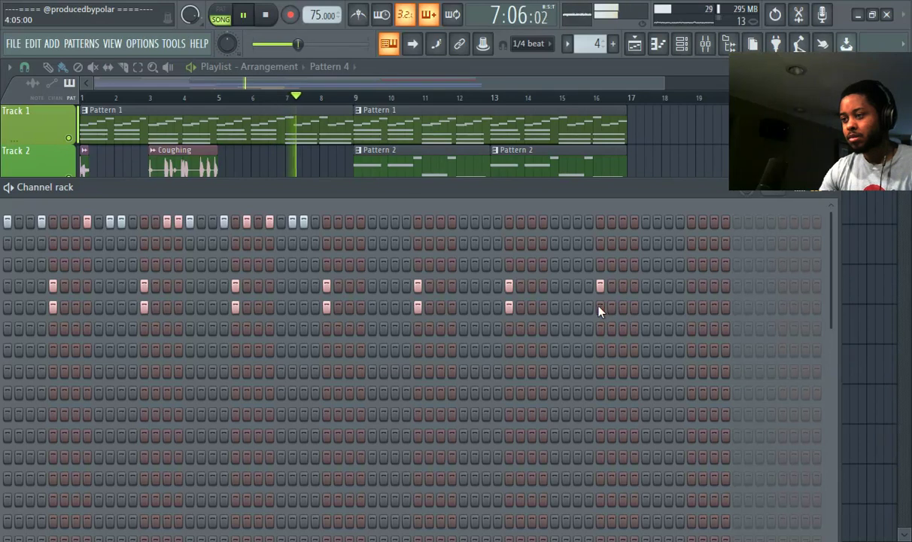
left_click(349, 285)
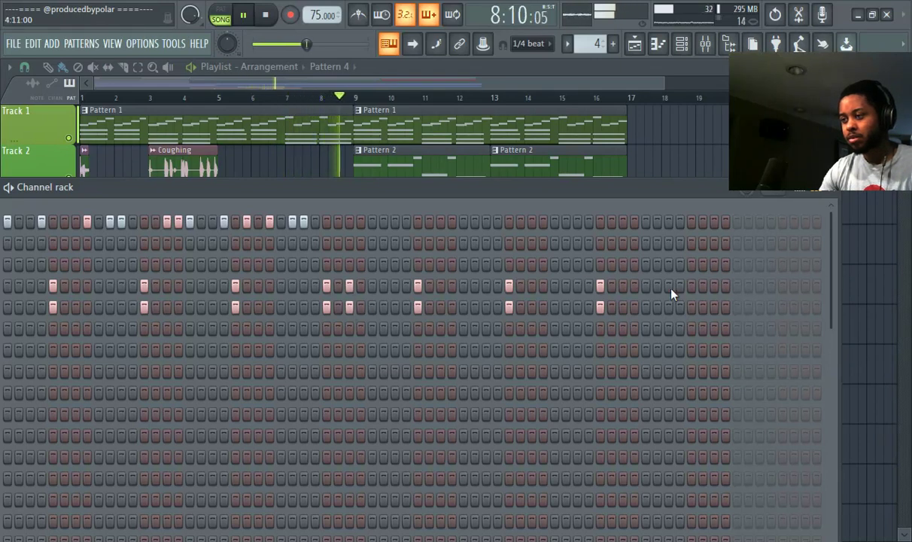
Step: Duplicate all kick 05 notes in the piano roll and move the copy to start at bar 3
left_click(658, 45)
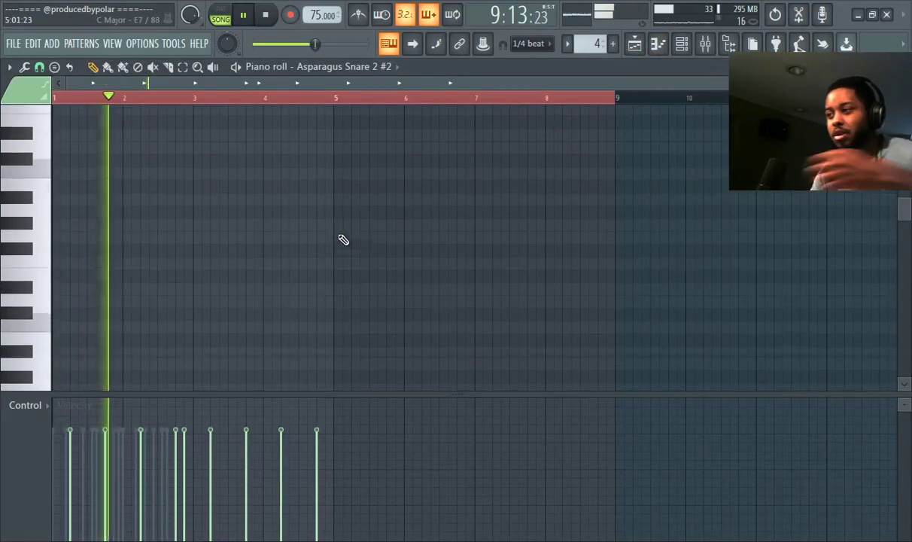
scroll(294, 246, "down", 6)
scroll(269, 228, "up", 4)
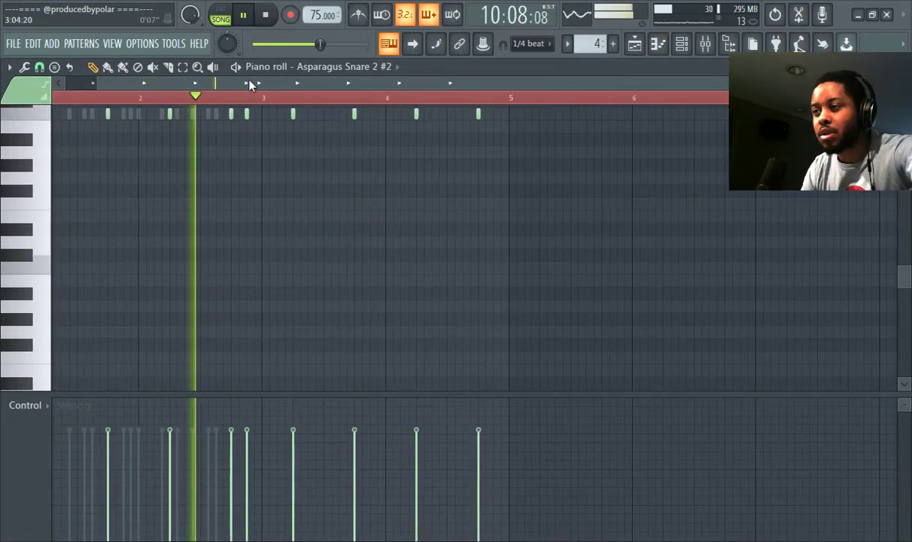
left_click(354, 66)
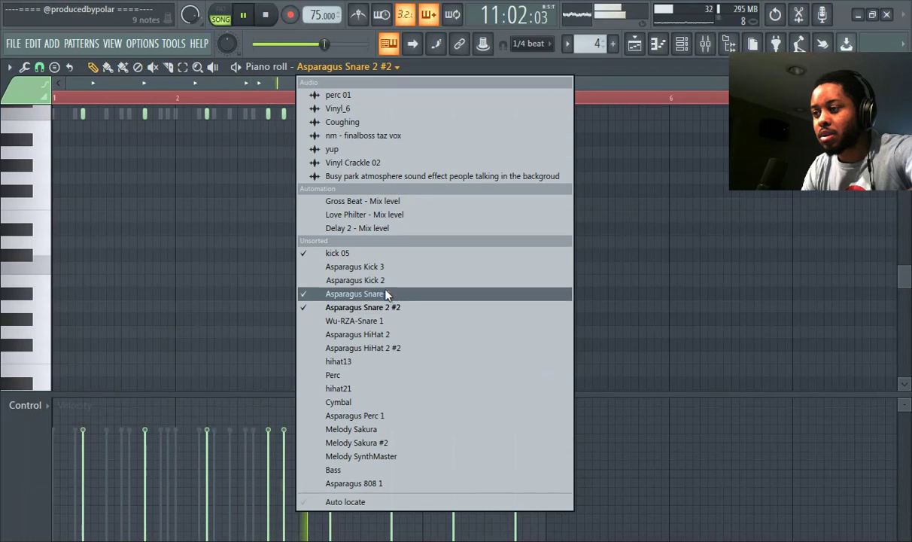
left_click(336, 253)
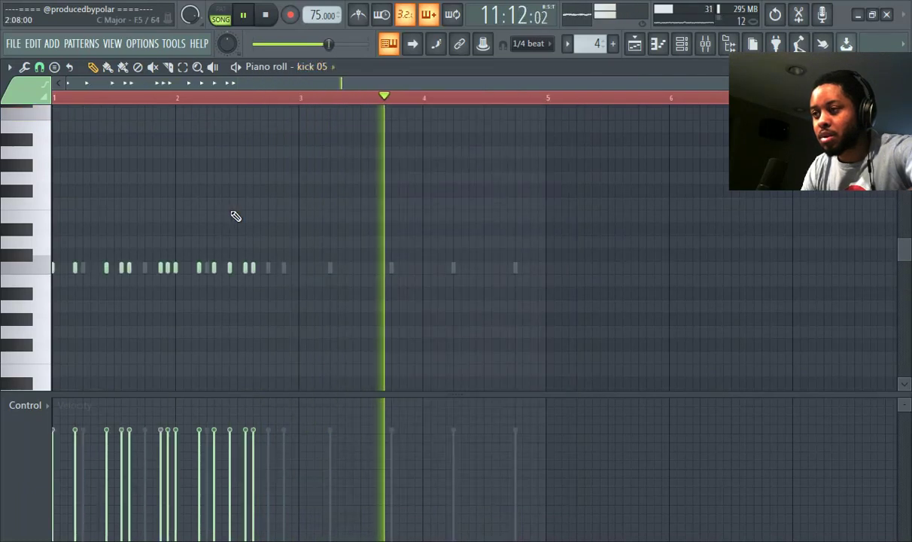
key("ctrl+a")
key("ctrl+b")
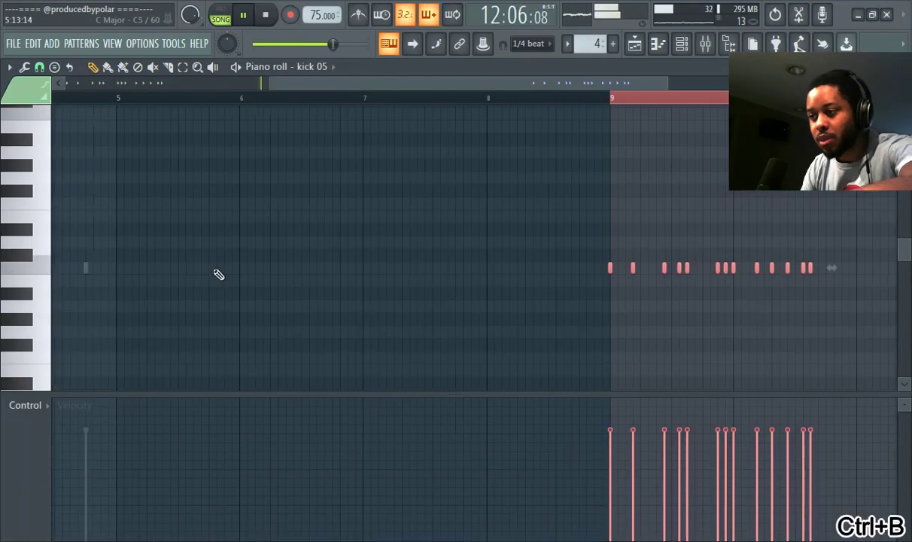
scroll(685, 258, "down", 3)
left_click_drag(574, 270, 189, 266)
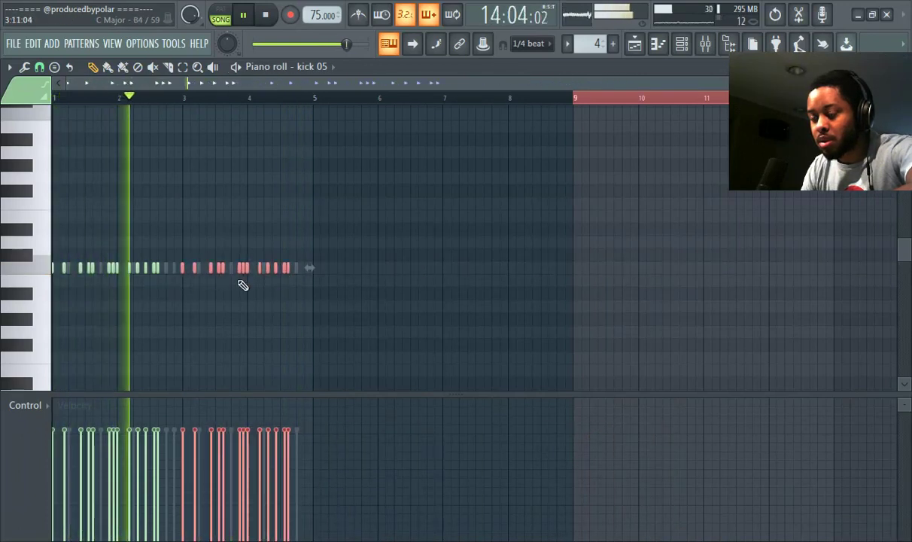
scroll(189, 266, "up", 3)
scroll(349, 274, "up", 2)
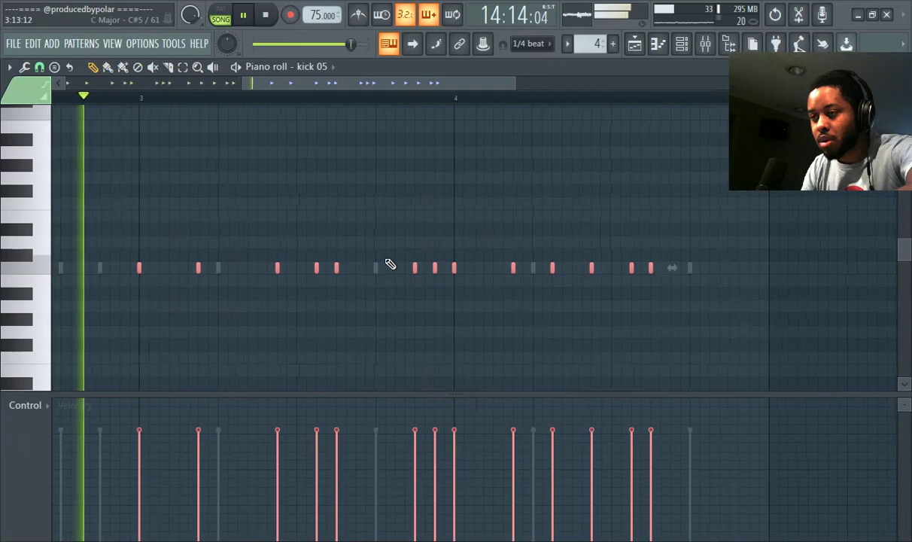
scroll(397, 264, "down", 2)
scroll(397, 264, "down", 3)
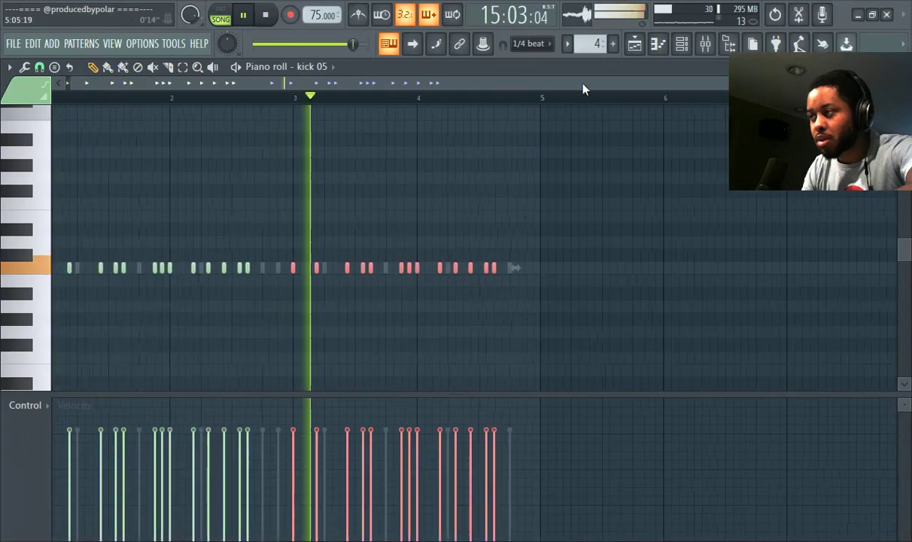
Step: Delete the Pattern 3 clips at bars 1 and 5 and the Pattern 4 clips at bars 1 and 9 from the playlist
left_click(635, 44)
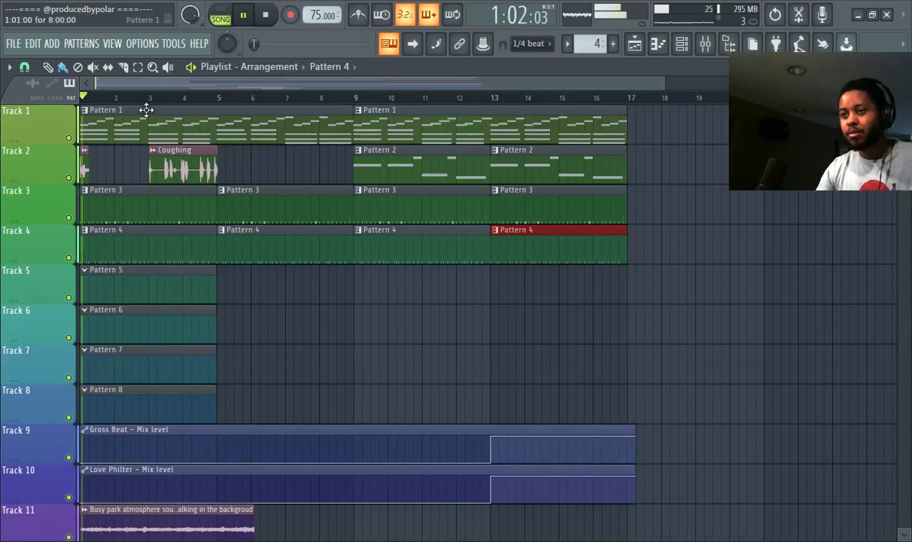
right_click(126, 208)
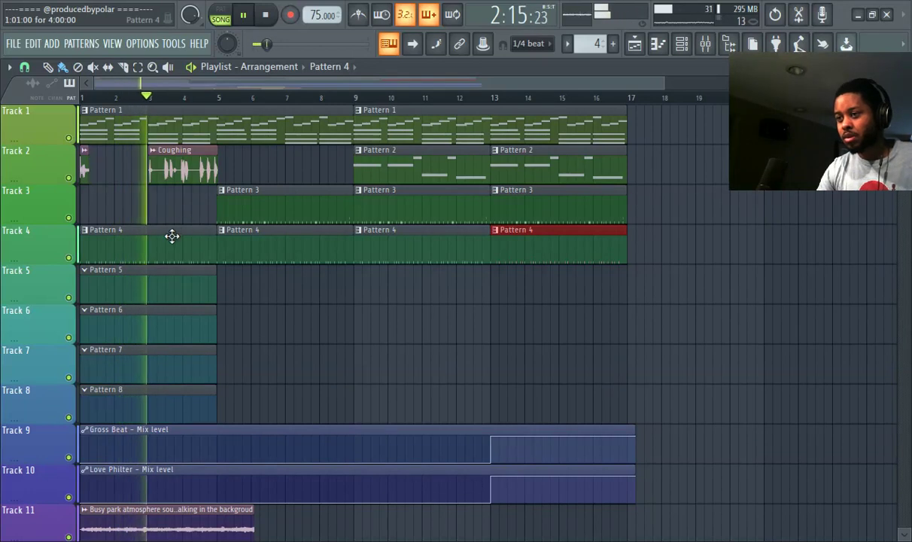
right_click(246, 218)
right_click(167, 241)
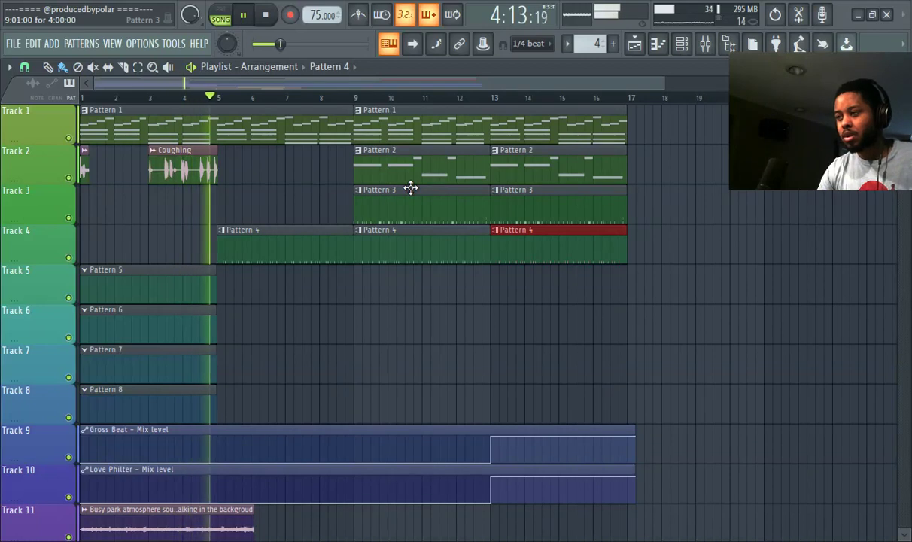
scroll(423, 234, "down", 4)
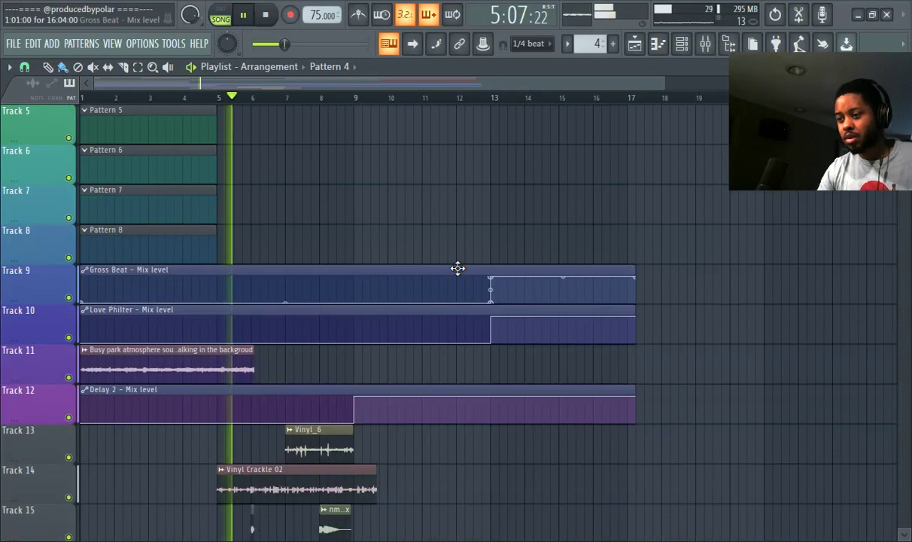
scroll(457, 268, "up", 4)
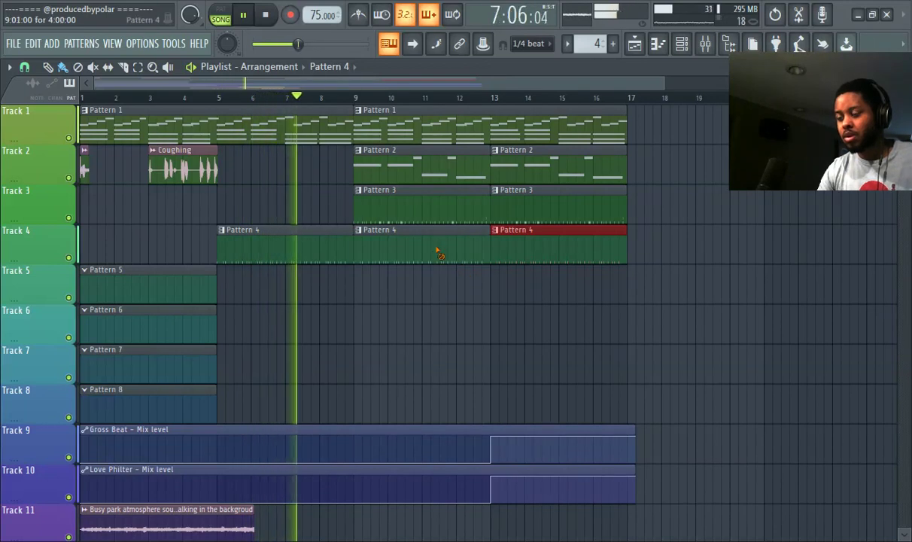
scroll(432, 270, "down", 3)
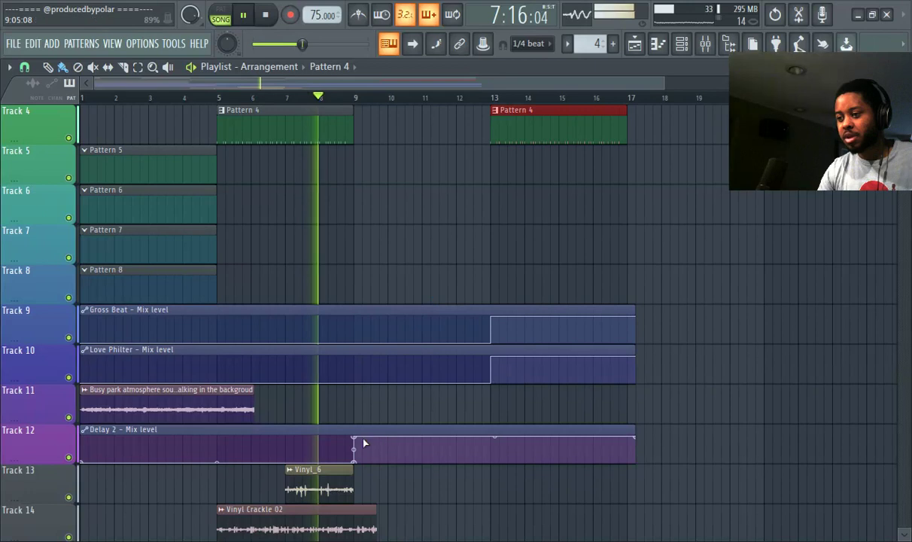
scroll(428, 372, "up", 3)
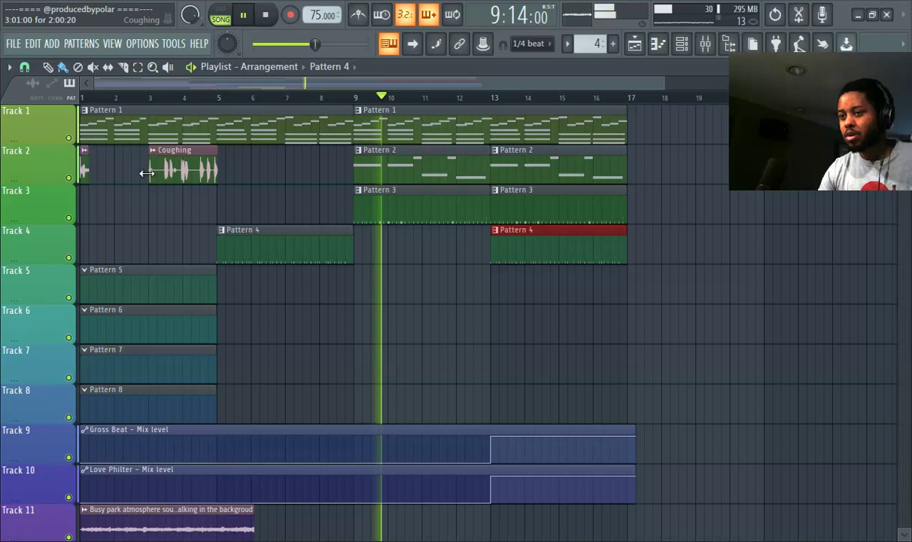
Step: Move the Pattern 2 clip at bar 9 on Track 2 to bar 17
left_click_drag(444, 162, 721, 164)
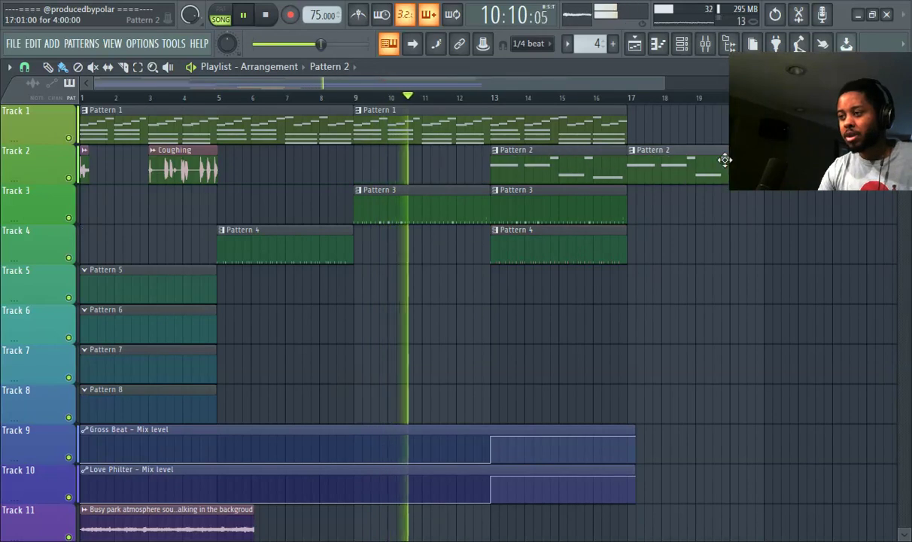
Step: Delete the Pattern 2 clips at bars 13 and 17 on Track 2 of the playlist
right_click(531, 165)
right_click(655, 167)
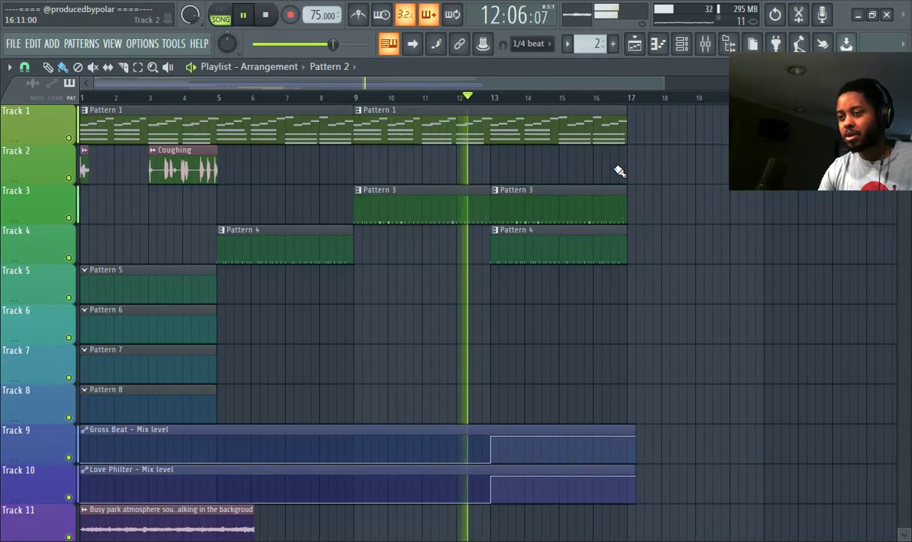
scroll(621, 173, "down", 3)
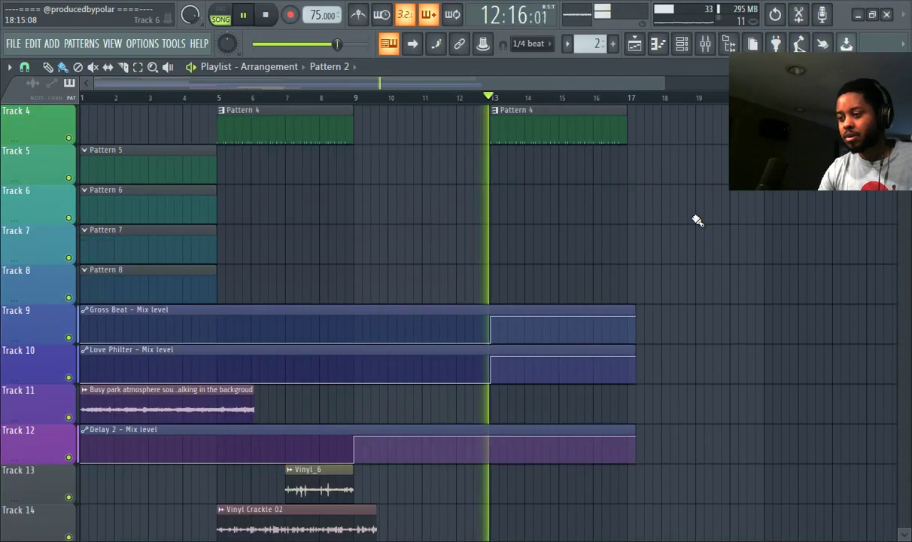
scroll(697, 220, "up", 3)
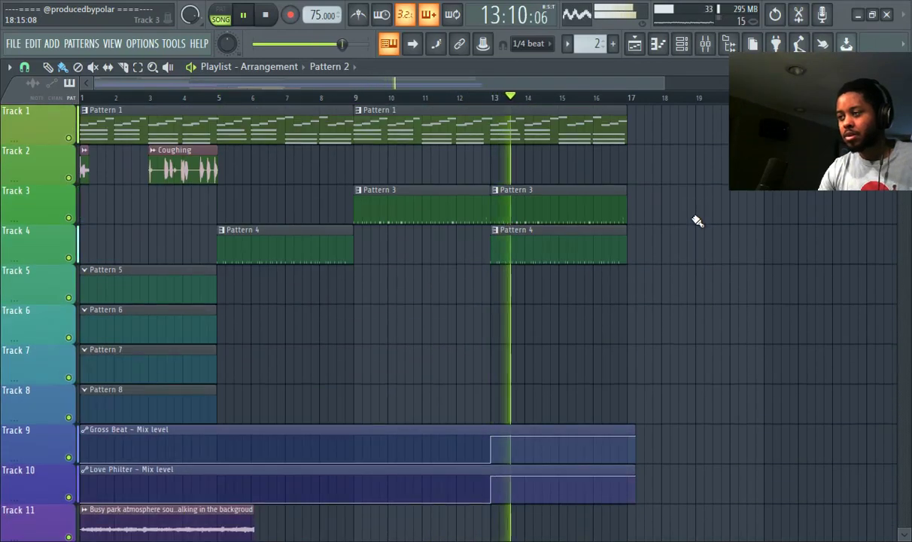
Step: Play the song from bar 4 and add a Pattern 3 clip at bar 5 on Track 3
left_click(191, 97)
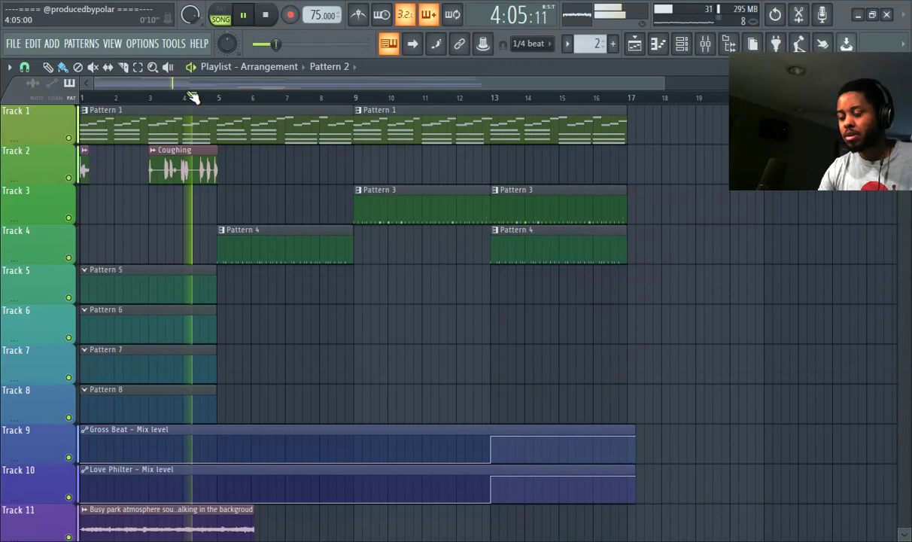
left_click(372, 207)
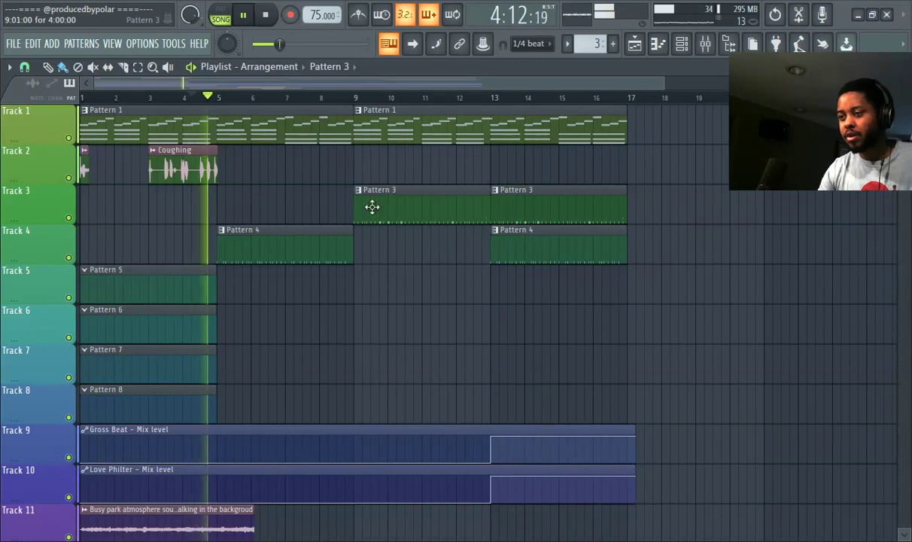
left_click(221, 208)
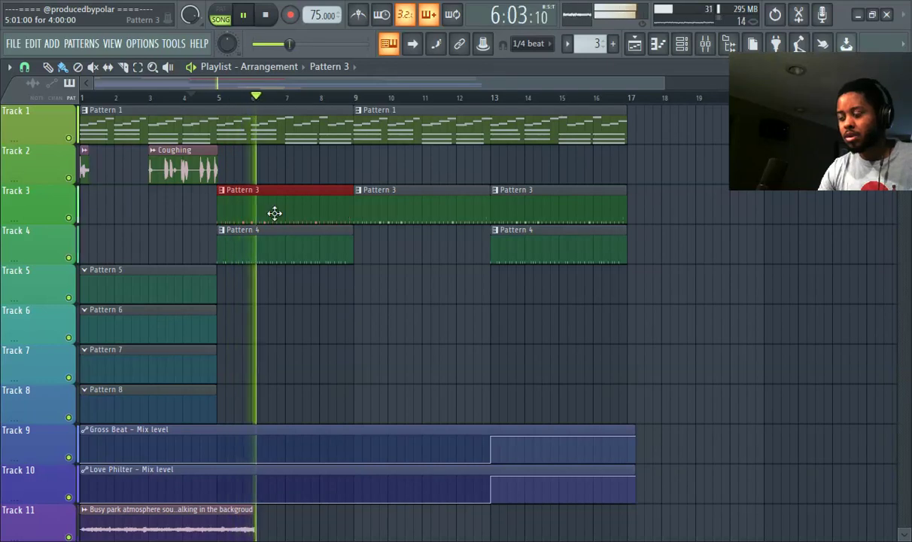
scroll(288, 211, "down", 2)
scroll(342, 216, "up", 2)
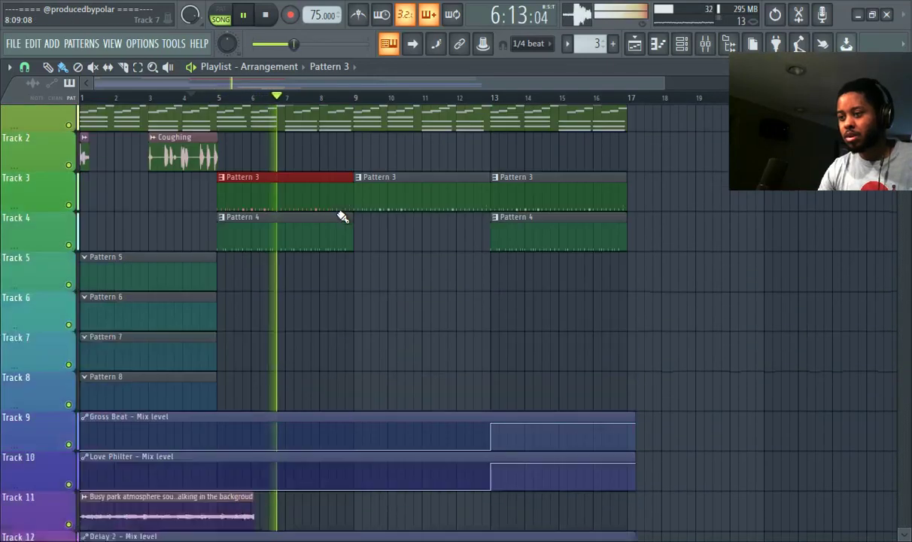
scroll(342, 217, "up", 1)
Step: Lower the Hats mixer track's volume to about -5.8 dB and return to the playlist
left_click(705, 43)
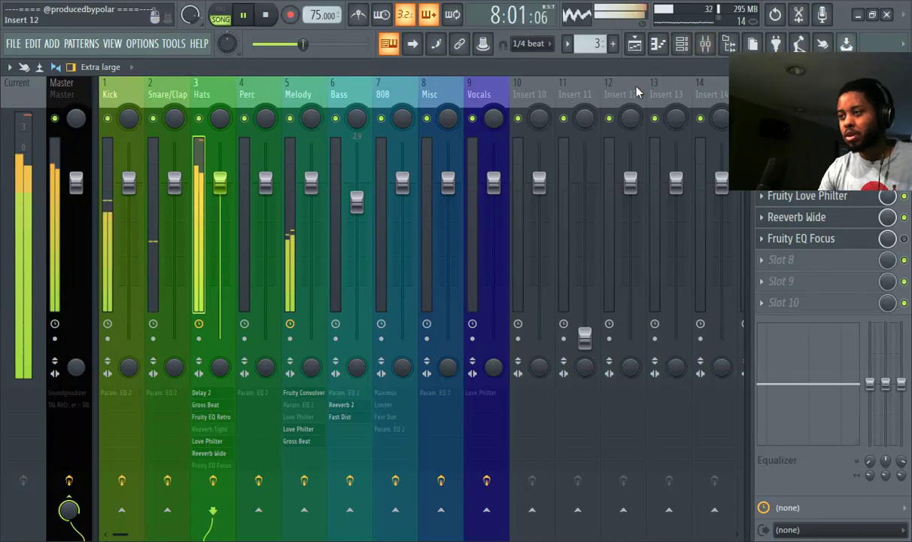
left_click_drag(219, 181, 221, 236)
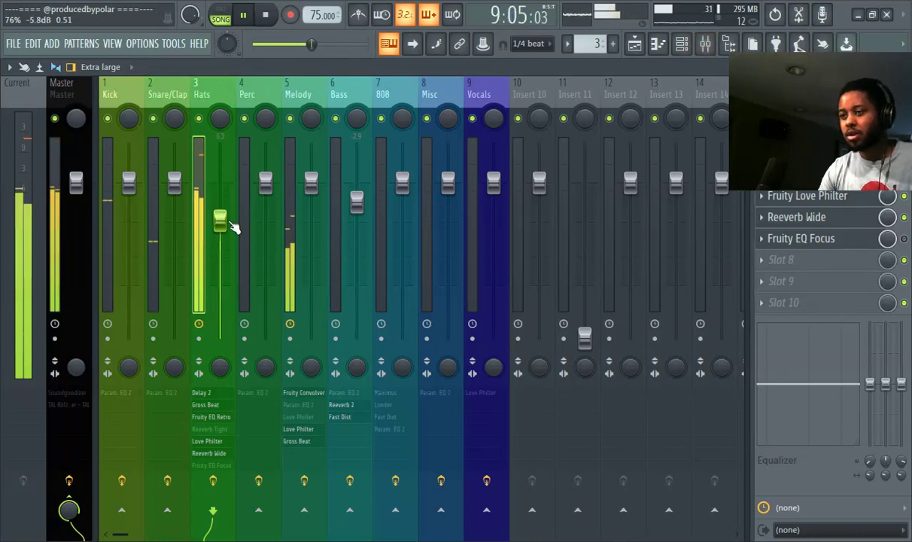
left_click(634, 44)
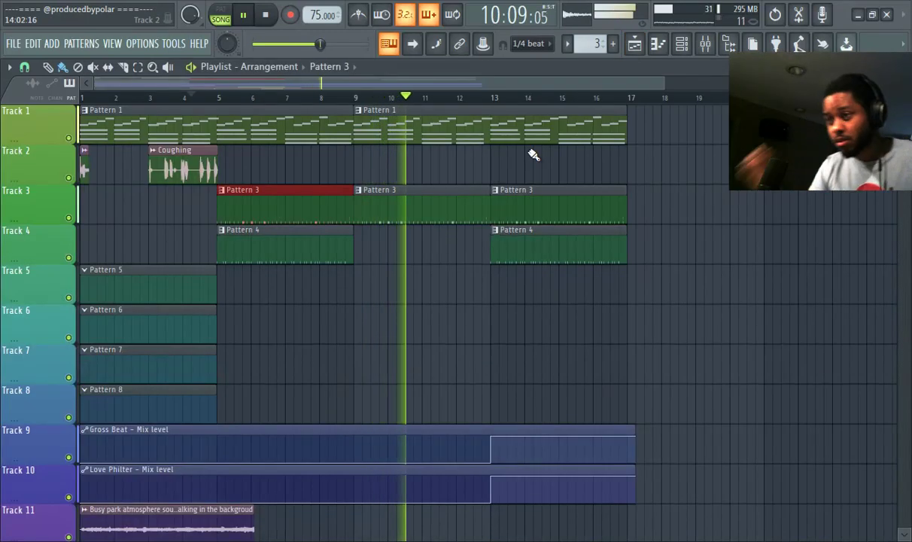
Step: Select Pattern 5 and clone the Melody Sakura channel in the channel rack
left_click(181, 283)
left_click(681, 47)
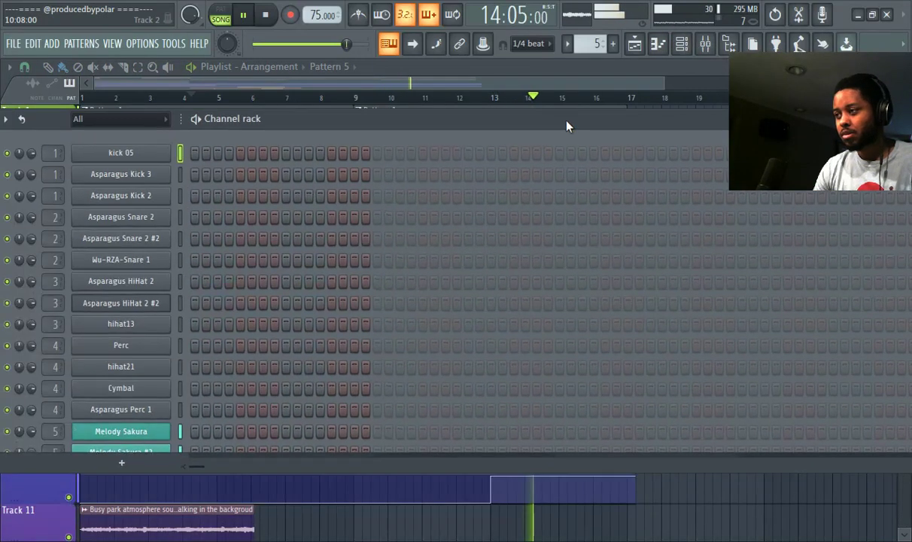
scroll(268, 261, "down", 6)
scroll(189, 262, "down", 2)
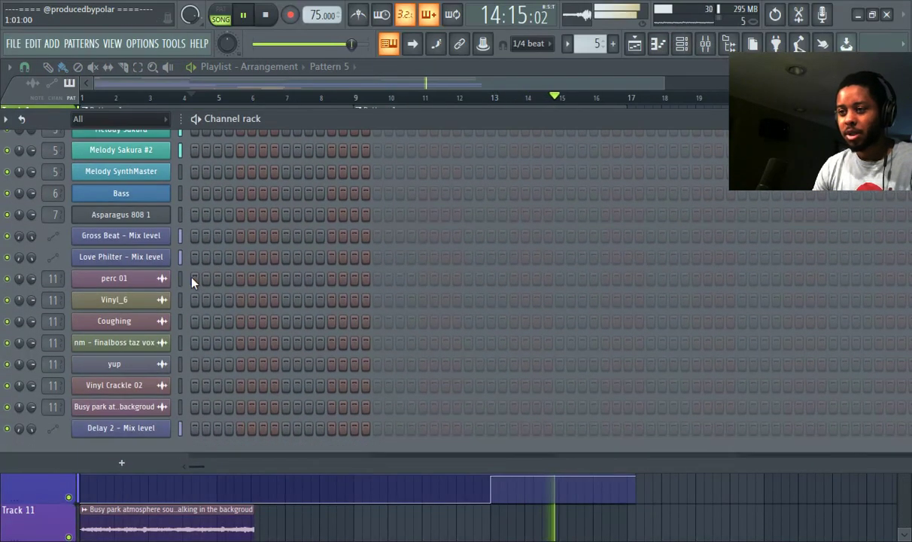
scroll(173, 267, "up", 3)
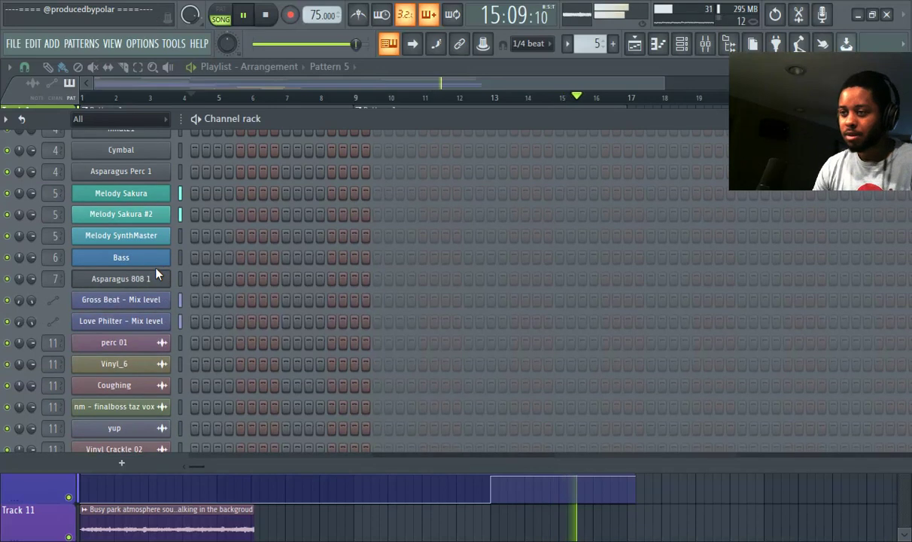
right_click(117, 203)
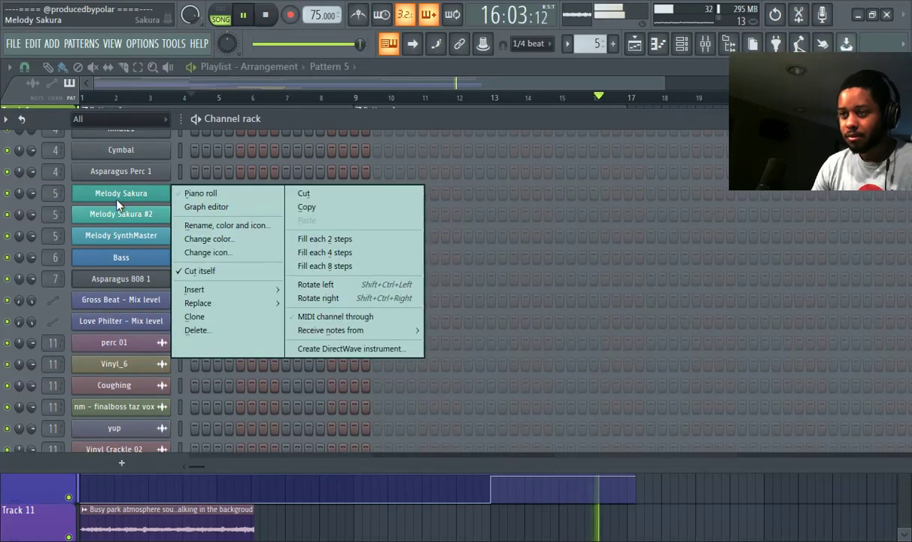
left_click(200, 316)
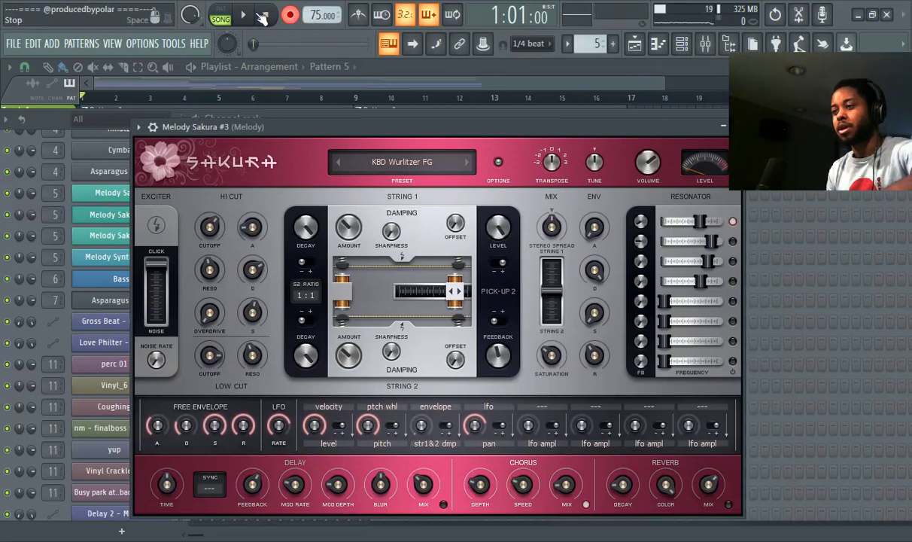
Step: Record a Melody Sakura #3 part into Pattern 5 and extend its Track 5 clip to bar 13
left_click(243, 82)
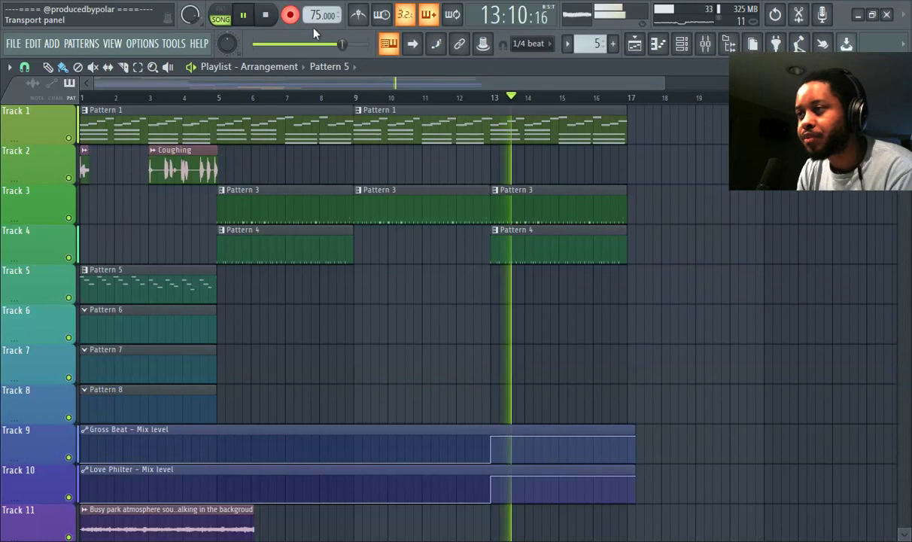
left_click_drag(215, 289, 490, 279)
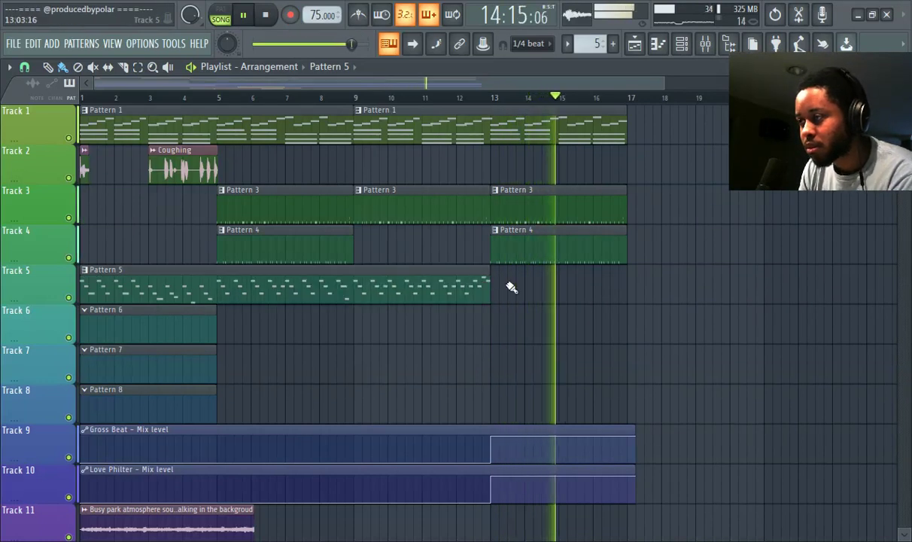
scroll(568, 297, "down", 1)
scroll(503, 306, "up", 1)
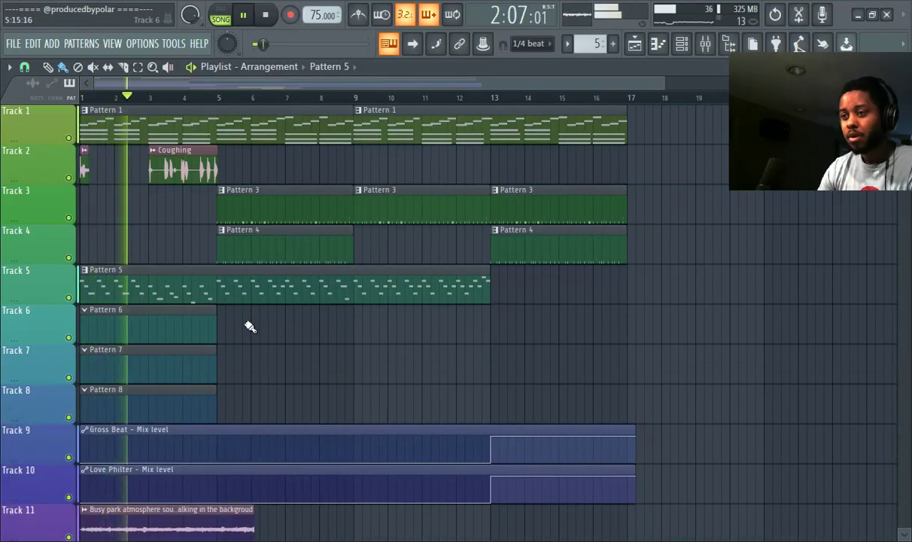
Step: Open the Asparagus Snare 2 notes of Pattern 4 in the piano roll and raise their velocities to 100%
left_click(180, 323)
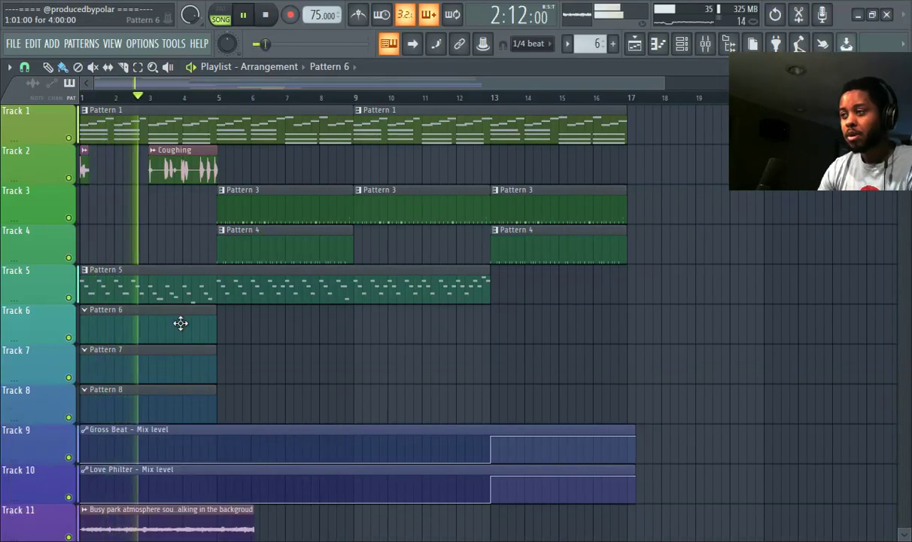
left_click(681, 43)
scroll(335, 357, "up", 5)
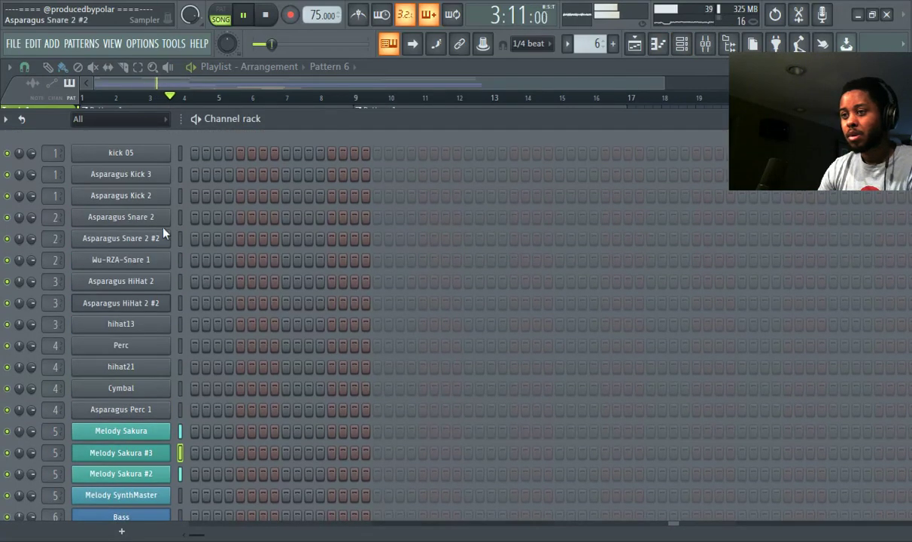
scroll(588, 47, "down", 2)
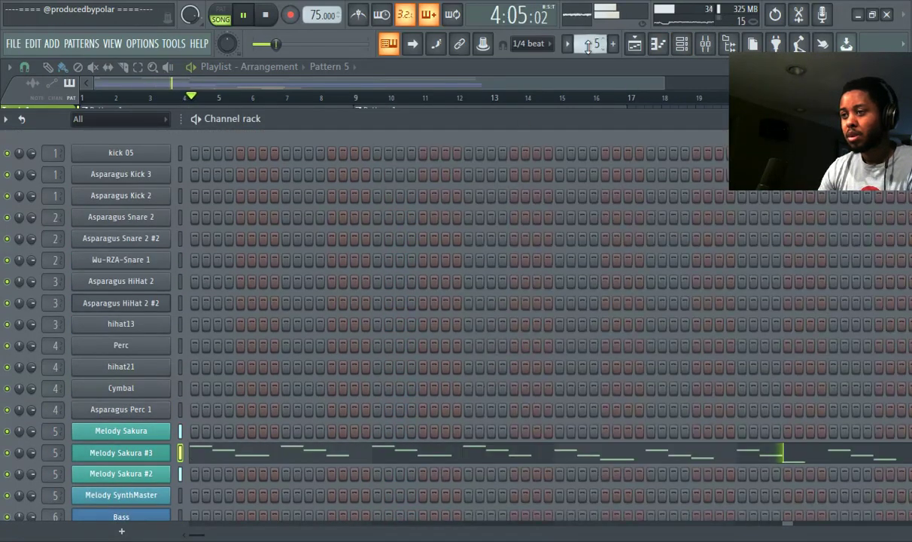
left_click(141, 223)
left_click(656, 53)
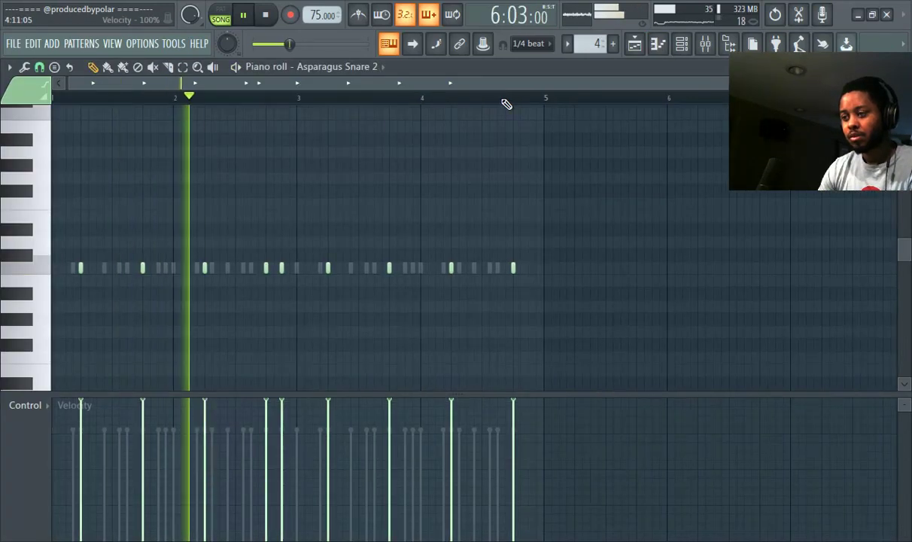
Step: Copy the Asparagus Snare 2 steps and paste them into the Asparagus Snare 2 #2 channel
left_click(692, 43)
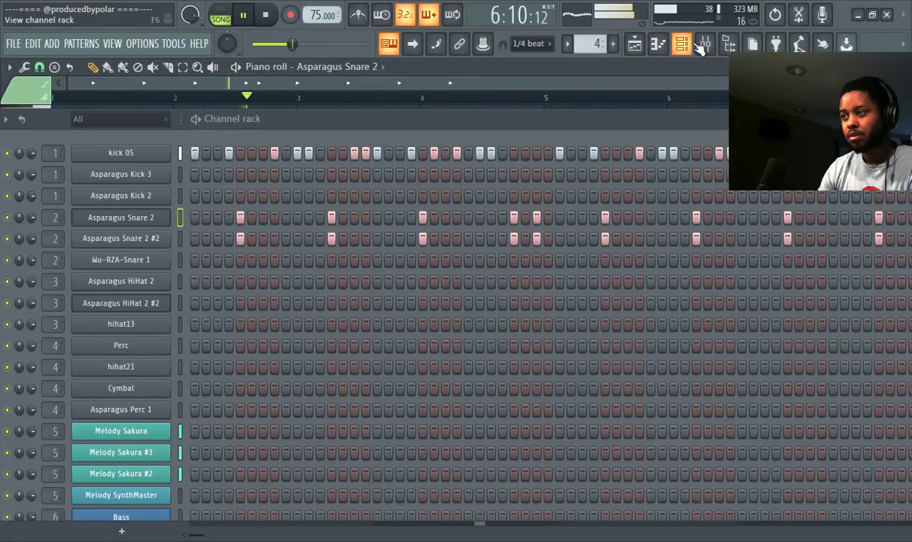
right_click(118, 224)
left_click(323, 239)
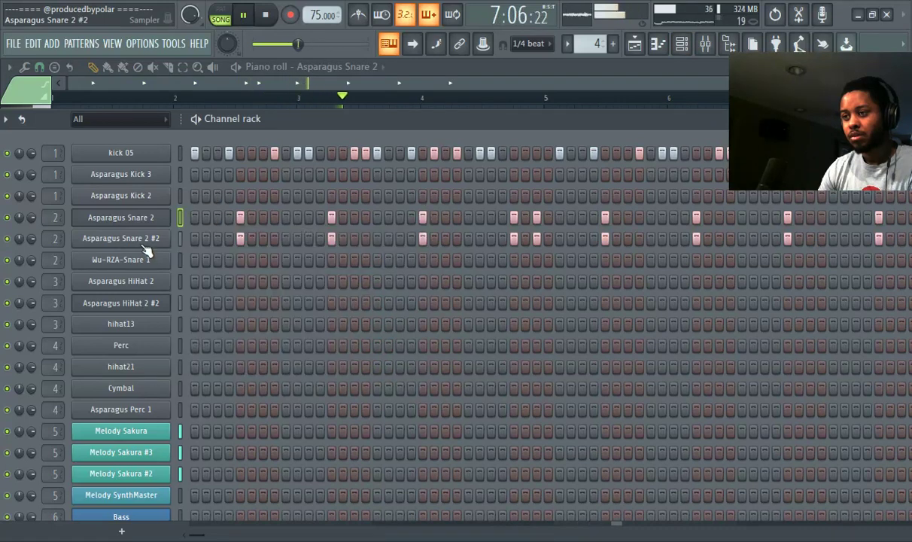
right_click(146, 238)
left_click(317, 268)
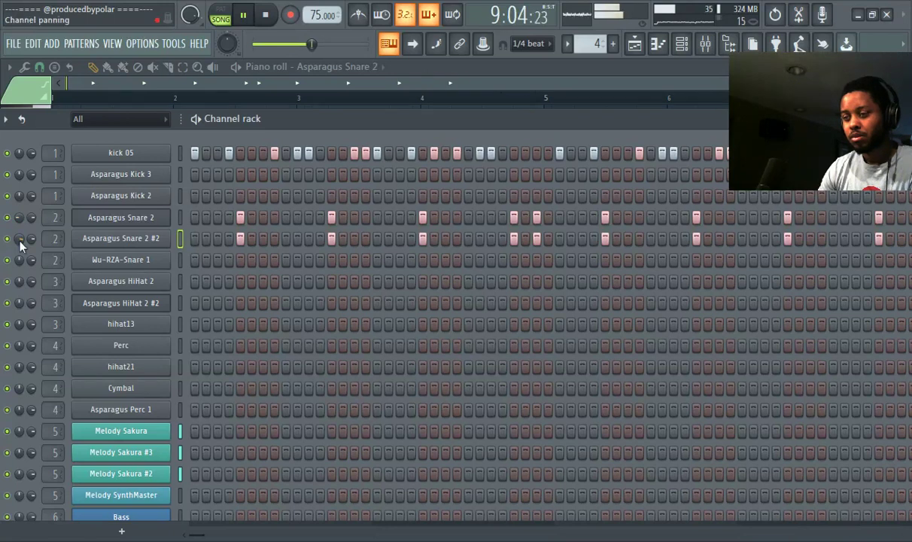
Step: Cut the kick 05 steps in Pattern 4 and paste them into the Asparagus Kick 3 channel
right_click(127, 142)
left_click(297, 152)
right_click(110, 178)
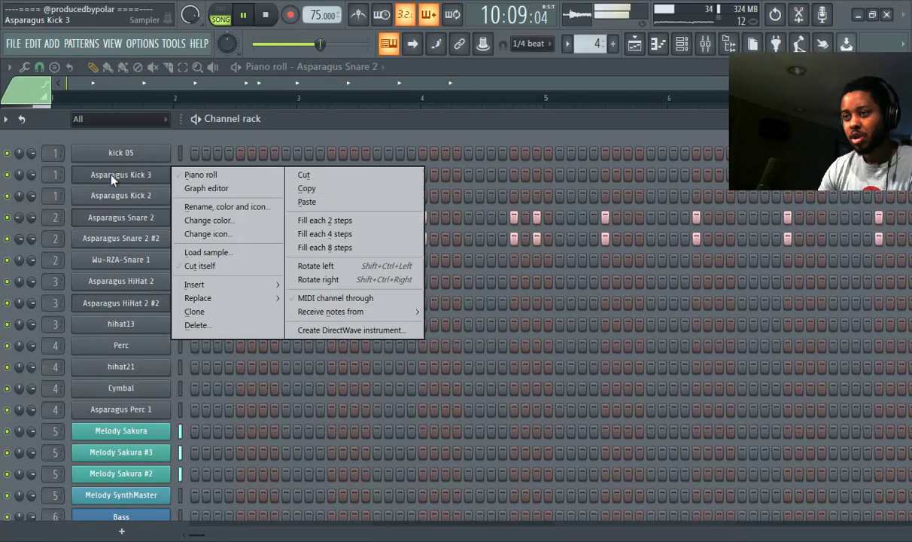
left_click(305, 201)
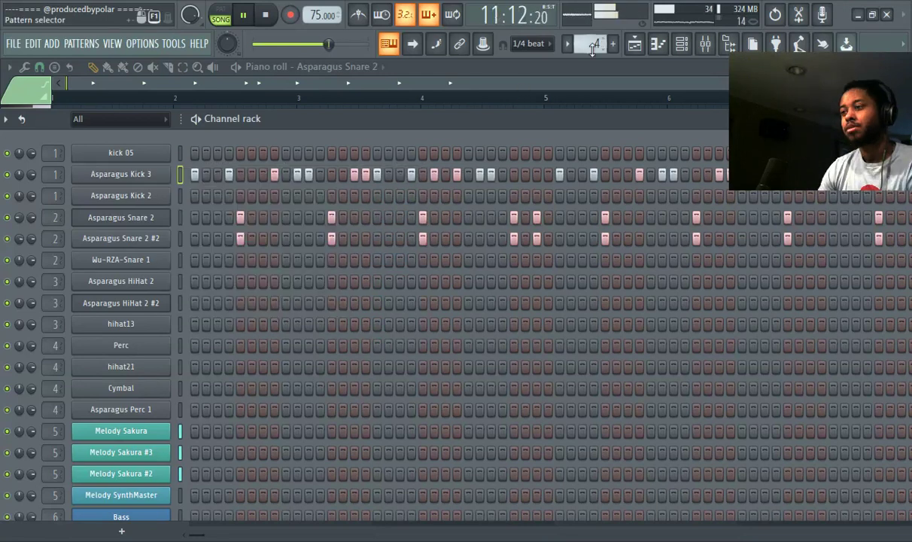
Step: Replay the song from an earlier position and move the Asparagus Kick 3 steps to the Asparagus Kick 2 channel
left_click_drag(319, 43, 274, 53)
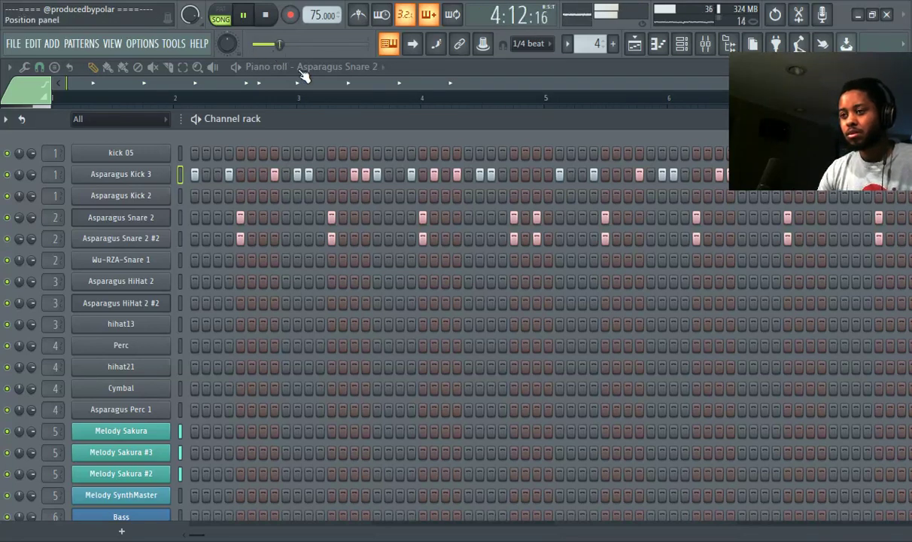
left_click_drag(357, 130, 398, 114)
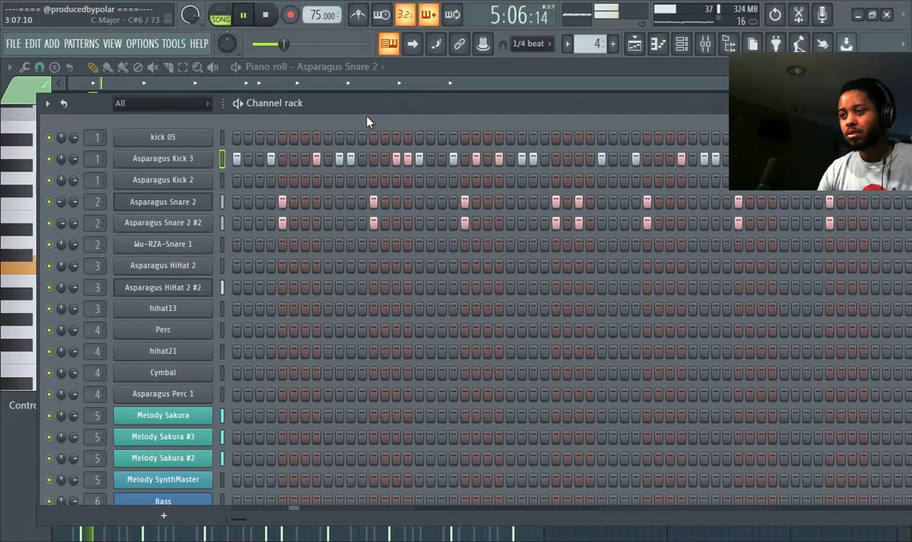
right_click(212, 154)
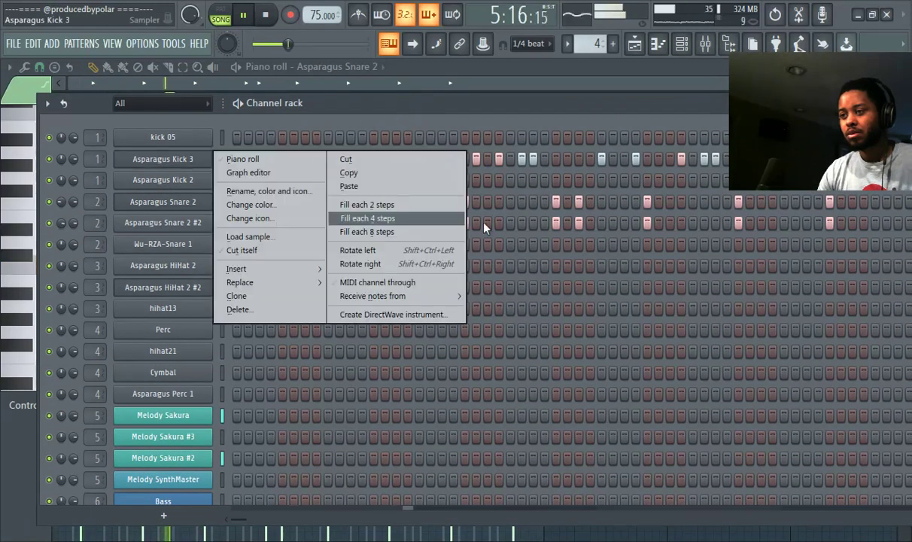
left_click(382, 173)
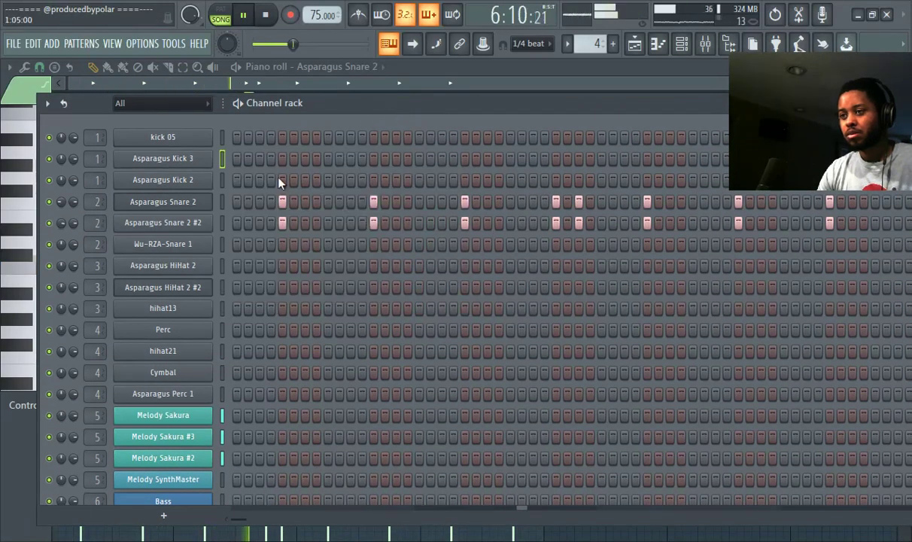
right_click(213, 179)
left_click(415, 209)
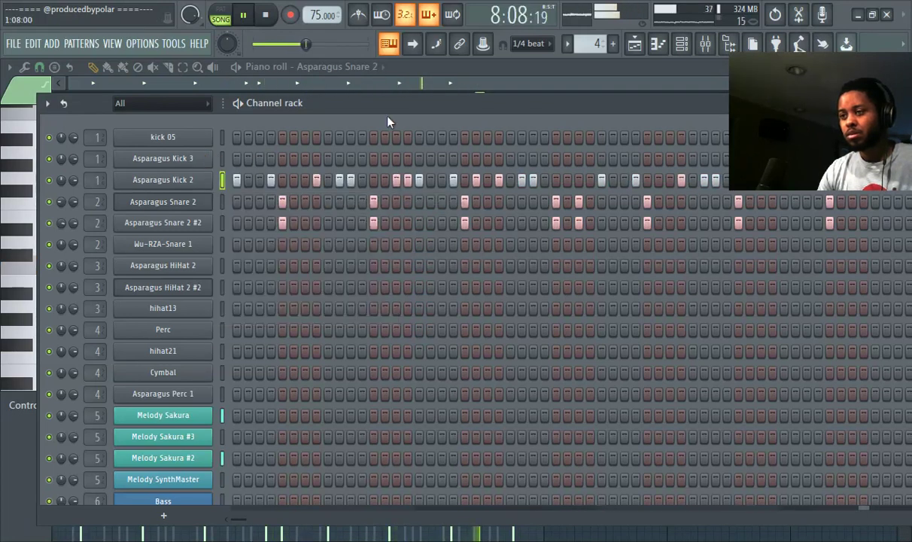
Step: Raise the velocity of all Asparagus Kick 2 notes to 100% in the piano roll
left_click(660, 44)
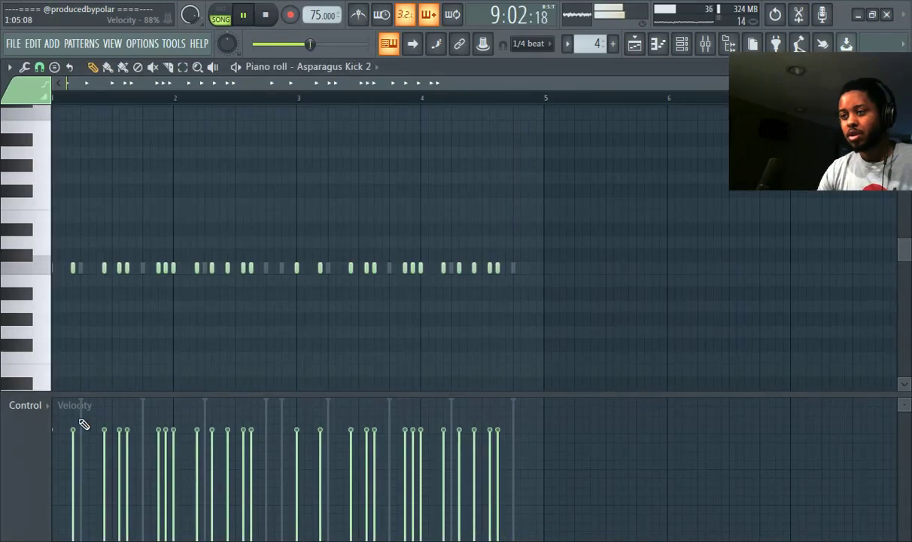
left_click_drag(81, 430, 75, 400)
left_click_drag(88, 190, 369, 119)
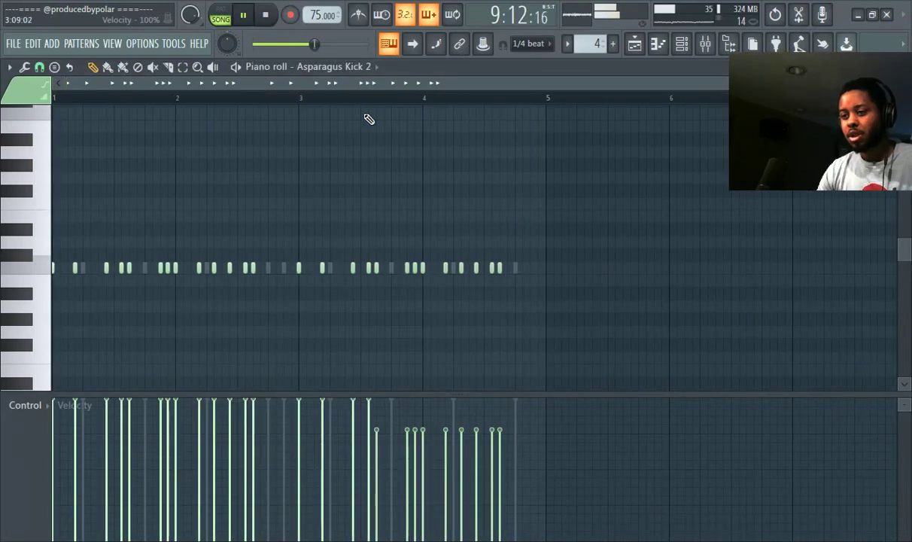
left_click_drag(440, 100, 519, 83)
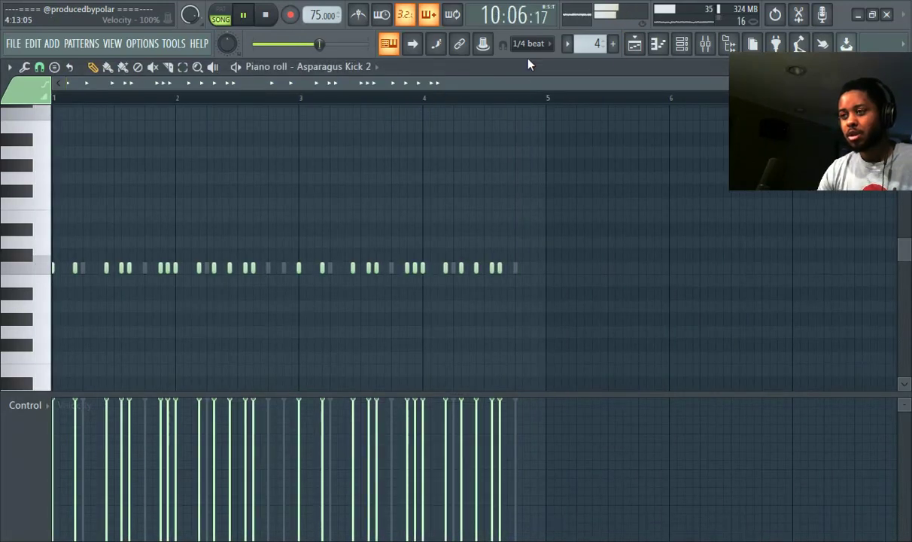
Step: Clone the Asparagus Kick 2 channel in the channel rack
left_click(703, 45)
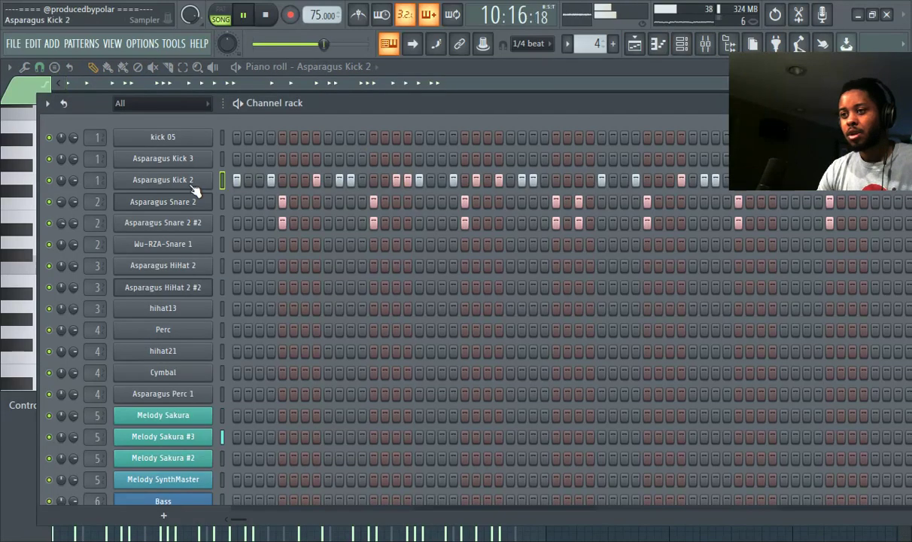
right_click(200, 185)
left_click(284, 316)
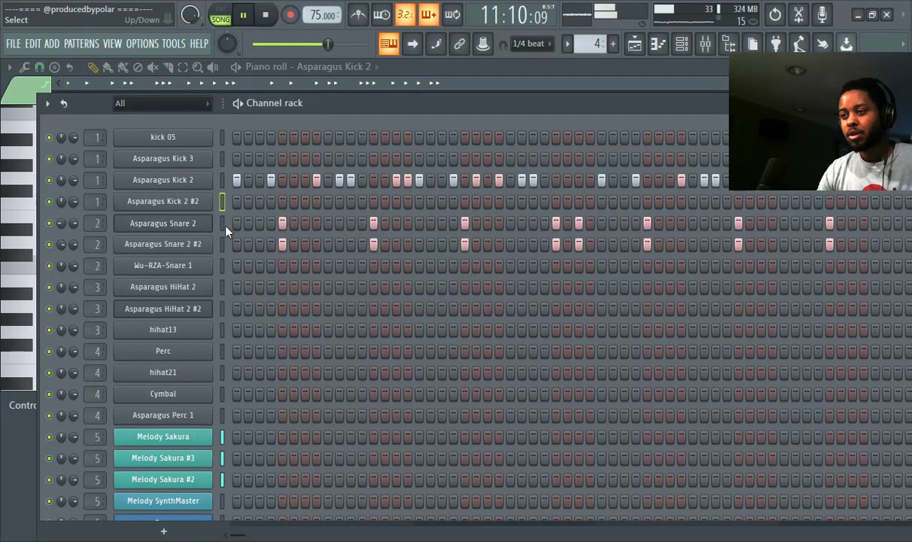
Step: Copy the Asparagus Kick 2 steps into Asparagus Kick 2 #2 and adjust that channel's panning
right_click(200, 181)
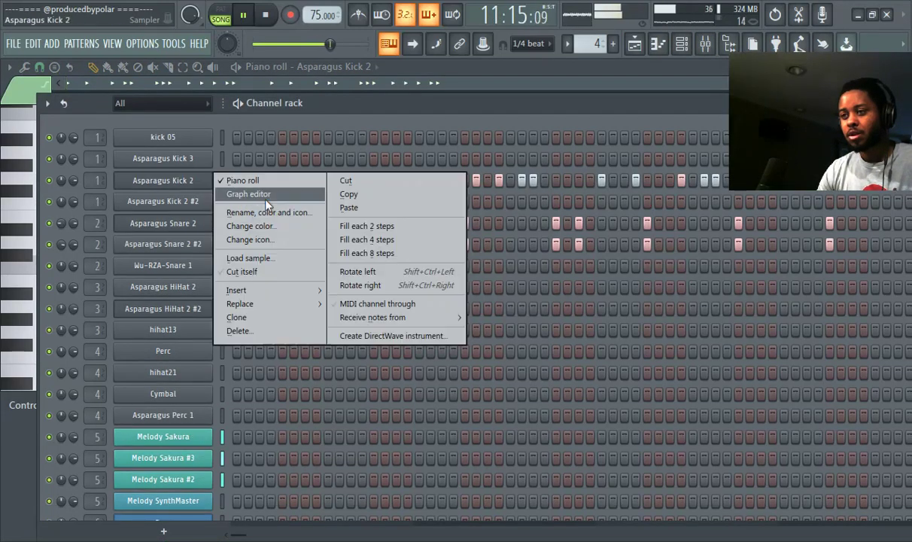
left_click(348, 194)
right_click(203, 201)
left_click(356, 219)
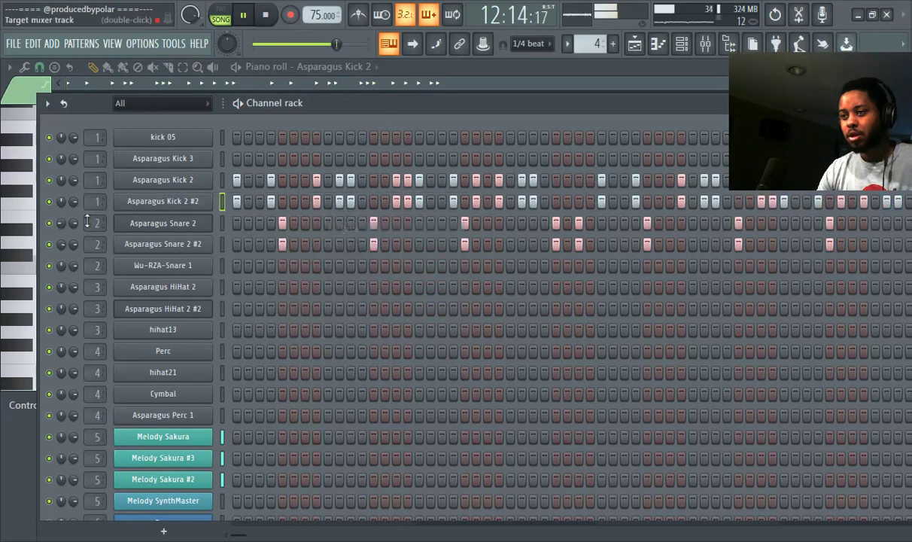
left_click_drag(58, 203, 57, 225)
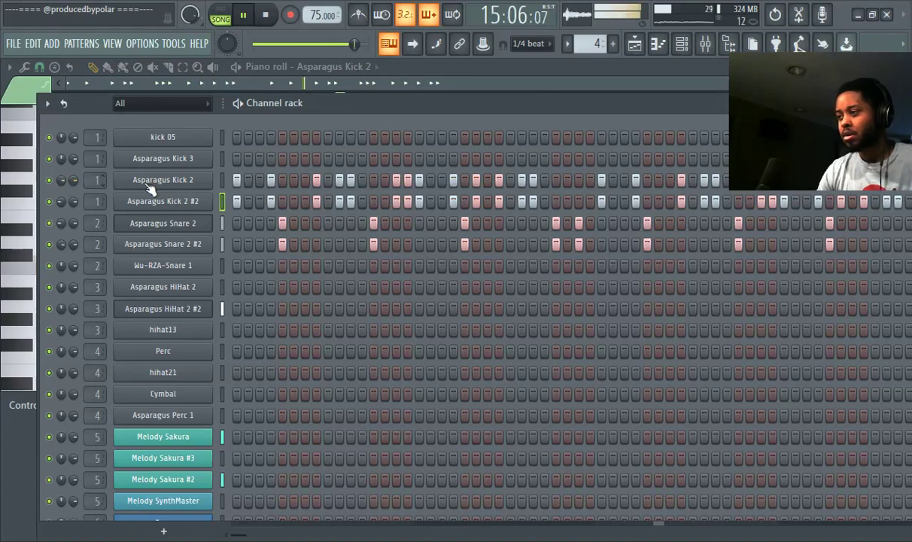
Step: Rearrange Track 5 of the playlist so four-bar Pattern 5 clips start at bars 5, 9 and 13
left_click(634, 44)
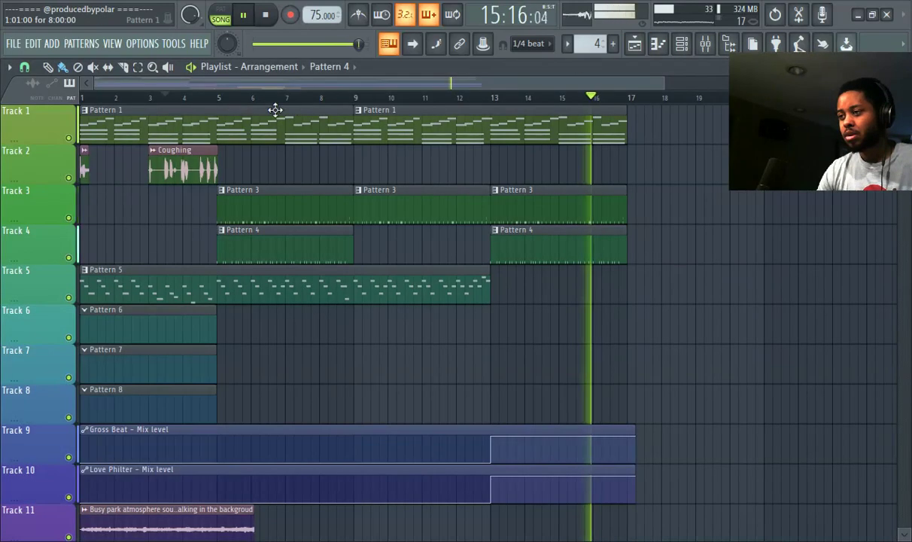
left_click(213, 104)
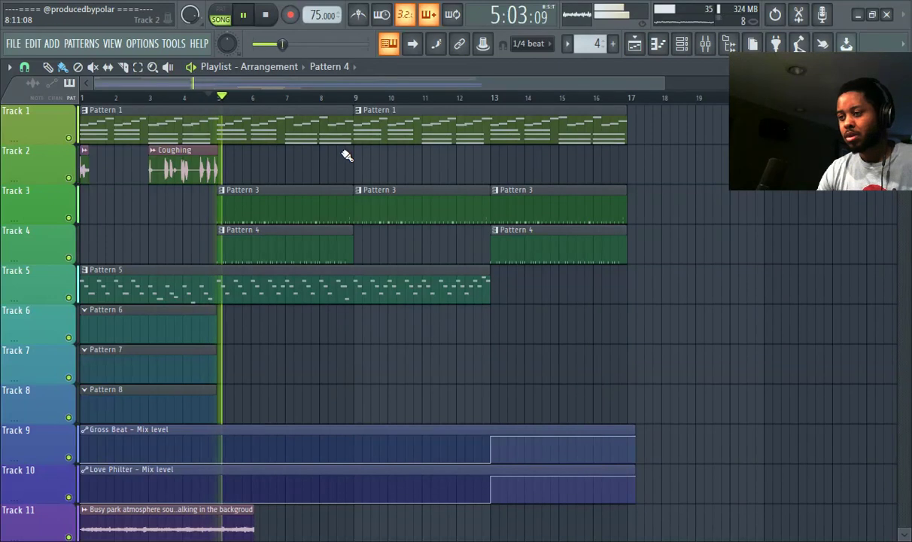
left_click_drag(83, 293, 265, 308)
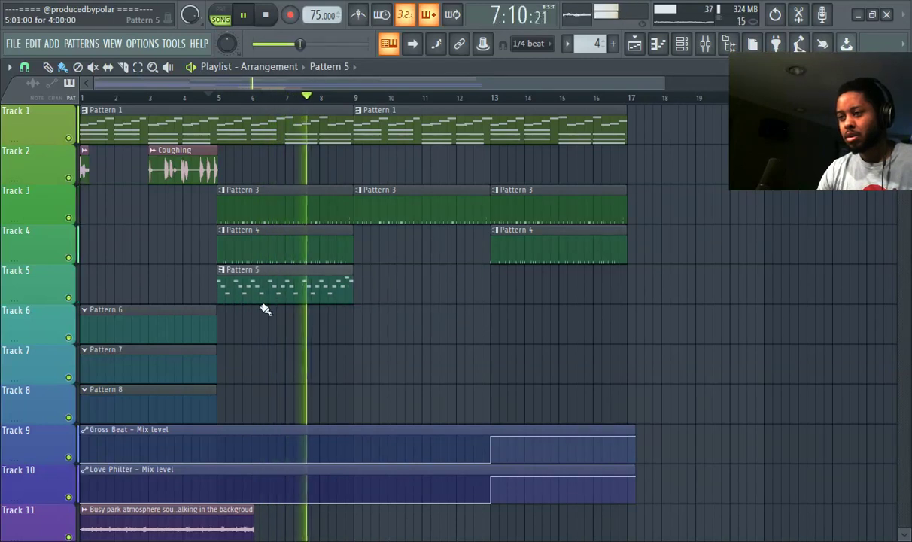
left_click(350, 316)
left_click_drag(393, 321, 401, 279)
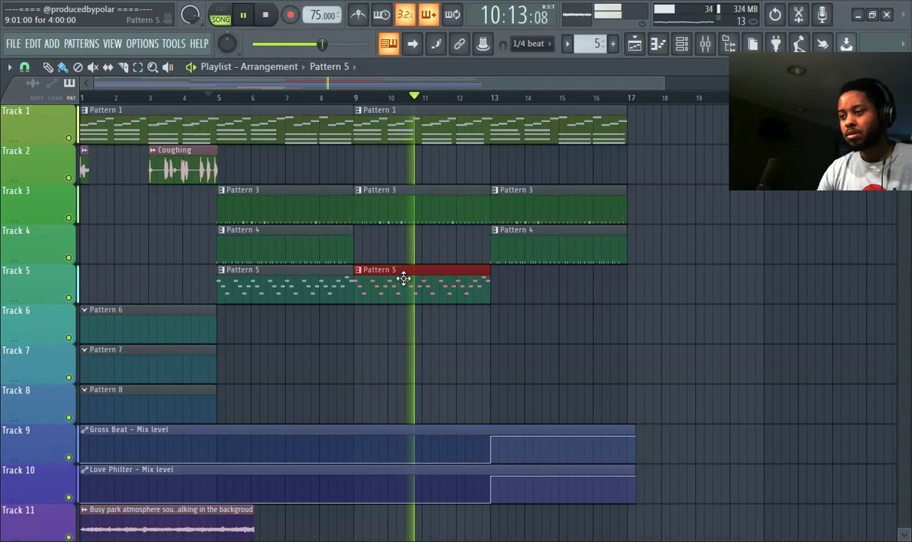
key("ctrl+b")
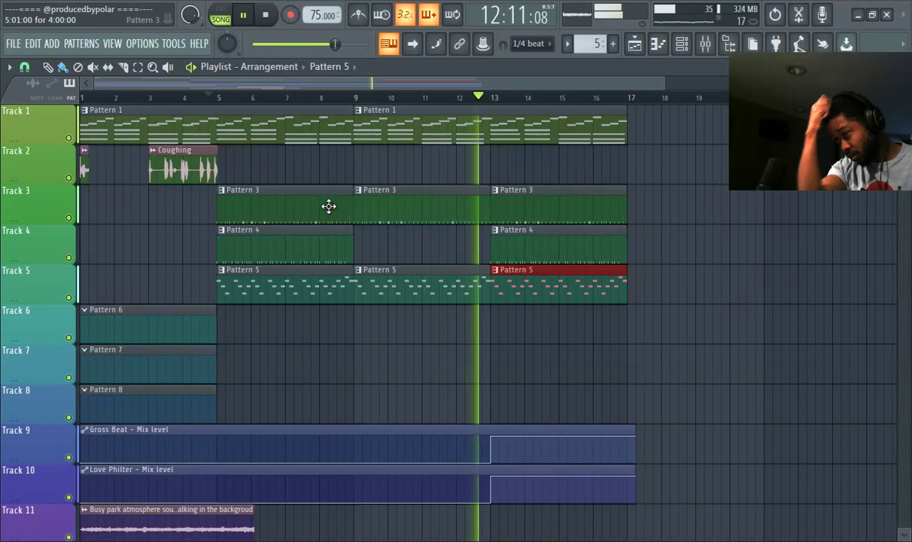
Step: Delete the Pattern 3 and Pattern 4 clips at bar 13 and place one of each at bar 17
right_click(579, 207)
right_click(574, 240)
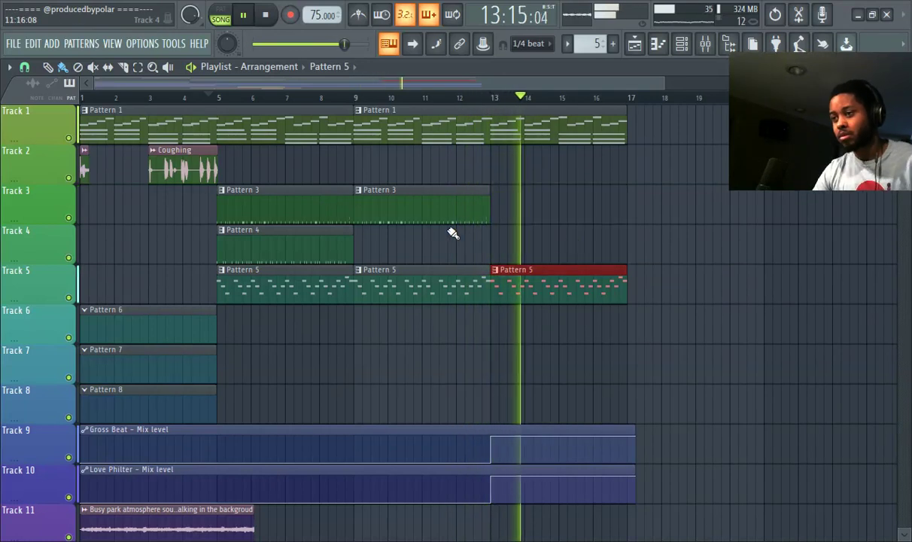
left_click(329, 244)
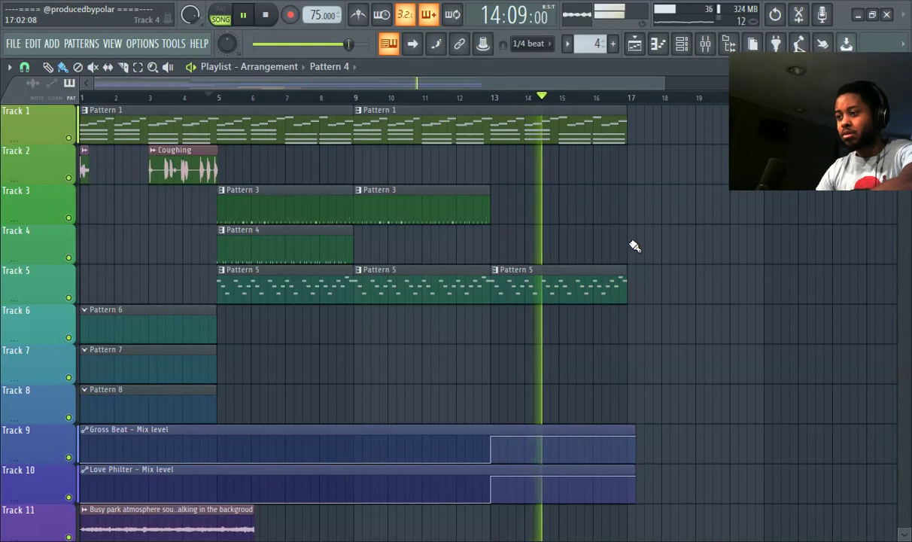
left_click(632, 245)
left_click(488, 209)
left_click(633, 204)
Step: Add another Pattern 1 clip at bar 17 on Track 1
left_click(541, 127)
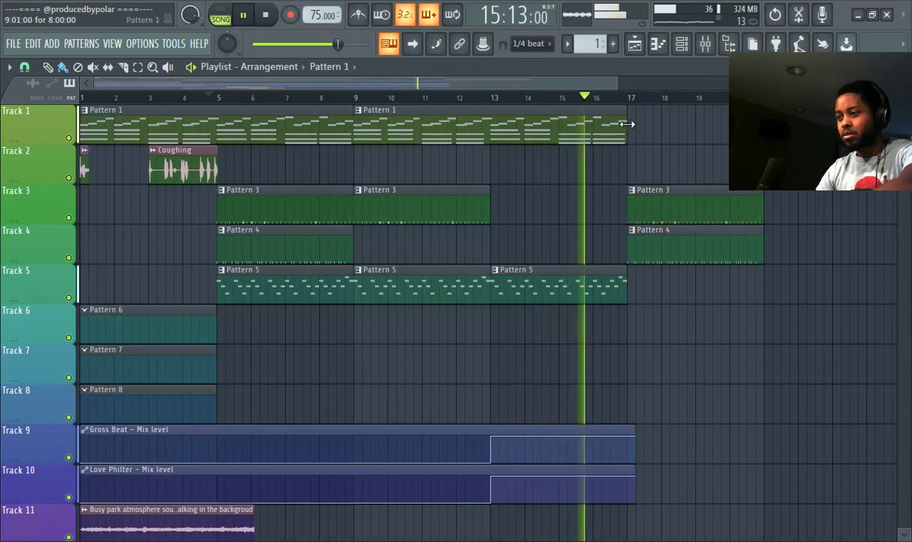
left_click(646, 125)
left_click_drag(549, 96, 592, 96)
scroll(519, 88, "right", 5)
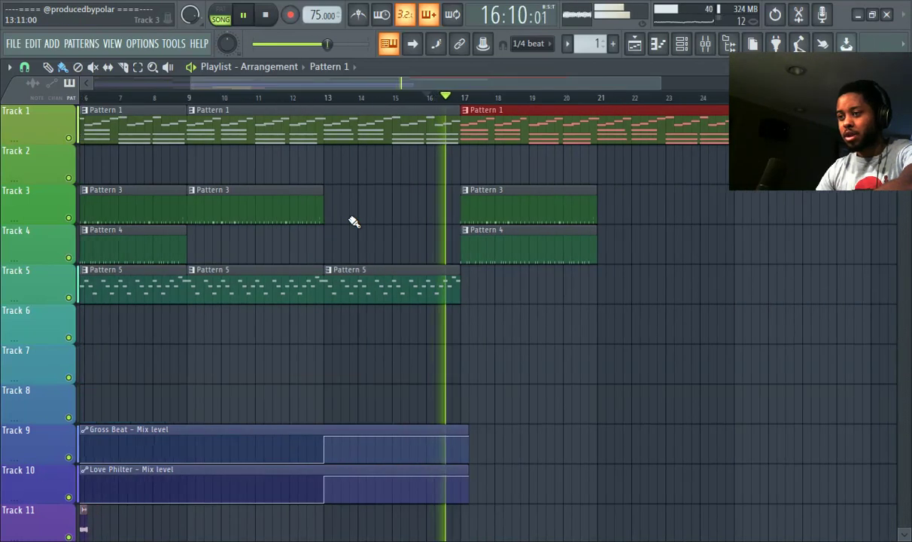
Step: Add Pattern 5 clips at bars 17 and 21 on Track 5
left_click(425, 275)
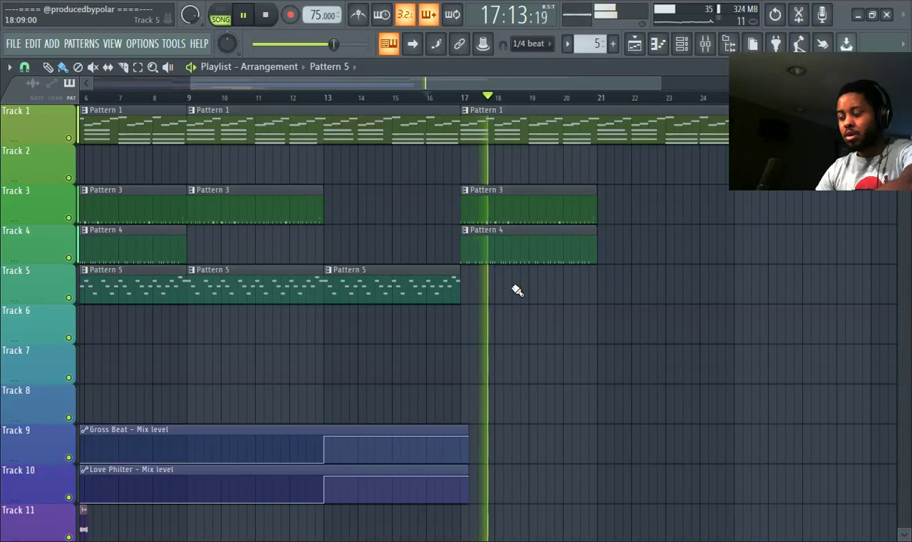
left_click(474, 285)
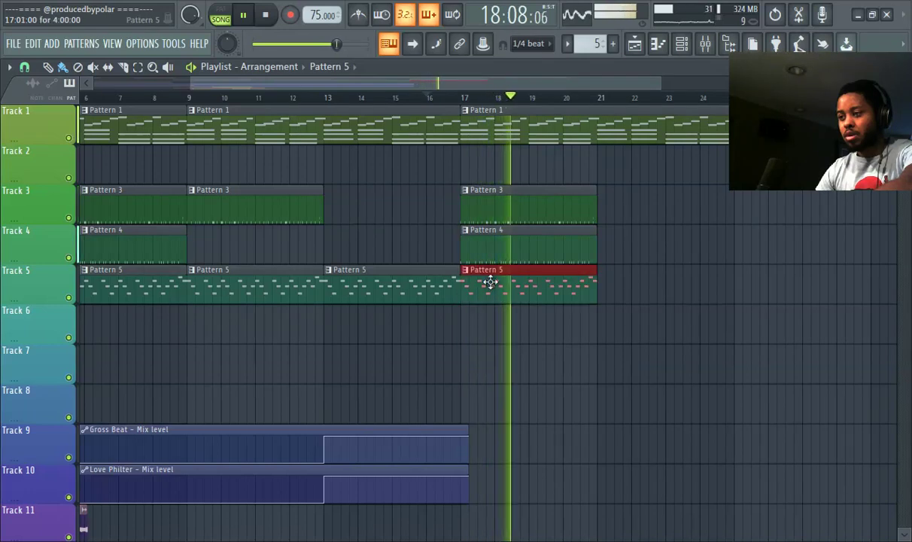
scroll(606, 281, "up", 4)
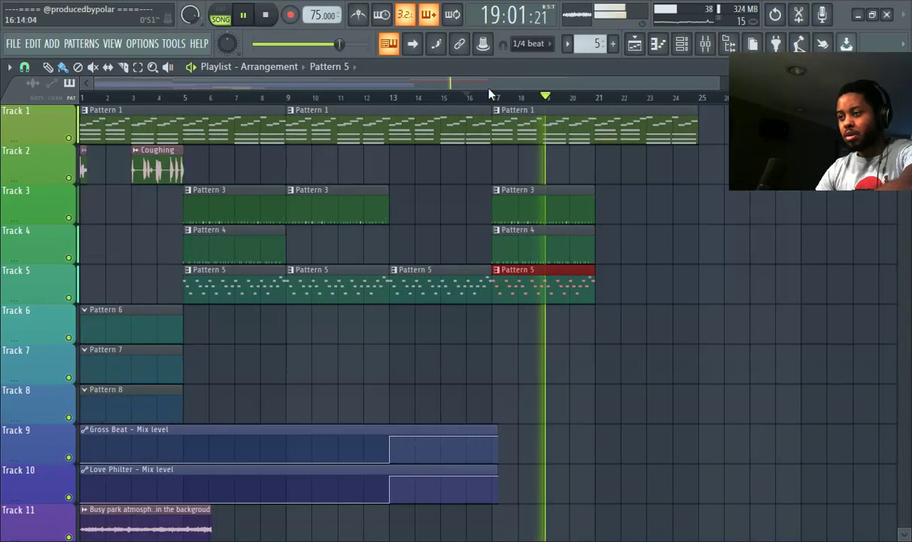
scroll(602, 194, "down", 3)
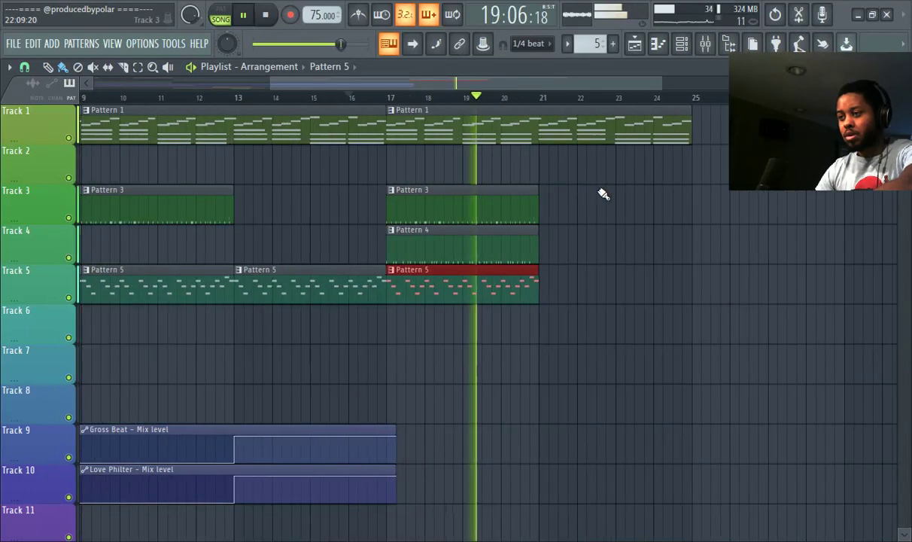
scroll(603, 194, "up", 3)
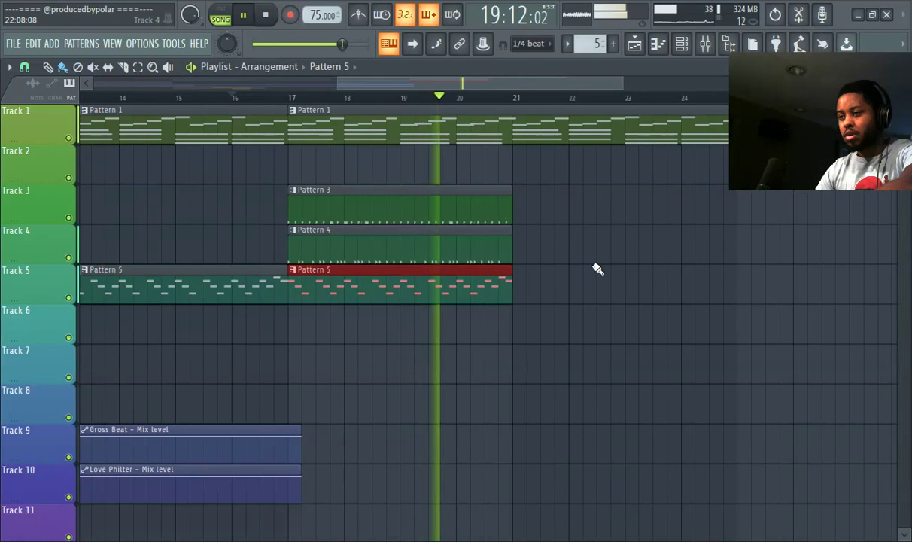
left_click(521, 291)
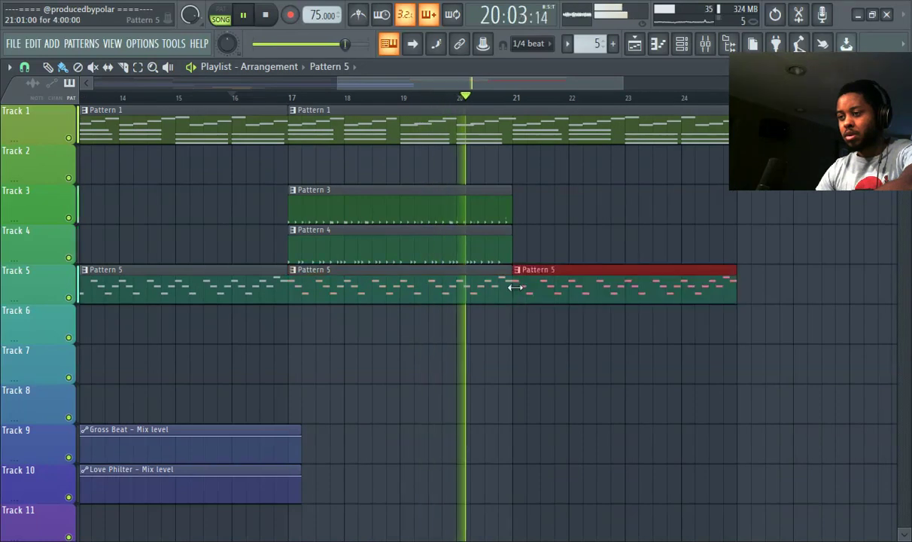
Step: Check the extended arrangement across the playlist tracks during playback and stop the song
left_click(482, 218)
left_click(510, 234)
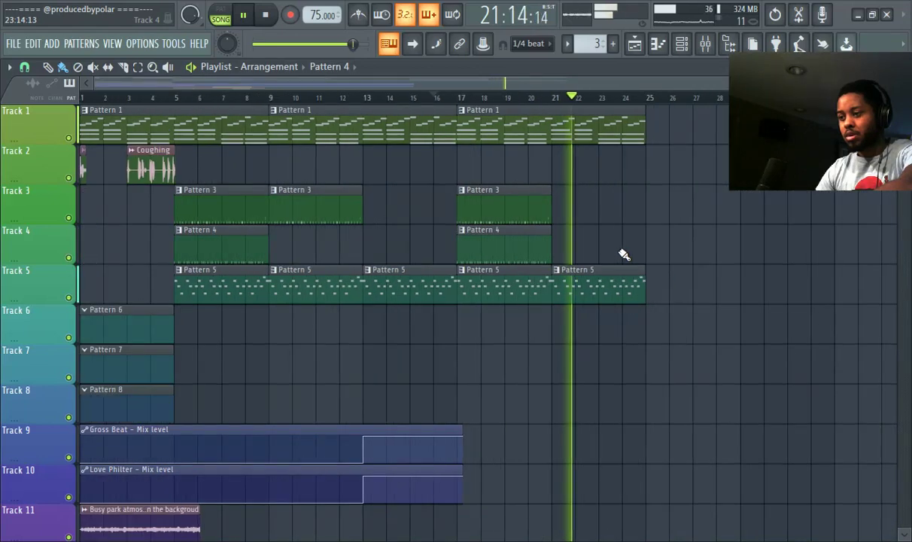
scroll(623, 254, "down", 2)
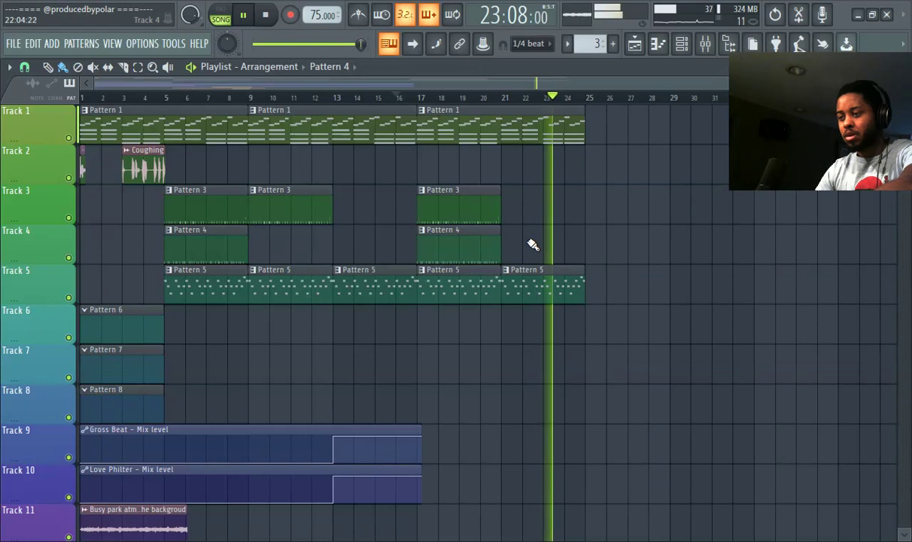
scroll(478, 289, "down", 2)
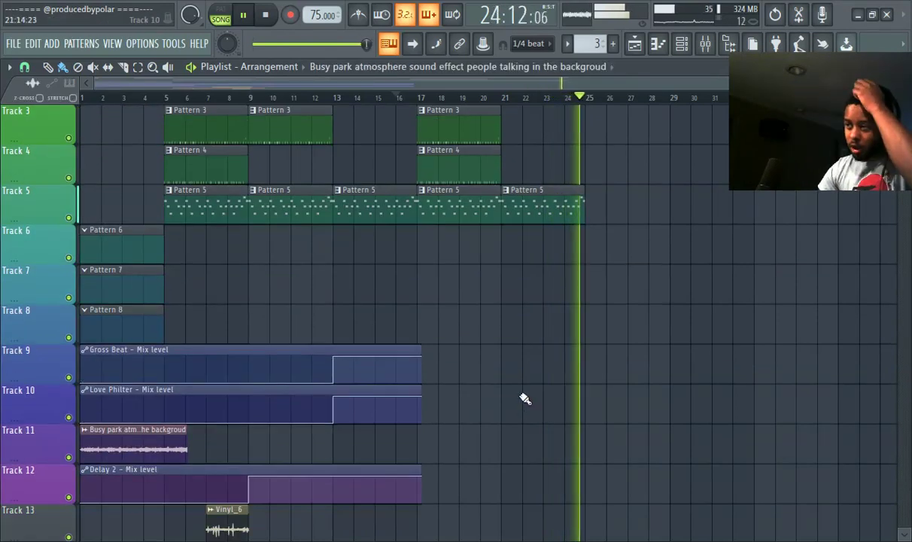
scroll(366, 272, "up", 2)
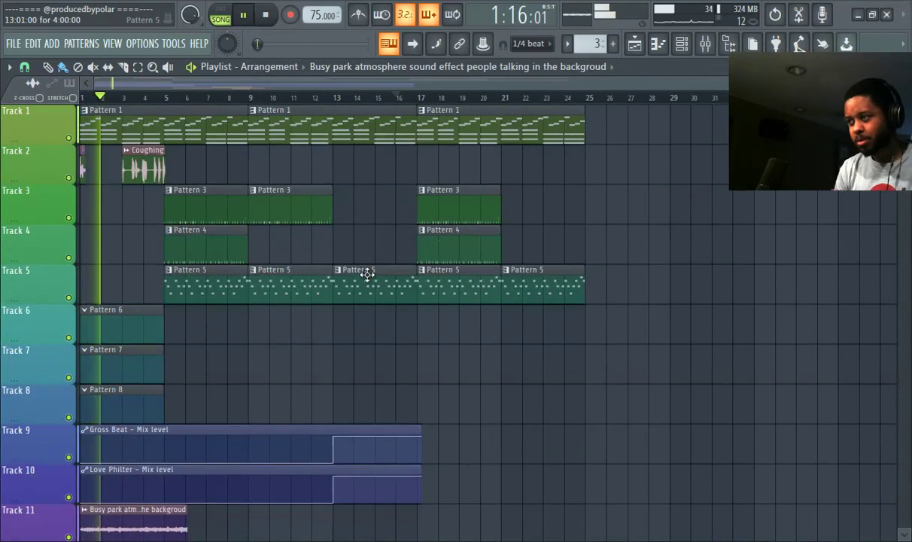
left_click(248, 20)
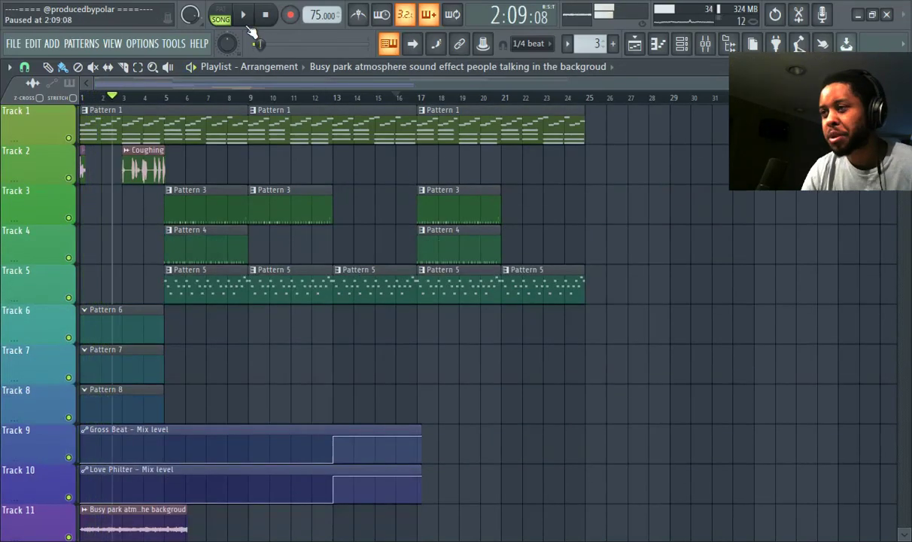
left_click(264, 16)
Step: Set the Vocals mixer track's audio input to the mono input In 1
left_click(706, 47)
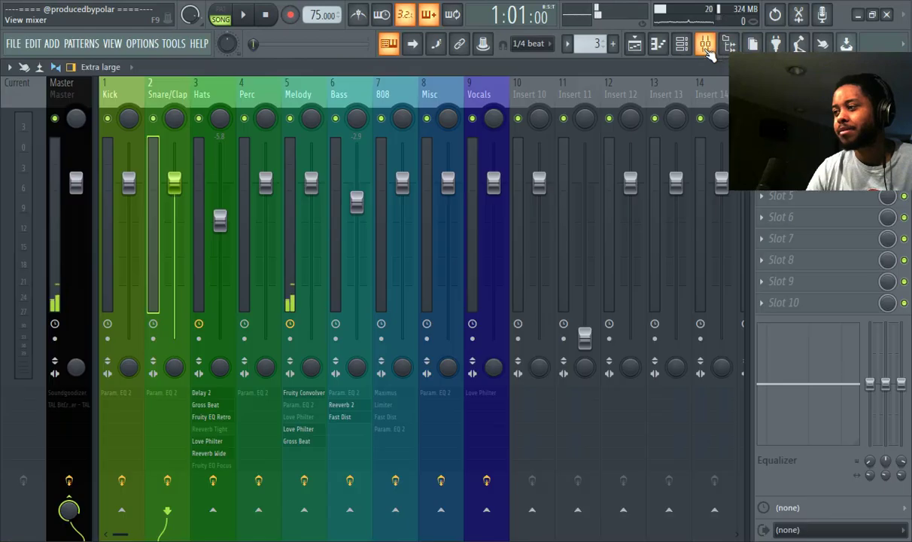
left_click(471, 185)
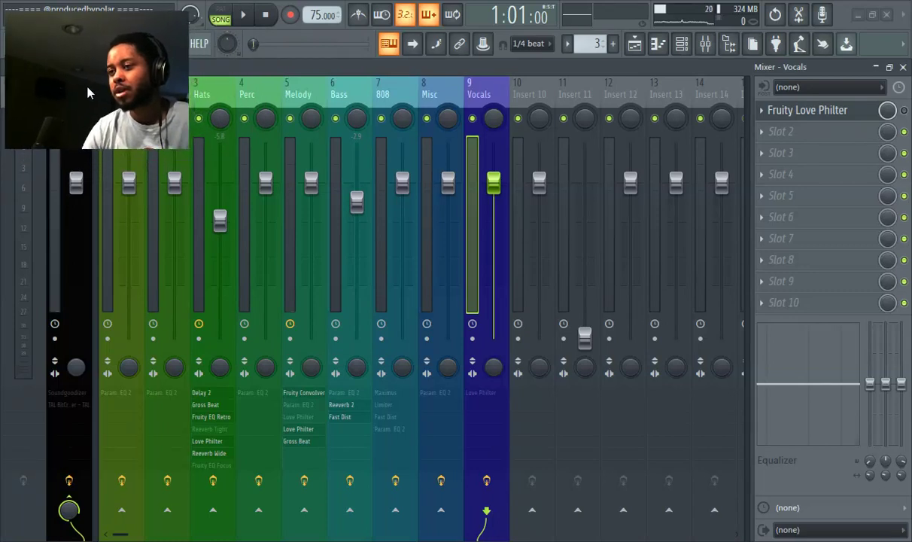
left_click(812, 92)
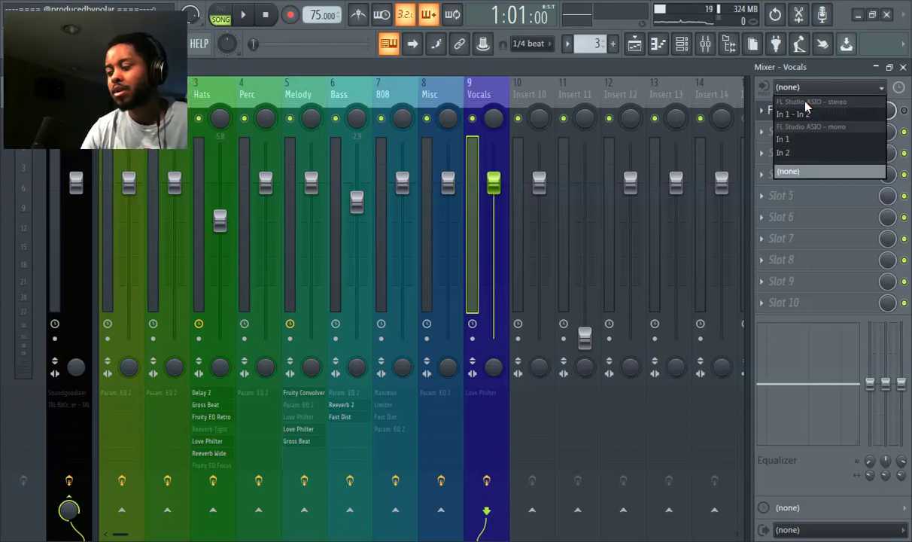
left_click(815, 137)
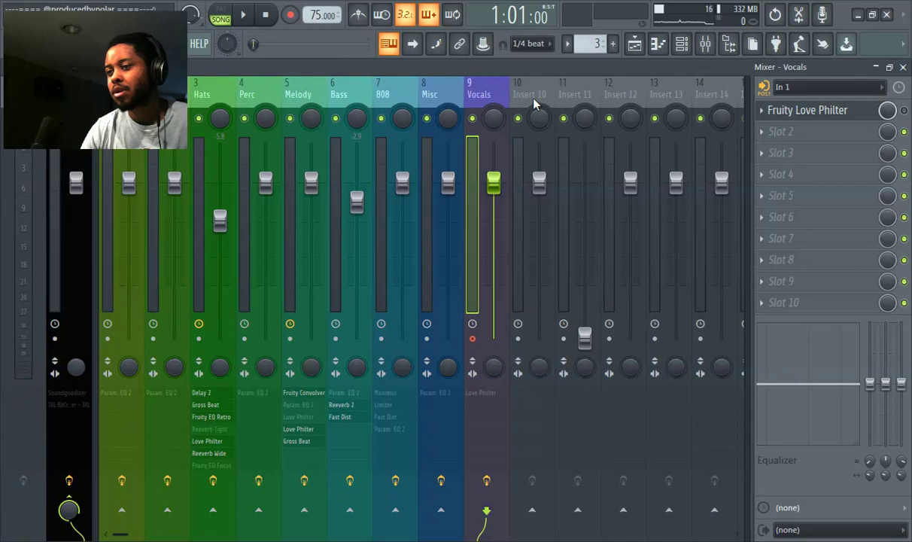
Step: Record two vocal takes from the start of the song through the Vocals mixer track
left_click(289, 15)
key("space")
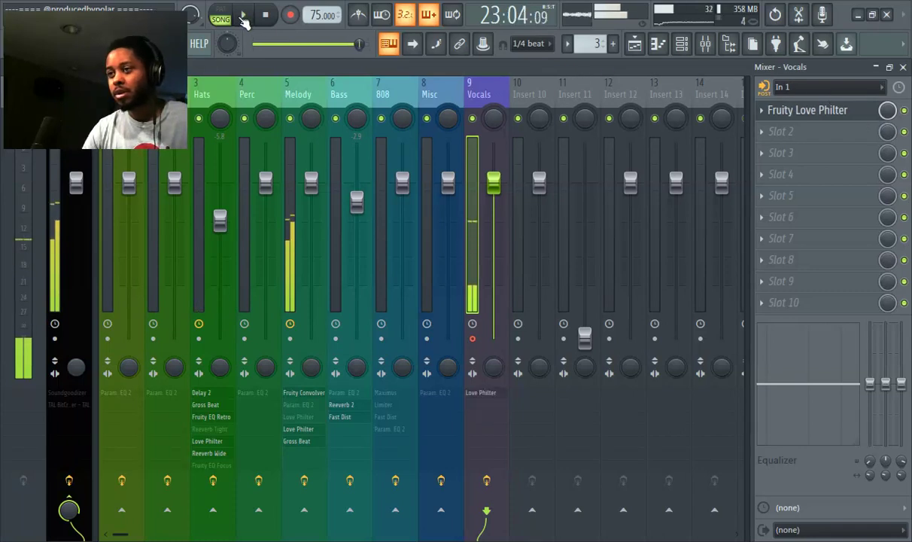
left_click_drag(359, 45, 258, 46)
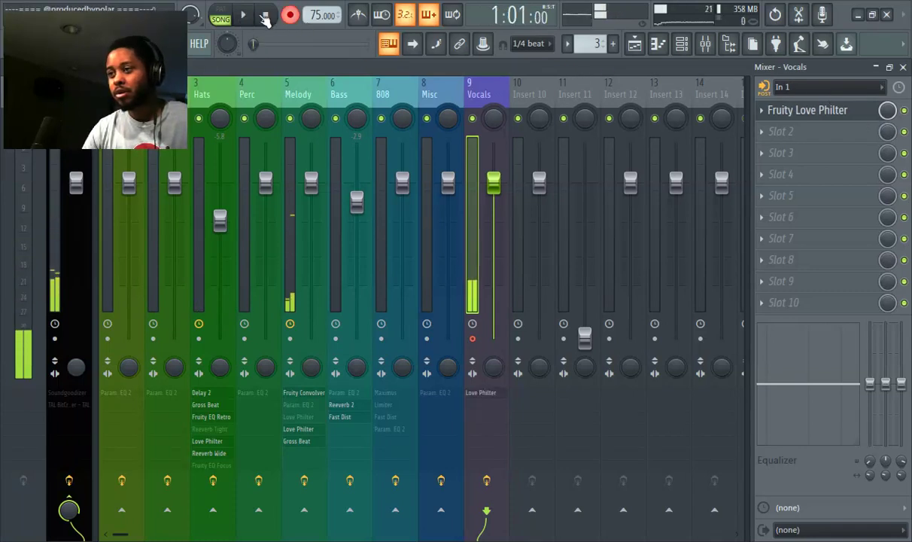
left_click(634, 45)
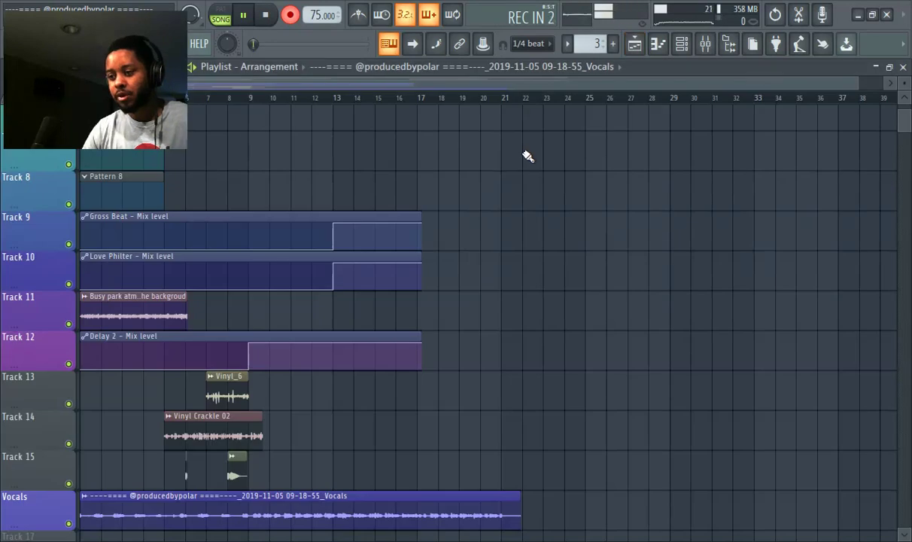
scroll(527, 155, "down", 1)
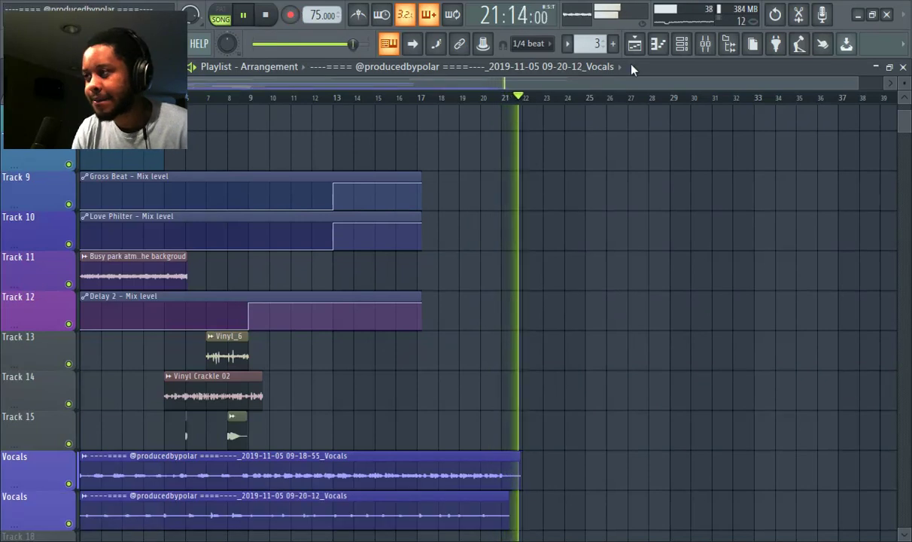
Step: Set the Vocals mixer track's audio input back to (none)
left_click(706, 45)
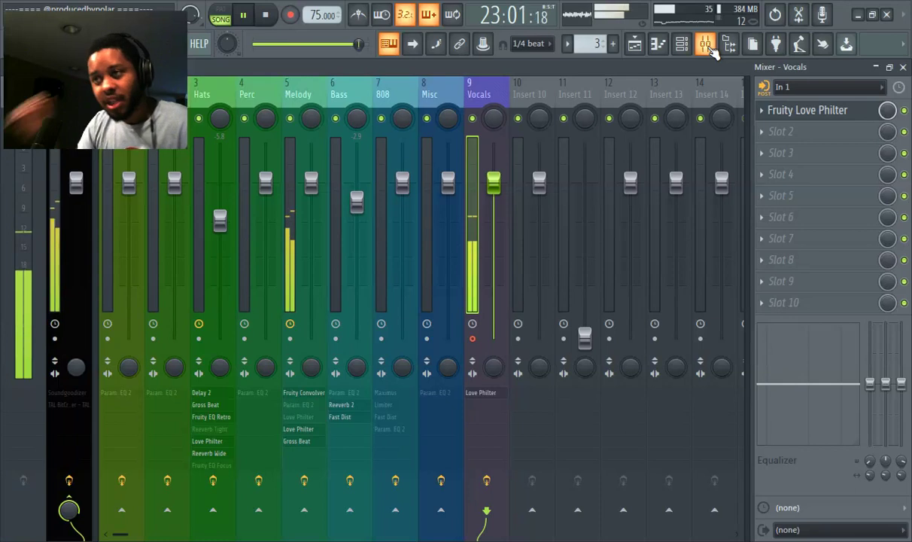
left_click(786, 87)
left_click(794, 140)
left_click(797, 88)
left_click(788, 170)
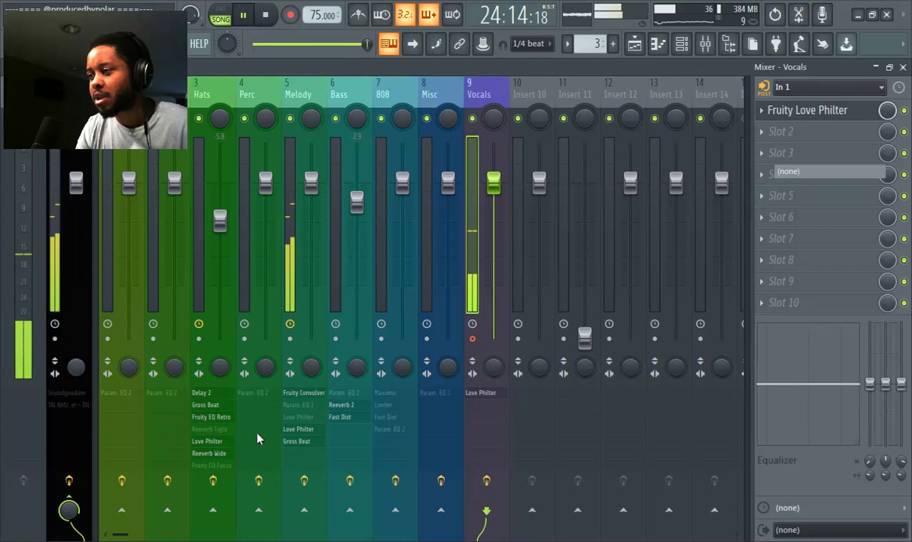
Step: Find the Windows Sound settings through the system search and display the list of recording devices
key("super")
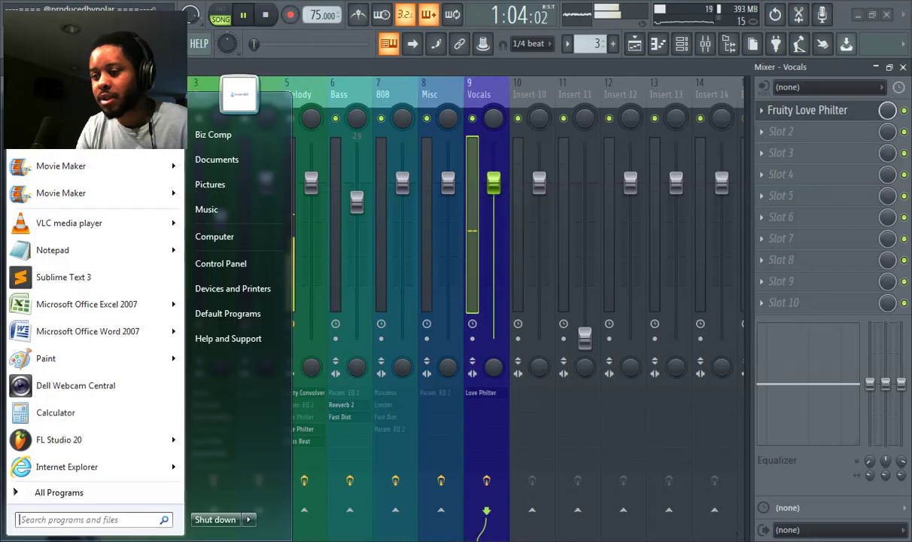
type("sou")
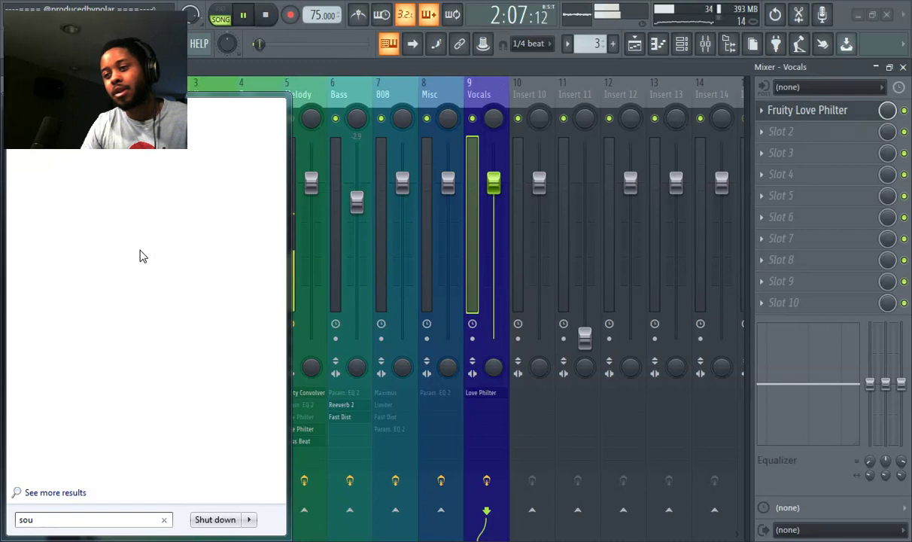
key("Escape")
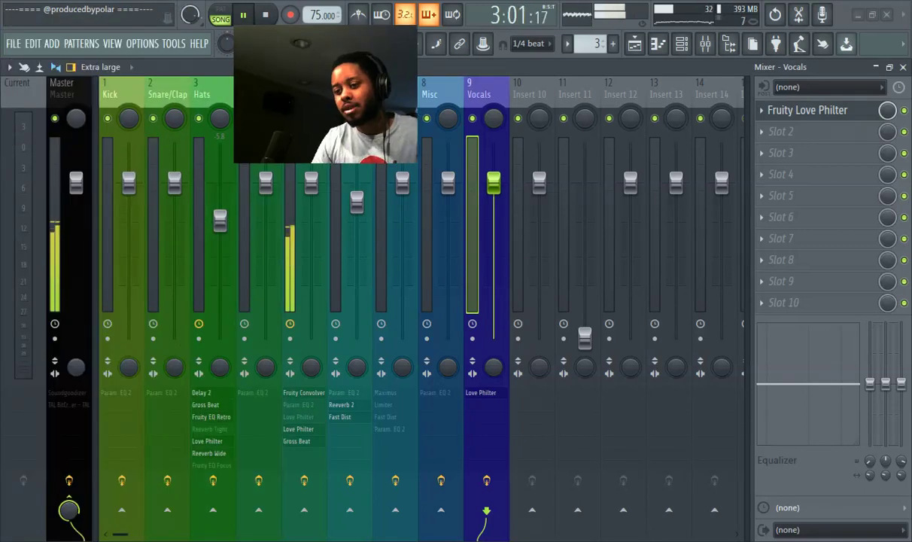
key("super")
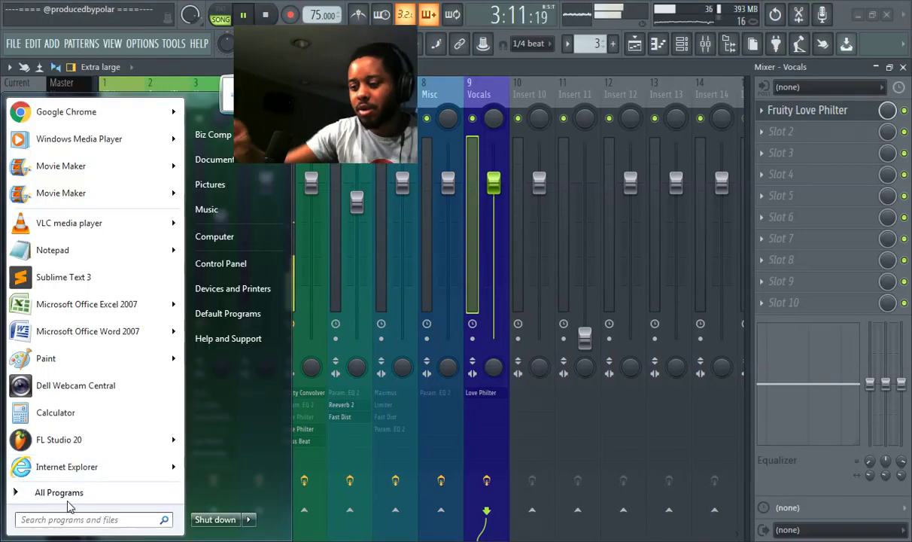
type("soun")
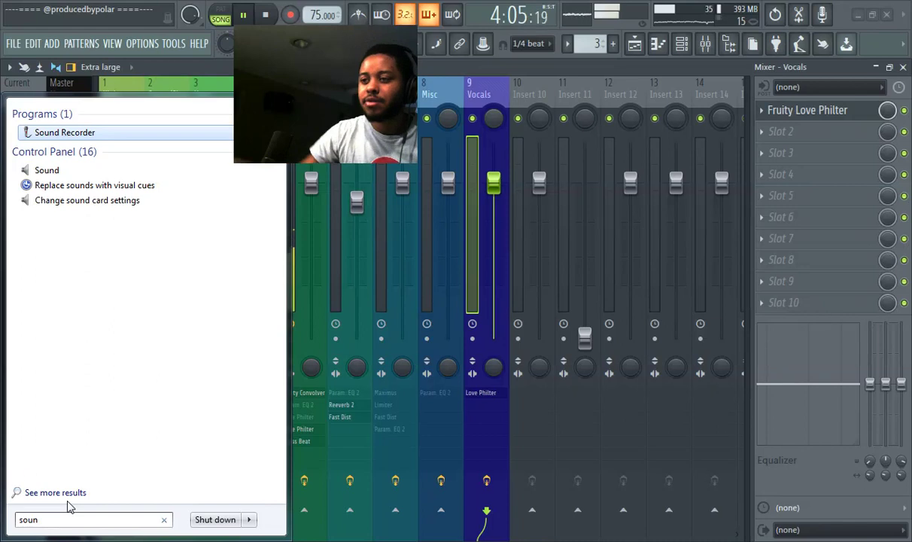
left_click(74, 172)
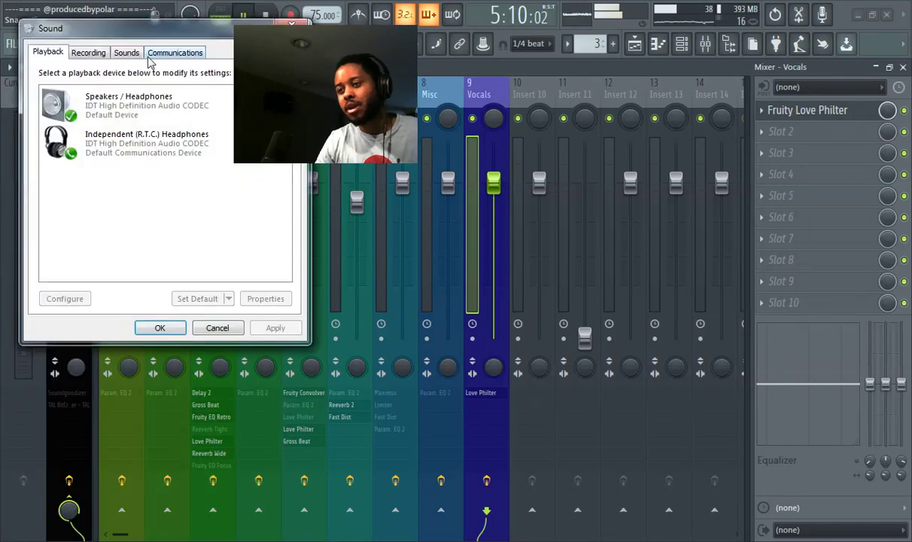
left_click(89, 52)
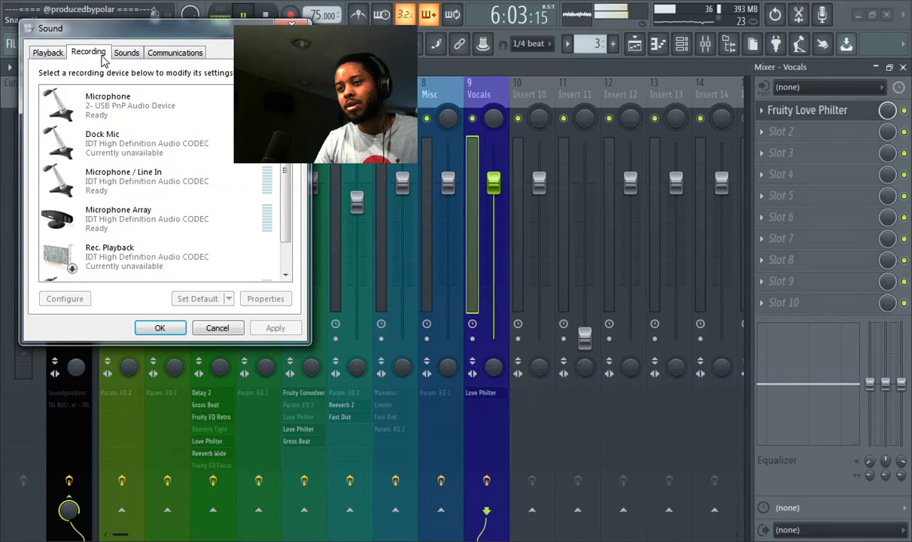
right_click(128, 114)
left_click(159, 113)
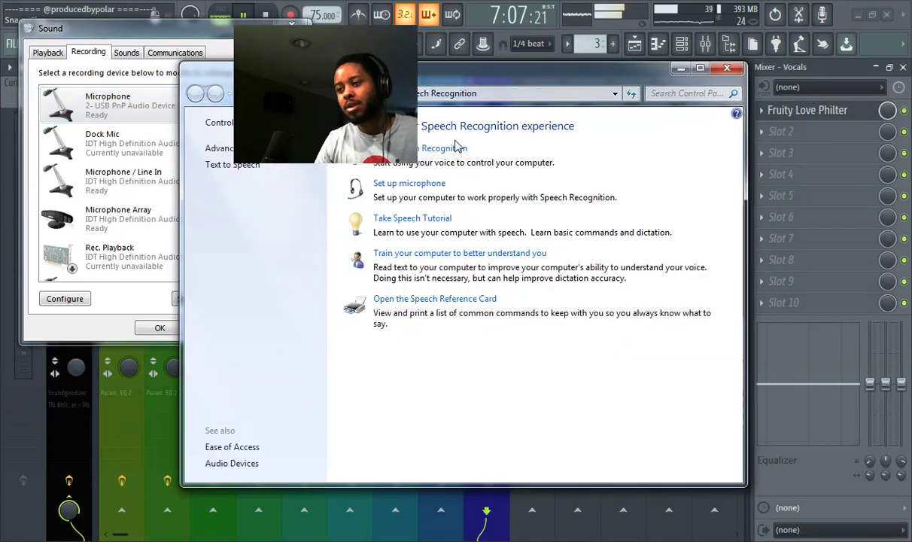
left_click(725, 69)
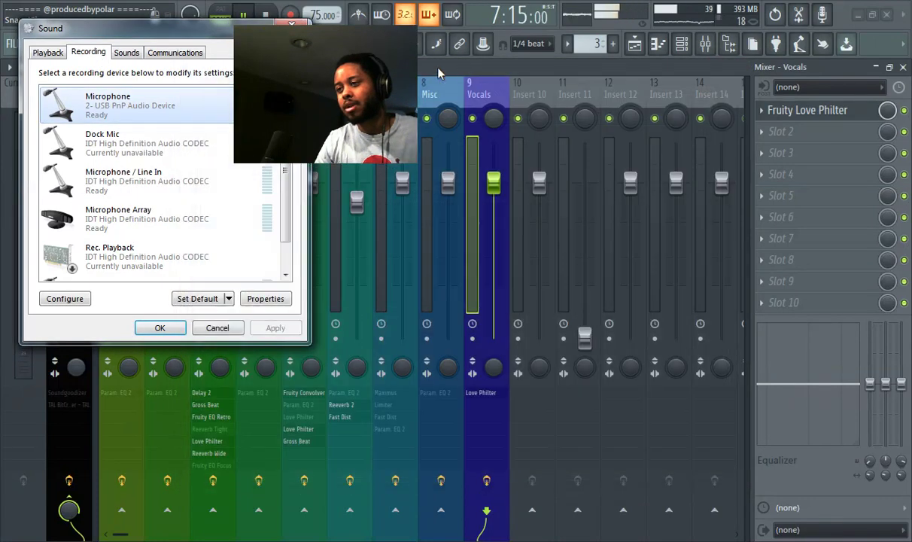
Step: Set the 2- USB PnP Audio Device microphone as the default recording device and accept the sound settings
right_click(159, 103)
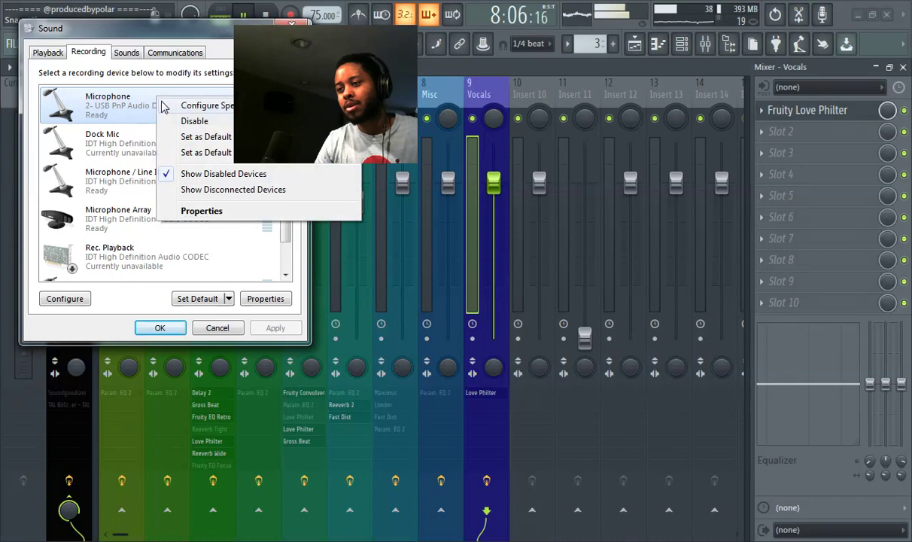
left_click(195, 138)
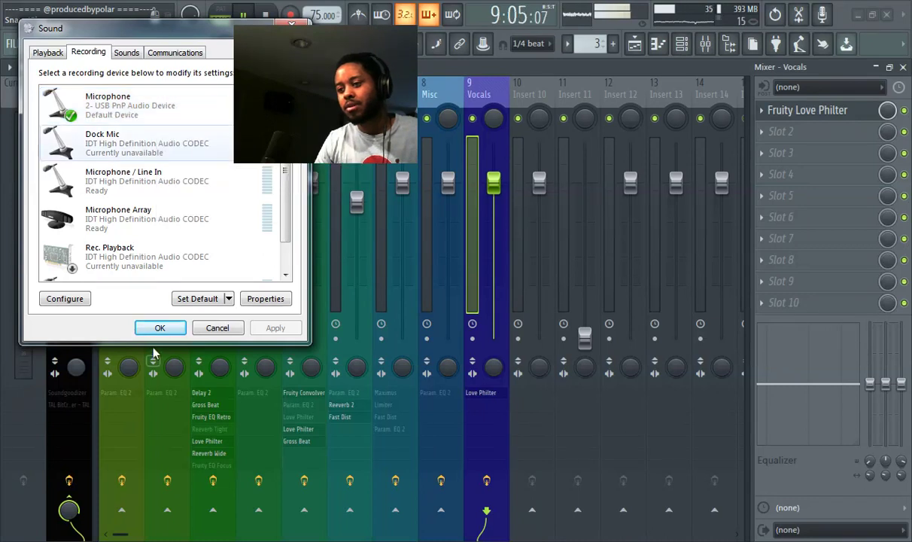
left_click(173, 332)
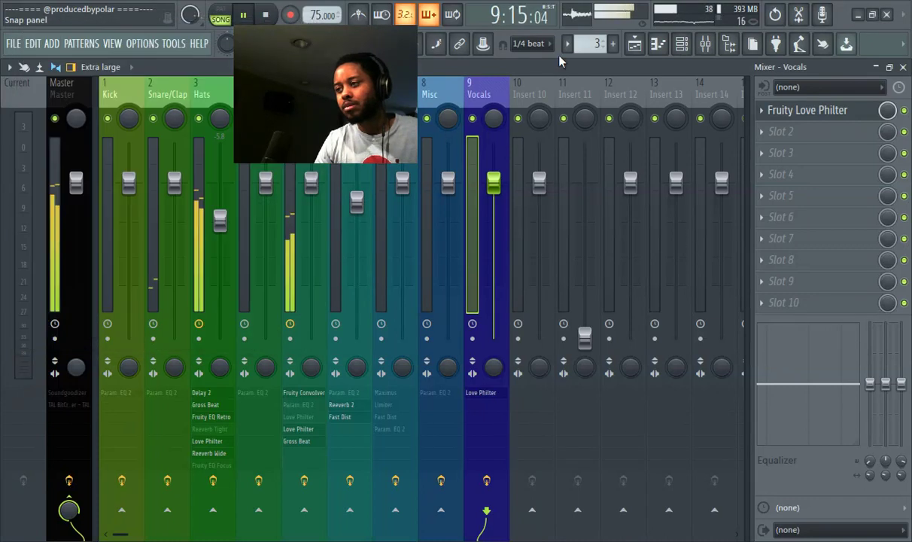
Step: Return to the playlist, inspect the first vocal take's sample settings, and examine the arrangement across all tracks during playback
left_click(634, 44)
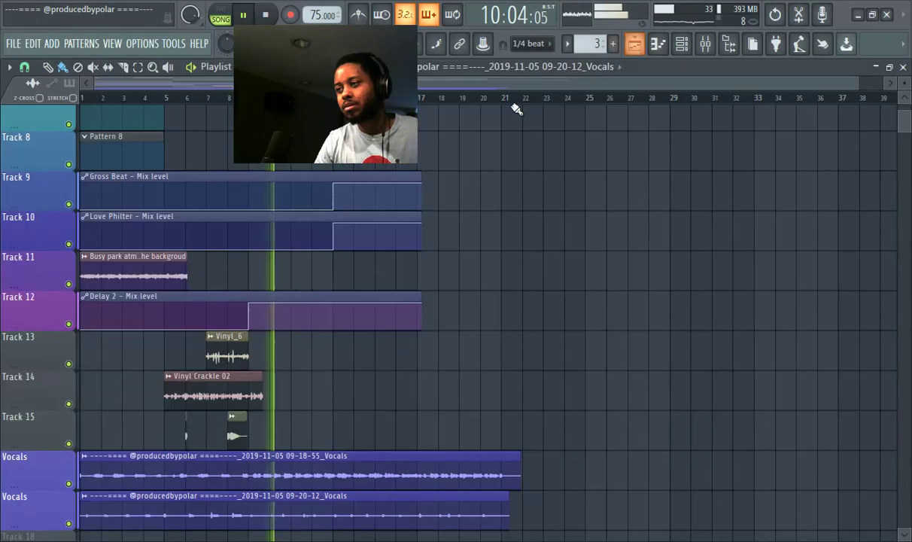
double_click(189, 478)
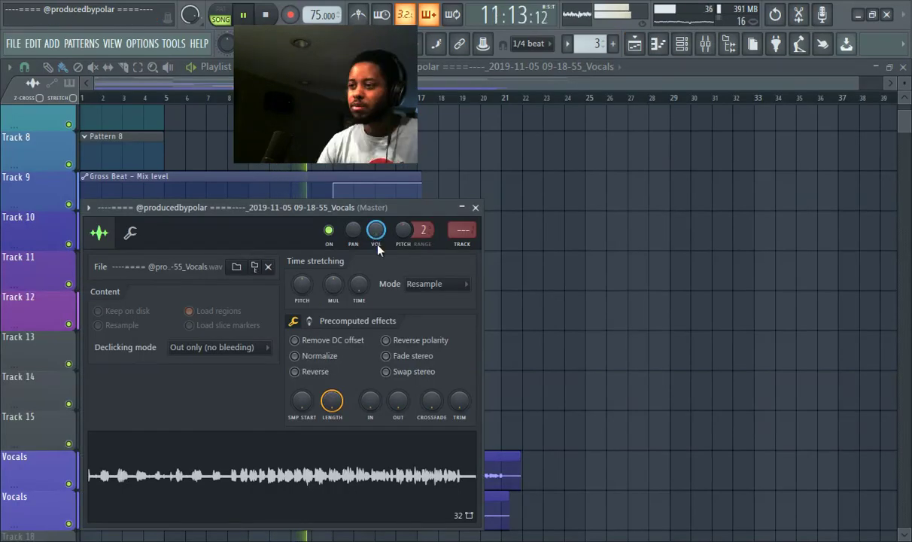
left_click(169, 83)
left_click_drag(346, 109, 796, 178)
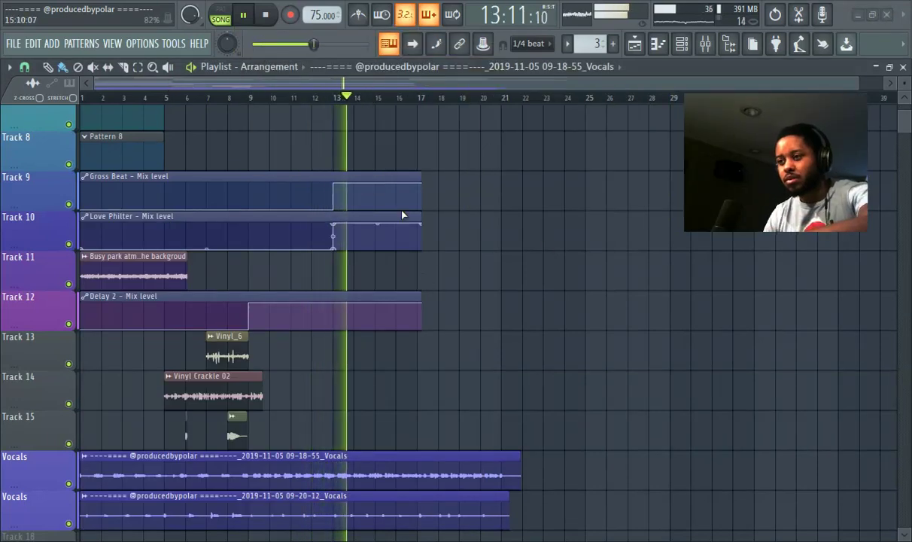
scroll(350, 106, "up", 2)
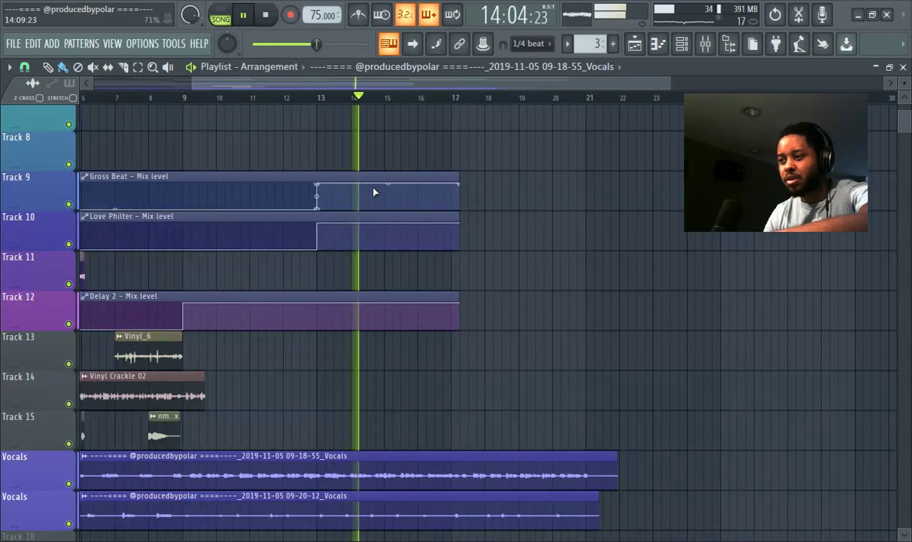
left_click_drag(388, 84, 55, 84)
scroll(567, 243, "up", 5)
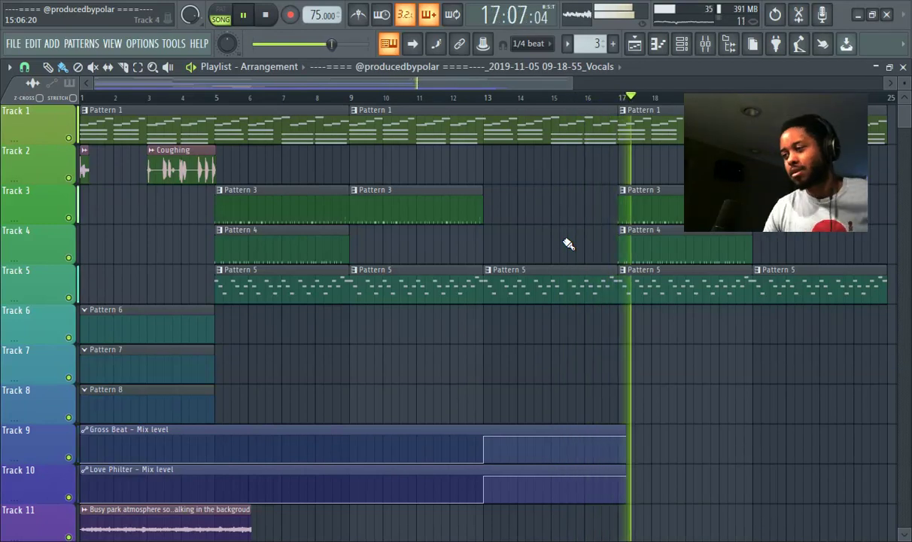
left_click_drag(495, 88, 509, 89)
scroll(267, 226, "down", 6)
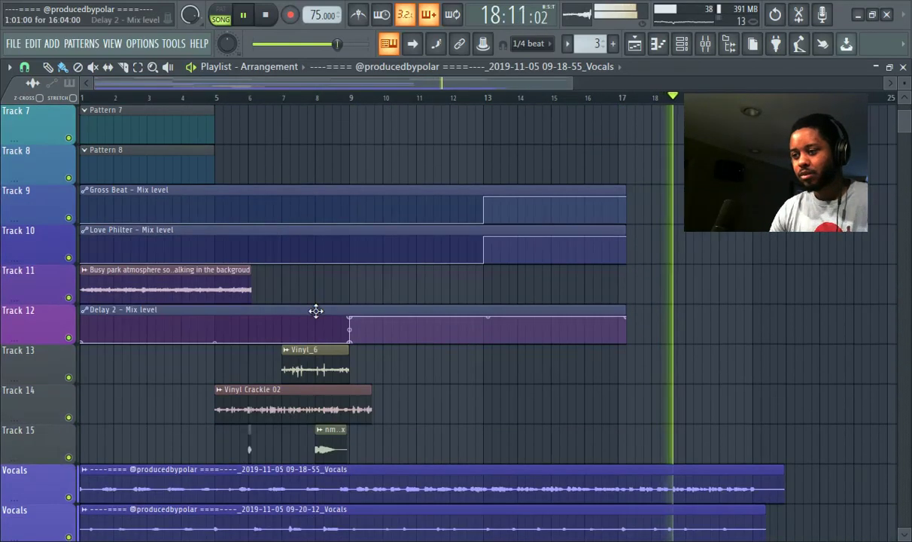
Step: Raise the Insert 11 mixer track's volume to about -7.7 dB and return to the playlist
left_click(706, 44)
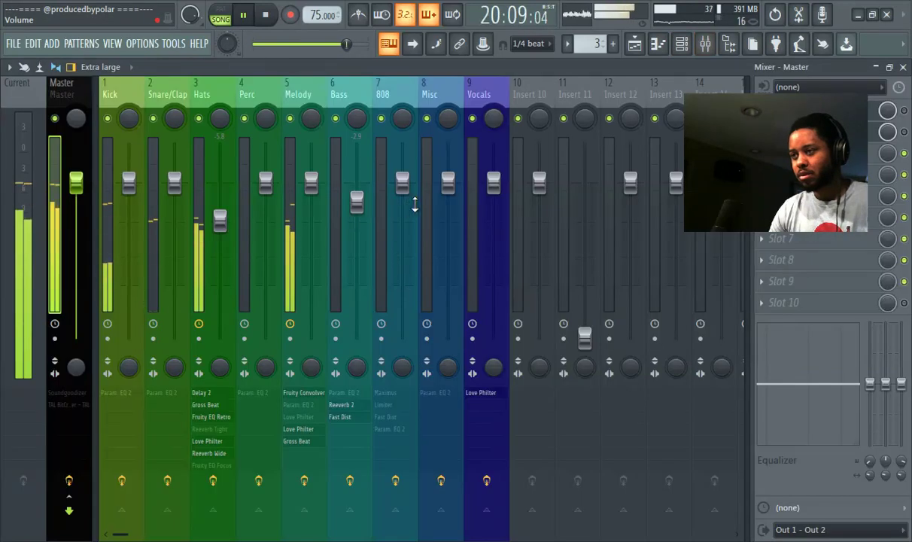
left_click_drag(585, 338, 584, 291)
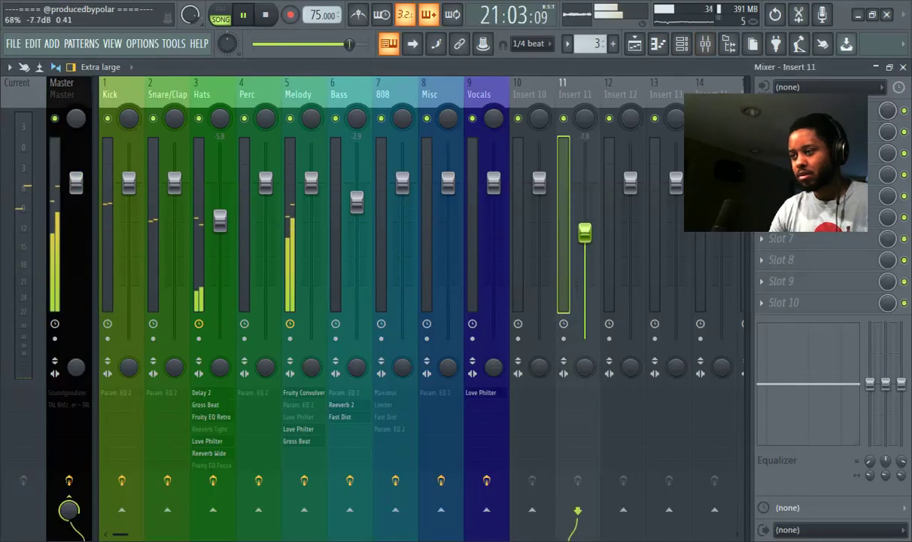
left_click(645, 51)
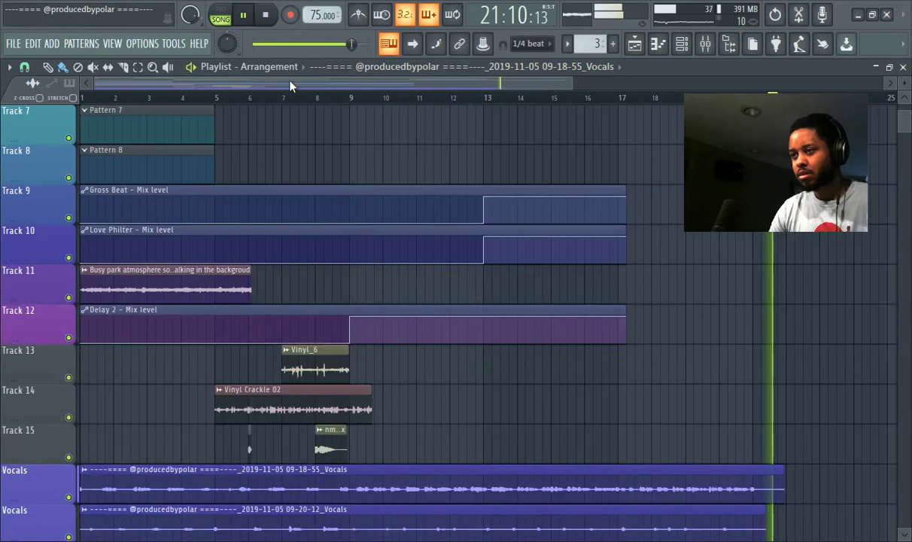
Step: Replay the song from bar 1 and delete the short audio clip at the start of Track 2
left_click(201, 97)
scroll(265, 254, "up", 2)
scroll(275, 264, "up", 4)
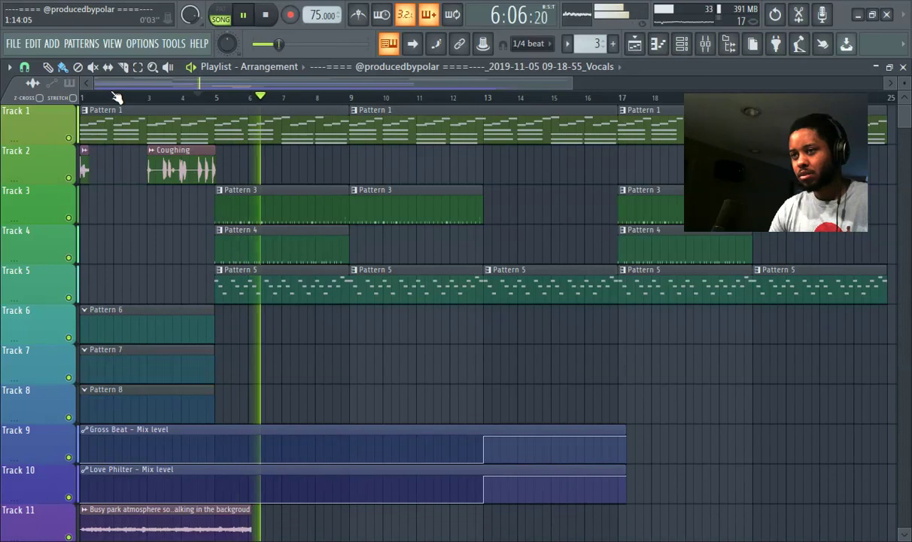
left_click(83, 97)
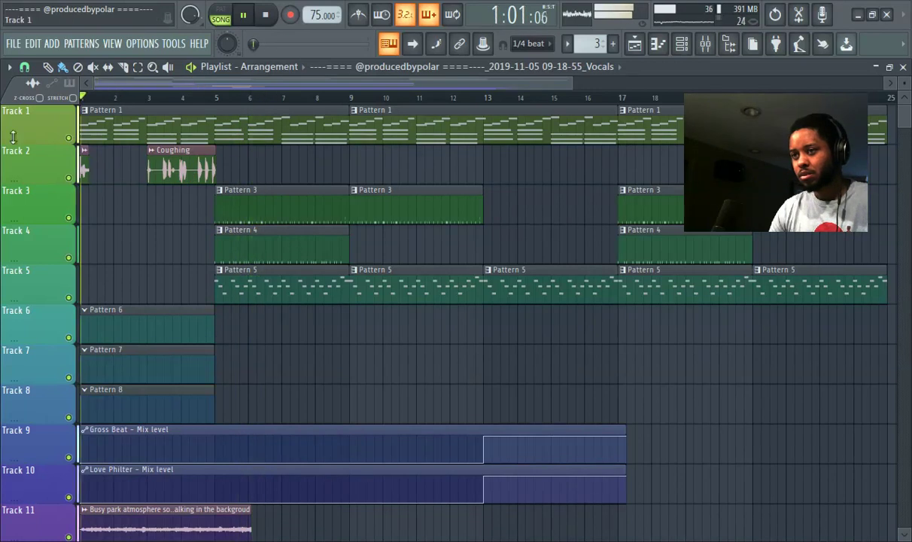
right_click(83, 166)
scroll(162, 194, "down", 2)
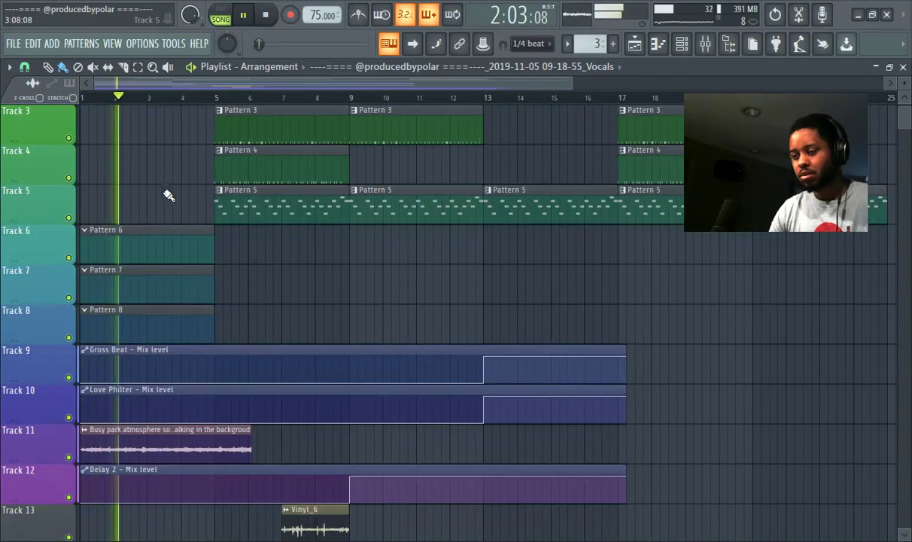
Step: Move the Coughing clip from Track 2 to bar 23 on Track 9
scroll(181, 204, "up", 2)
left_click_drag(180, 167, 562, 417)
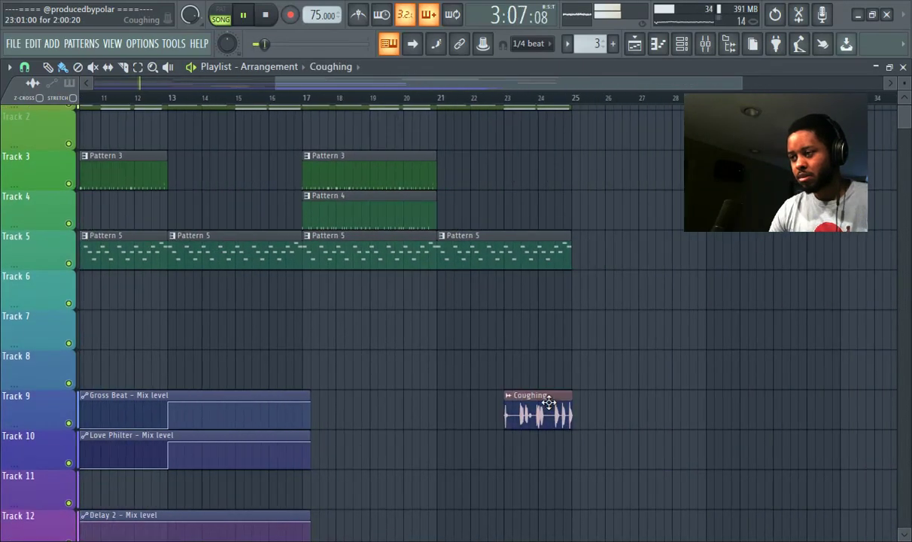
scroll(562, 417, "down", 3)
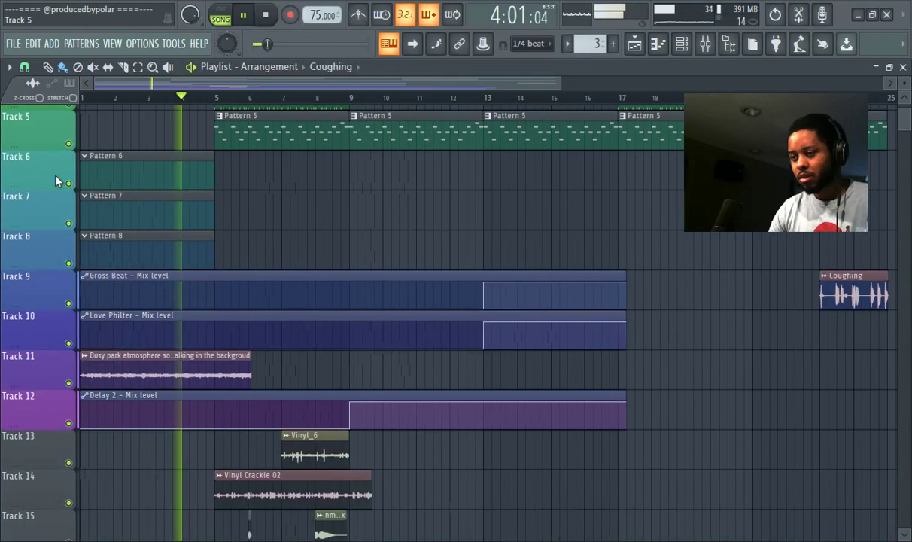
Step: Move the short yup clip to bar 9 on Track 11 and the nm - finalboss taz vox clip to bar 9 on Track 15
scroll(264, 450, "down", 2)
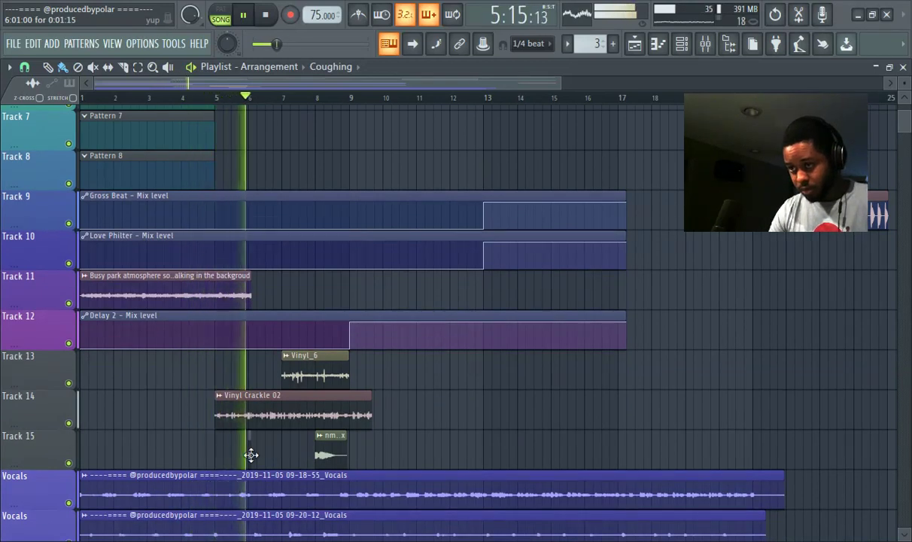
left_click_drag(250, 455, 358, 285)
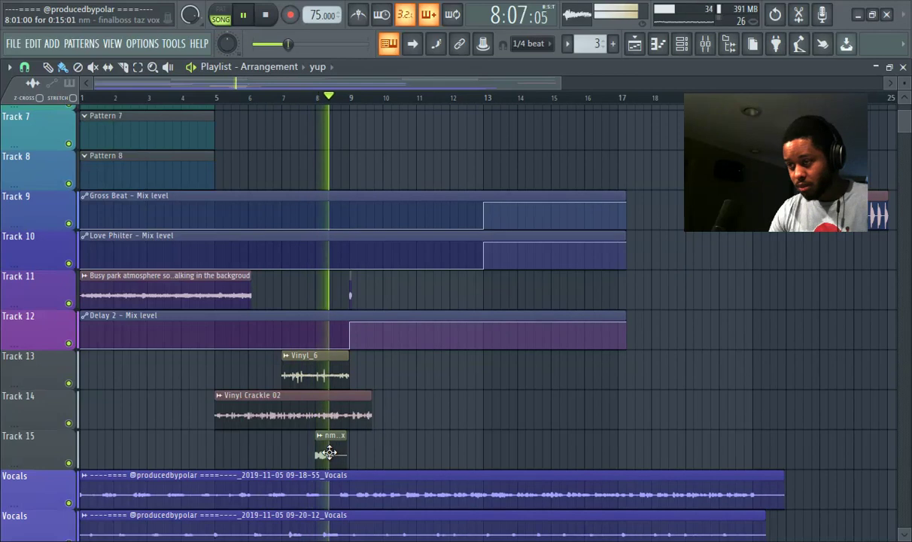
left_click_drag(328, 452, 363, 452)
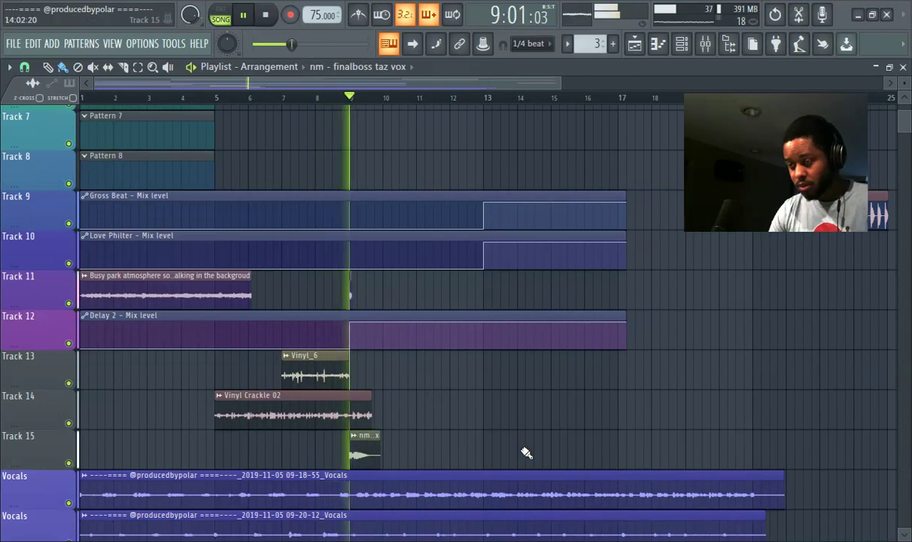
Step: Move the nm - finalboss taz vox clip on Track 15 to about bar 13 and check the upper tracks' arrangement
scroll(526, 453, "up", 5)
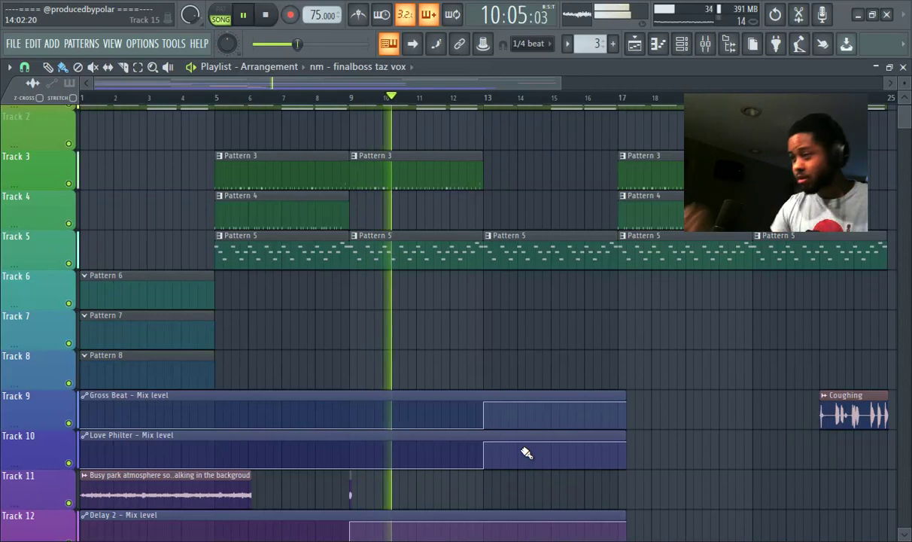
scroll(496, 456, "down", 4)
left_click_drag(405, 494, 510, 482)
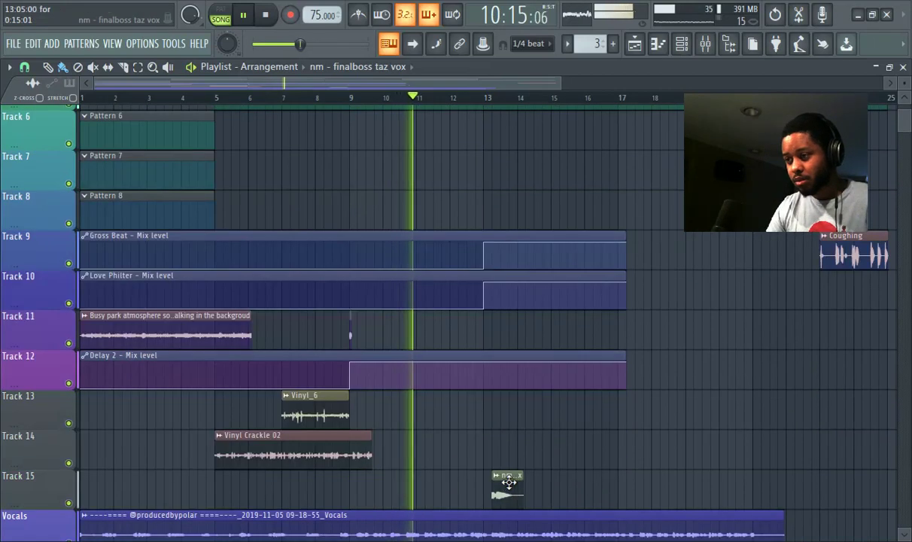
scroll(440, 473, "up", 5)
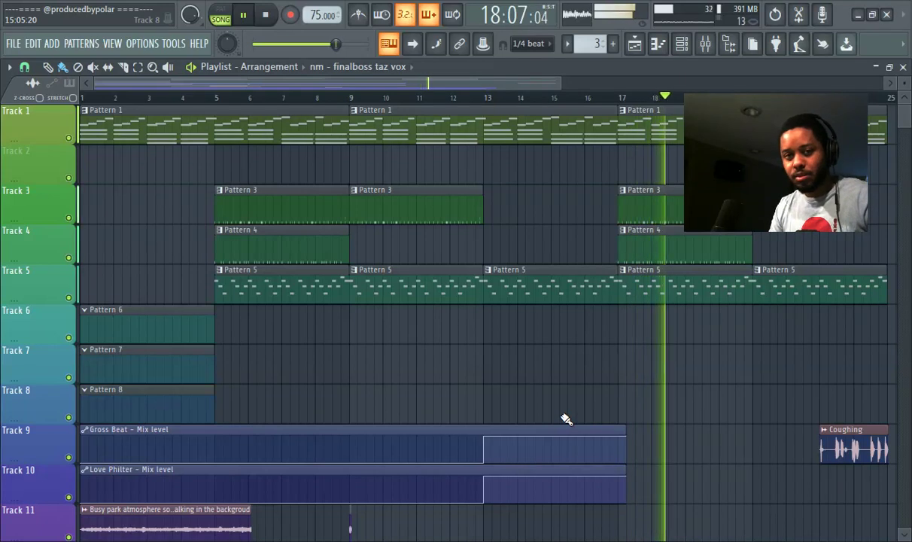
left_click_drag(557, 89, 608, 89)
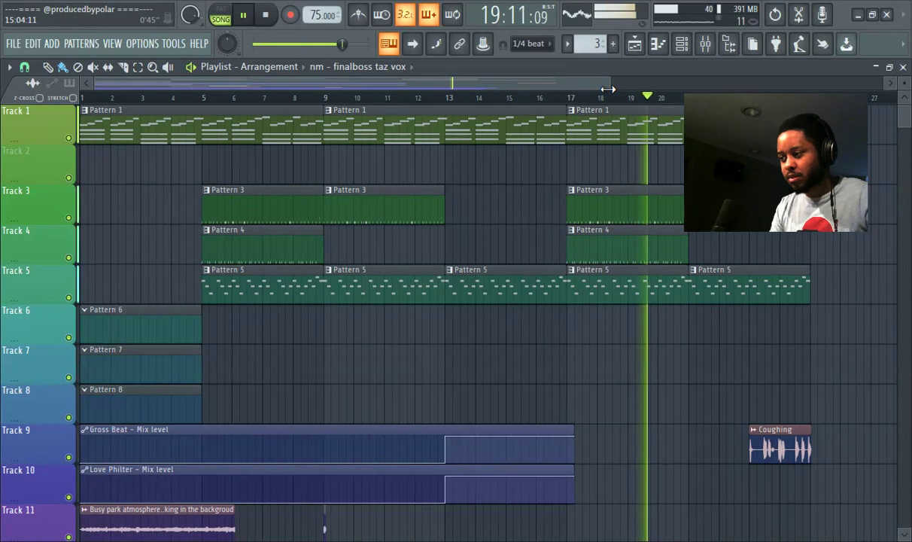